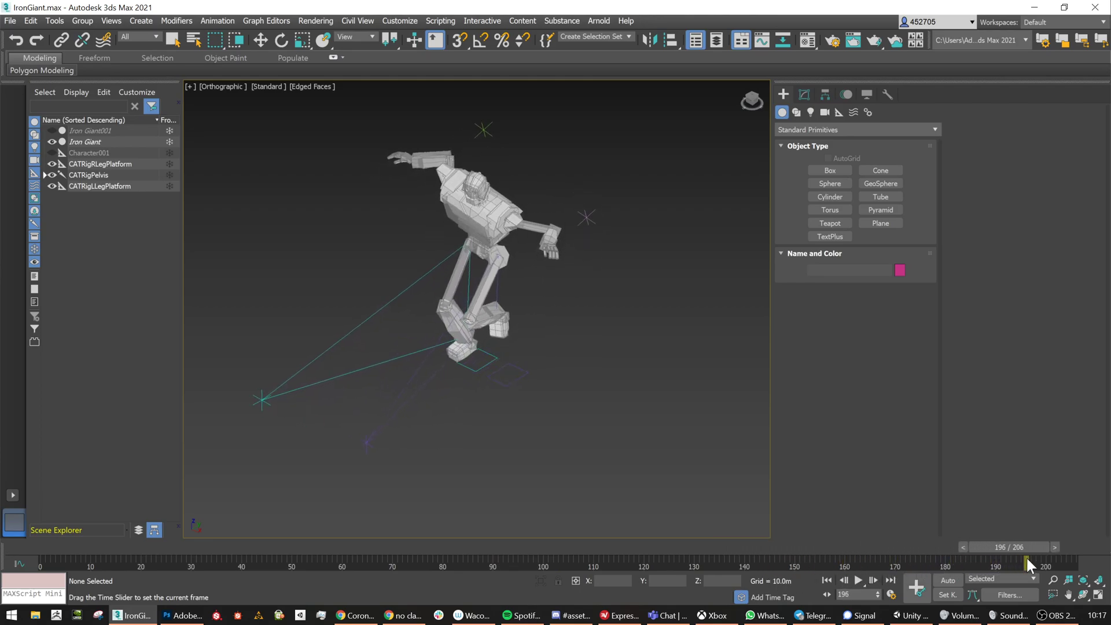
Select the Iron Giant mesh, show its Skin modifier settings and close the Weight Tool window
{"action": "key", "text": "w"}
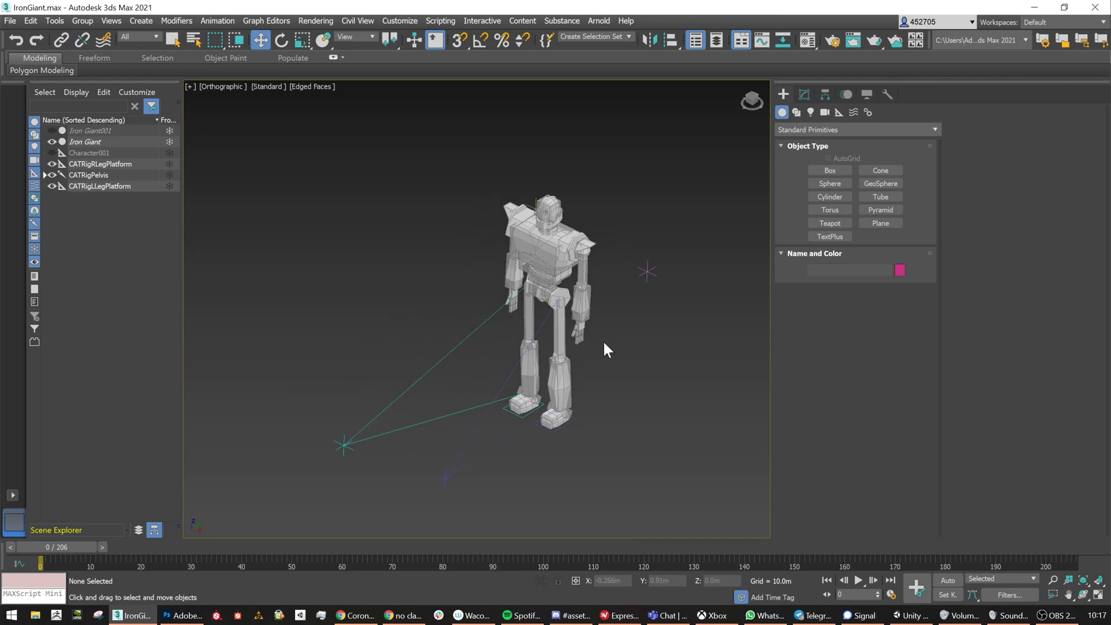
{"action": "middle_click_drag", "start_coordinate": [567, 303], "coordinate": [397, 273], "text": "alt"}
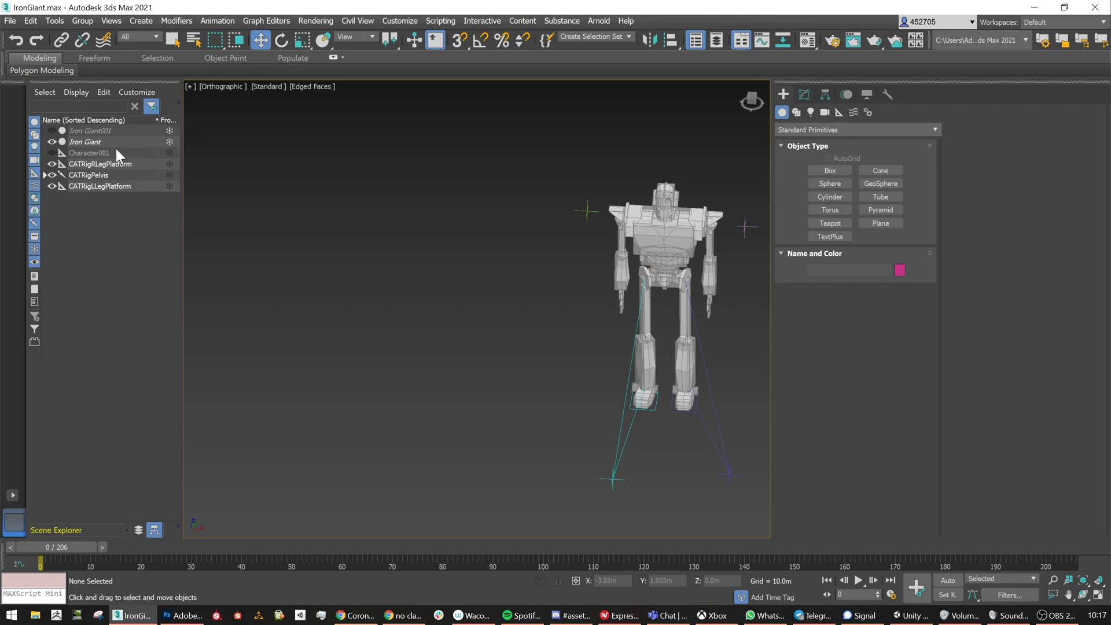
{"action": "left_click", "coordinate": [90, 142]}
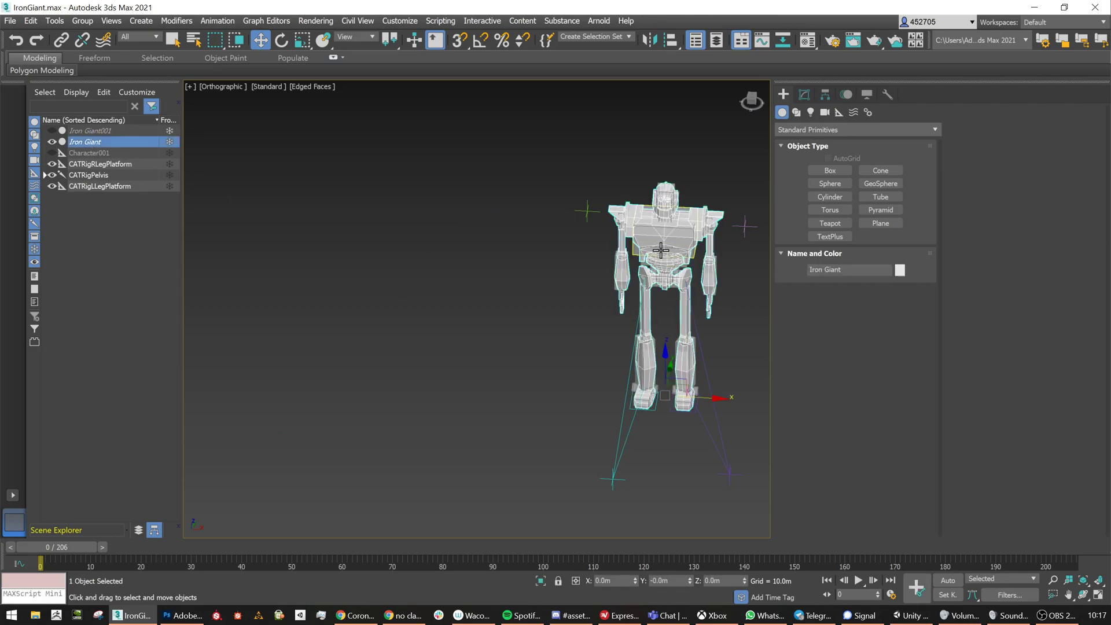
{"action": "middle_click_drag", "start_coordinate": [728, 290], "coordinate": [652, 298]}
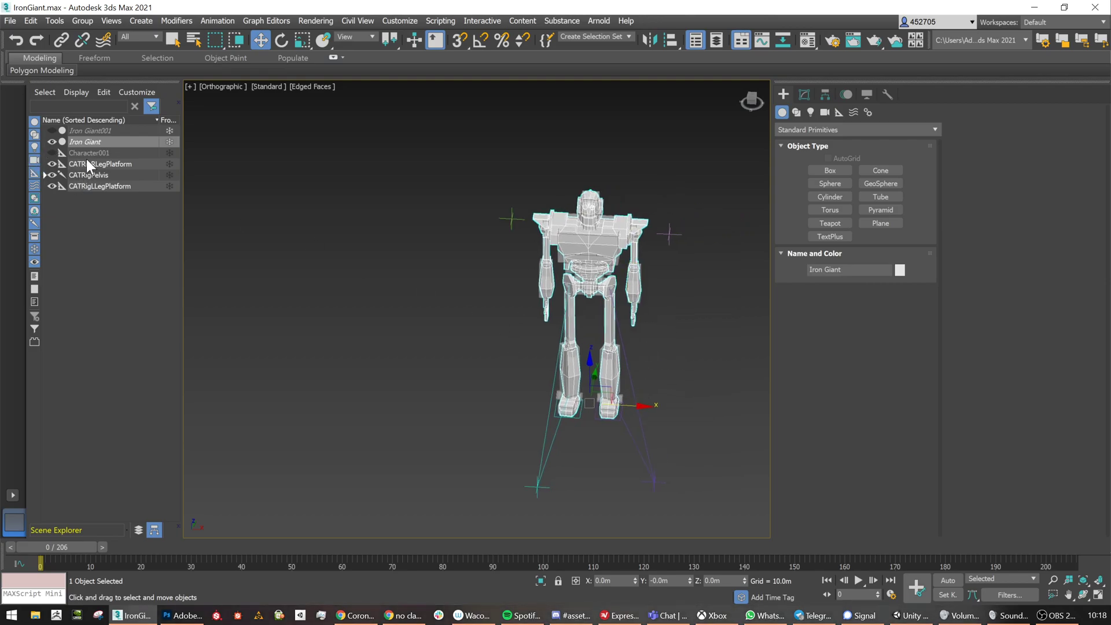
{"action": "left_click", "coordinate": [812, 99]}
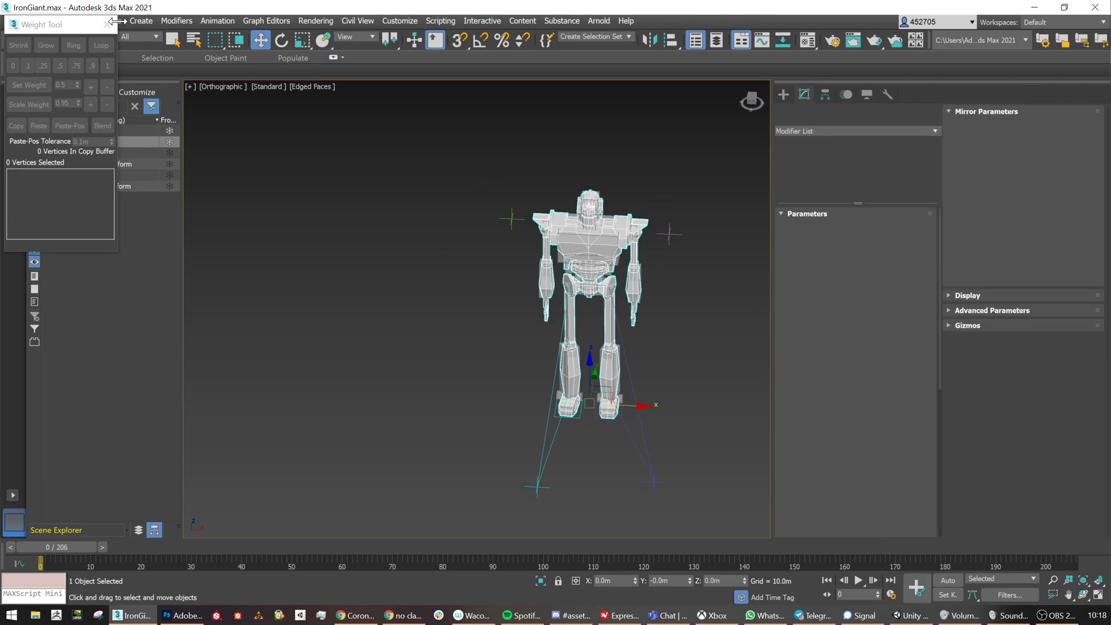
{"action": "left_click", "coordinate": [108, 25]}
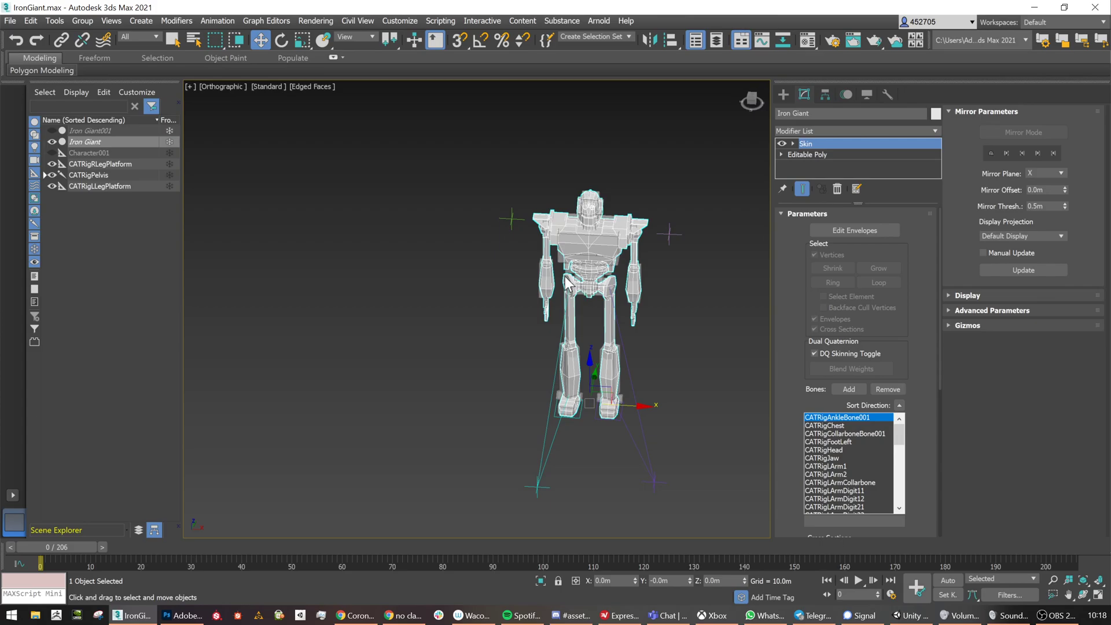
Start an FBX export named IronGiant_forUnity in the Animations folder inside Asset Design 20-21
{"action": "left_click", "coordinate": [14, 22]}
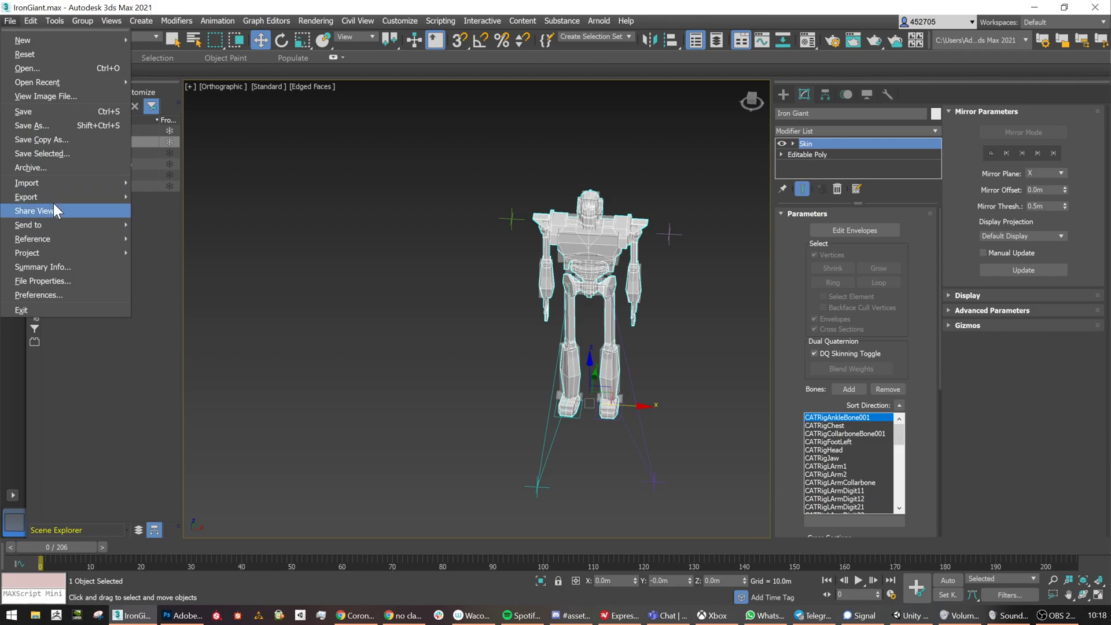
{"action": "mouse_move", "coordinate": [61, 196]}
{"action": "left_click", "coordinate": [198, 212]}
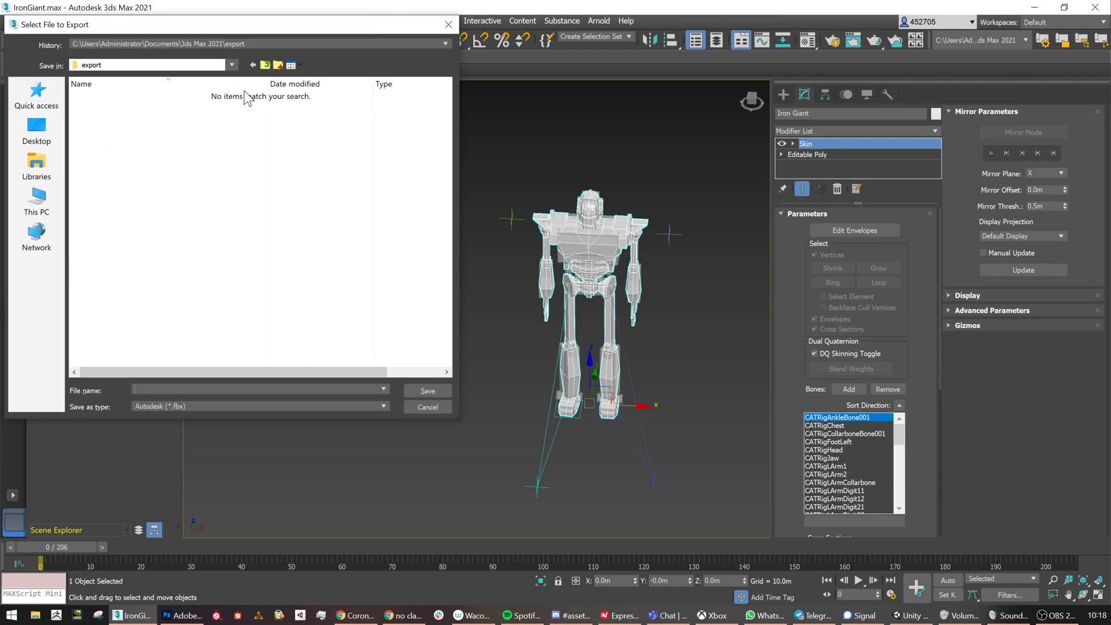
{"action": "left_click", "coordinate": [37, 97]}
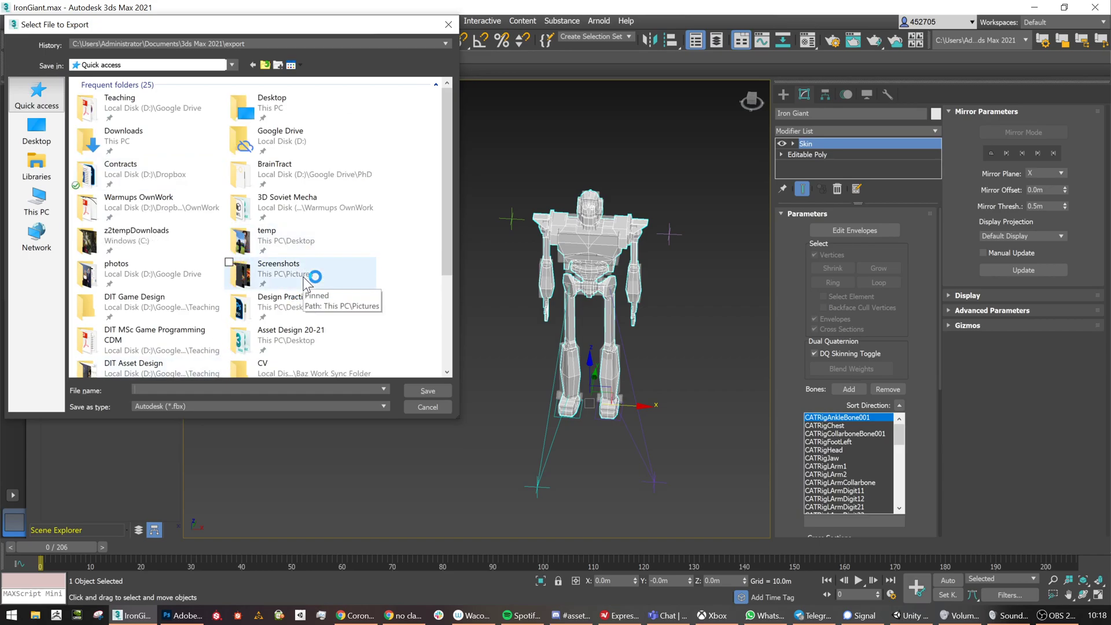
{"action": "double_click", "coordinate": [296, 345]}
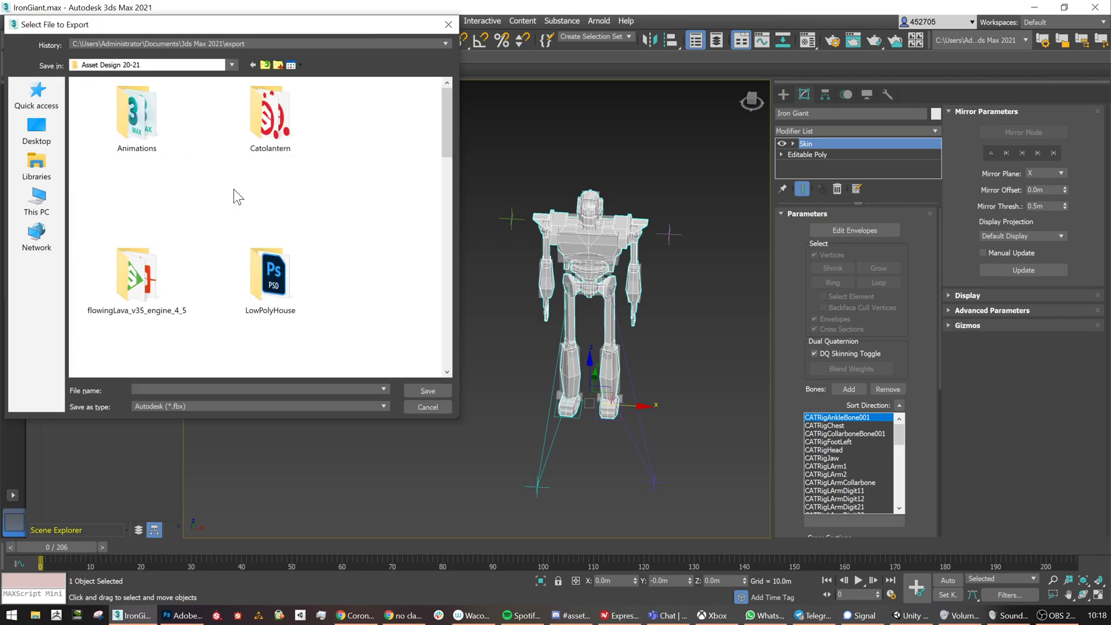
{"action": "double_click", "coordinate": [169, 129]}
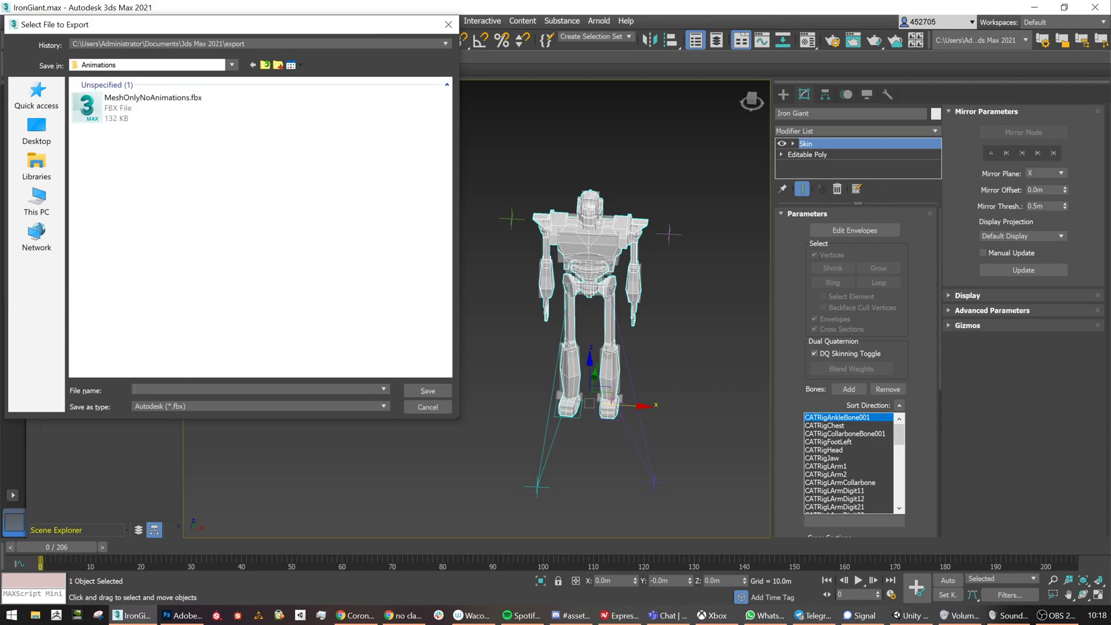
{"action": "type", "text": "IronGiant_"}
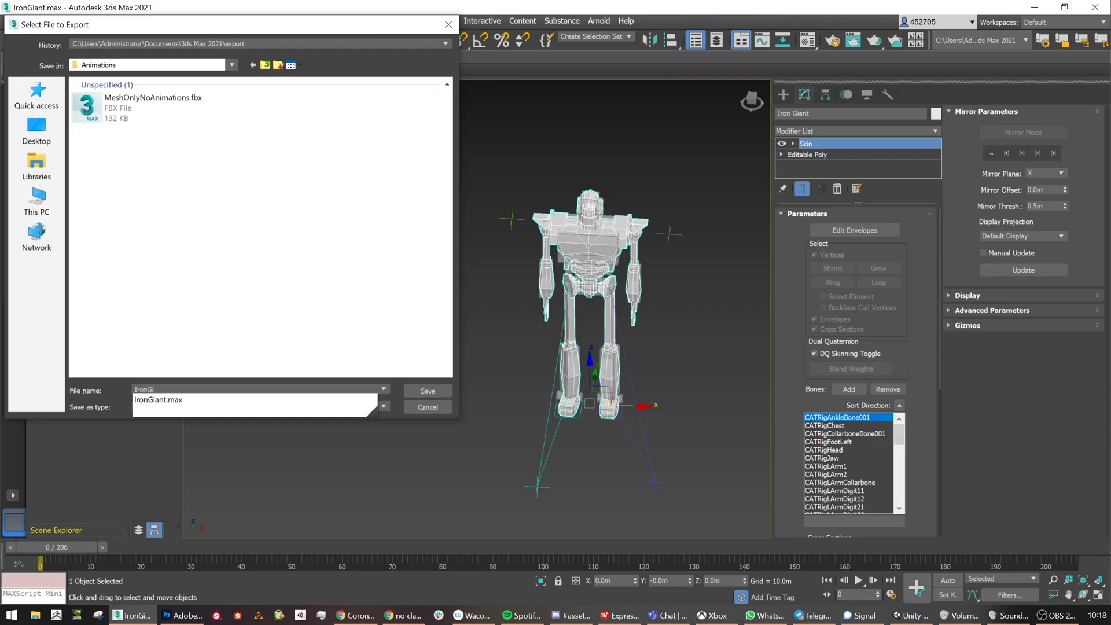
{"action": "type", "text": "forUnity"}
{"action": "key", "text": "Return"}
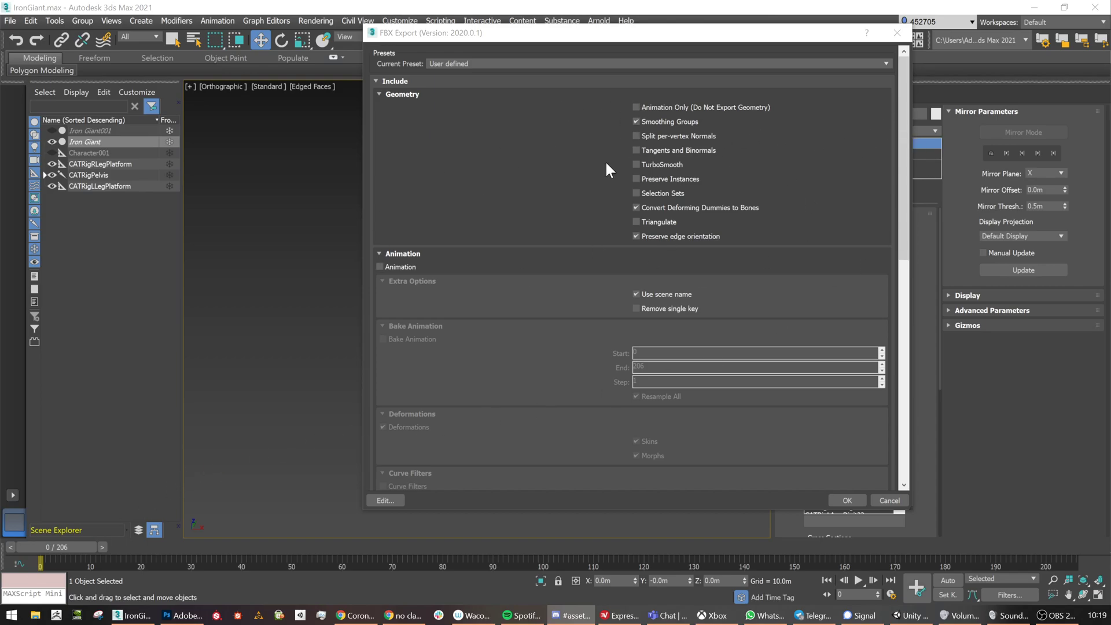
Enable Animation in the FBX export options and check the animation, deformation and character settings
{"action": "left_click", "coordinate": [380, 267]}
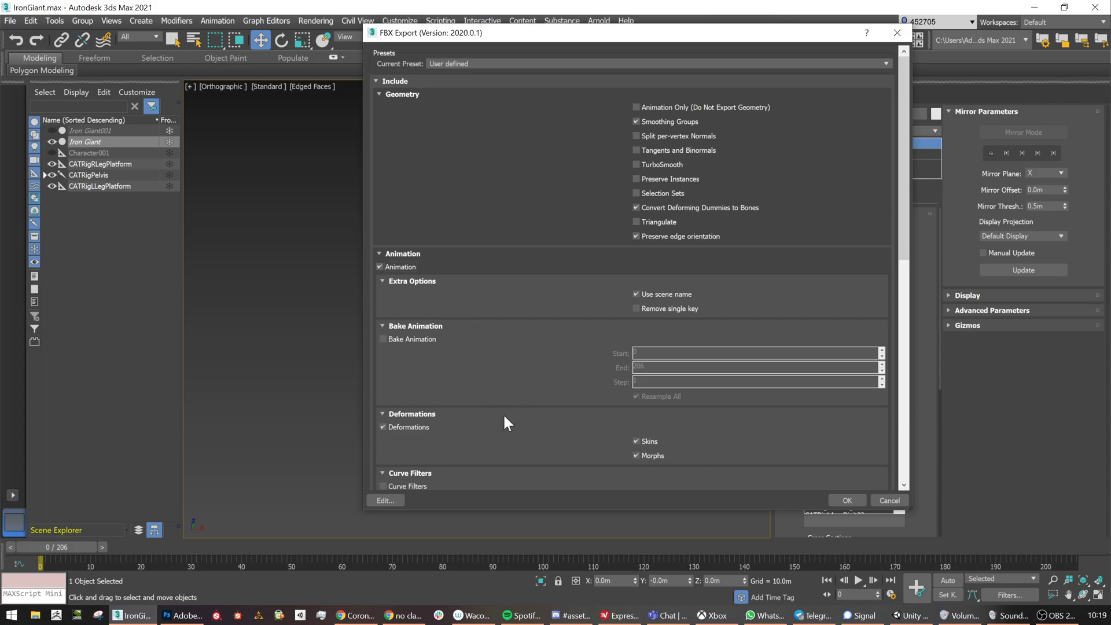
{"action": "scroll", "coordinate": [474, 342], "scroll_direction": "down", "scroll_amount": 3}
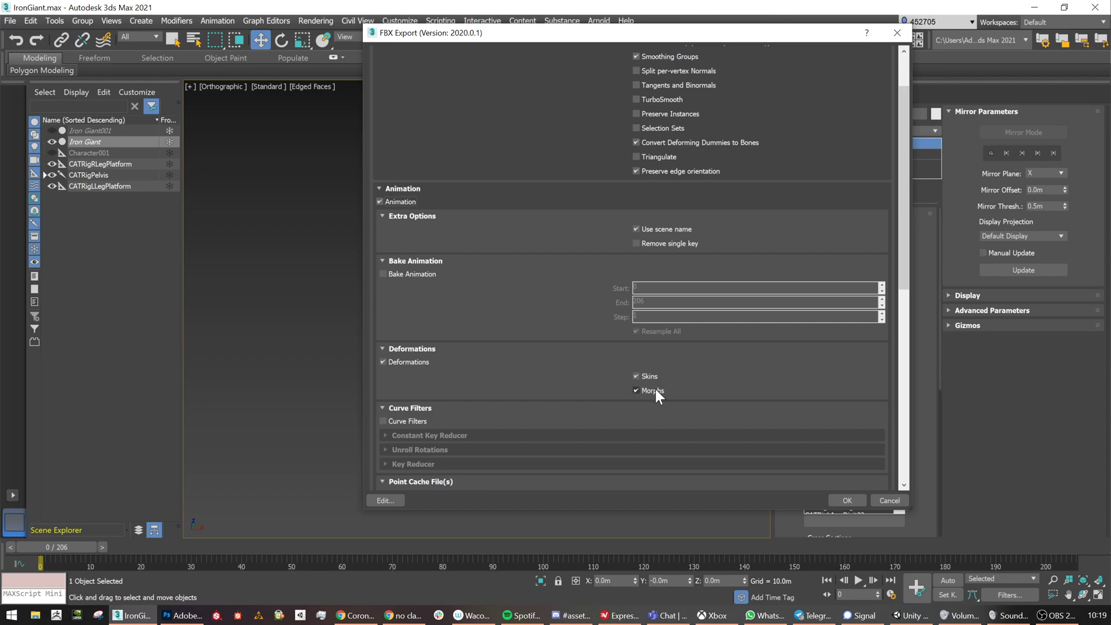
{"action": "scroll", "coordinate": [657, 389], "scroll_direction": "down", "scroll_amount": 2}
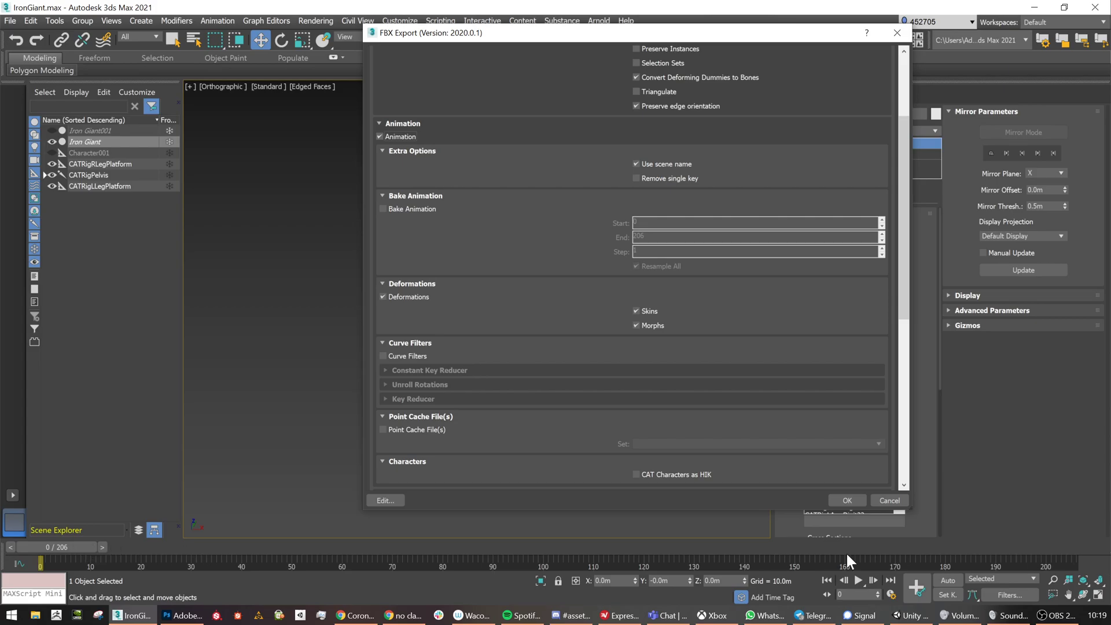
{"action": "scroll", "coordinate": [720, 398], "scroll_direction": "down", "scroll_amount": 4}
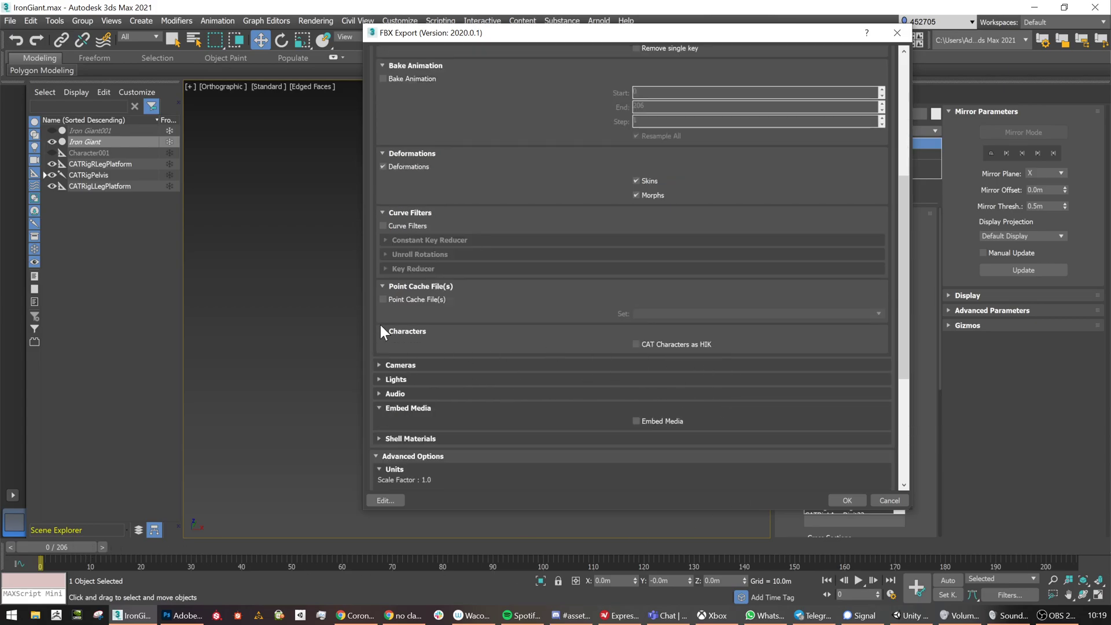
{"action": "scroll", "coordinate": [724, 359], "scroll_direction": "up", "scroll_amount": 4}
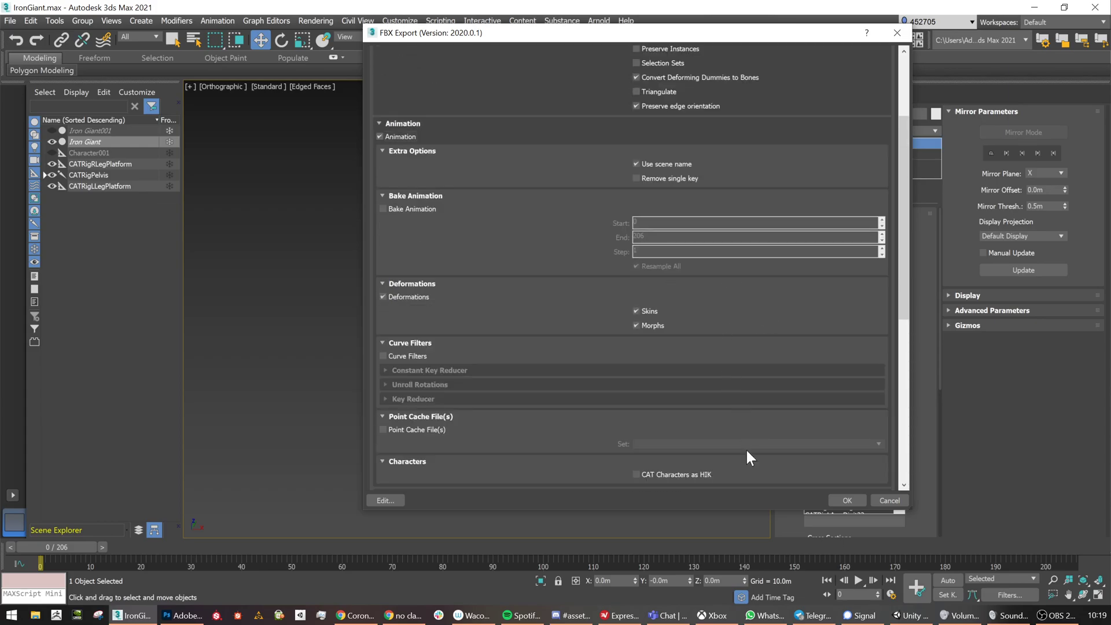
{"action": "scroll", "coordinate": [746, 416], "scroll_direction": "up", "scroll_amount": 4}
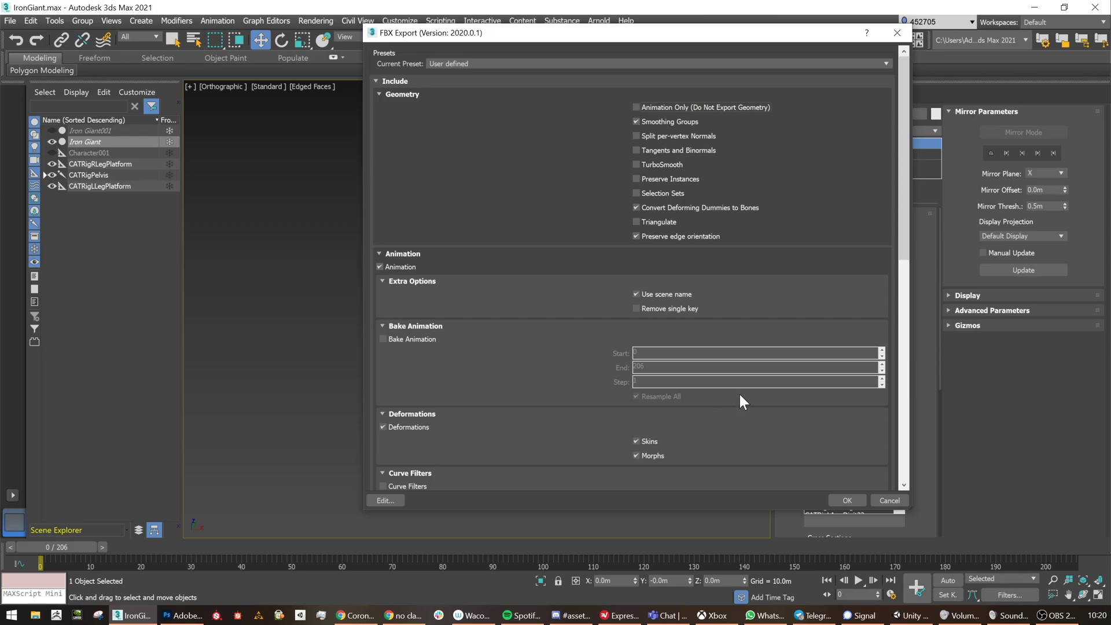
Examine the FBX export's unit, axis and animation options and the available FBX file format versions
{"action": "scroll", "coordinate": [817, 215], "scroll_direction": "down", "scroll_amount": 10}
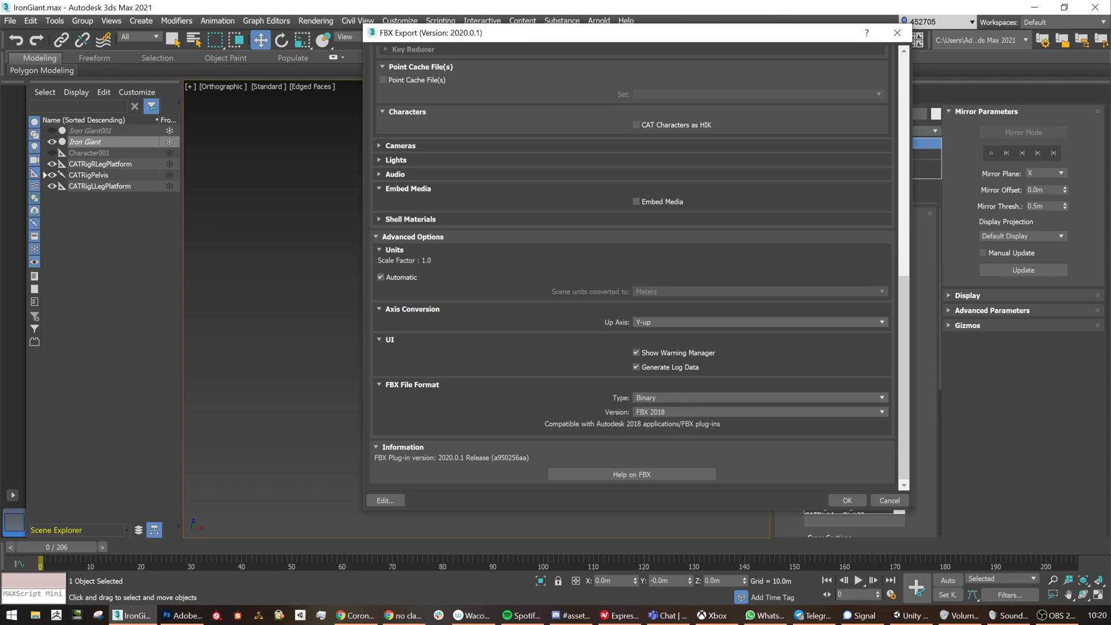
{"action": "left_click", "coordinate": [663, 413]}
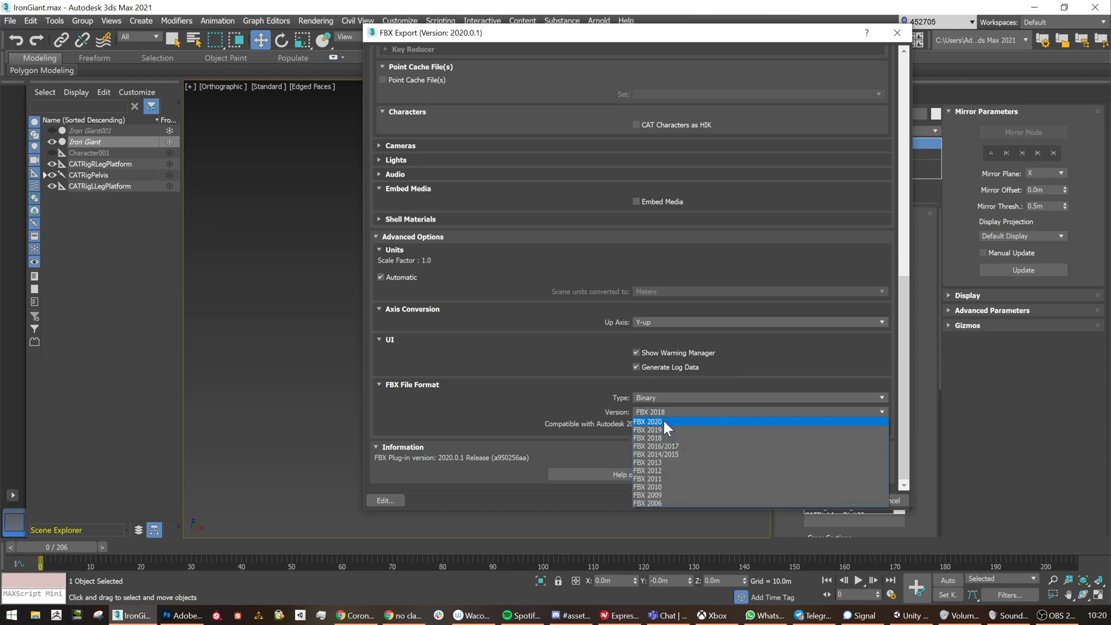
{"action": "left_click", "coordinate": [588, 373]}
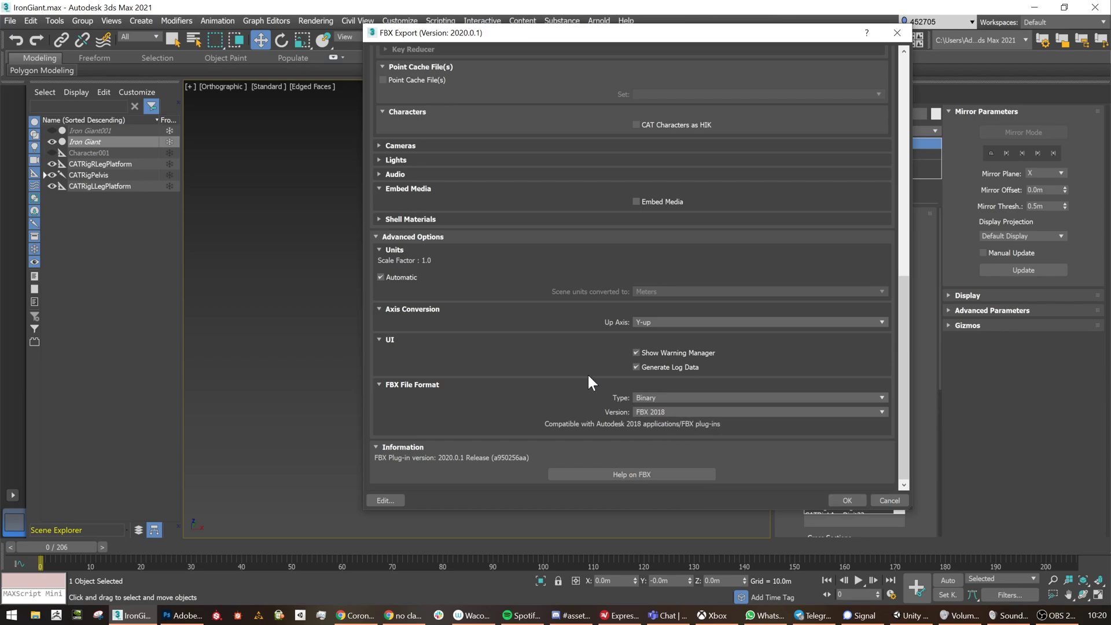
{"action": "left_click", "coordinate": [662, 411]}
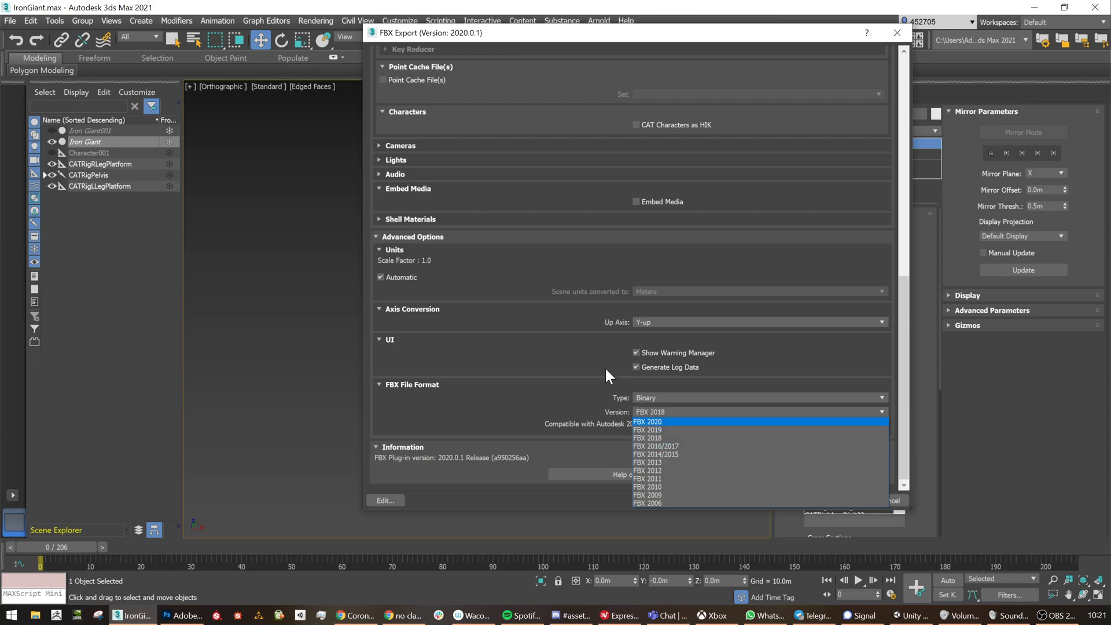
{"action": "left_click", "coordinate": [579, 371]}
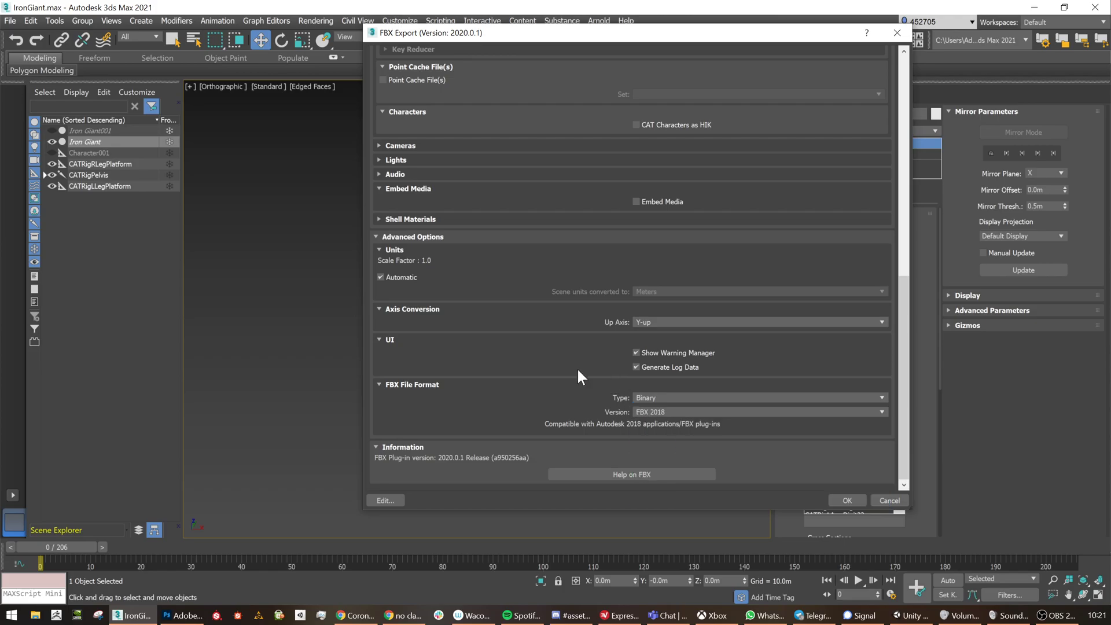
{"action": "scroll", "coordinate": [577, 369], "scroll_direction": "up", "scroll_amount": 3}
{"action": "scroll", "coordinate": [654, 140], "scroll_direction": "down", "scroll_amount": 2}
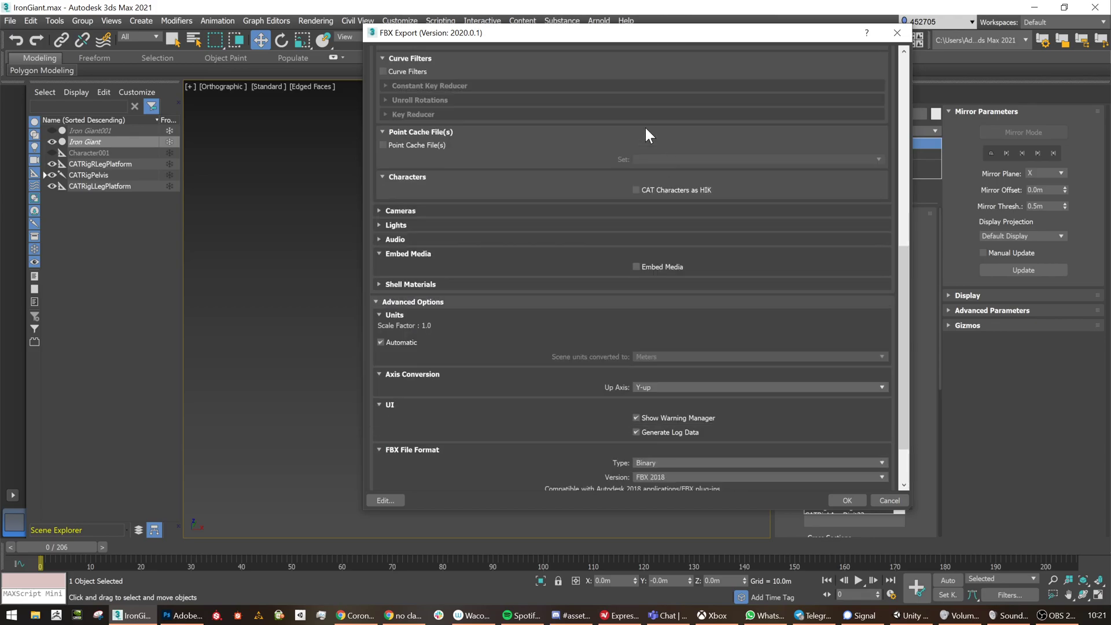
{"action": "scroll", "coordinate": [692, 377], "scroll_direction": "down", "scroll_amount": 2}
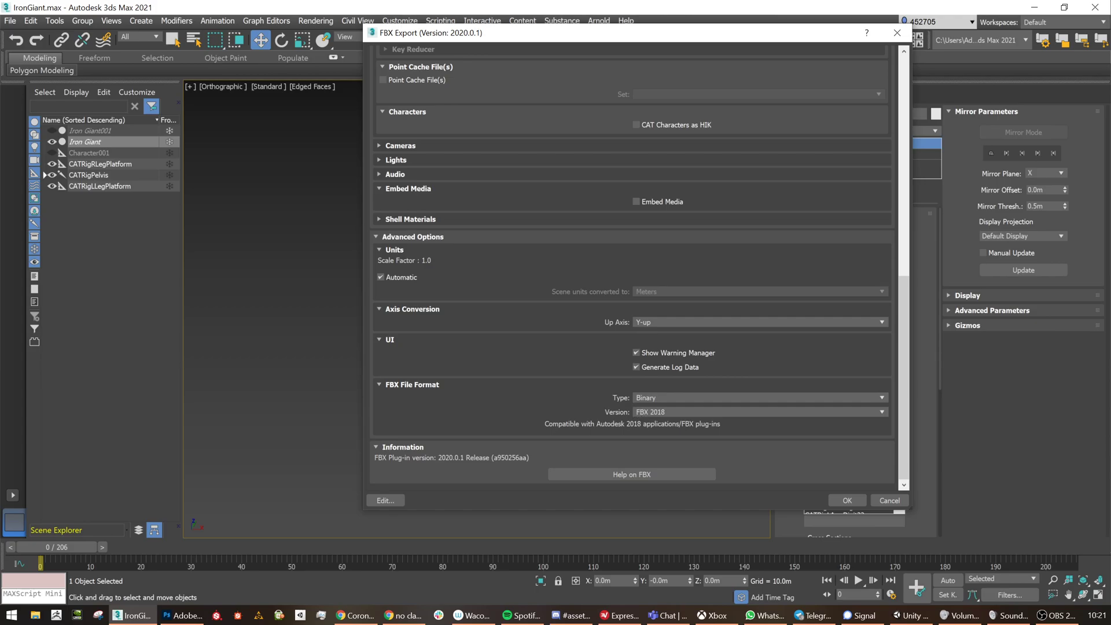
{"action": "scroll", "coordinate": [660, 416], "scroll_direction": "up", "scroll_amount": 12}
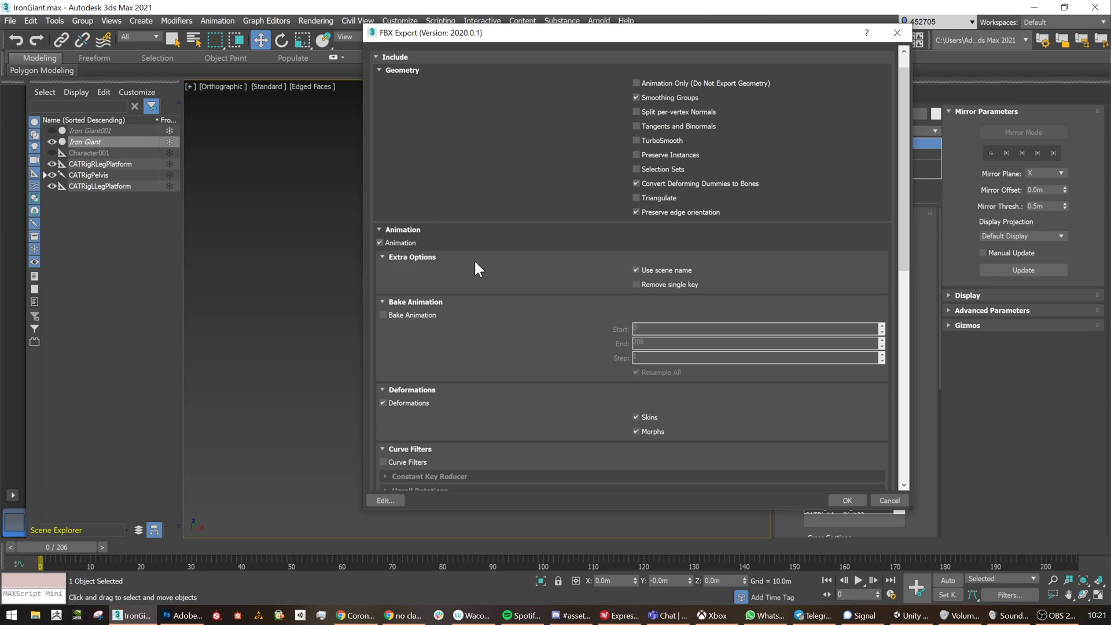
{"action": "scroll", "coordinate": [477, 267], "scroll_direction": "down", "scroll_amount": 5}
{"action": "scroll", "coordinate": [482, 274], "scroll_direction": "down", "scroll_amount": 4}
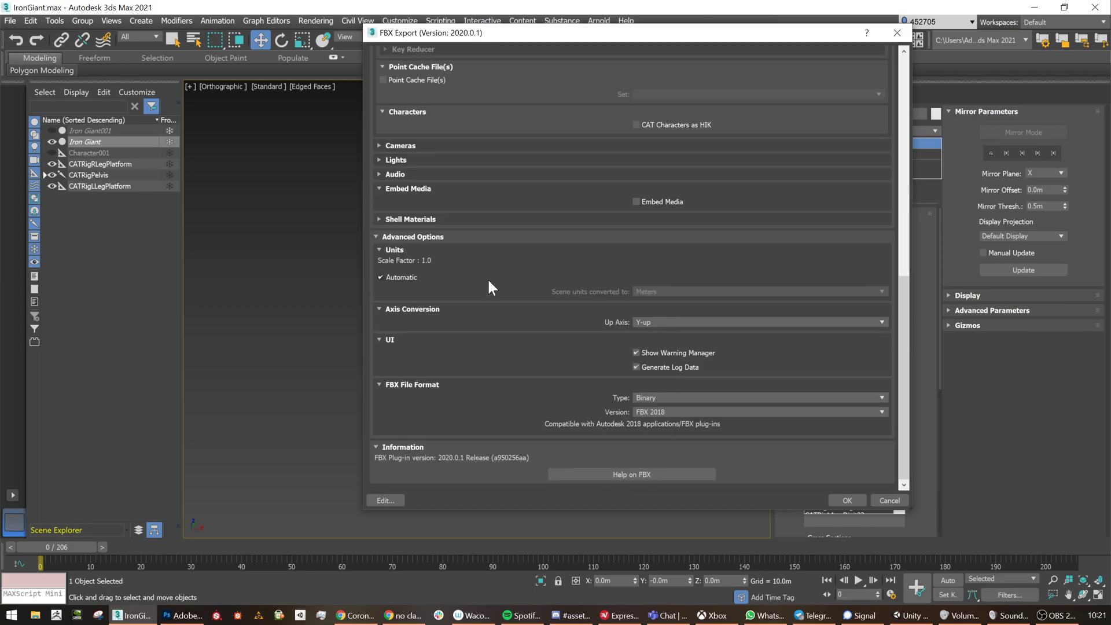
{"action": "scroll", "coordinate": [484, 276], "scroll_direction": "up", "scroll_amount": 5}
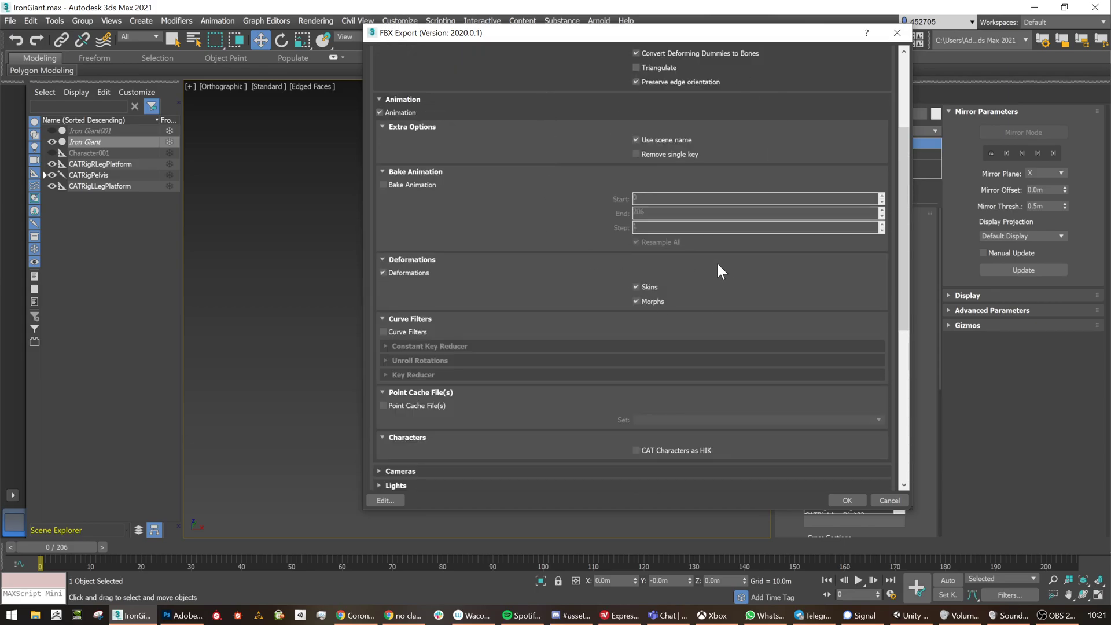
Run the FBX export with the chosen options and close the warnings report
{"action": "scroll", "coordinate": [710, 265], "scroll_direction": "down", "scroll_amount": 5}
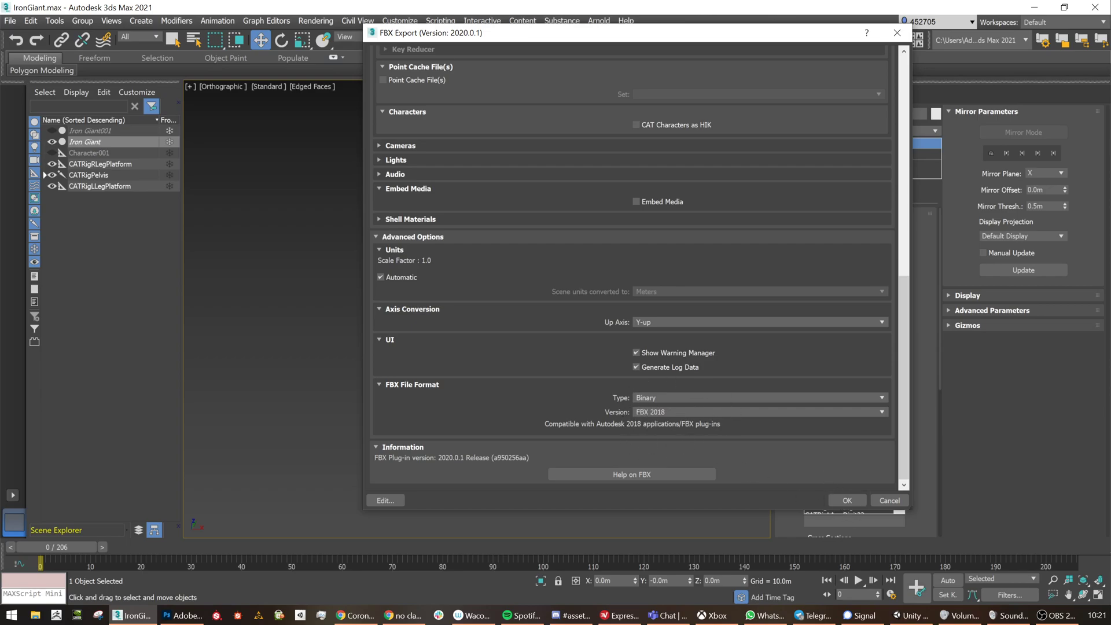
{"action": "left_click", "coordinate": [845, 500]}
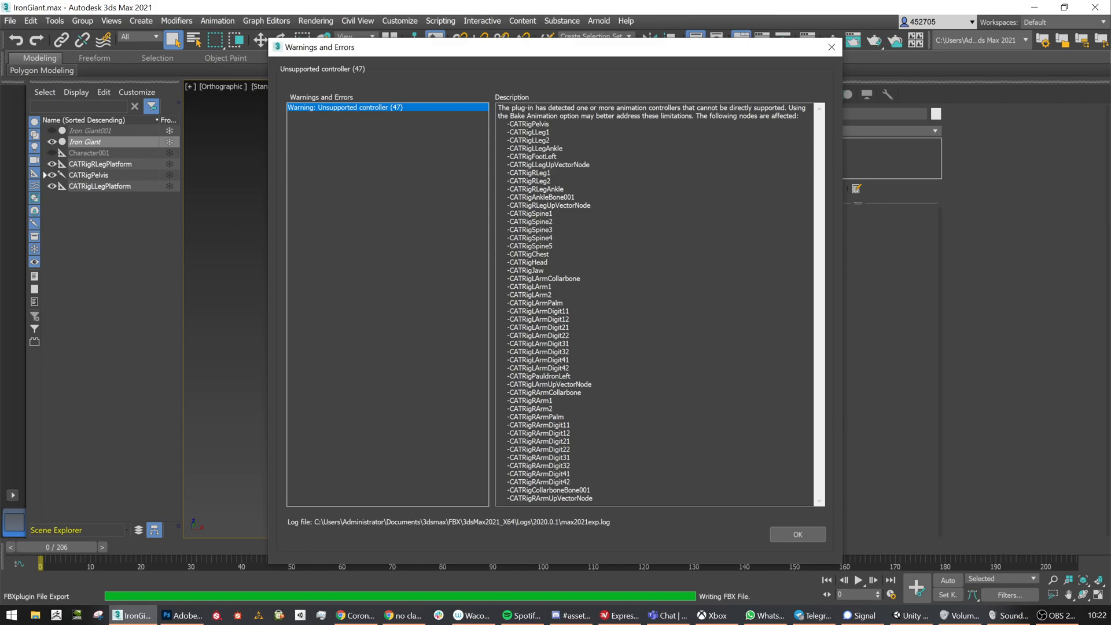
{"action": "left_click", "coordinate": [798, 534]}
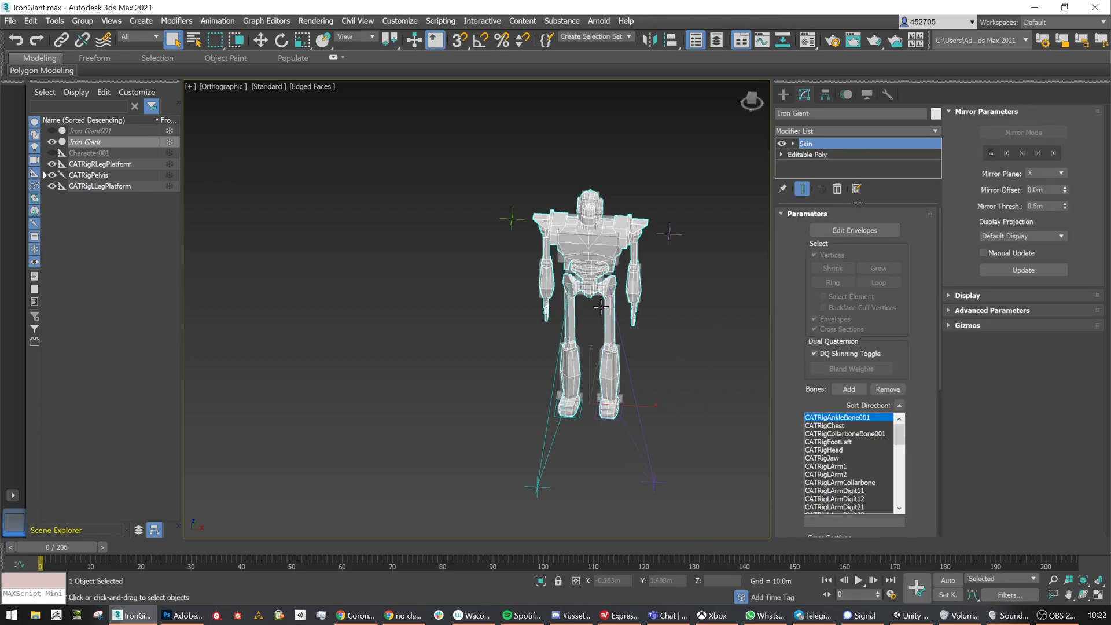
Switch to Unity and import IronGiant_forUnity.fbx from the Animations folder inside Asset Design 20-21 into the AnimationBeginner folder
{"action": "left_click", "coordinate": [906, 622]}
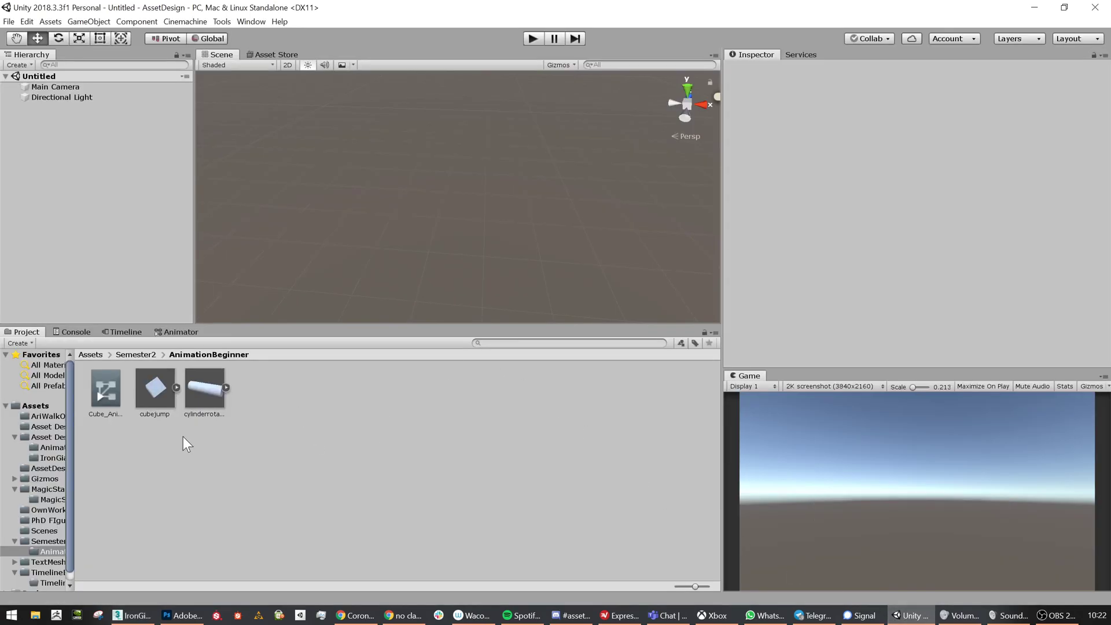
{"action": "right_click", "coordinate": [314, 431]}
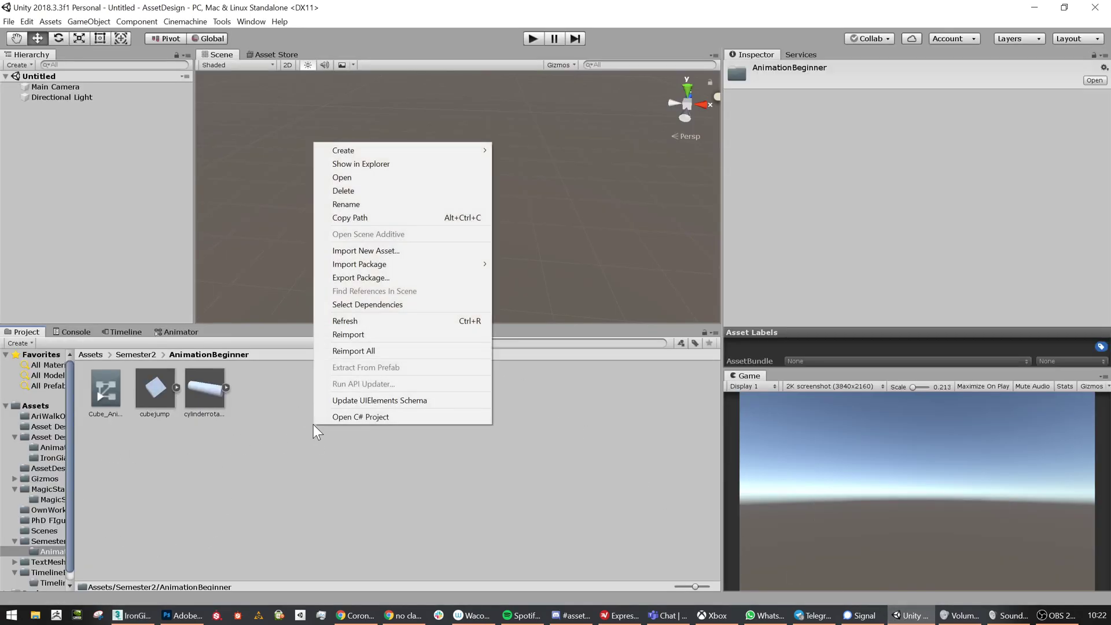
{"action": "left_click", "coordinate": [374, 252]}
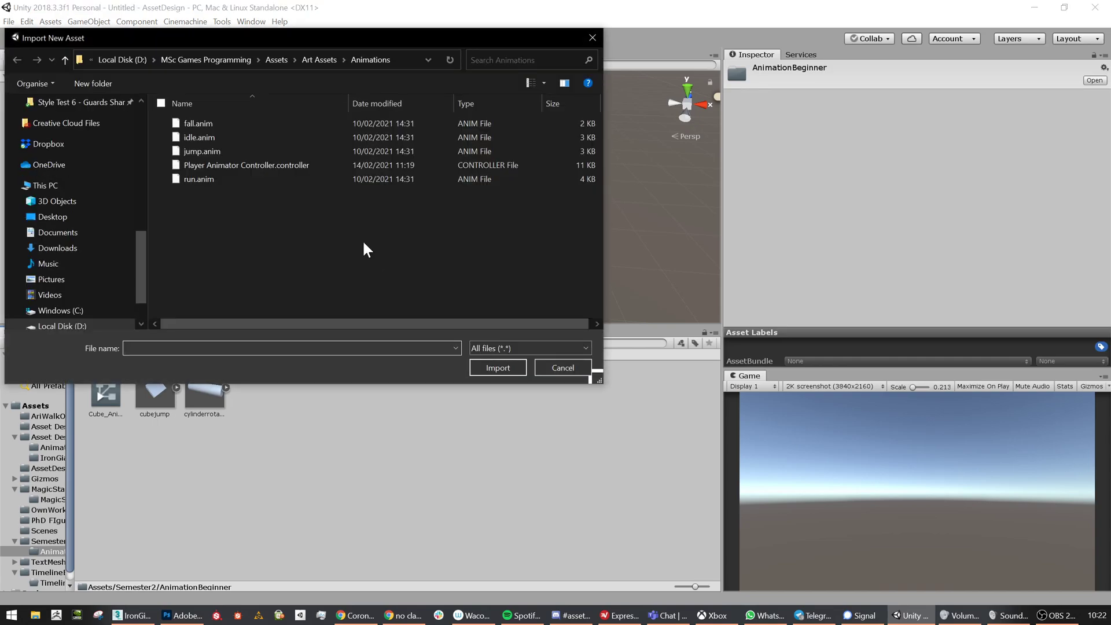
{"action": "scroll", "coordinate": [75, 188], "scroll_direction": "up", "scroll_amount": 8}
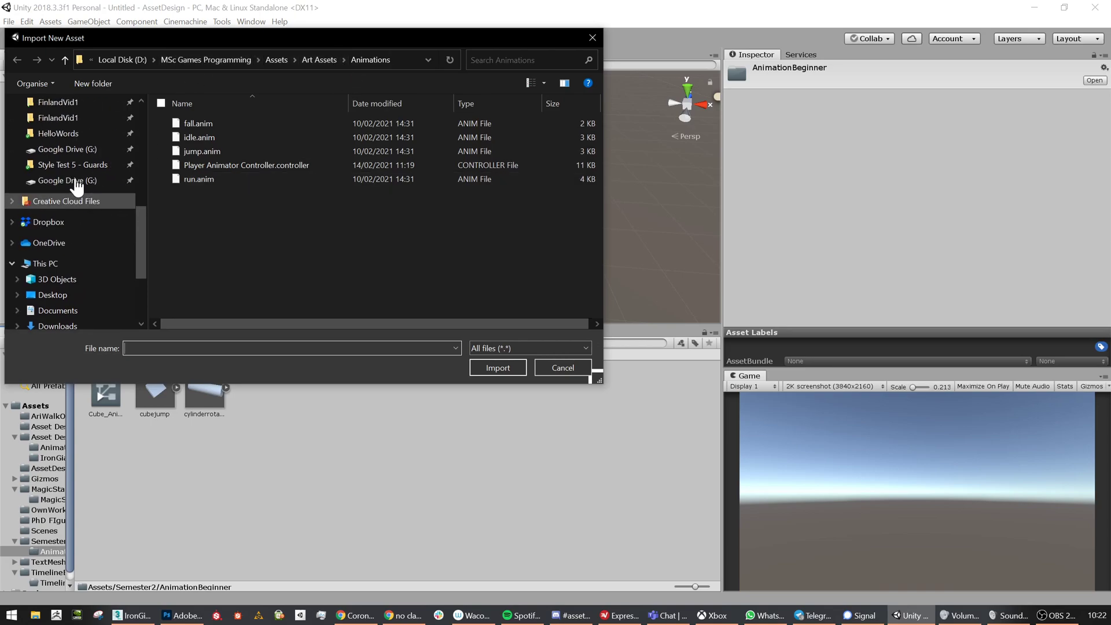
{"action": "scroll", "coordinate": [86, 197], "scroll_direction": "up", "scroll_amount": 2}
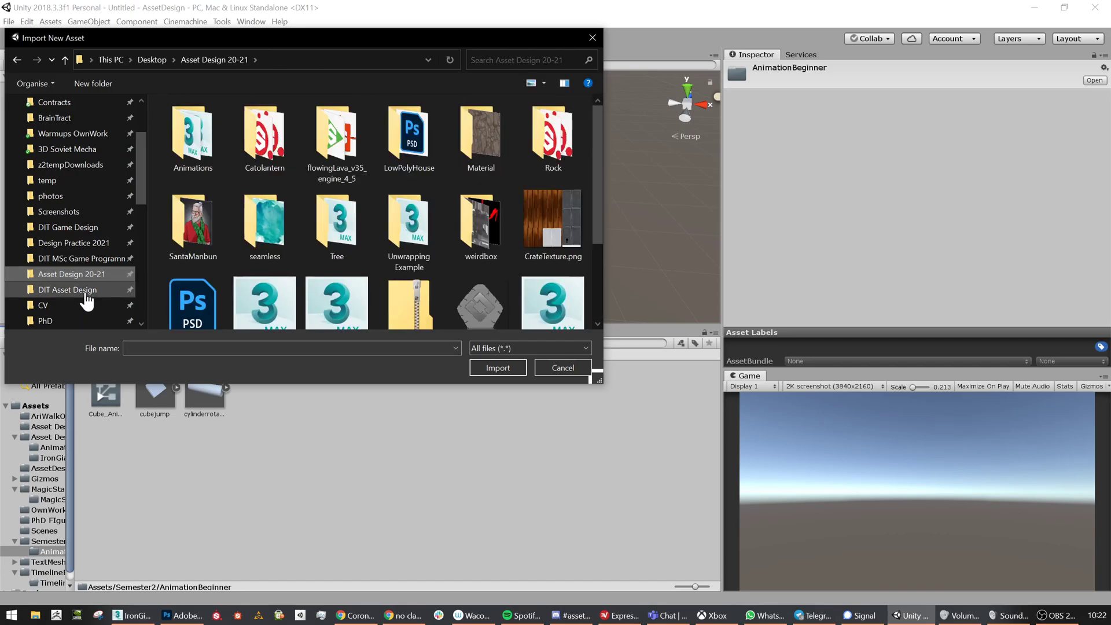
{"action": "left_click", "coordinate": [182, 153]}
{"action": "double_click", "coordinate": [183, 153]}
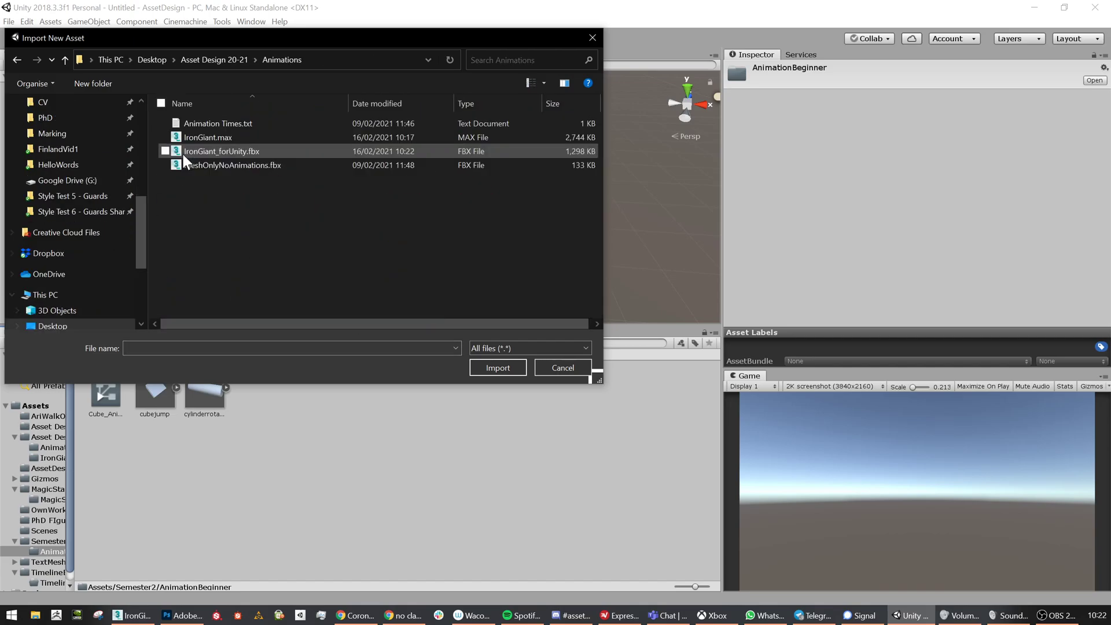
{"action": "double_click", "coordinate": [184, 154]}
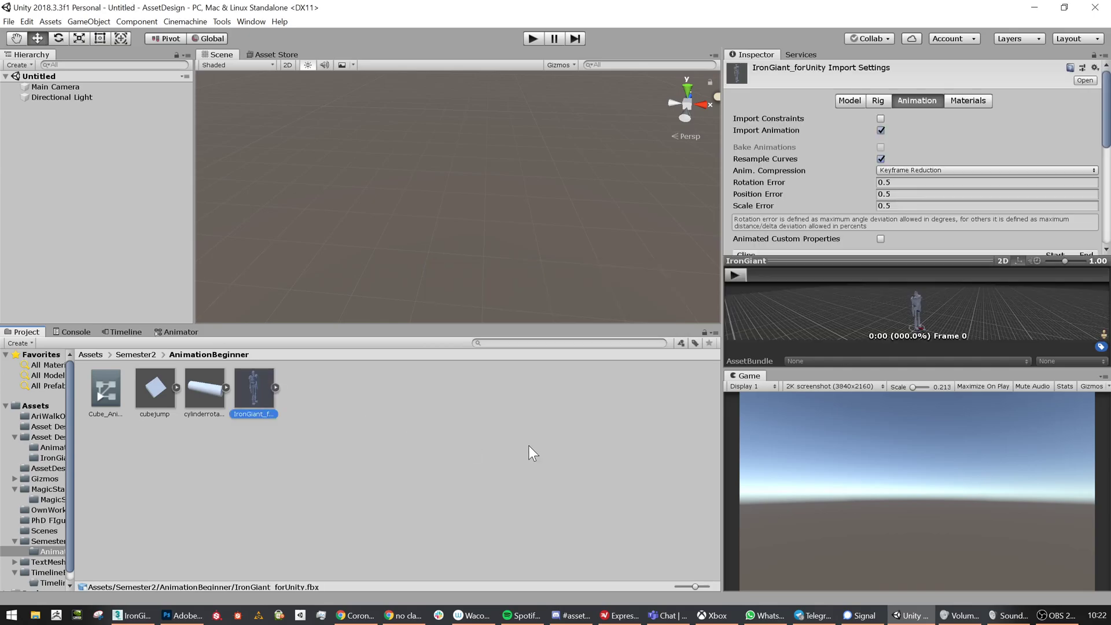
Widen and heighten the Inspector and show the Model import settings of the IronGiant_forUnity asset
{"action": "left_click", "coordinate": [276, 388]}
{"action": "left_click", "coordinate": [275, 387]}
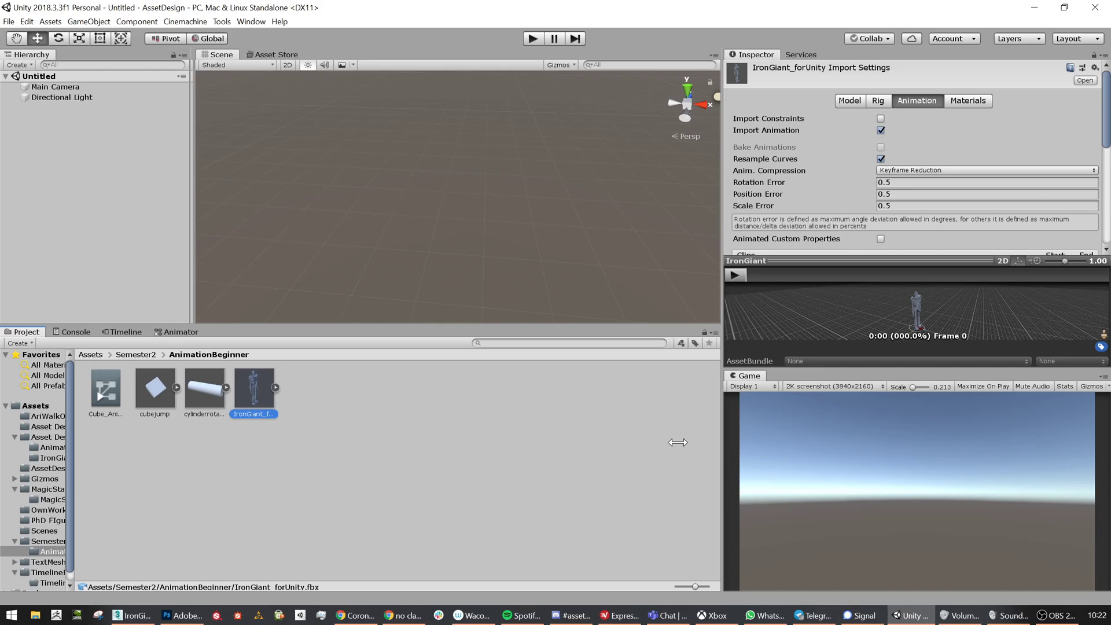
{"action": "left_click_drag", "start_coordinate": [723, 450], "coordinate": [565, 449]}
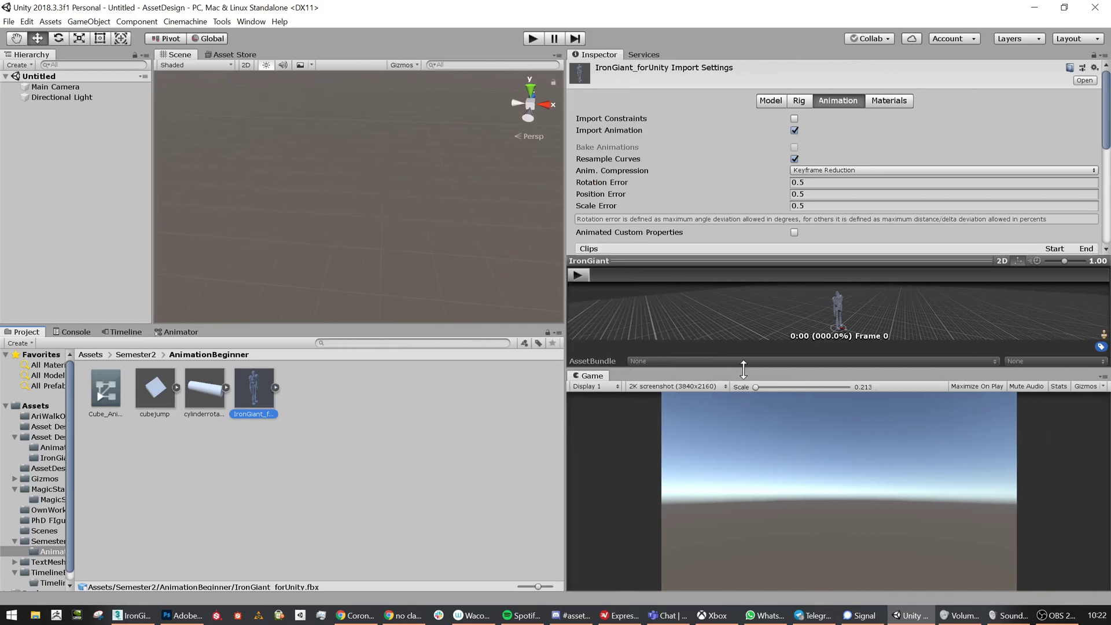
{"action": "left_click_drag", "start_coordinate": [743, 367], "coordinate": [742, 447]}
{"action": "left_click", "coordinate": [771, 105]}
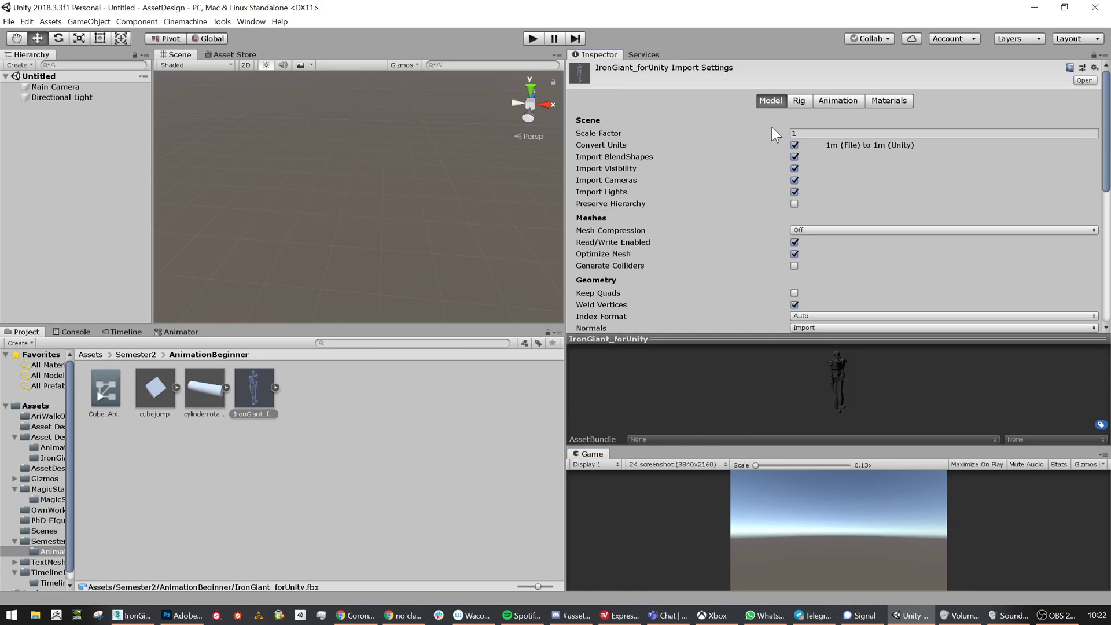
Add the IronGiant_forUnity model to the scene hierarchy and examine it from several sides
{"action": "left_click_drag", "start_coordinate": [254, 400], "coordinate": [92, 134]}
{"action": "middle_click_drag", "start_coordinate": [521, 272], "coordinate": [382, 233]}
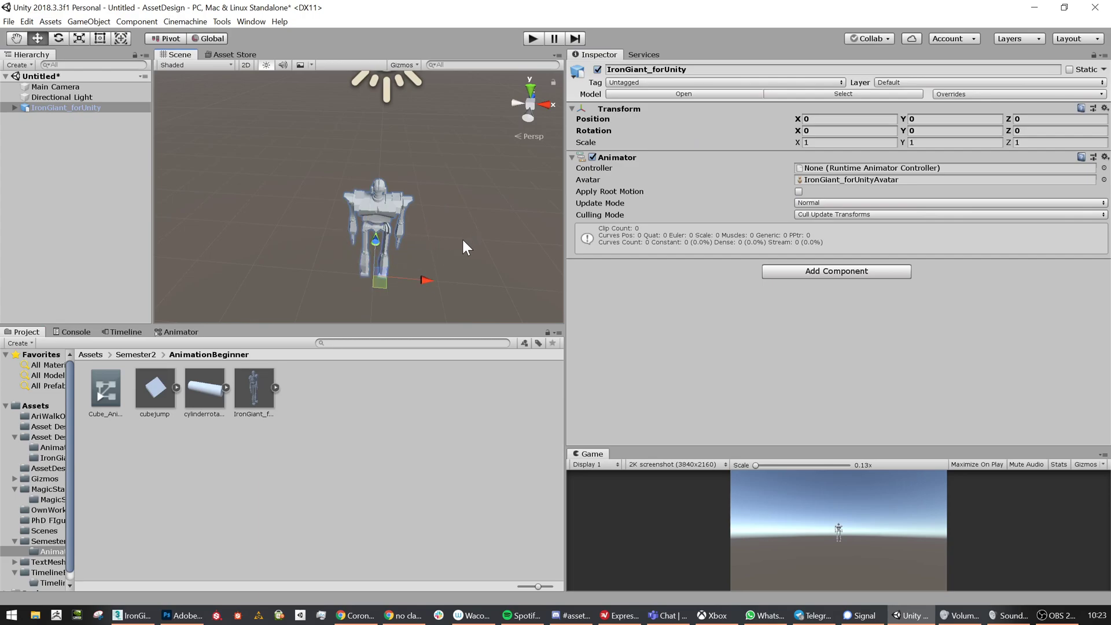
{"action": "left_click_drag", "start_coordinate": [354, 291], "coordinate": [427, 268], "text": "alt"}
{"action": "left_click_drag", "start_coordinate": [472, 211], "coordinate": [496, 203], "text": "alt"}
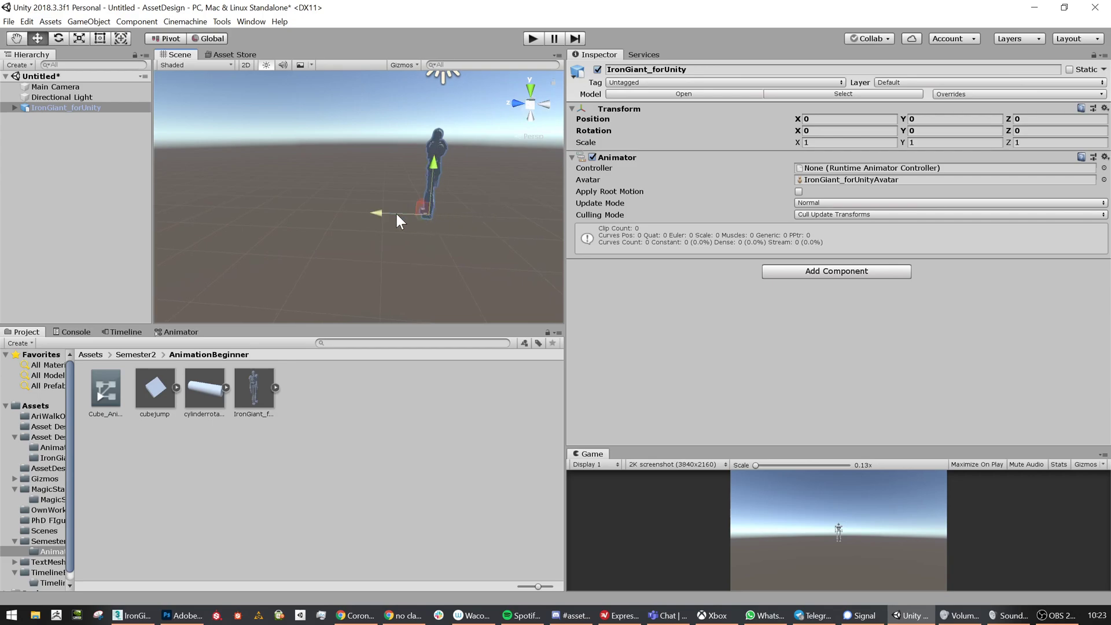
{"action": "left_click_drag", "start_coordinate": [432, 230], "coordinate": [488, 216], "text": "alt"}
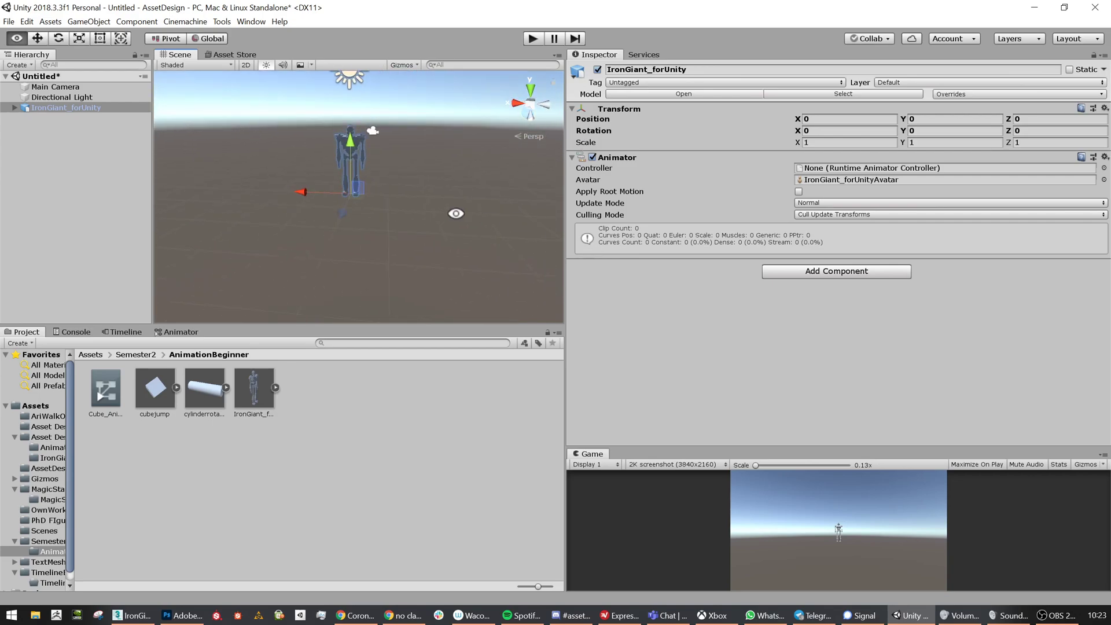
{"action": "scroll", "coordinate": [359, 208], "scroll_direction": "up", "scroll_amount": 5}
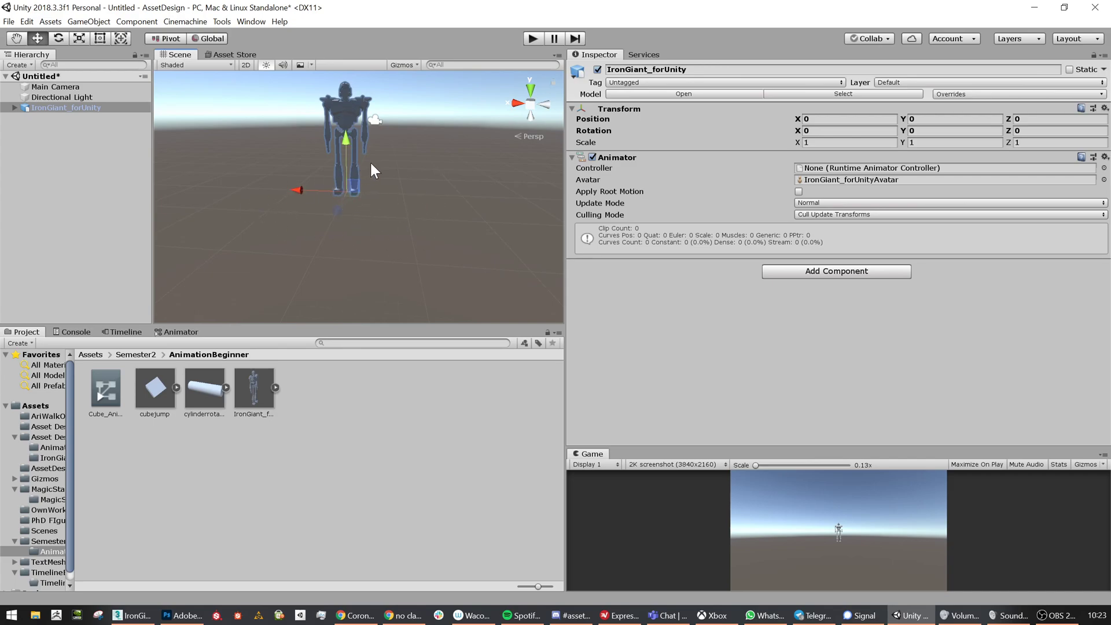
{"action": "scroll", "coordinate": [377, 137], "scroll_direction": "up", "scroll_amount": 4}
{"action": "scroll", "coordinate": [379, 152], "scroll_direction": "up", "scroll_amount": 2}
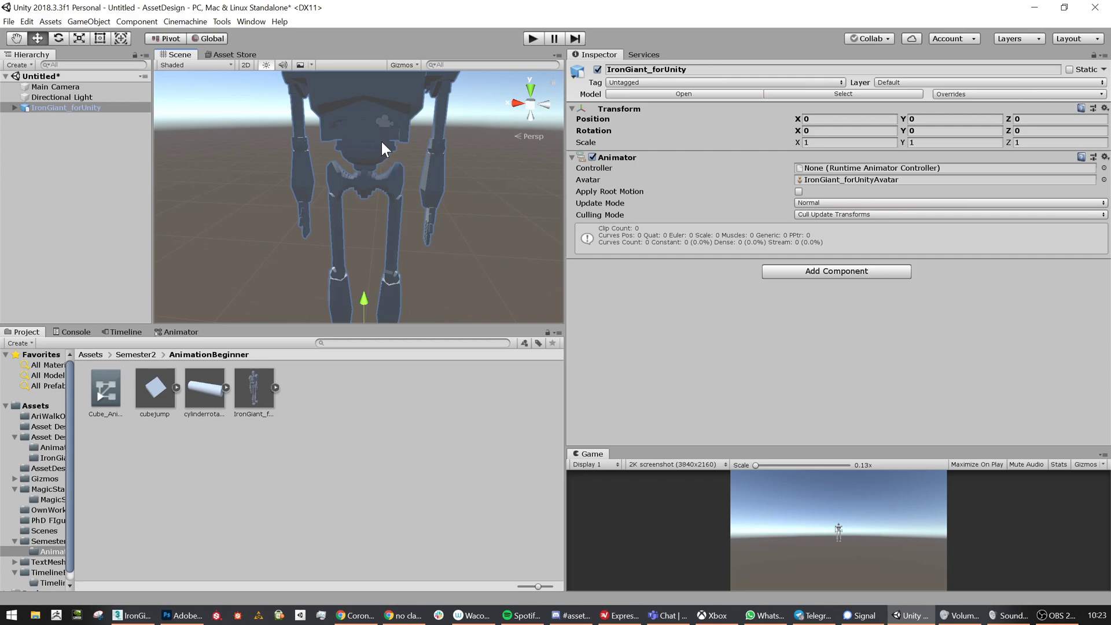
{"action": "scroll", "coordinate": [398, 234], "scroll_direction": "down", "scroll_amount": 6}
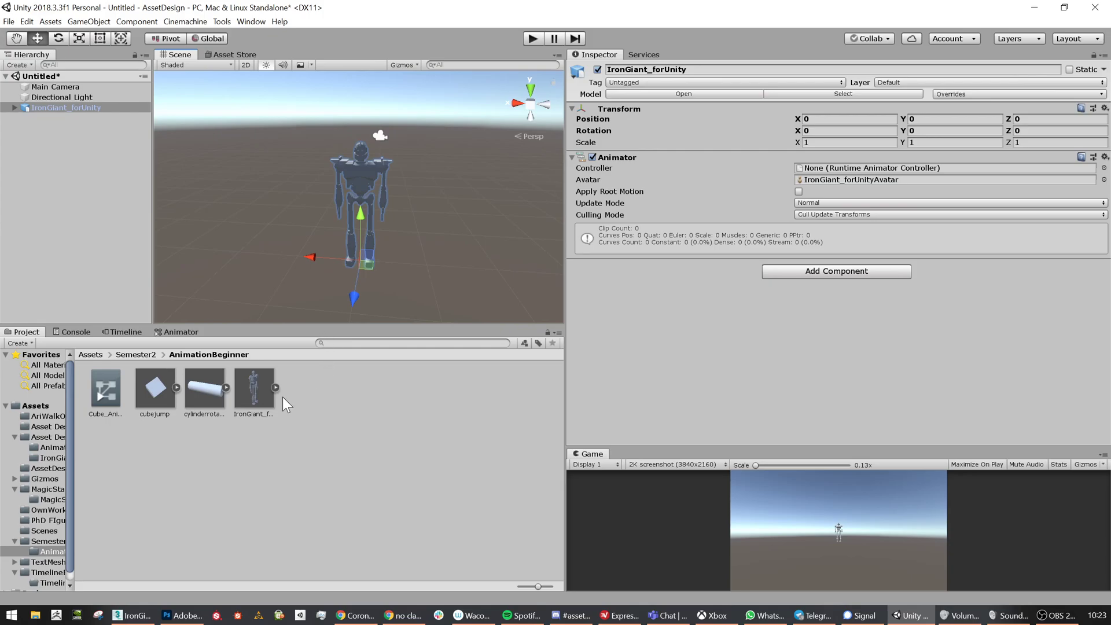
Try an import Scale Factor of 2 on the IronGiant_forUnity model and restore it to 1, applying each value
{"action": "left_click", "coordinate": [254, 382]}
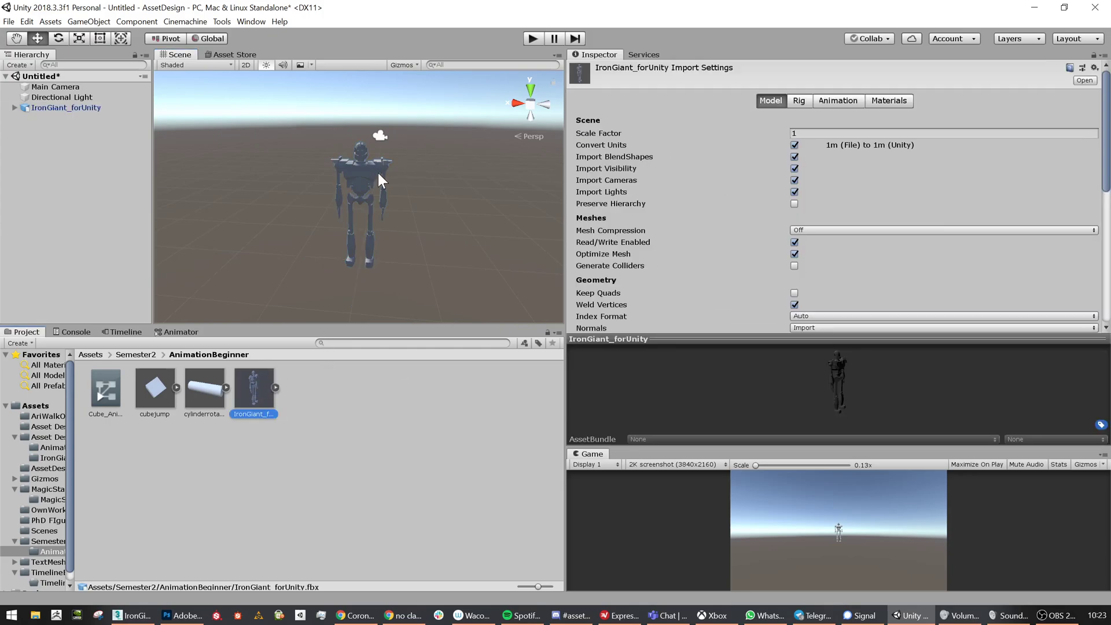
{"action": "left_click", "coordinate": [778, 134]}
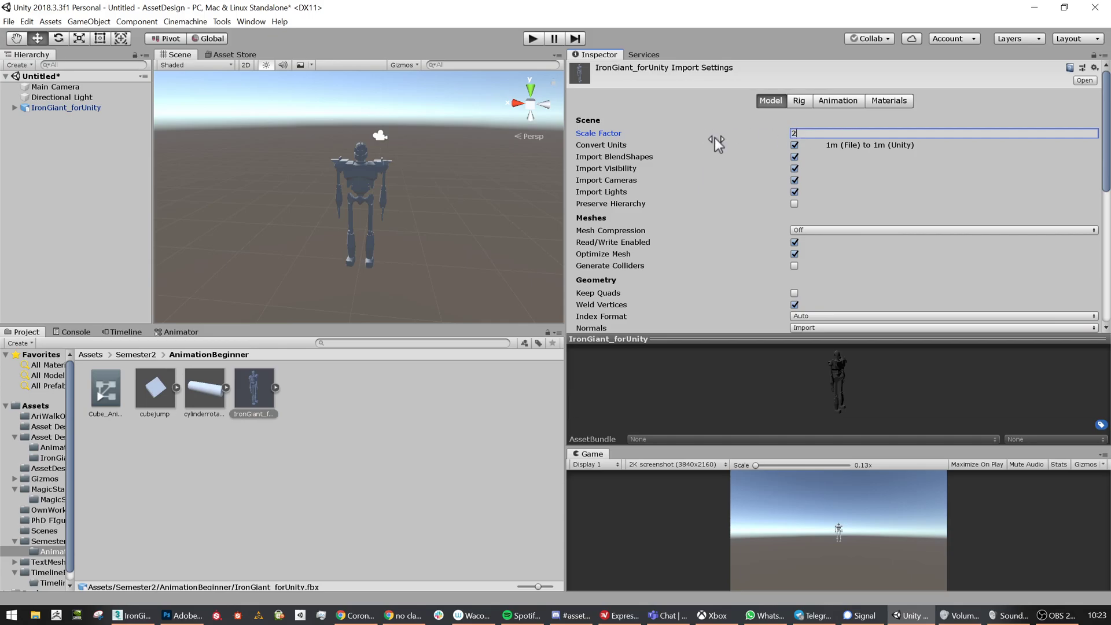
{"action": "scroll", "coordinate": [849, 172], "scroll_direction": "down", "scroll_amount": 5}
{"action": "left_click", "coordinate": [1082, 272]}
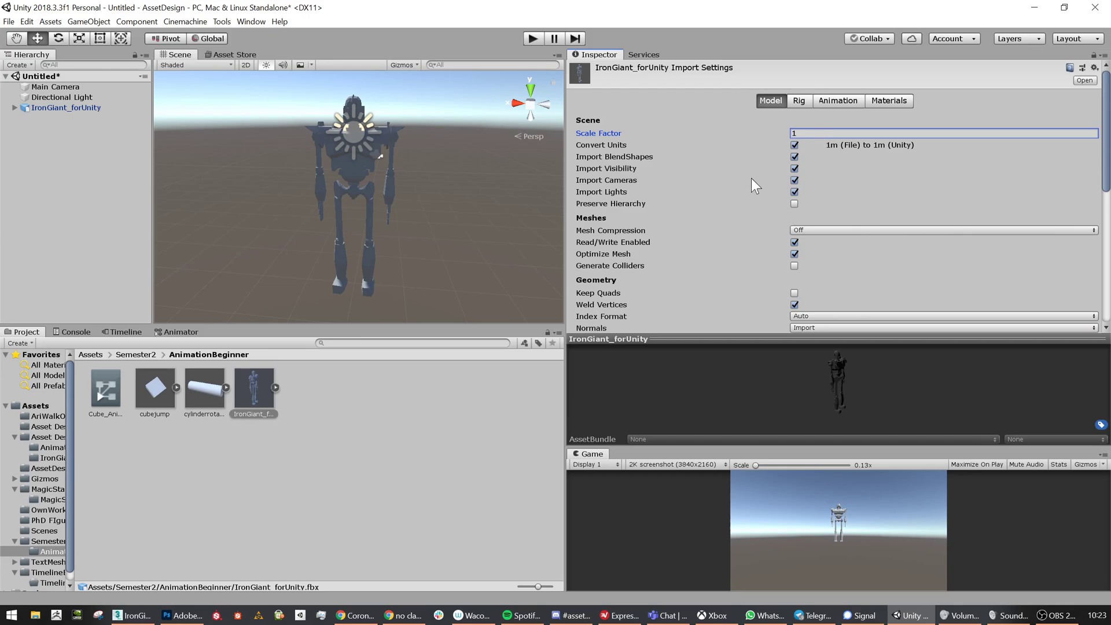
{"action": "scroll", "coordinate": [751, 179], "scroll_direction": "down", "scroll_amount": 6}
{"action": "left_click", "coordinate": [1083, 233]}
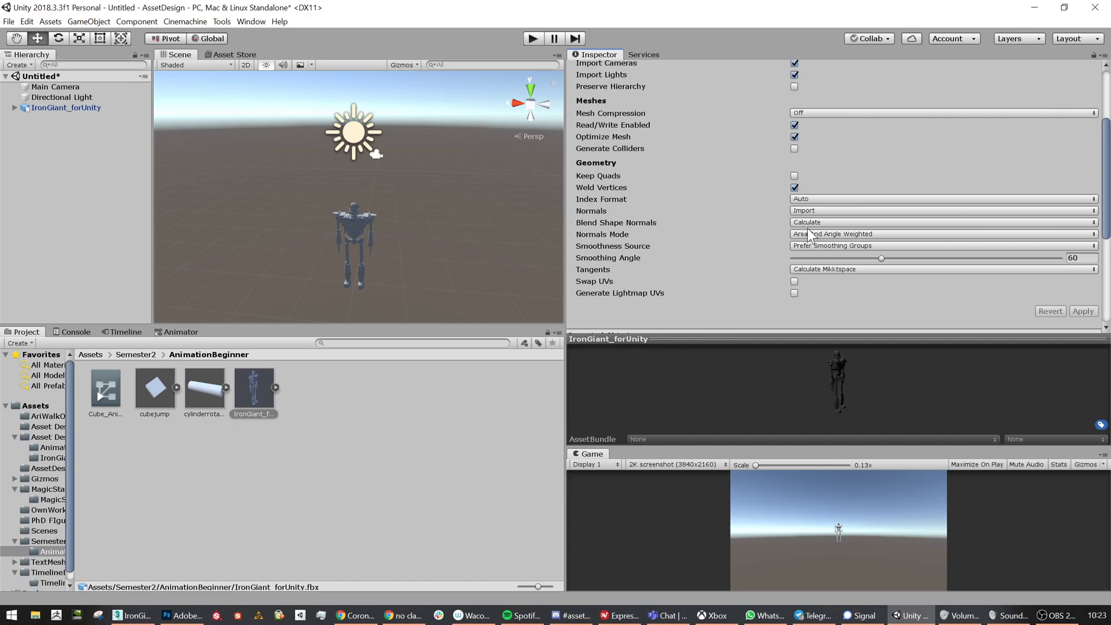
Review the remaining Model import settings and check the Animation Type options in the Rig settings
{"action": "scroll", "coordinate": [807, 228], "scroll_direction": "up", "scroll_amount": 3}
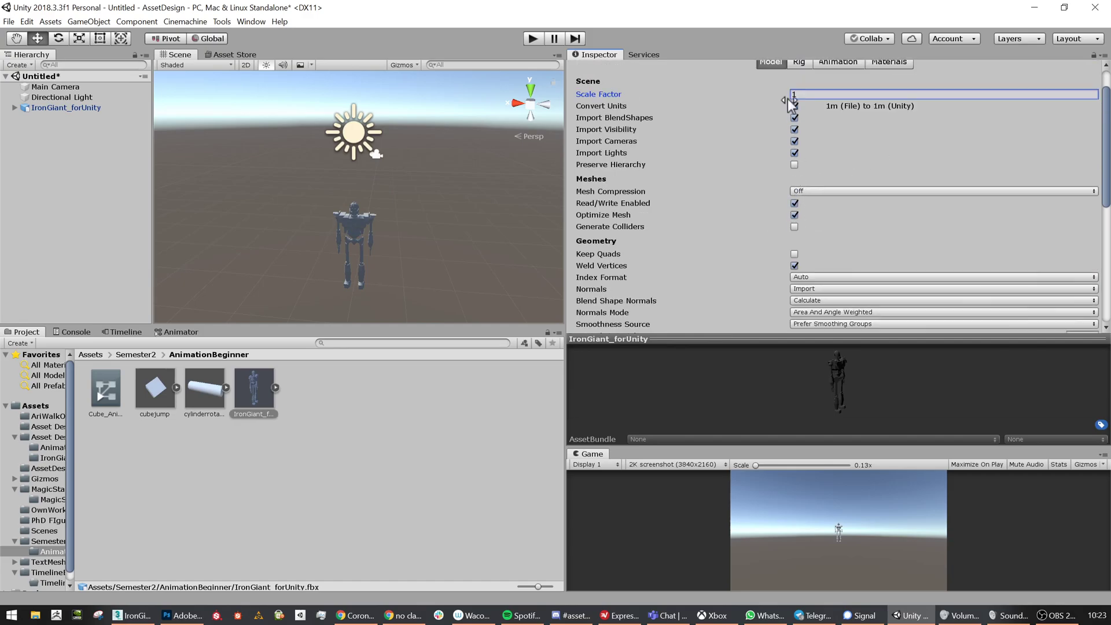
{"action": "scroll", "coordinate": [788, 145], "scroll_direction": "down", "scroll_amount": 3}
{"action": "scroll", "coordinate": [458, 232], "scroll_direction": "up", "scroll_amount": 2}
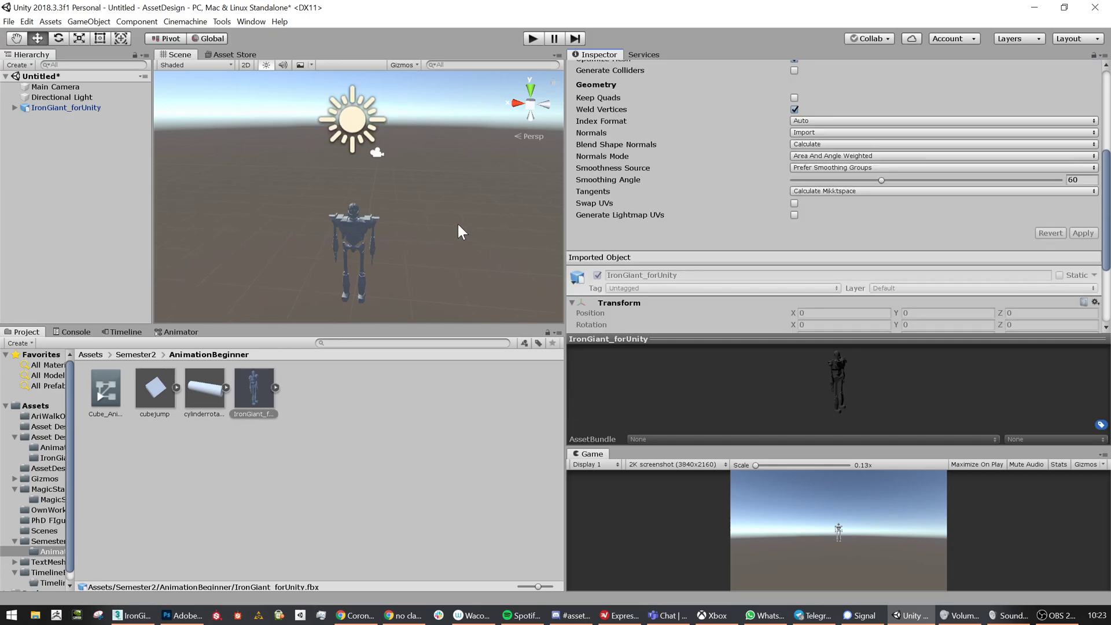
{"action": "scroll", "coordinate": [782, 129], "scroll_direction": "up", "scroll_amount": 4}
{"action": "left_click", "coordinate": [799, 102]}
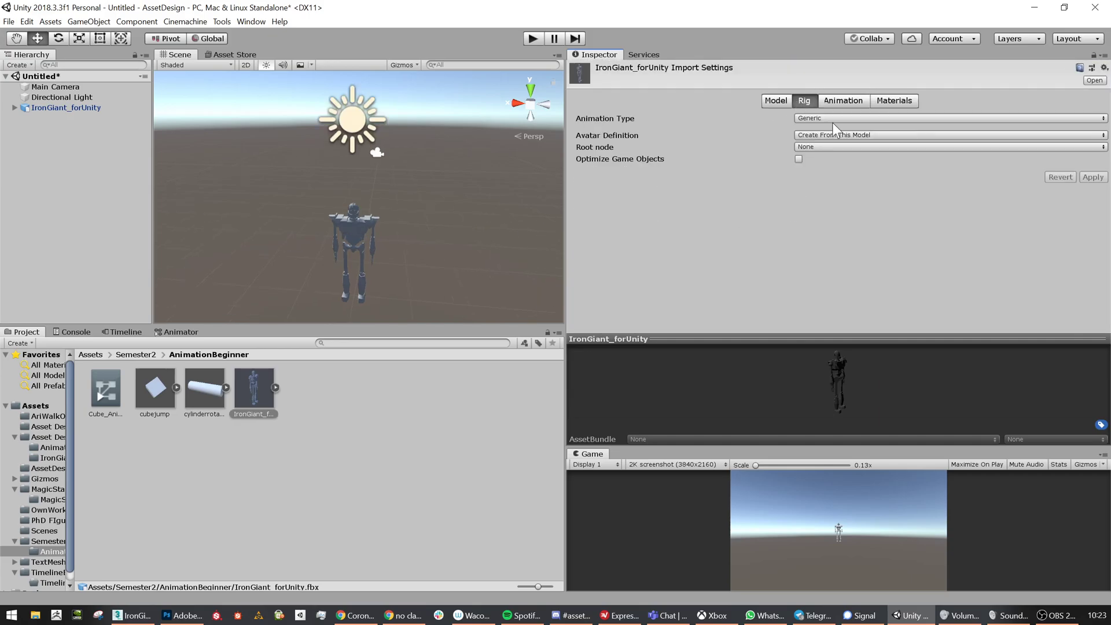
{"action": "left_click", "coordinate": [812, 117]}
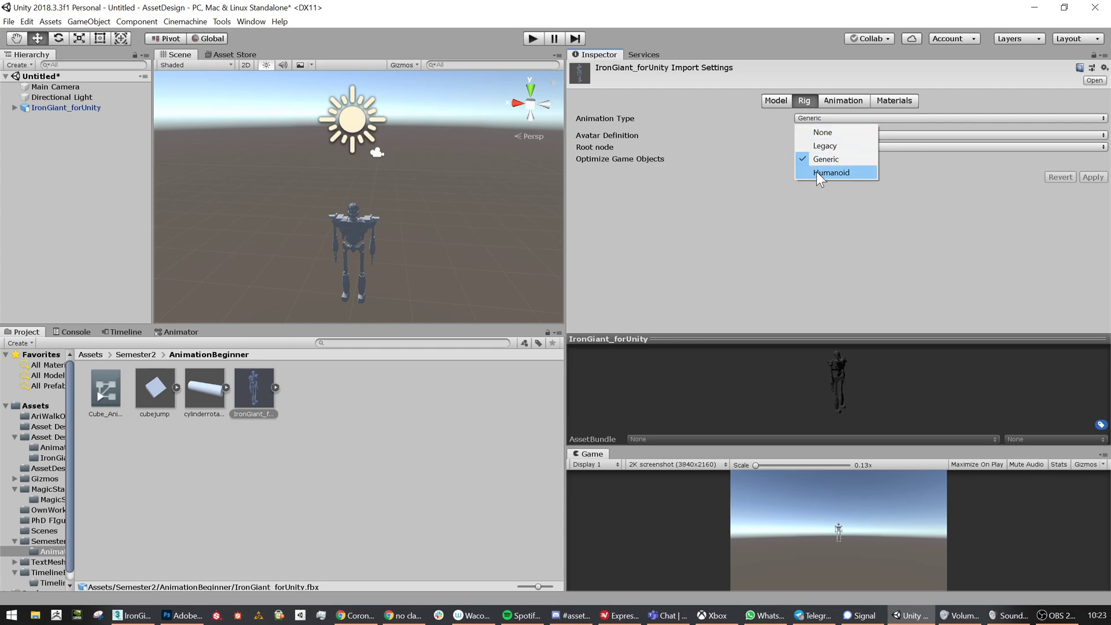
{"action": "left_click", "coordinate": [733, 210]}
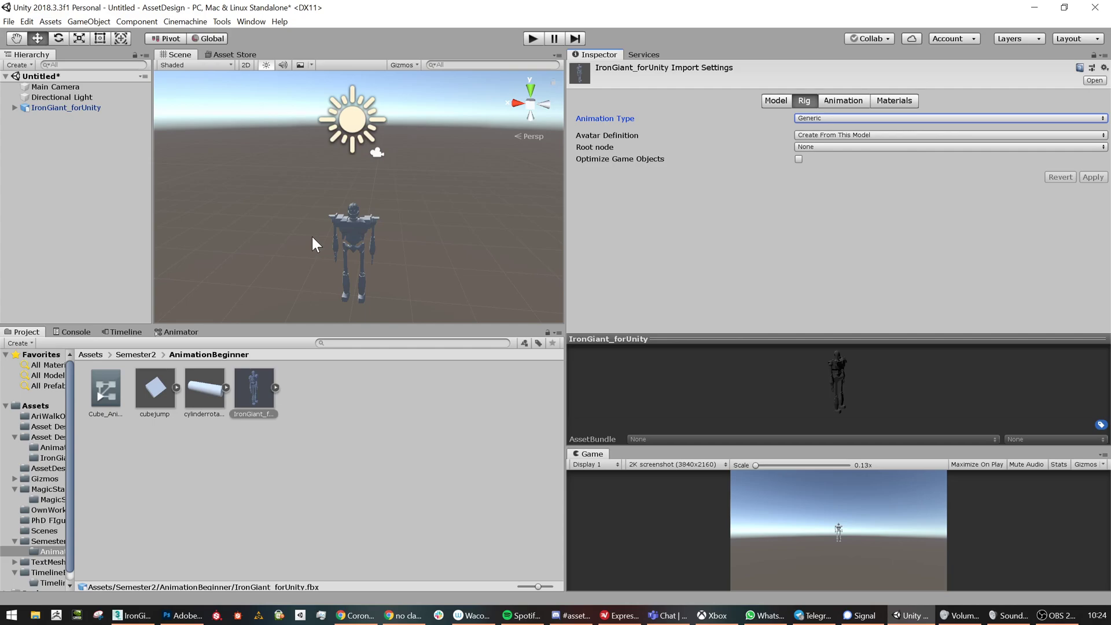
{"action": "left_click", "coordinate": [832, 117]}
{"action": "left_click", "coordinate": [804, 253]}
Search the web for "unity humanoid rig" in Chrome and read the Unity manual page on preparing humanoid assets for export
{"action": "left_click", "coordinate": [403, 615]}
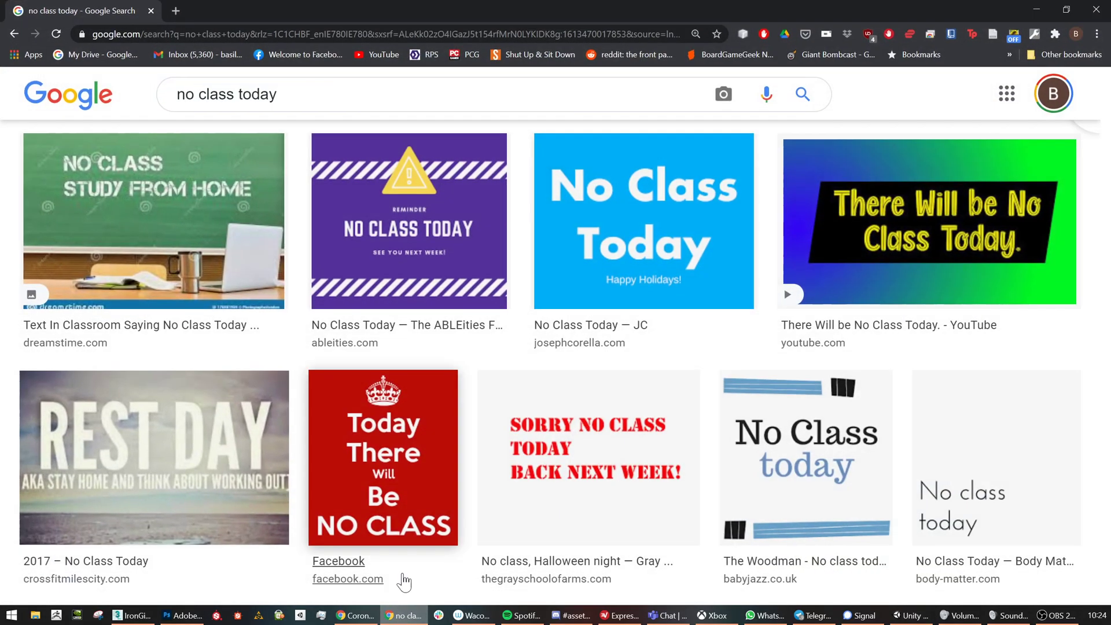
{"action": "left_click", "coordinate": [305, 36]}
{"action": "type", "text": "unity humanoid"}
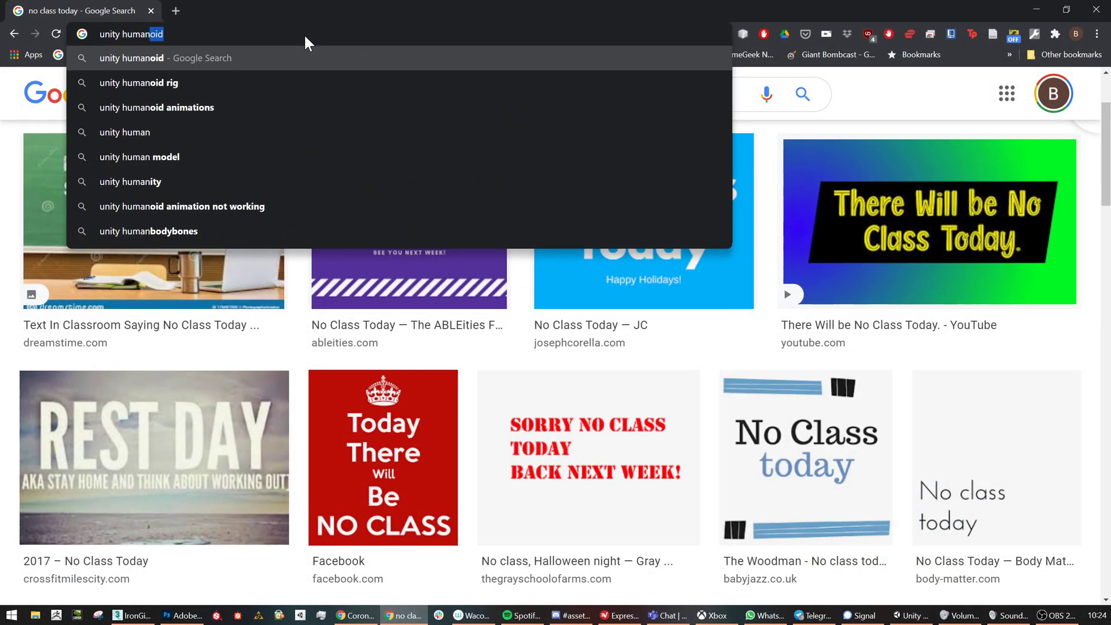
{"action": "key", "text": "Down"}
{"action": "key", "text": "Return"}
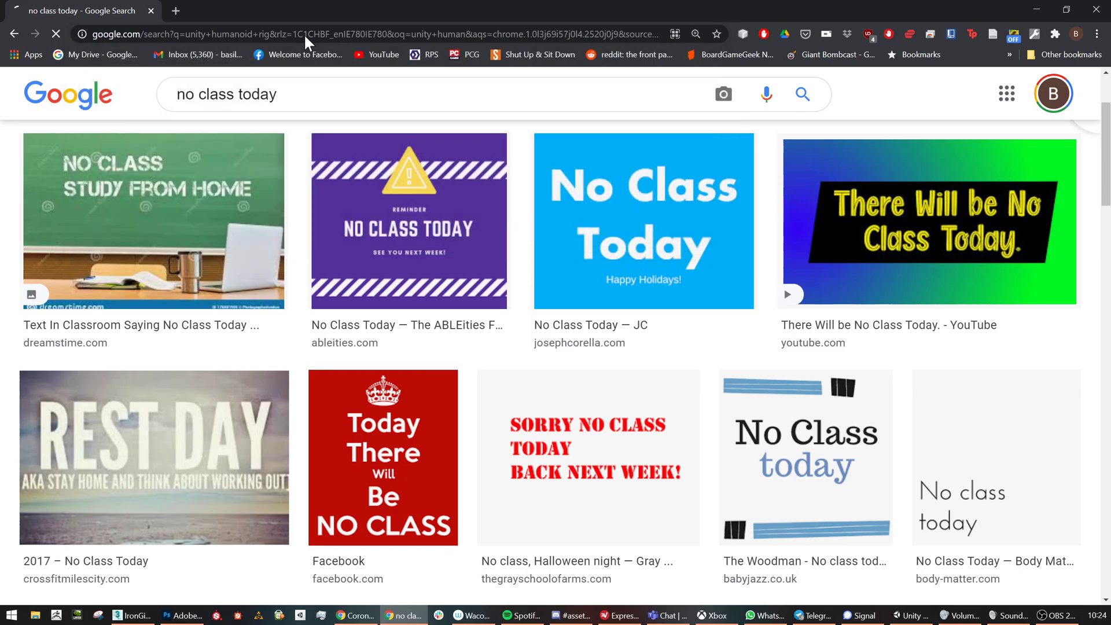
{"action": "left_click", "coordinate": [432, 273]}
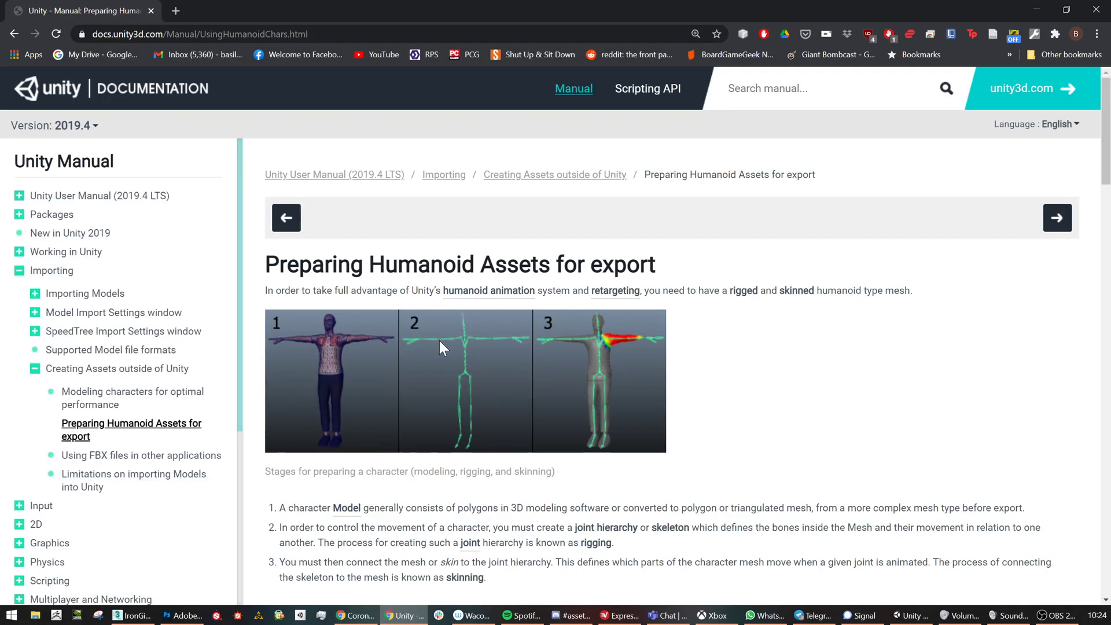
{"action": "scroll", "coordinate": [788, 389], "scroll_direction": "down", "scroll_amount": 12}
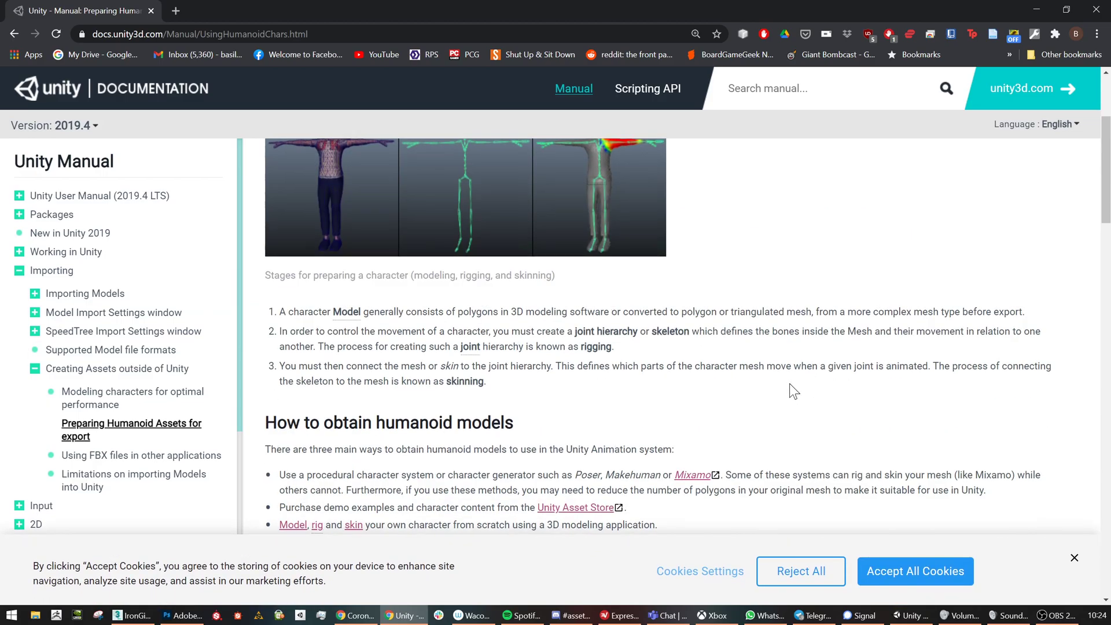
{"action": "scroll", "coordinate": [776, 379], "scroll_direction": "down", "scroll_amount": 15}
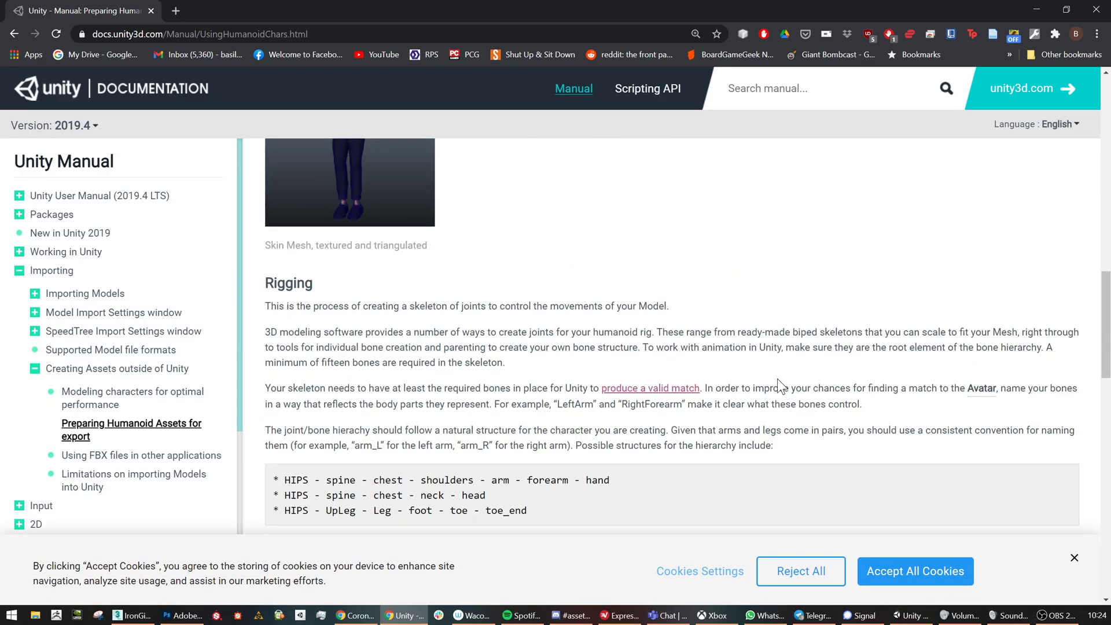
{"action": "scroll", "coordinate": [773, 377], "scroll_direction": "down", "scroll_amount": 8}
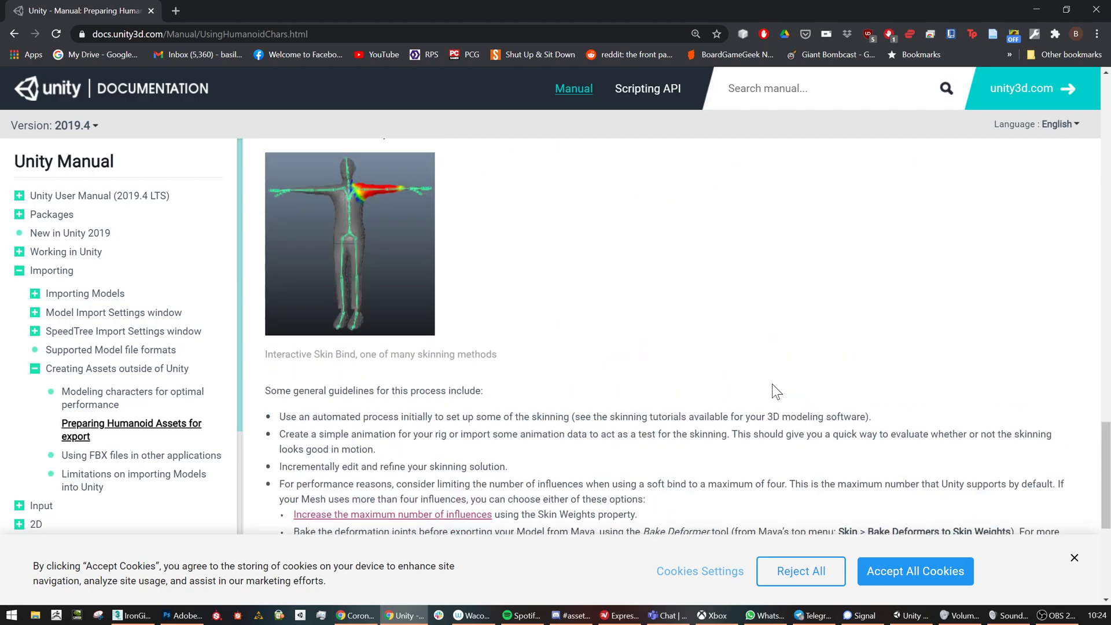
{"action": "scroll", "coordinate": [772, 381], "scroll_direction": "down", "scroll_amount": 6}
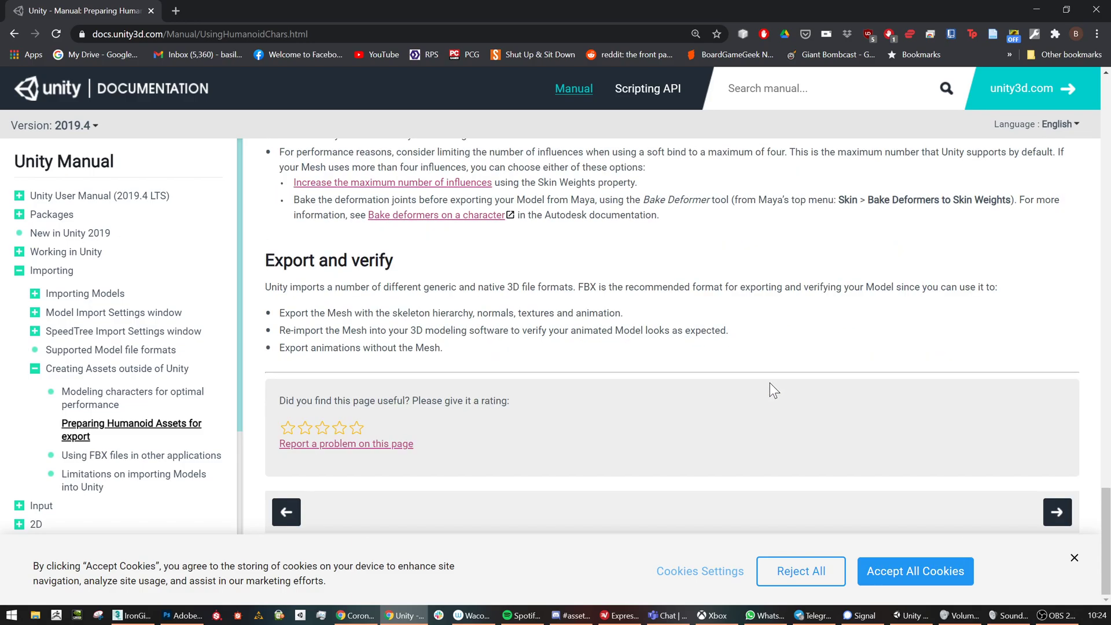
Switch back to Unity and review the Animation and Materials import settings of the IronGiant_forUnity model
{"action": "left_click", "coordinate": [1043, 4]}
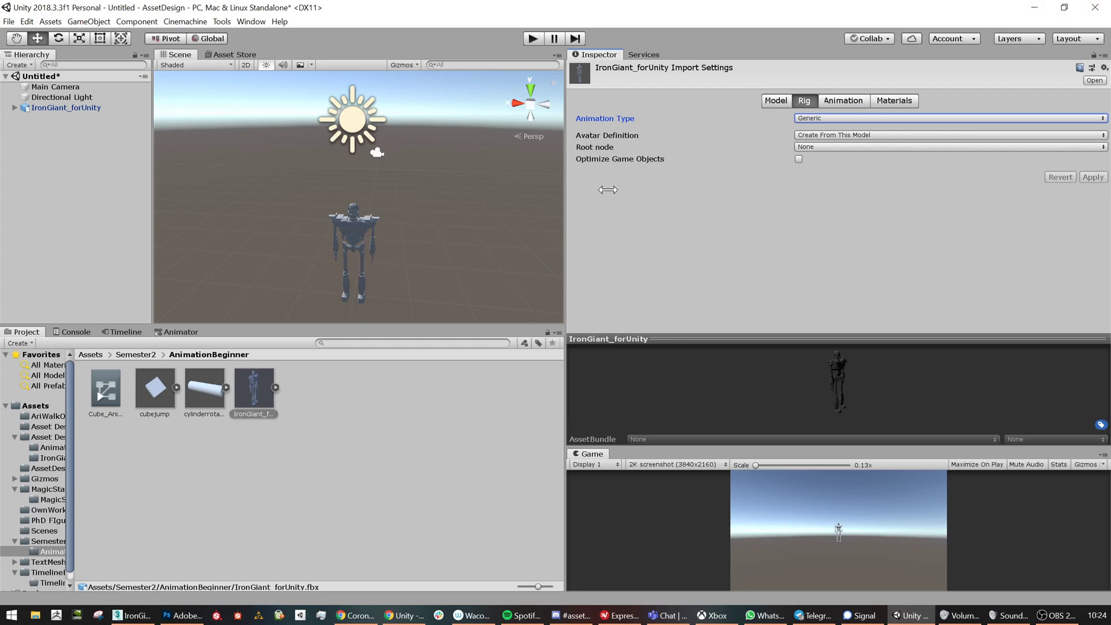
{"action": "left_click", "coordinate": [834, 106]}
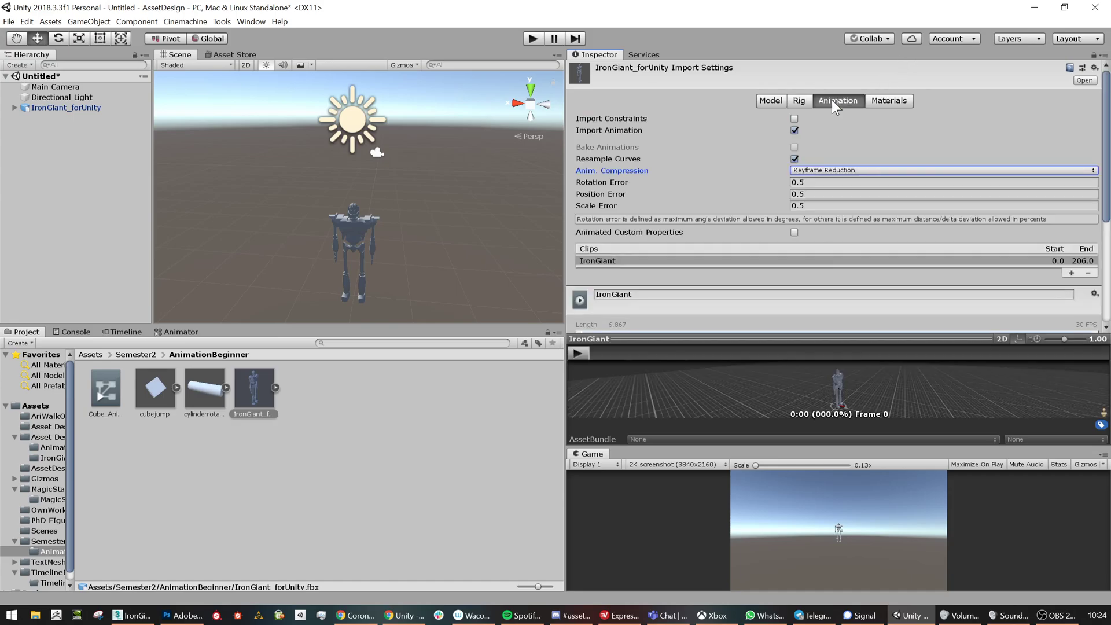
{"action": "left_click", "coordinate": [886, 103]}
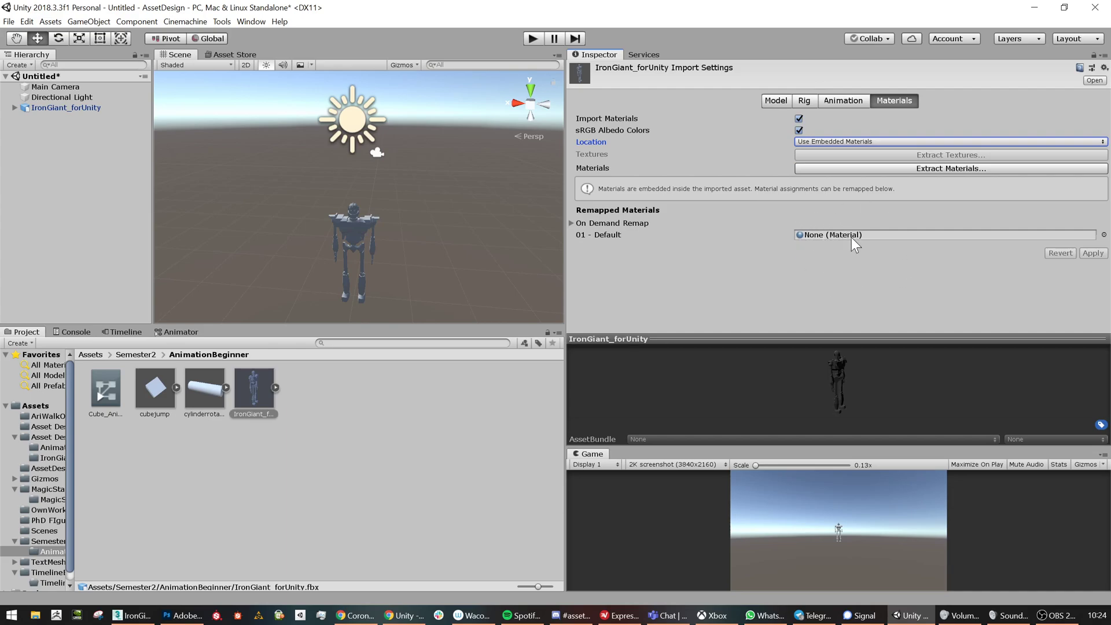
{"action": "left_click", "coordinate": [261, 387]}
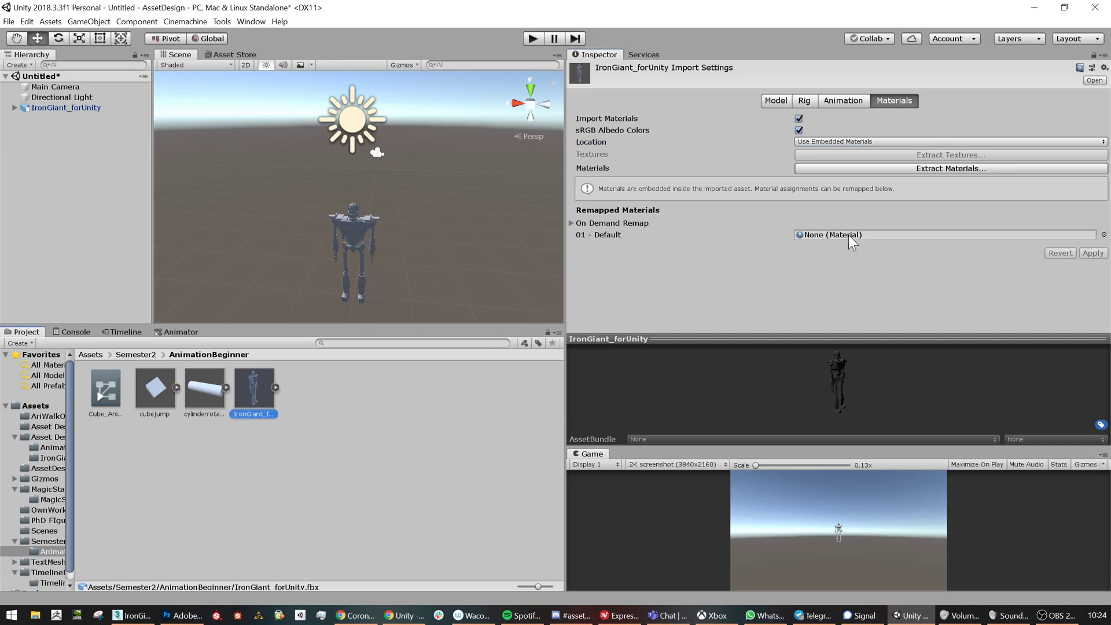
Enable Import Constraints in the model's animation import settings and scrub through the IronGiant clip preview
{"action": "left_click", "coordinate": [847, 103]}
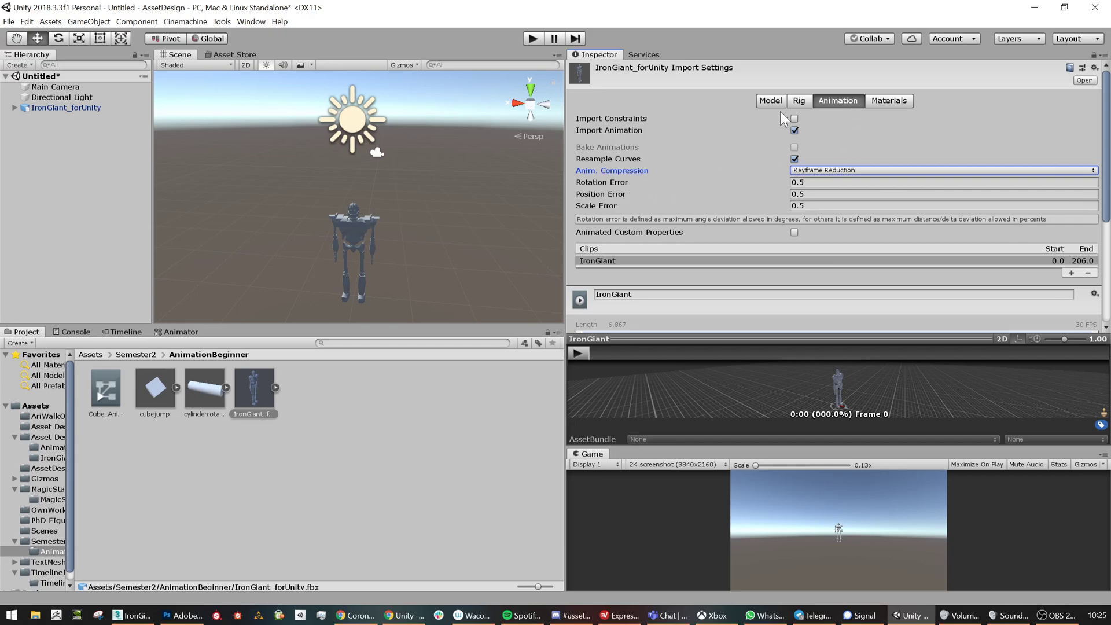
{"action": "left_click", "coordinate": [795, 118]}
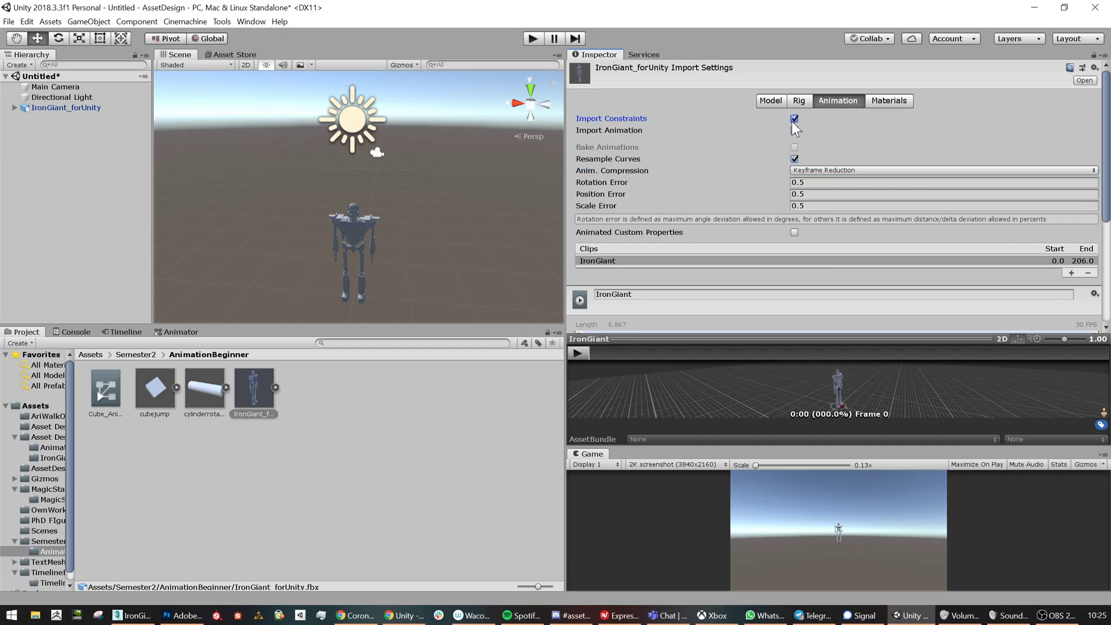
{"action": "left_click_drag", "start_coordinate": [637, 351], "coordinate": [395, 290]}
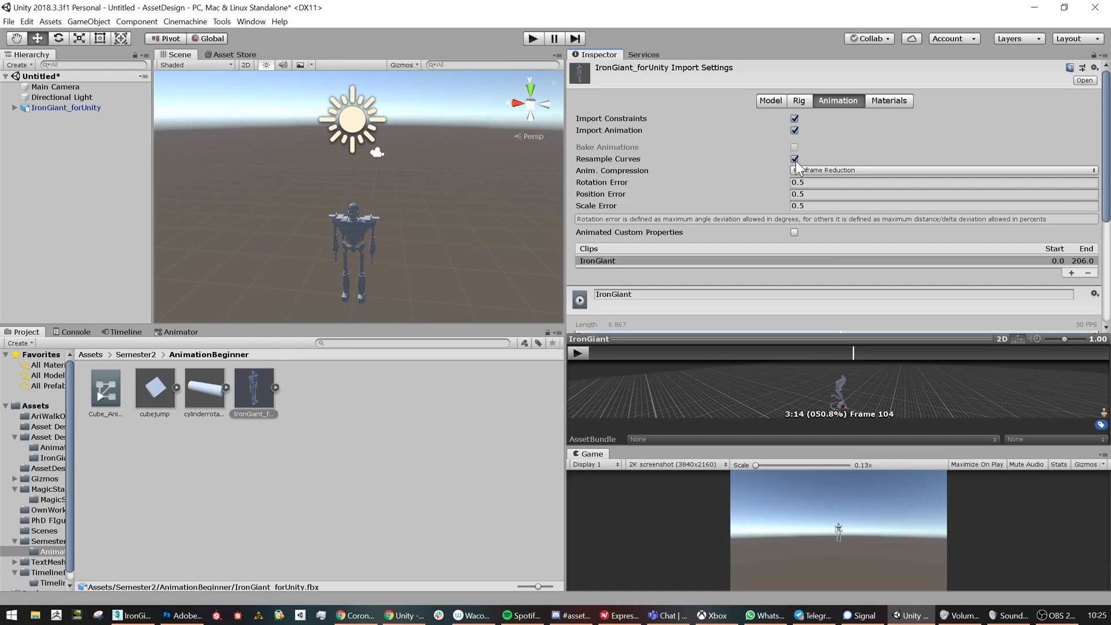
{"action": "left_click_drag", "start_coordinate": [585, 352], "coordinate": [289, 310]}
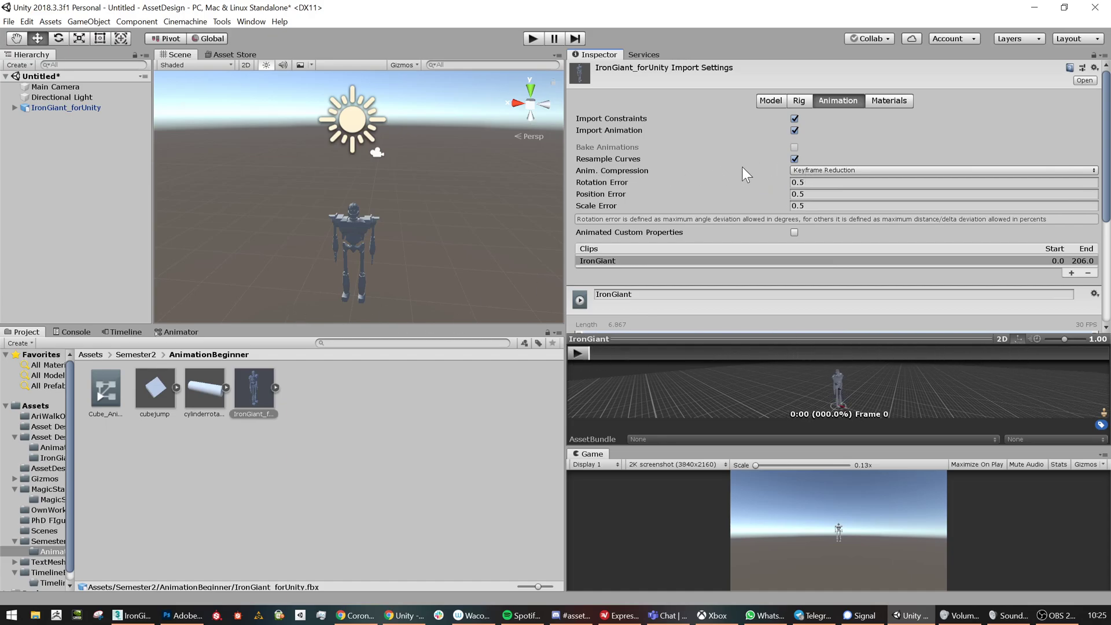
Check the Anim. Compression options, keep Keyframe Reduction, and scrub through the clip preview
{"action": "left_click", "coordinate": [813, 170]}
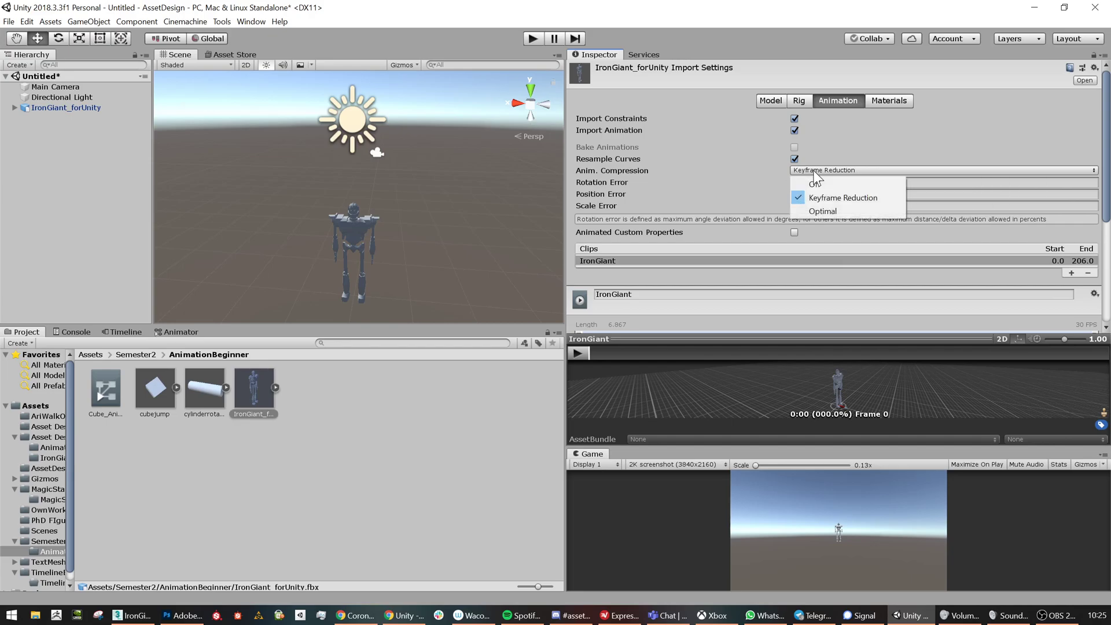
{"action": "left_click", "coordinate": [828, 169]}
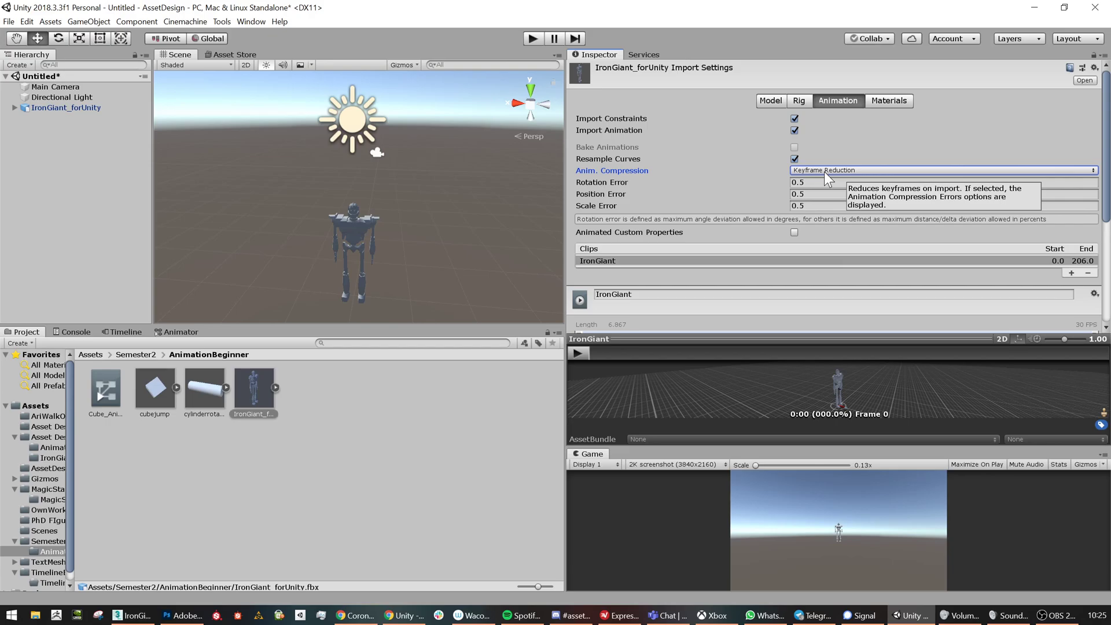
{"action": "left_click", "coordinate": [677, 351]}
{"action": "left_click_drag", "start_coordinate": [690, 351], "coordinate": [959, 350]}
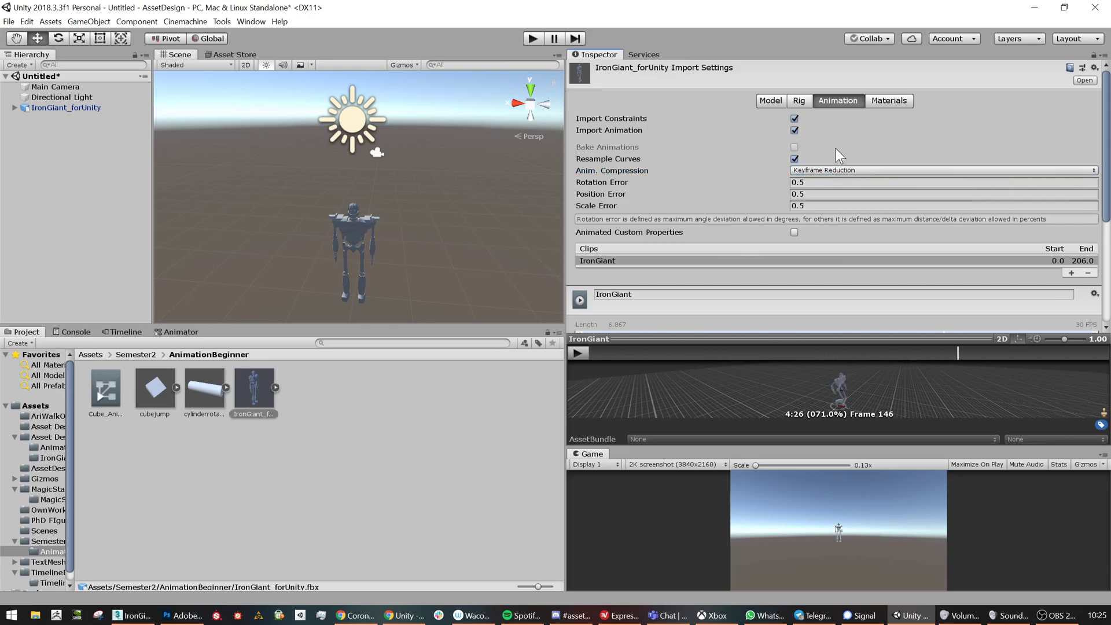
Review the IronGiant clip settings, enlarge the animation preview, and scrub it to frame 100
{"action": "scroll", "coordinate": [727, 206], "scroll_direction": "down", "scroll_amount": 3}
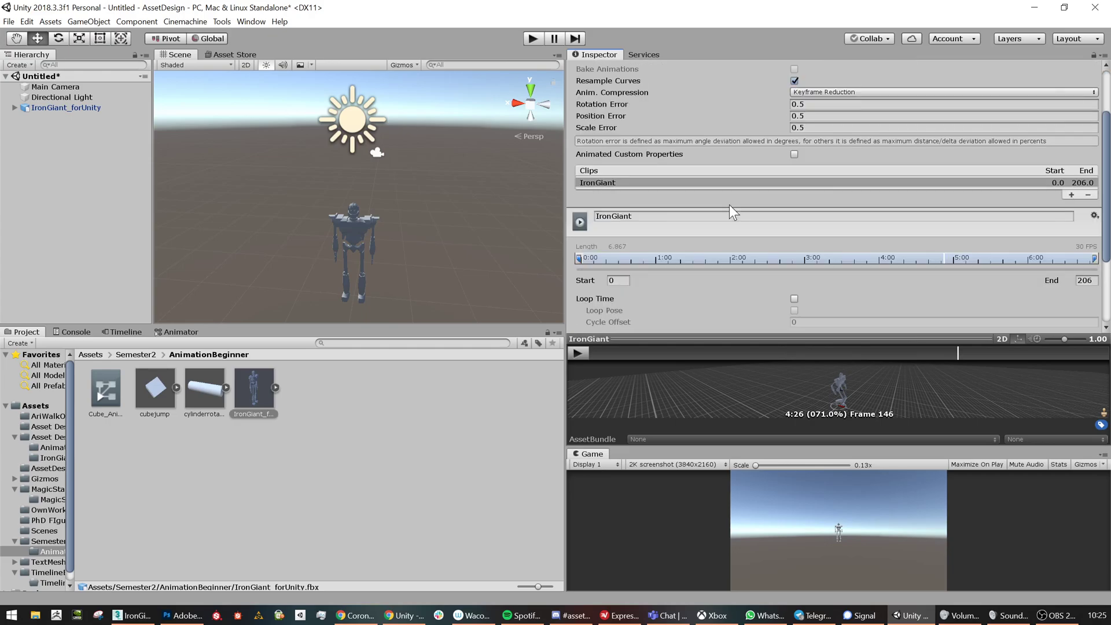
{"action": "scroll", "coordinate": [729, 205], "scroll_direction": "down", "scroll_amount": 2}
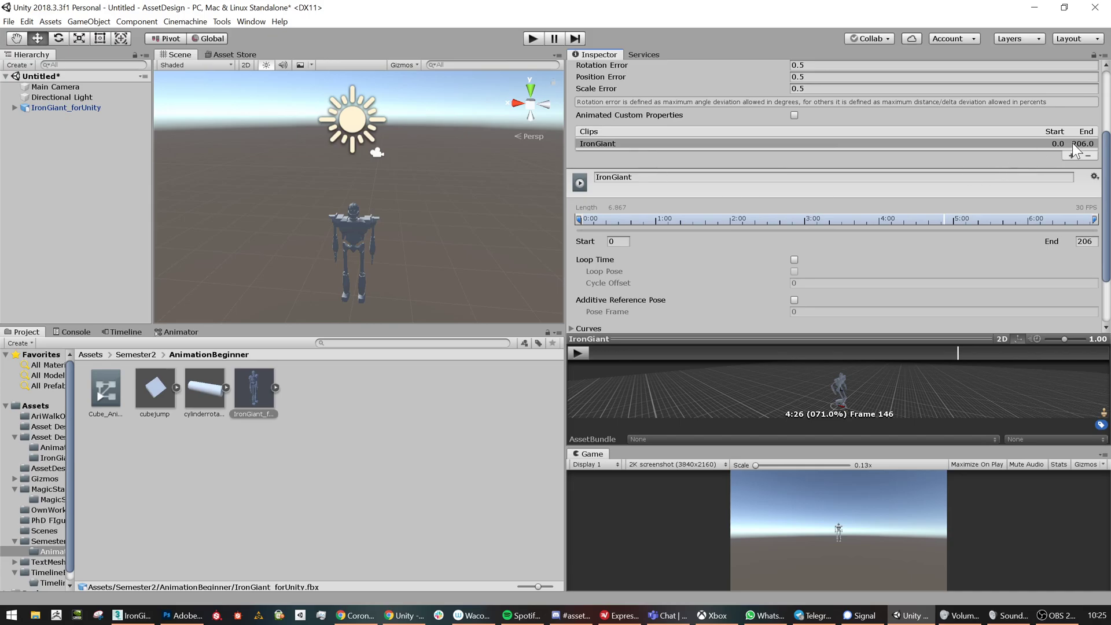
{"action": "scroll", "coordinate": [1064, 149], "scroll_direction": "down", "scroll_amount": 3}
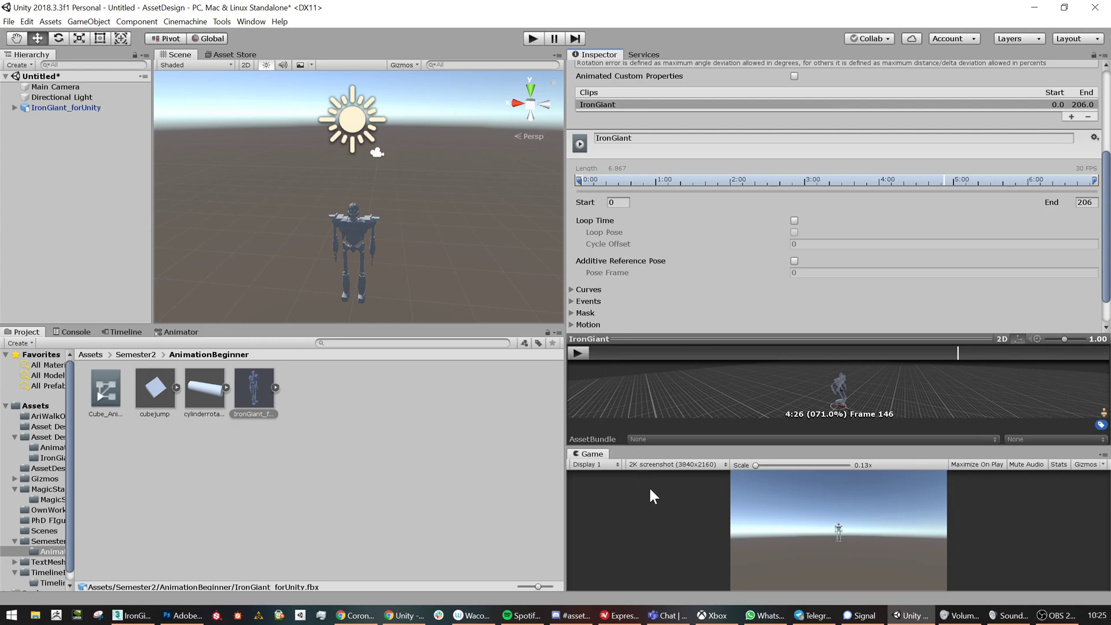
{"action": "left_click_drag", "start_coordinate": [678, 339], "coordinate": [678, 304]}
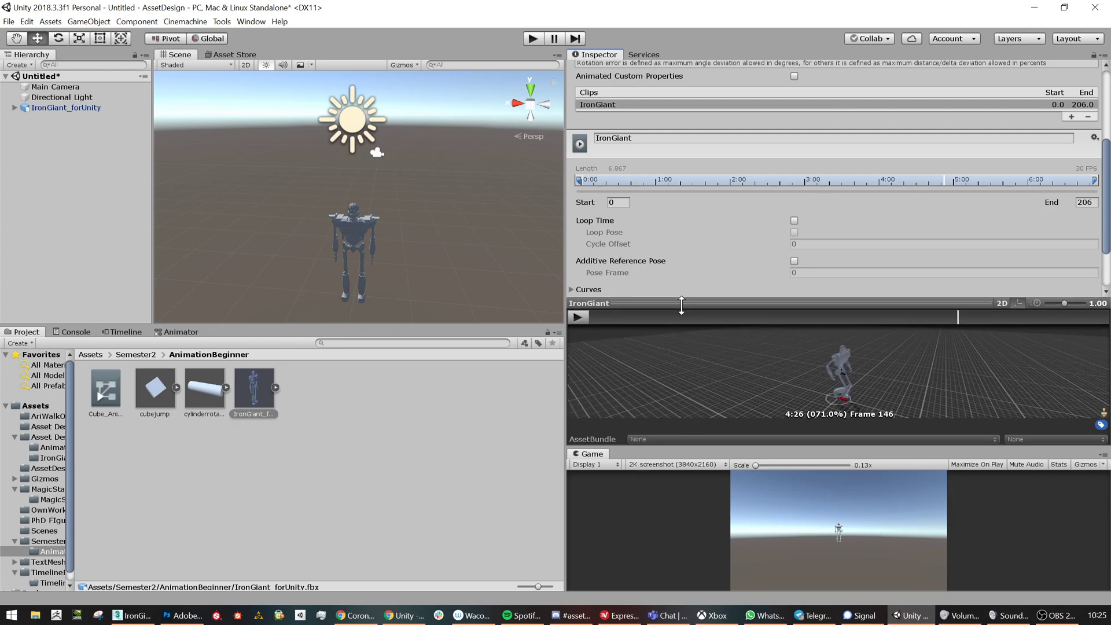
{"action": "left_click", "coordinate": [573, 319]}
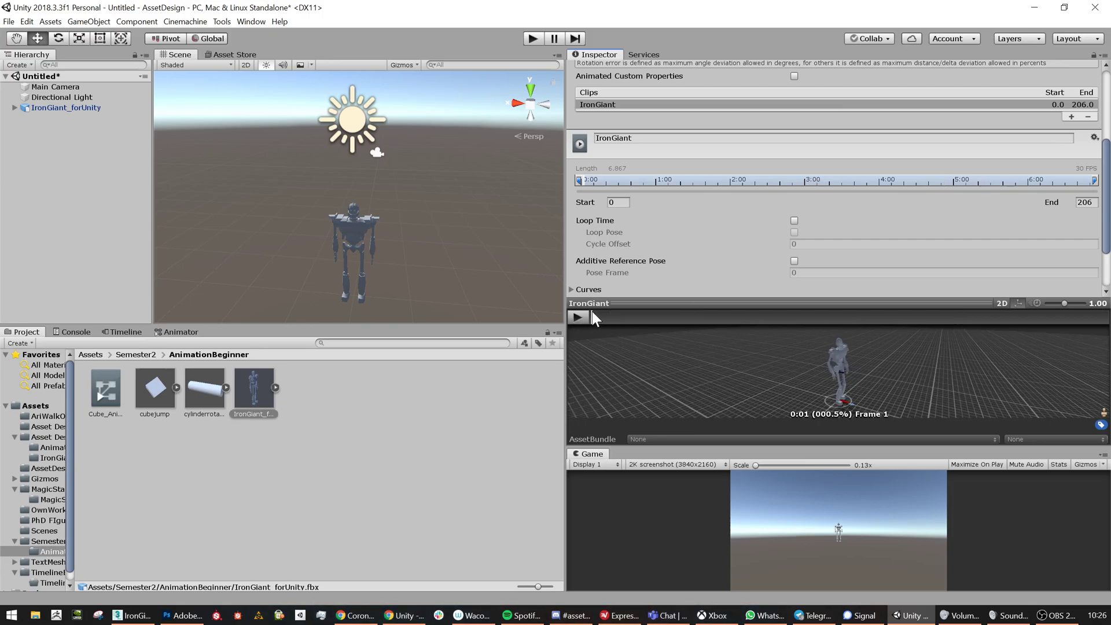
{"action": "left_click_drag", "start_coordinate": [591, 311], "coordinate": [841, 308]}
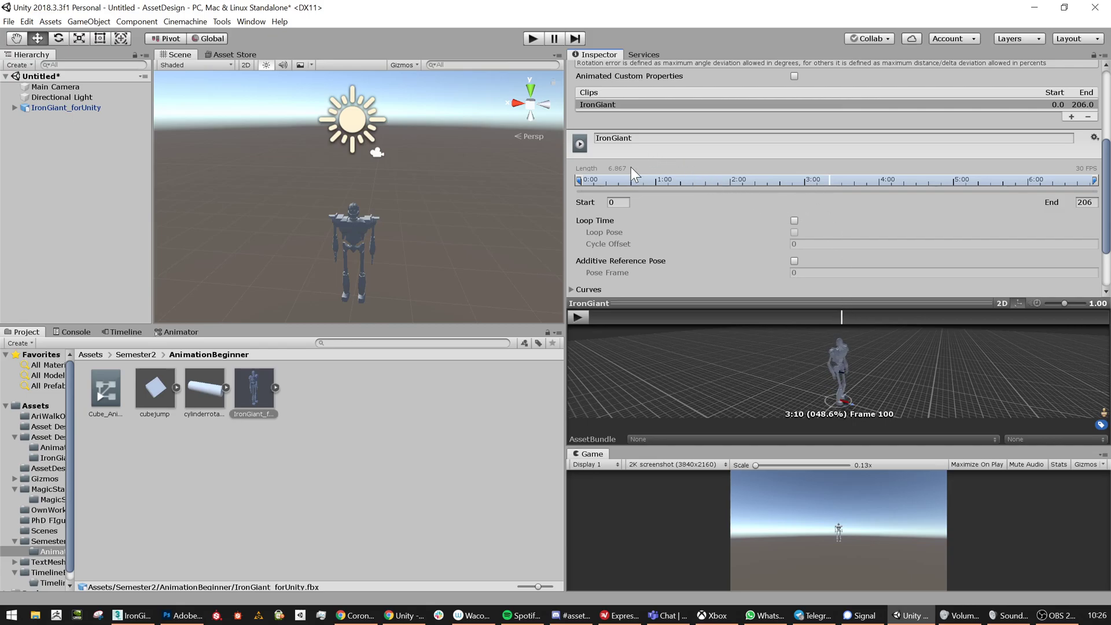
Rename the clip IronGiant_idle with a frame range of 1 to 100, and play its preview
{"action": "left_click", "coordinate": [1085, 202]}
{"action": "key", "text": "BackSpace"}
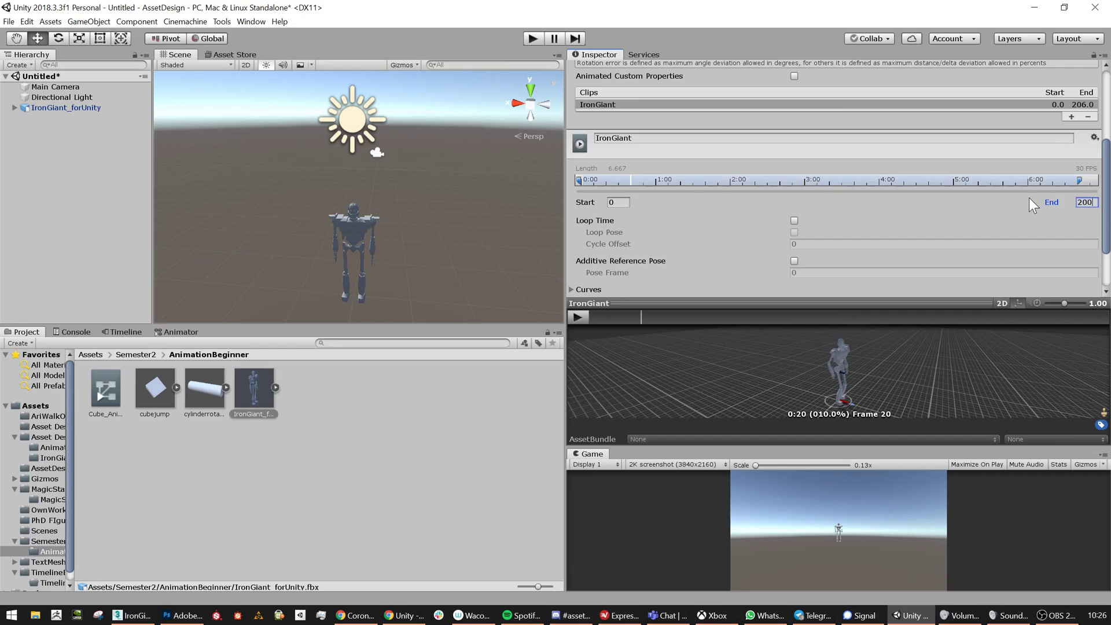
{"action": "type", "text": "100"}
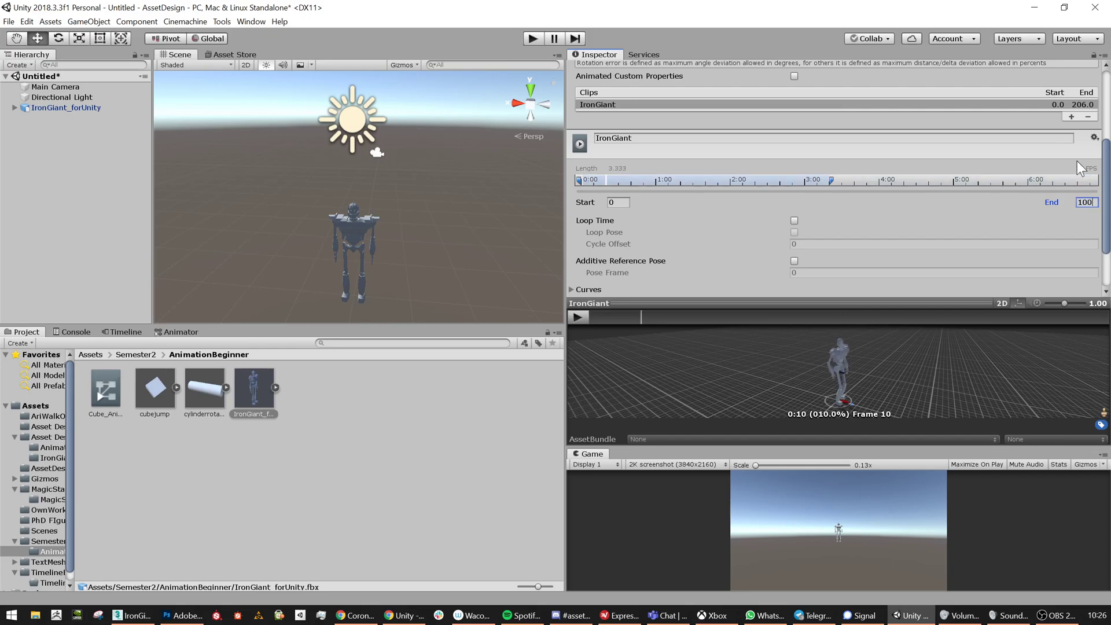
{"action": "left_click", "coordinate": [625, 139]}
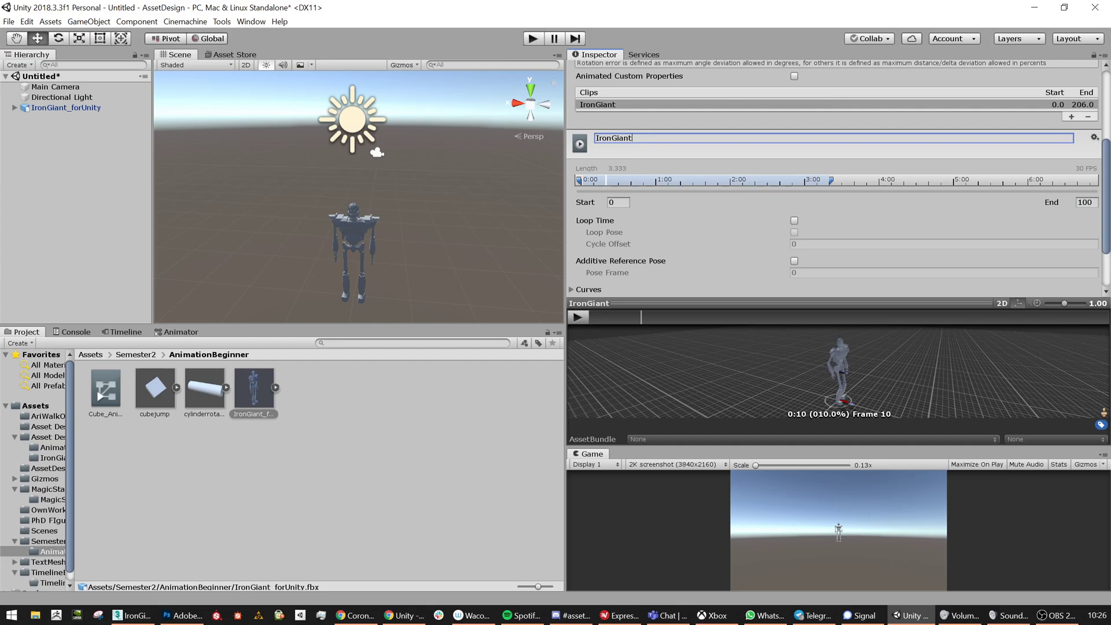
{"action": "type", "text": "_Idle"}
{"action": "left_click", "coordinate": [615, 203]}
{"action": "type", "text": "1"}
{"action": "left_click", "coordinate": [583, 318]}
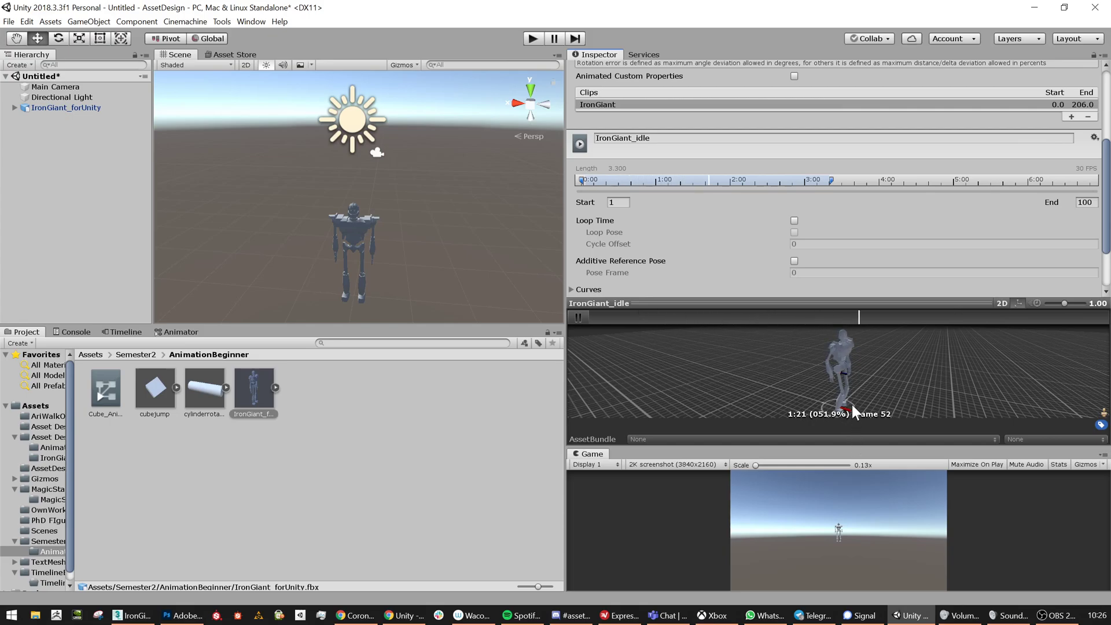
Set Anim. Compression to Off and apply the animation import settings
{"action": "scroll", "coordinate": [849, 363], "scroll_direction": "up", "scroll_amount": 5}
{"action": "scroll", "coordinate": [771, 200], "scroll_direction": "up", "scroll_amount": 5}
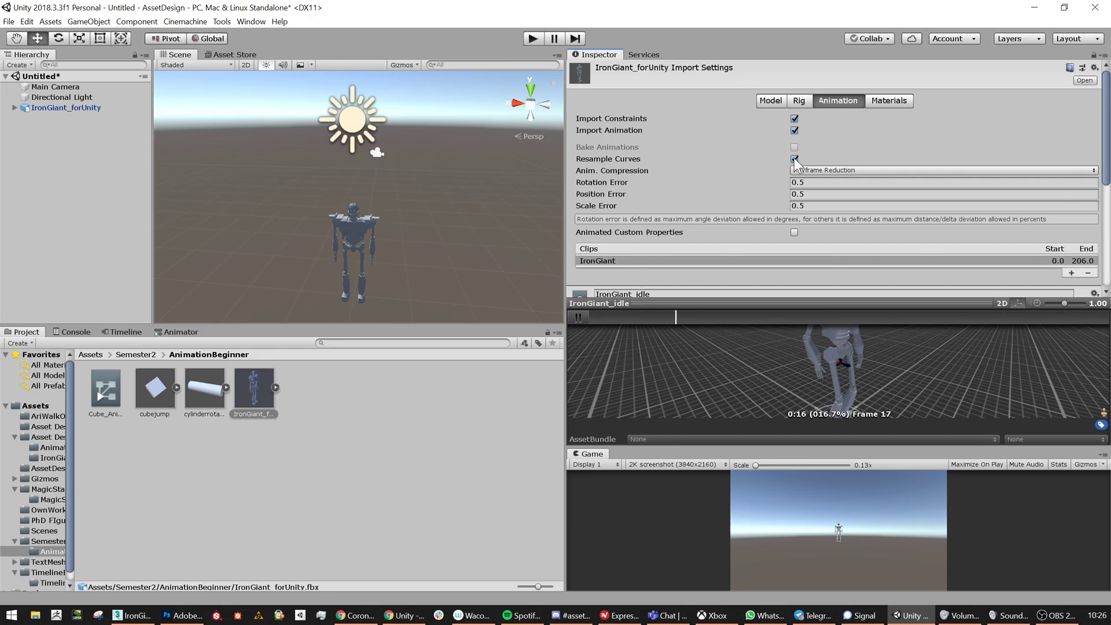
{"action": "left_click", "coordinate": [796, 172]}
{"action": "left_click", "coordinate": [810, 181]}
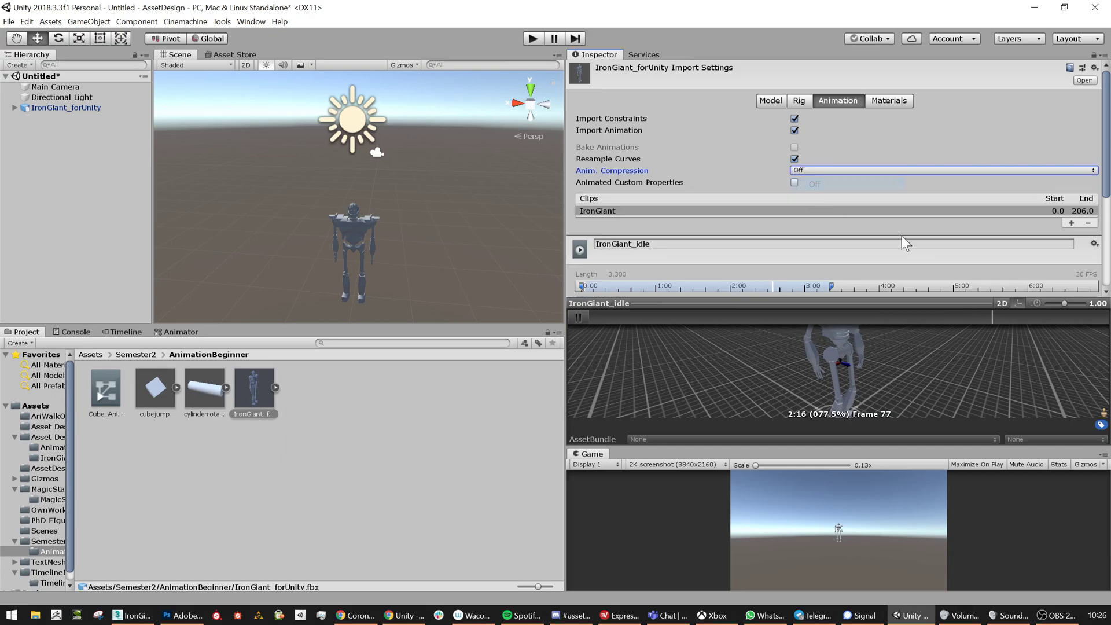
{"action": "scroll", "coordinate": [1038, 267], "scroll_direction": "down", "scroll_amount": 3}
{"action": "scroll", "coordinate": [1081, 246], "scroll_direction": "down", "scroll_amount": 2}
{"action": "left_click", "coordinate": [1082, 281]}
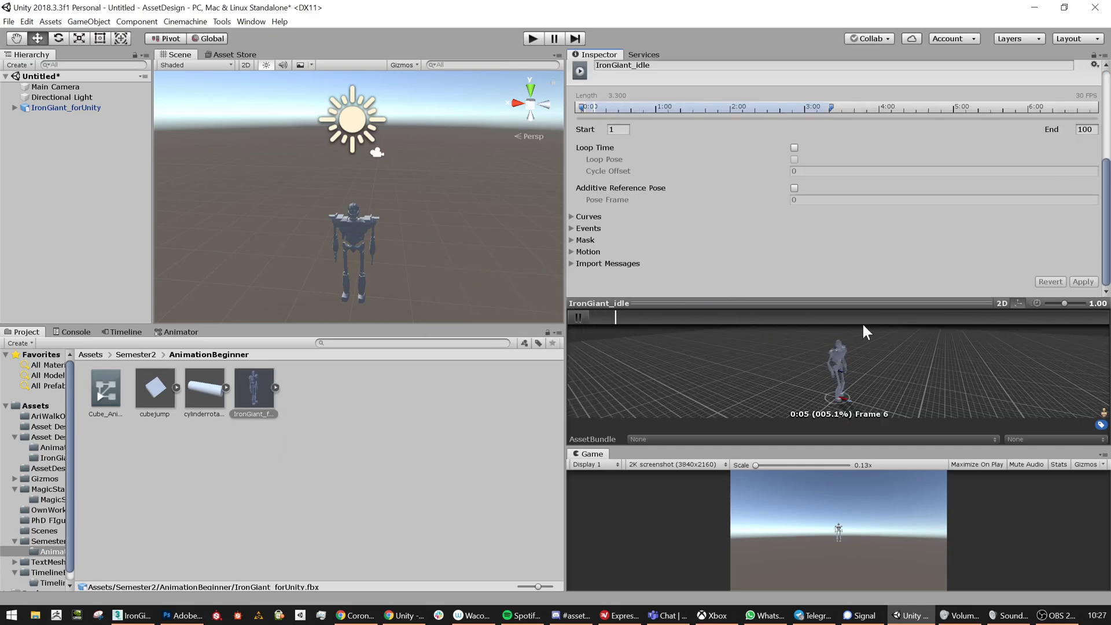
Inspect the IronGiant_idle playback up close, enable Loop Time for the clip, and check the loop in the preview
{"action": "scroll", "coordinate": [850, 371], "scroll_direction": "up", "scroll_amount": 4}
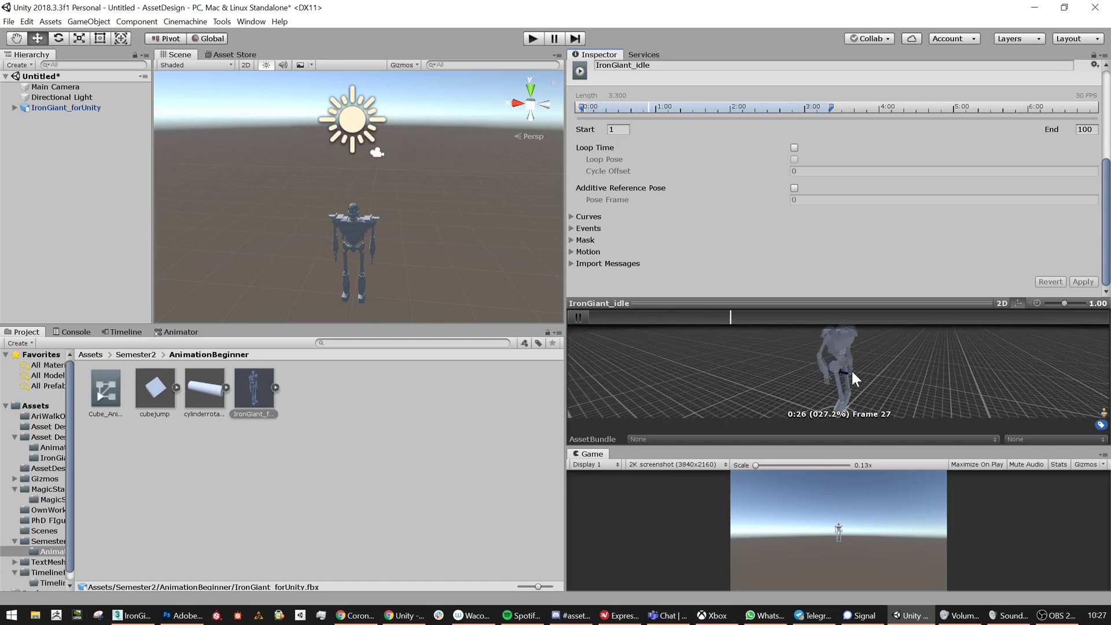
{"action": "scroll", "coordinate": [853, 369], "scroll_direction": "up", "scroll_amount": 2}
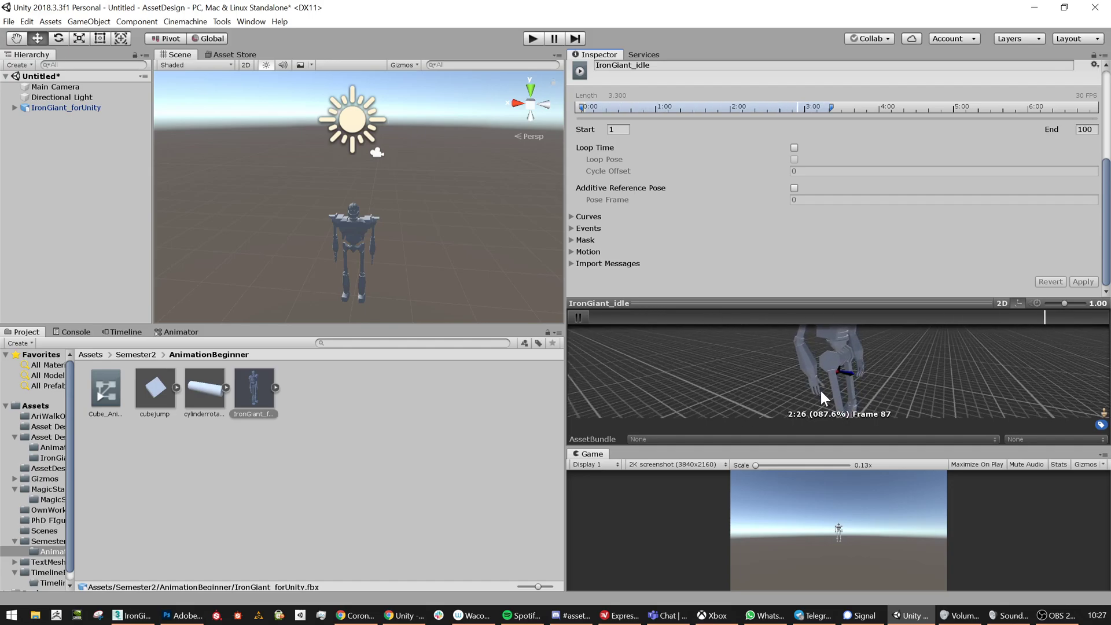
{"action": "scroll", "coordinate": [866, 359], "scroll_direction": "down", "scroll_amount": 6}
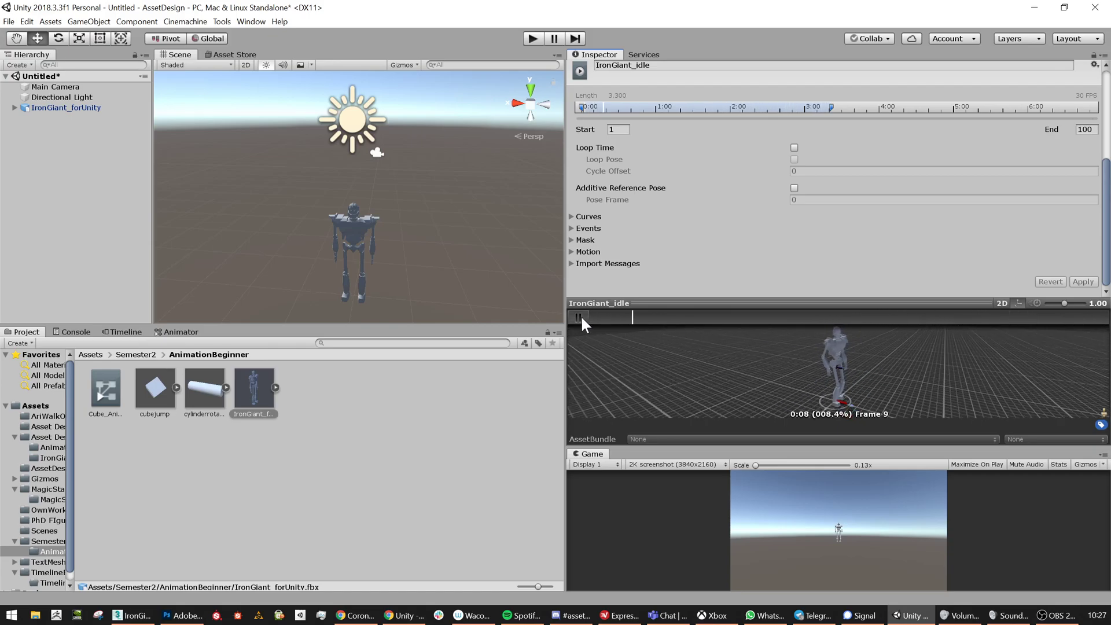
{"action": "left_click", "coordinate": [579, 316]}
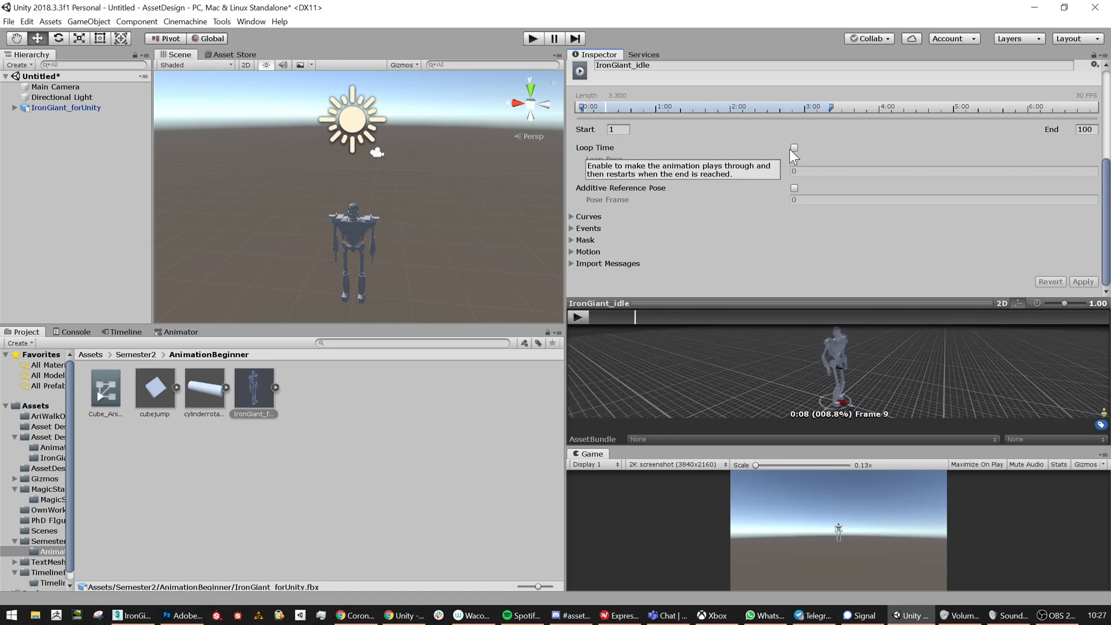
{"action": "left_click", "coordinate": [794, 148]}
{"action": "left_click", "coordinate": [582, 315]}
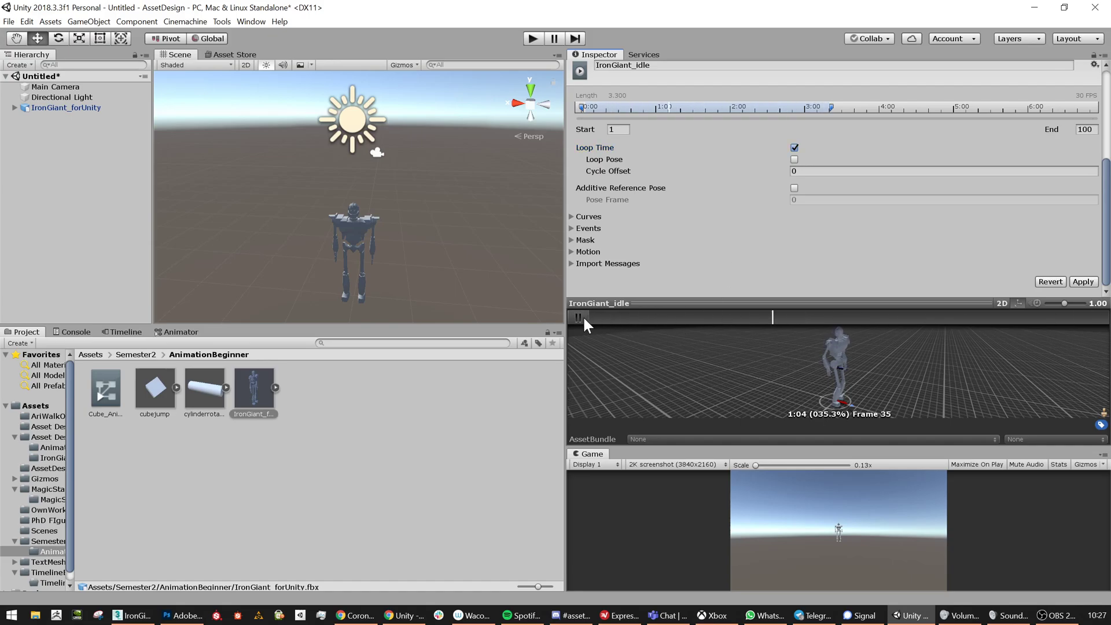
{"action": "left_click", "coordinate": [583, 314]}
Set the clip's End to 98, enable Loop Pose and Additive Reference Pose with Pose Frame 99, and preview the loop
{"action": "type", "text": "98"}
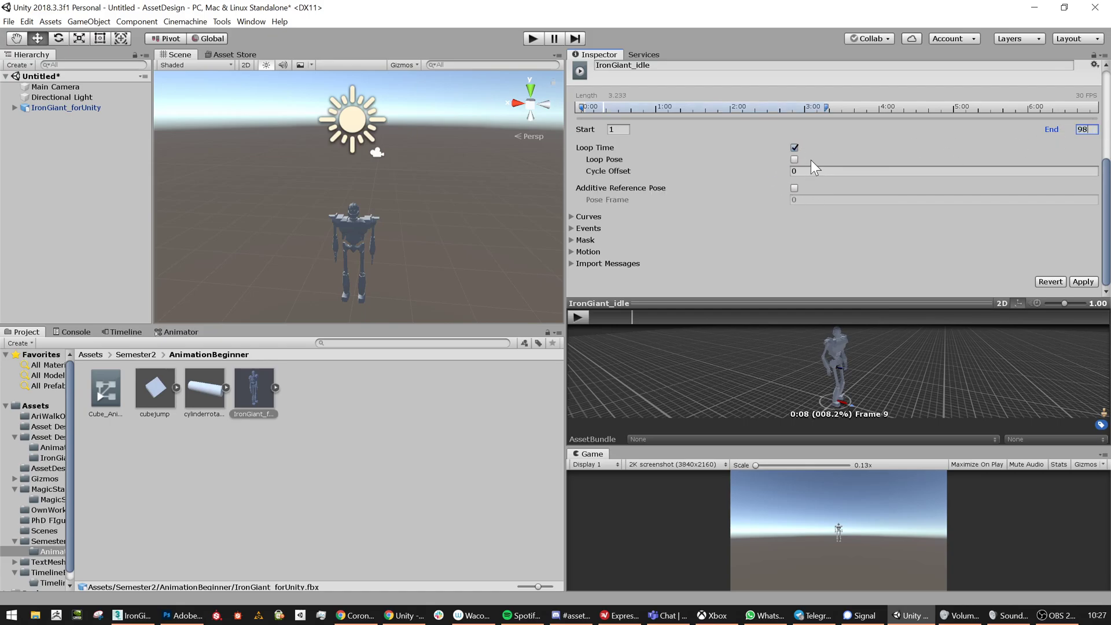
{"action": "left_click", "coordinate": [794, 159]}
{"action": "left_click", "coordinate": [794, 188]}
{"action": "left_click", "coordinate": [798, 199]}
{"action": "type", "text": "99"}
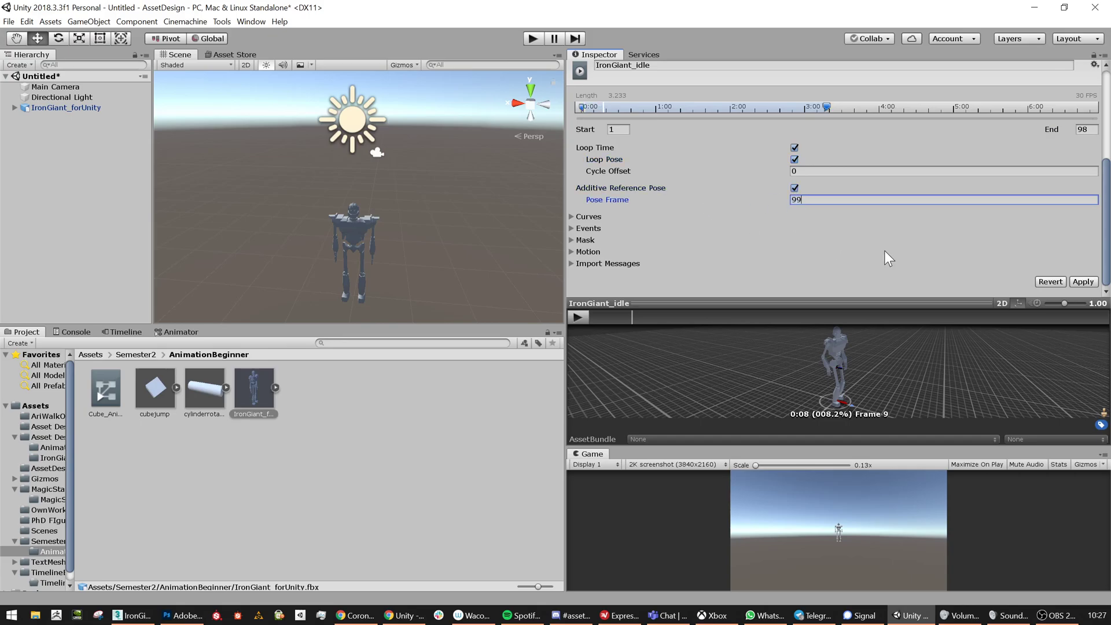
{"action": "left_click", "coordinate": [577, 318]}
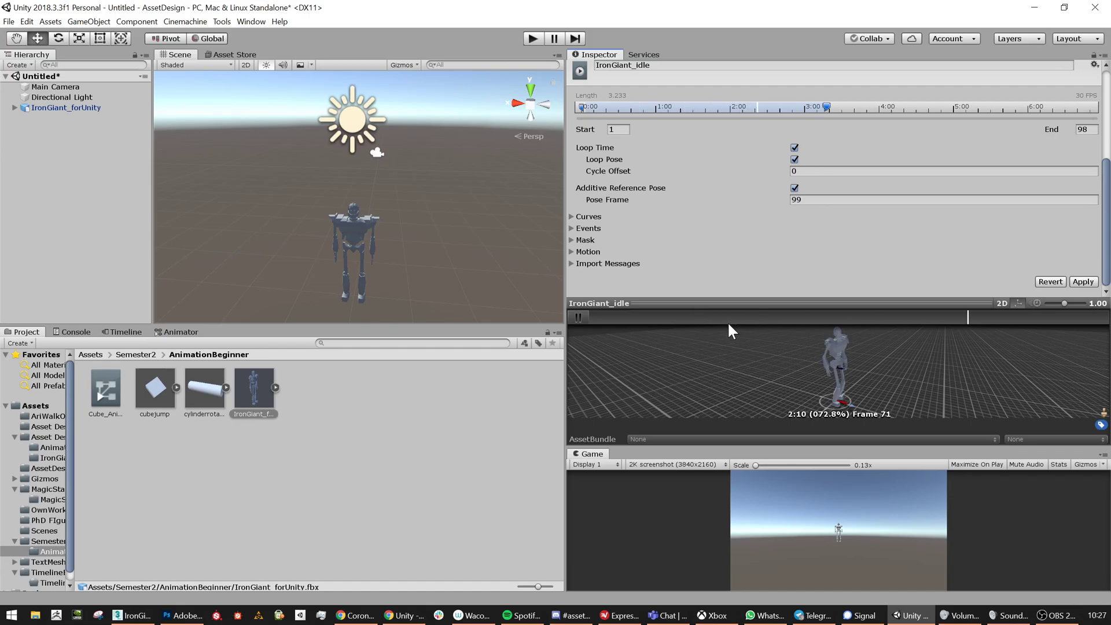
{"action": "scroll", "coordinate": [834, 371], "scroll_direction": "up", "scroll_amount": 3}
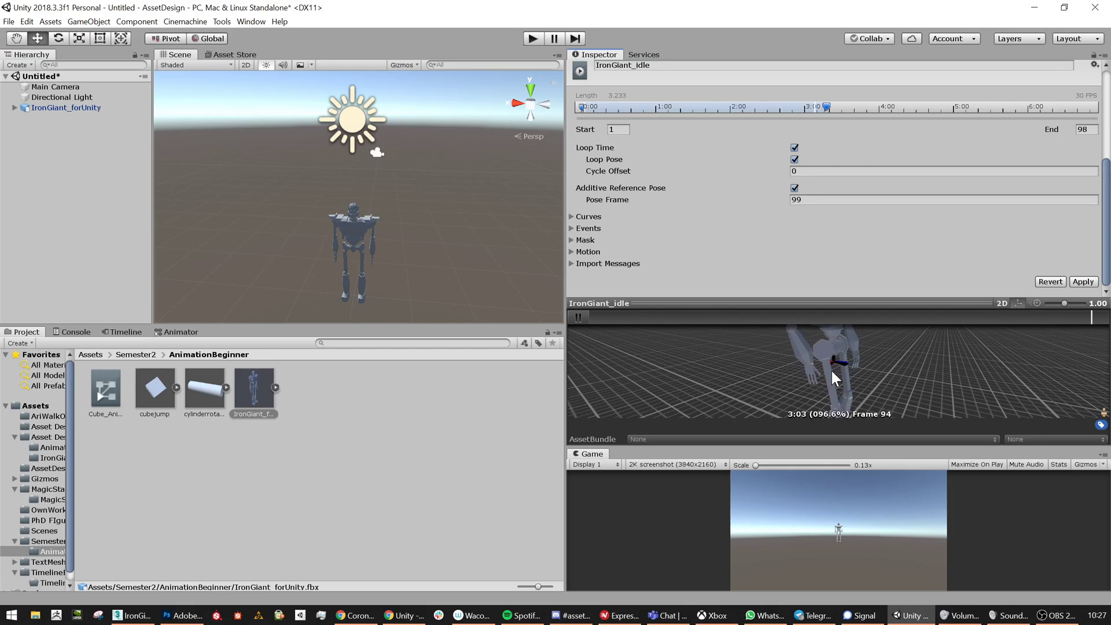
Change the IronGiant_idle clip's Pose Frame to 98 and its End frame to 97
{"action": "left_click", "coordinate": [796, 199]}
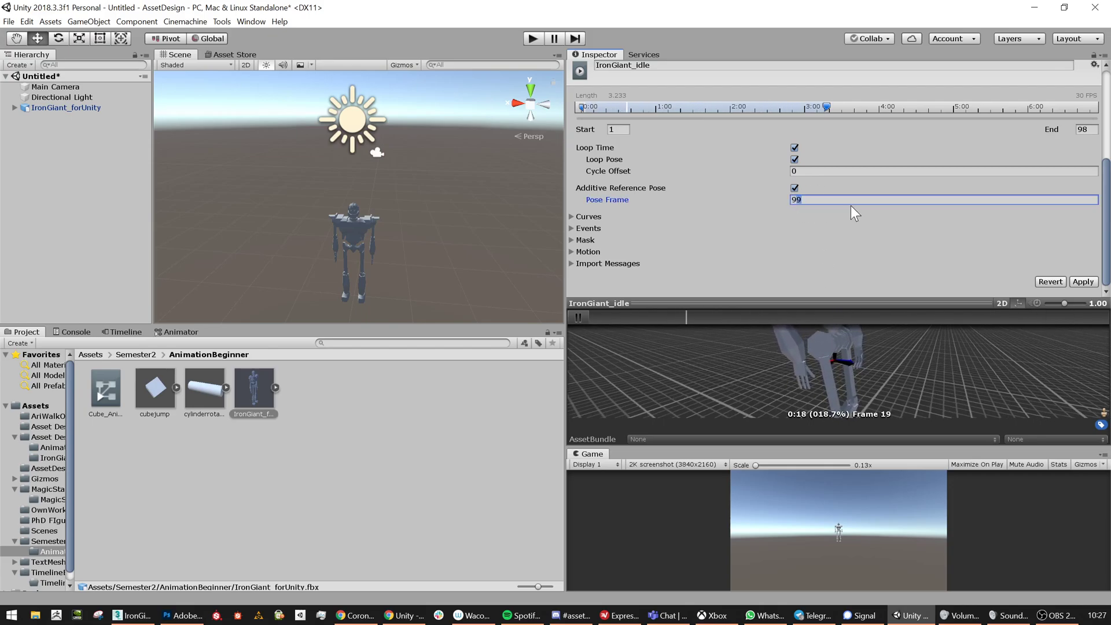
{"action": "left_click", "coordinate": [1083, 130]}
{"action": "type", "text": "7"}
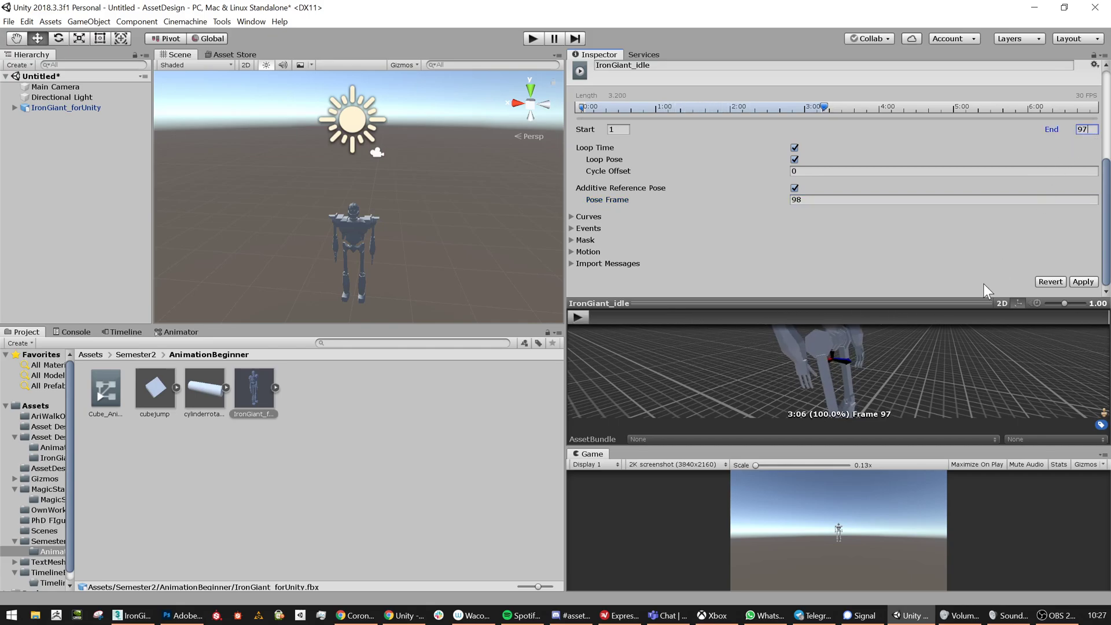
Preview the IronGiant_idle loop, set the clip's End to 99 and Start to 2, and check its playback from several view distances
{"action": "left_click", "coordinate": [581, 317]}
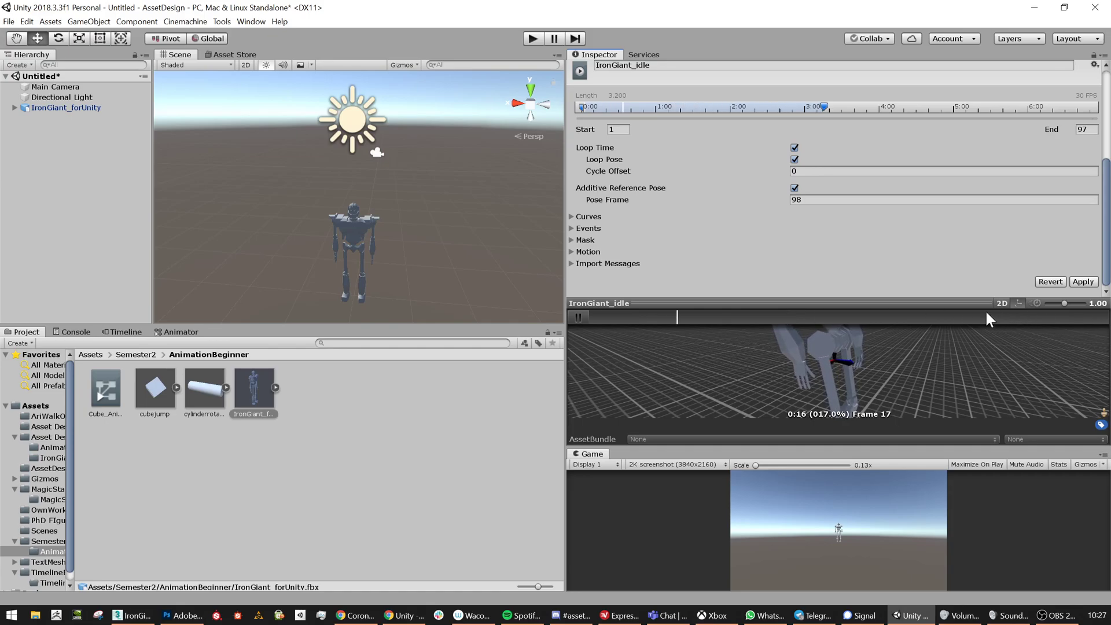
{"action": "left_click", "coordinate": [1086, 130]}
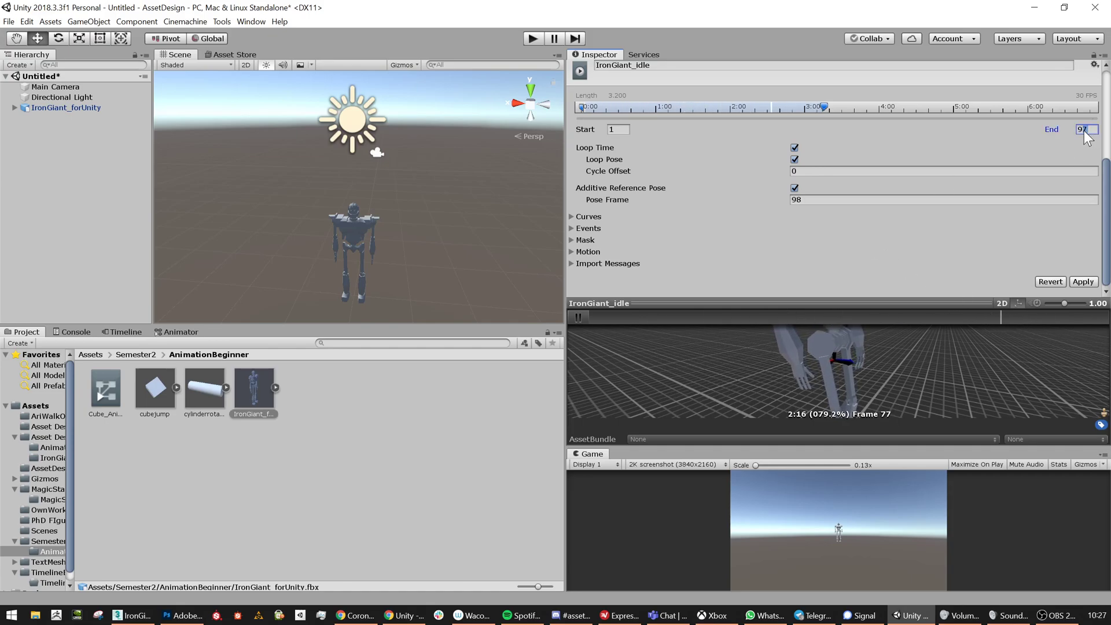
{"action": "type", "text": "99"}
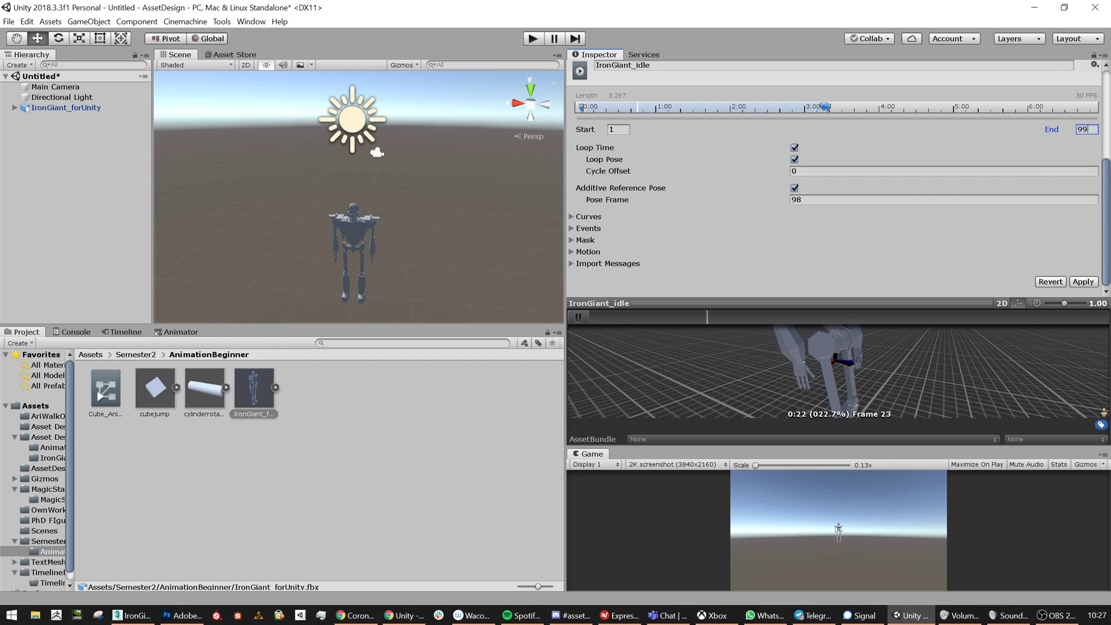
{"action": "left_click", "coordinate": [801, 199]}
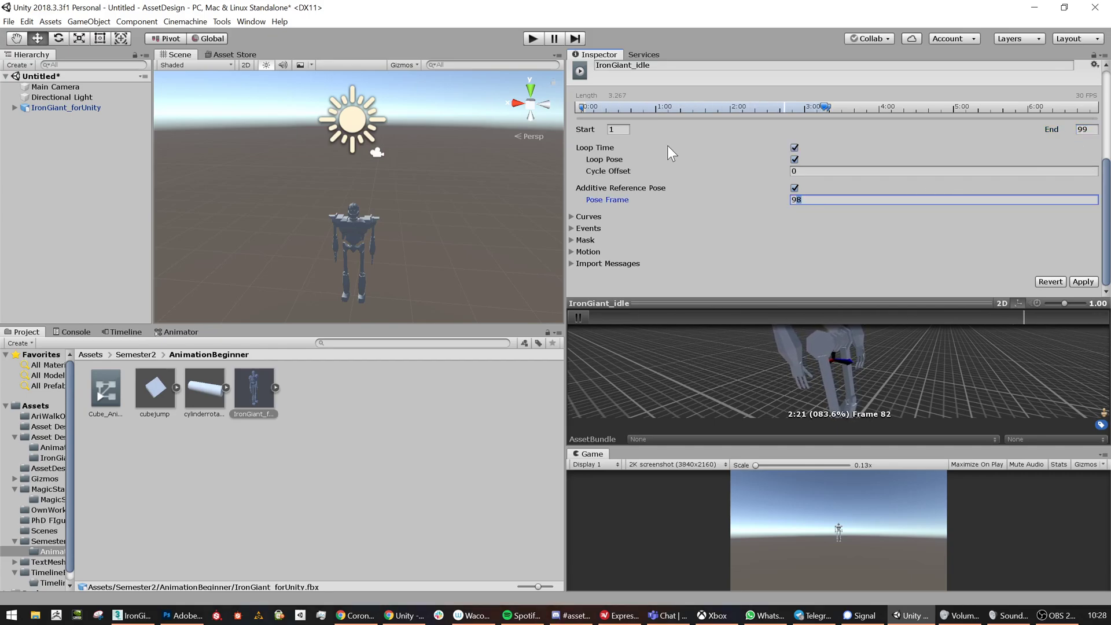
{"action": "left_click", "coordinate": [602, 129]}
{"action": "type", "text": "2"}
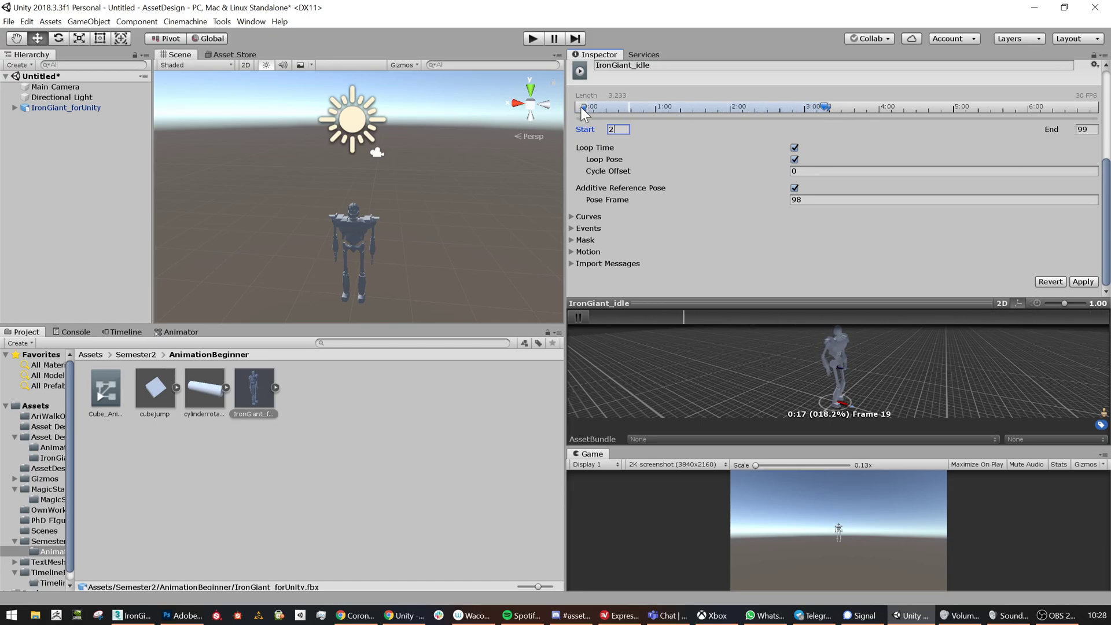
{"action": "type", "text": "2"}
{"action": "scroll", "coordinate": [866, 368], "scroll_direction": "up", "scroll_amount": 8}
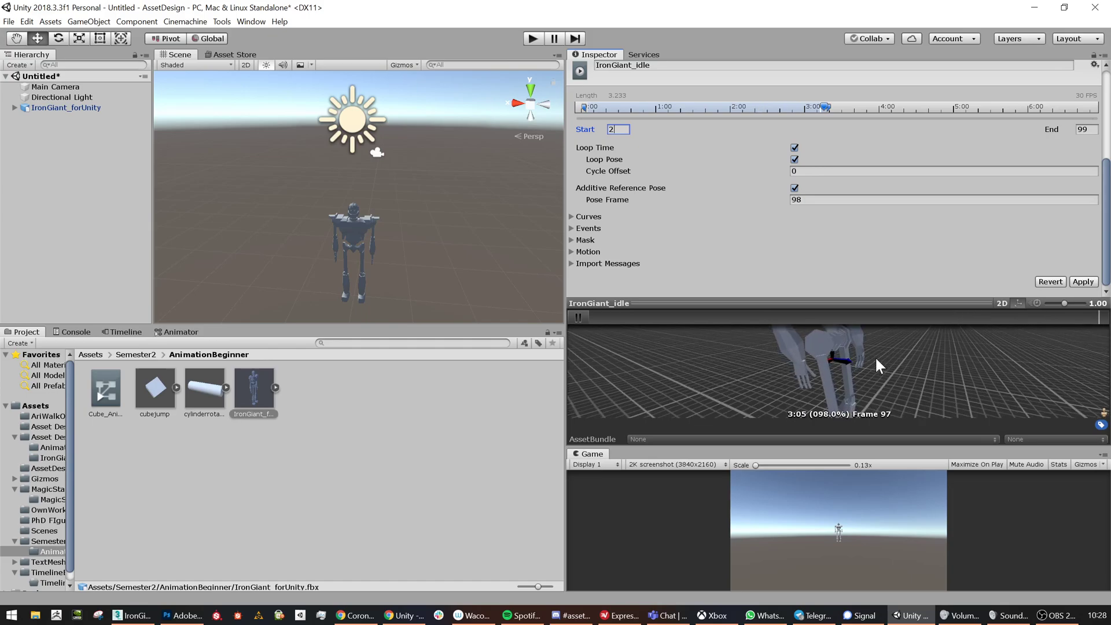
{"action": "scroll", "coordinate": [876, 360], "scroll_direction": "down", "scroll_amount": 5}
{"action": "middle_click_drag", "start_coordinate": [842, 377], "coordinate": [791, 404]}
{"action": "scroll", "coordinate": [829, 363], "scroll_direction": "down", "scroll_amount": 3}
Add a second animation clip to the import settings and name it IronGiant_run
{"action": "scroll", "coordinate": [1068, 156], "scroll_direction": "up", "scroll_amount": 4}
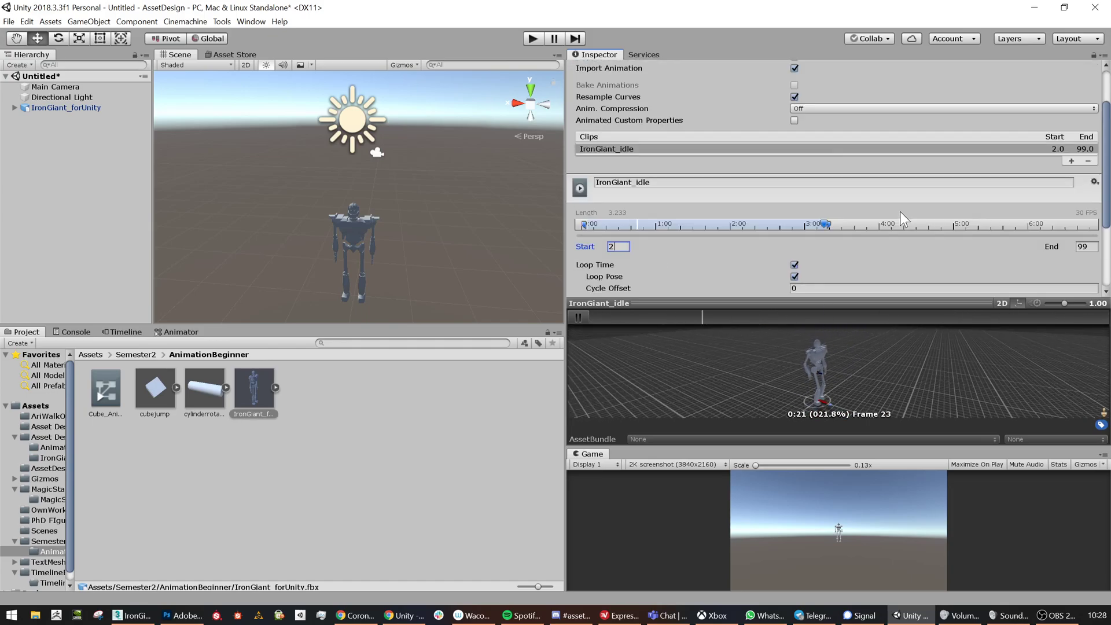
{"action": "left_click", "coordinate": [1070, 161]}
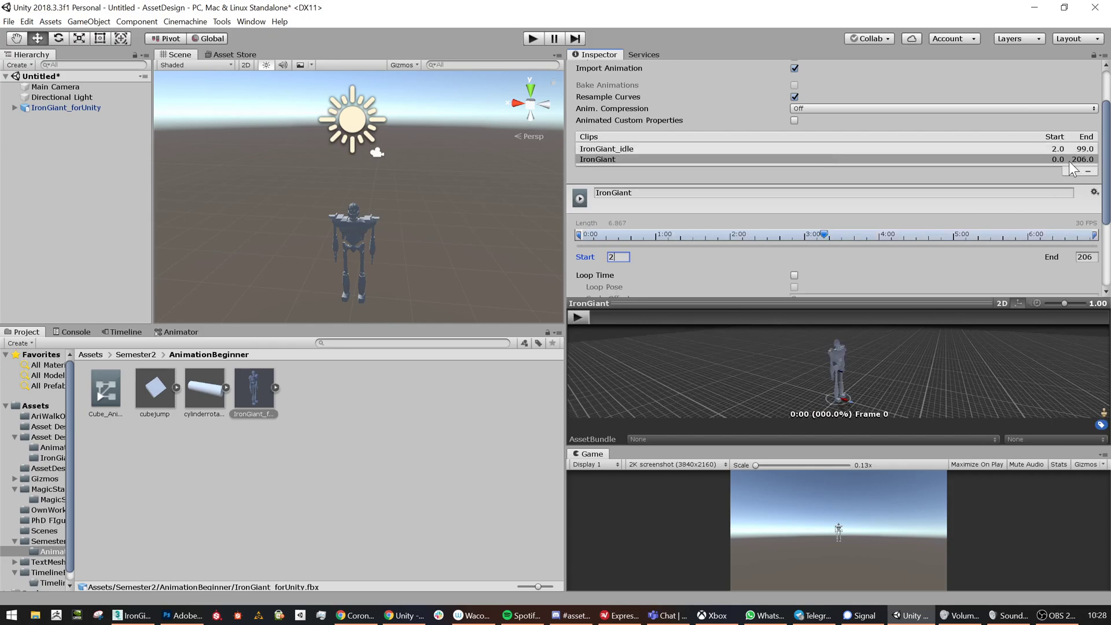
{"action": "left_click", "coordinate": [648, 193]}
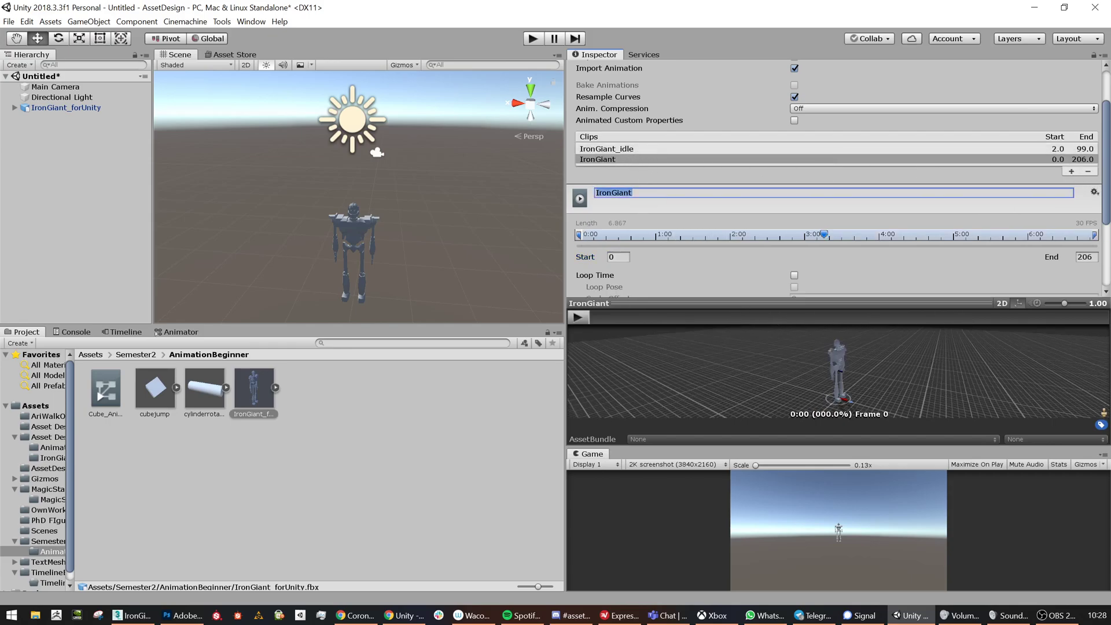
{"action": "left_click", "coordinate": [634, 193]}
{"action": "type", "text": "_run"}
Set the IronGiant_run clip's Start to 101 and End to 130
{"action": "left_click", "coordinate": [618, 257]}
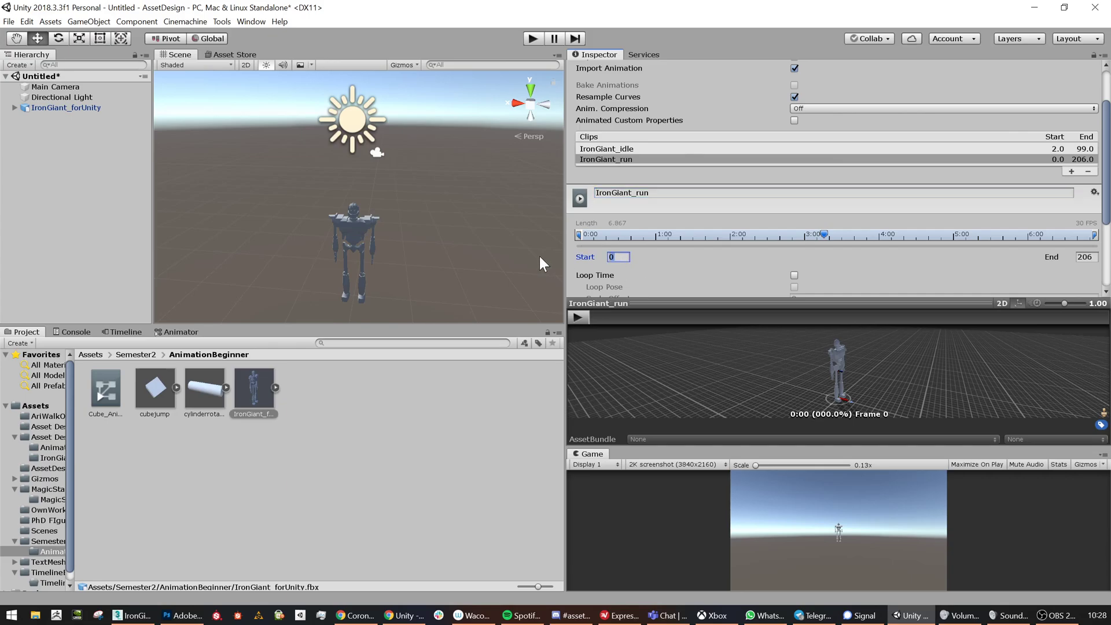
{"action": "type", "text": "101"}
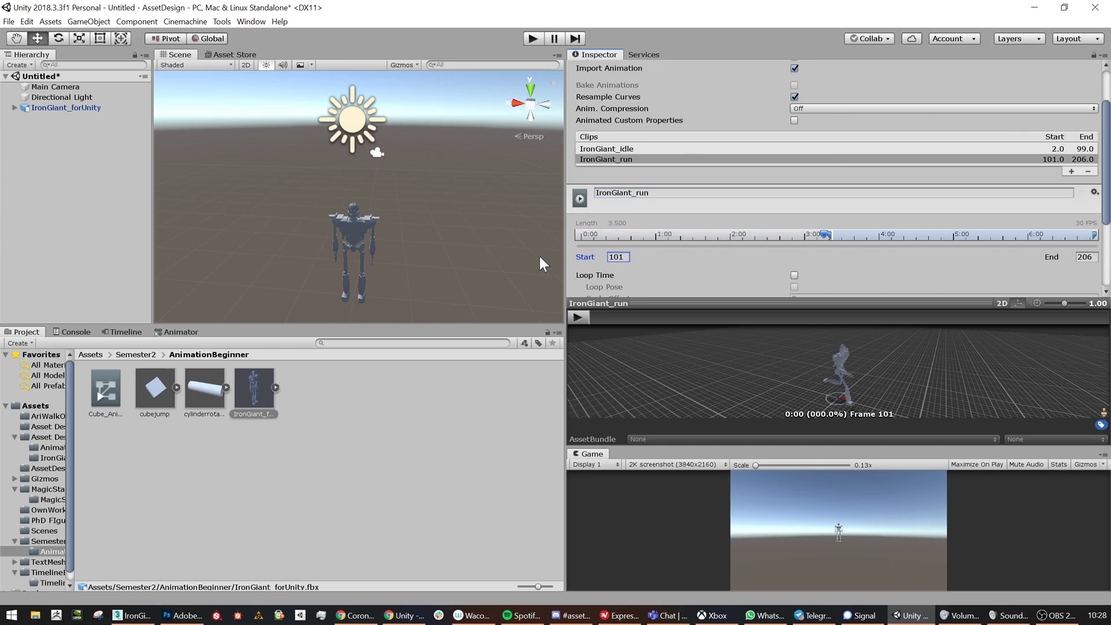
{"action": "key", "text": "Tab"}
{"action": "type", "text": "130"}
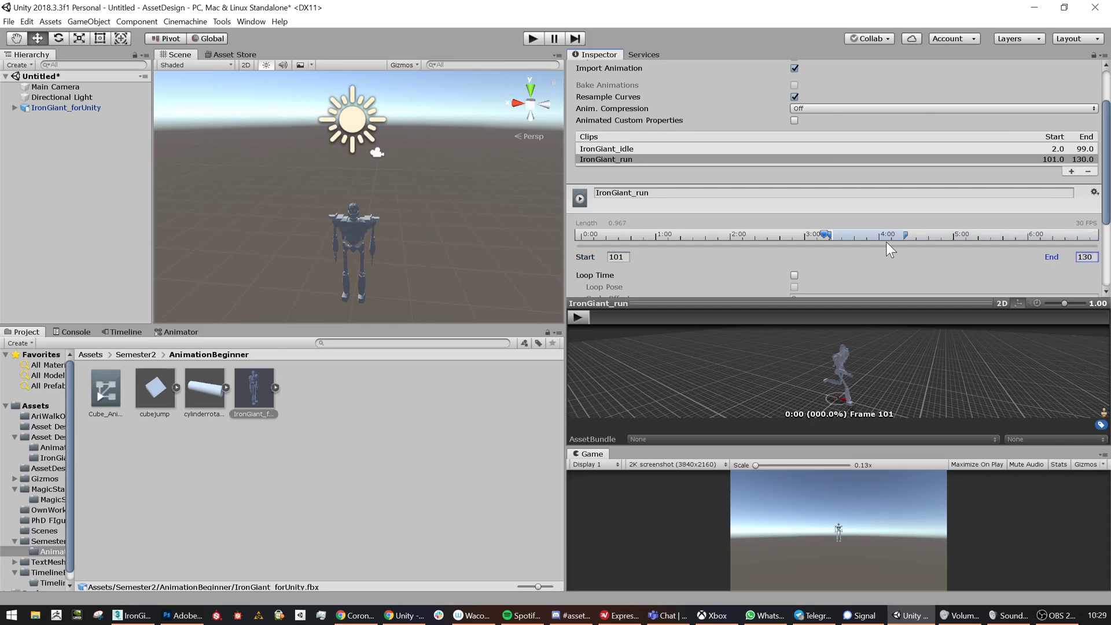
Shorten the IronGiant_run clip to End 125, play it, extend End to 126, and check the motion from another angle
{"action": "left_click_drag", "start_coordinate": [1075, 313], "coordinate": [1046, 312]}
{"action": "left_click", "coordinate": [1084, 257]}
{"action": "type", "text": "125"}
{"action": "left_click", "coordinate": [578, 316]}
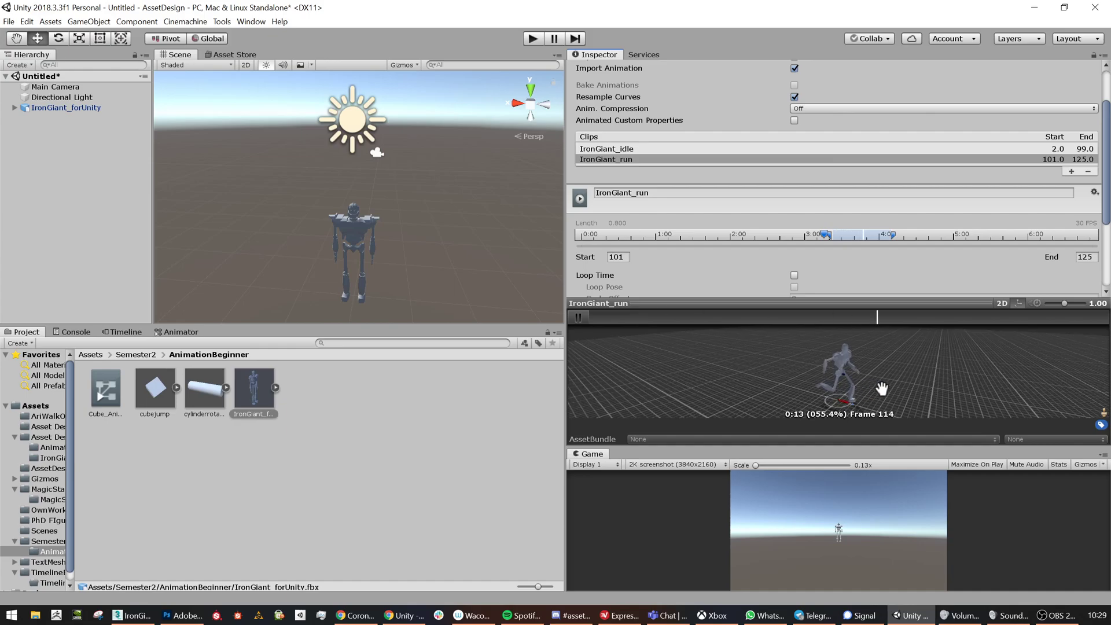
{"action": "left_click", "coordinate": [1091, 259]}
{"action": "type", "text": "6"}
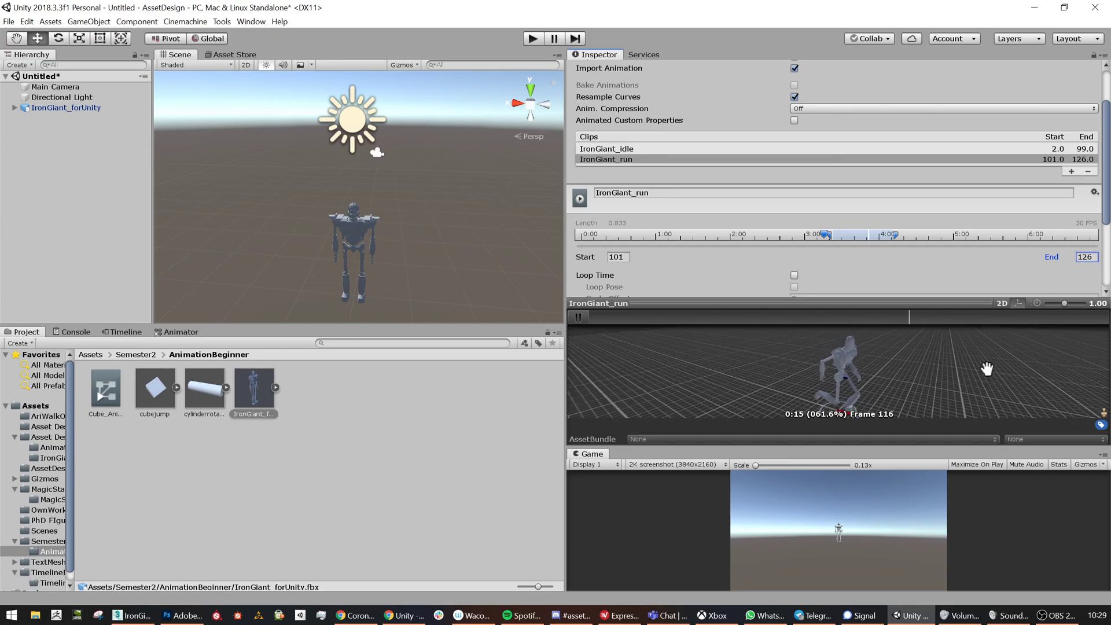
{"action": "middle_click_drag", "start_coordinate": [887, 387], "coordinate": [769, 364]}
{"action": "left_click_drag", "start_coordinate": [808, 370], "coordinate": [807, 332]}
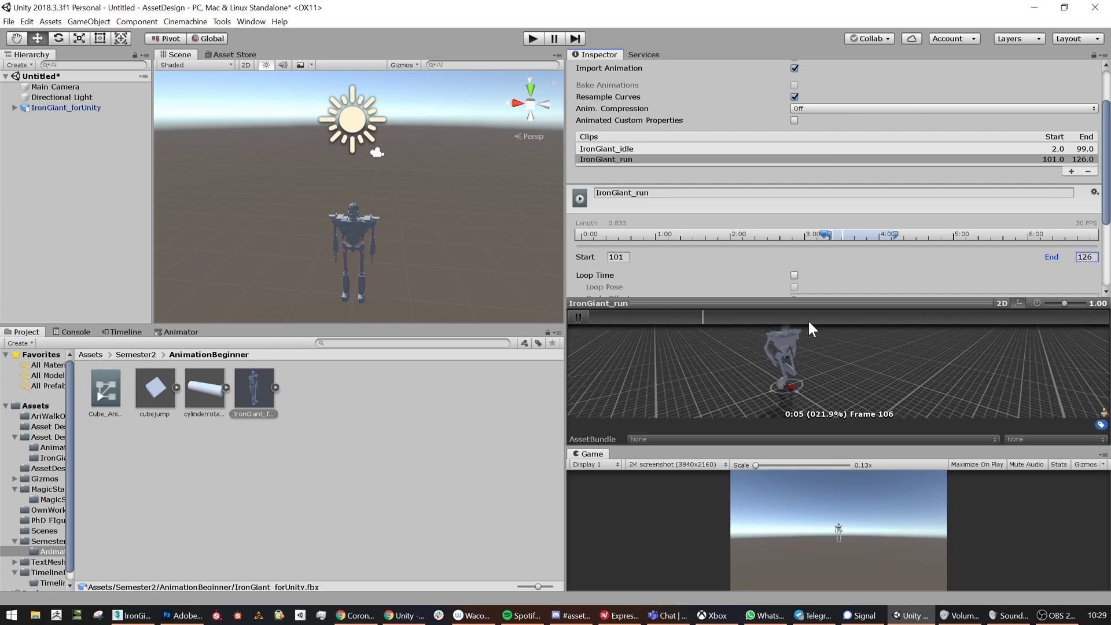
Enable Loop Time and disable Additive Reference Pose for the IronGiant_run clip
{"action": "scroll", "coordinate": [747, 257], "scroll_direction": "down", "scroll_amount": 2}
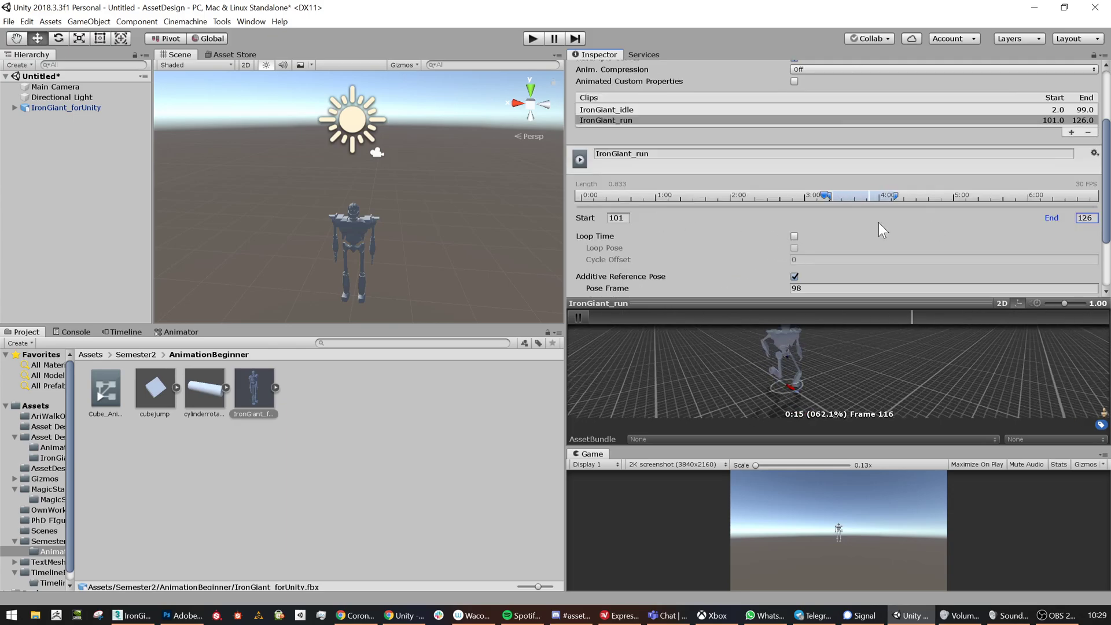
{"action": "left_click", "coordinate": [795, 236]}
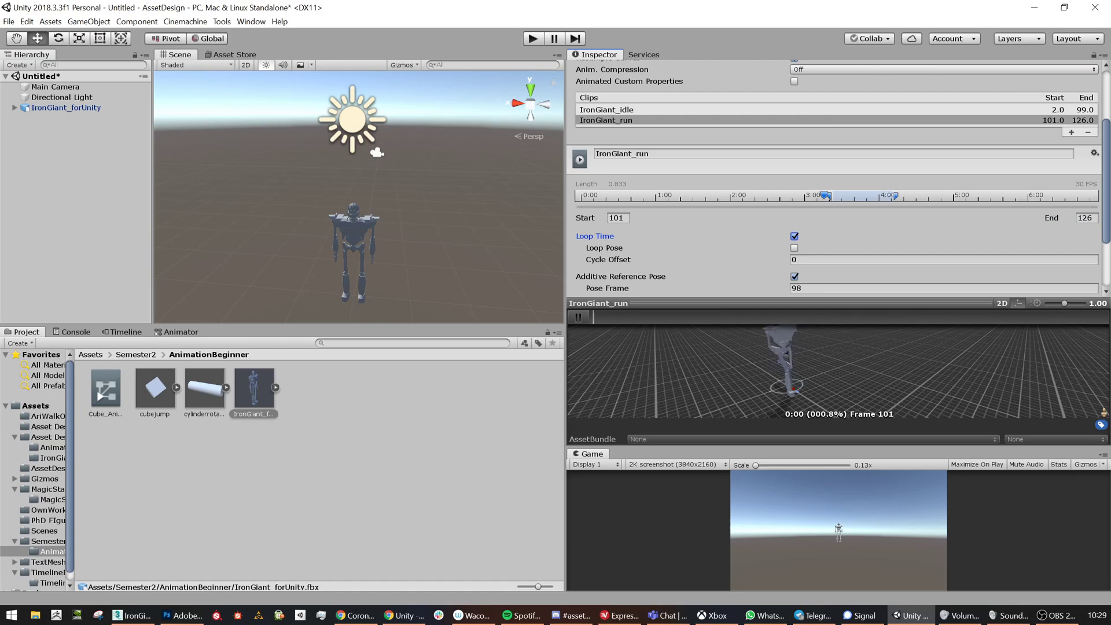
{"action": "left_click", "coordinate": [794, 277]}
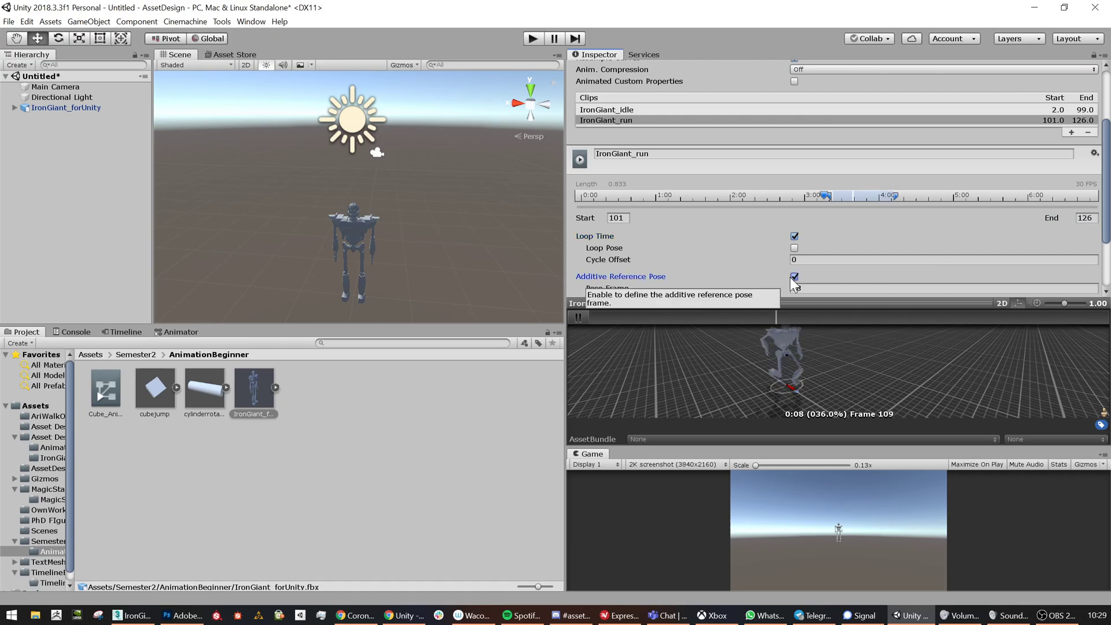
{"action": "left_click", "coordinate": [648, 109]}
{"action": "left_click", "coordinate": [640, 120]}
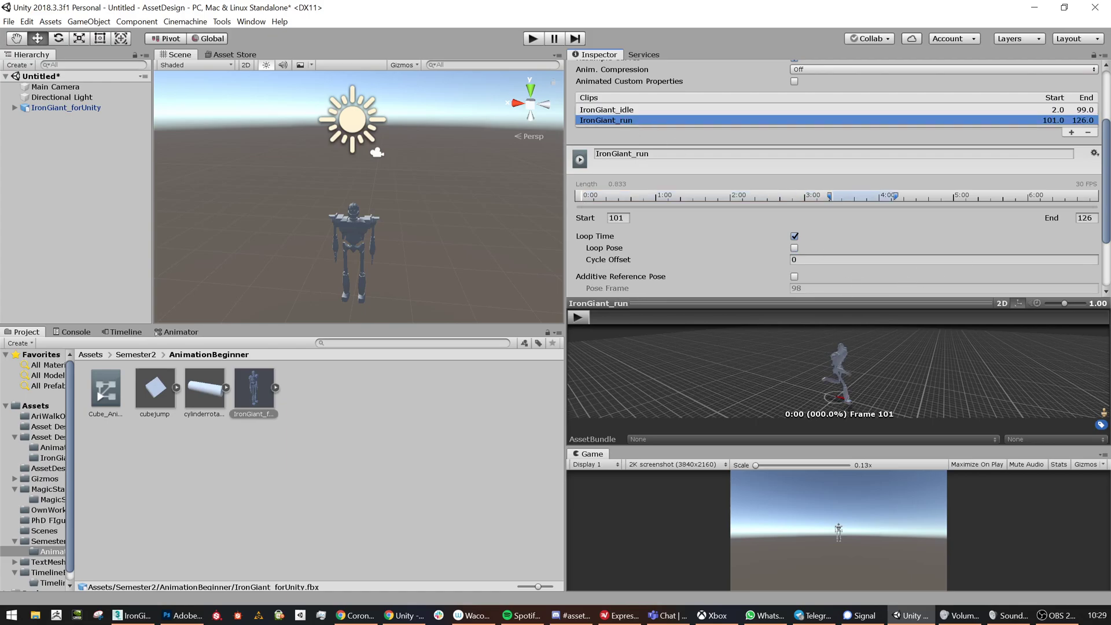
Add a third animation clip, scrub through its motion, and set its Start to 127 and End to 155
{"action": "scroll", "coordinate": [903, 266], "scroll_direction": "down", "scroll_amount": 3}
{"action": "scroll", "coordinate": [1029, 263], "scroll_direction": "up", "scroll_amount": 4}
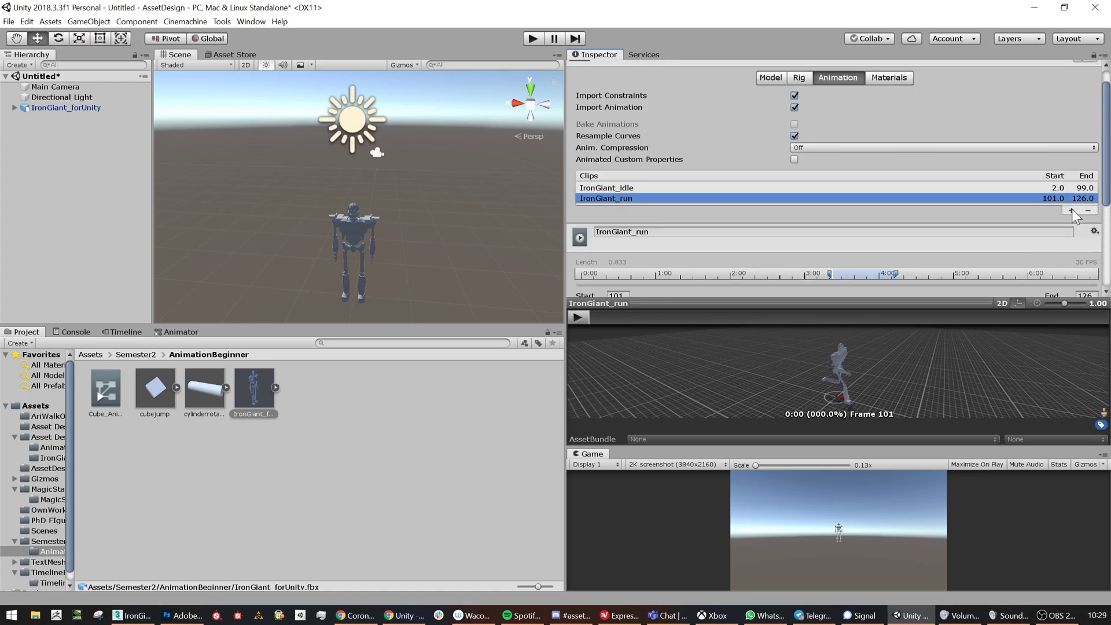
{"action": "left_click", "coordinate": [1071, 211]}
{"action": "scroll", "coordinate": [817, 269], "scroll_direction": "down", "scroll_amount": 1}
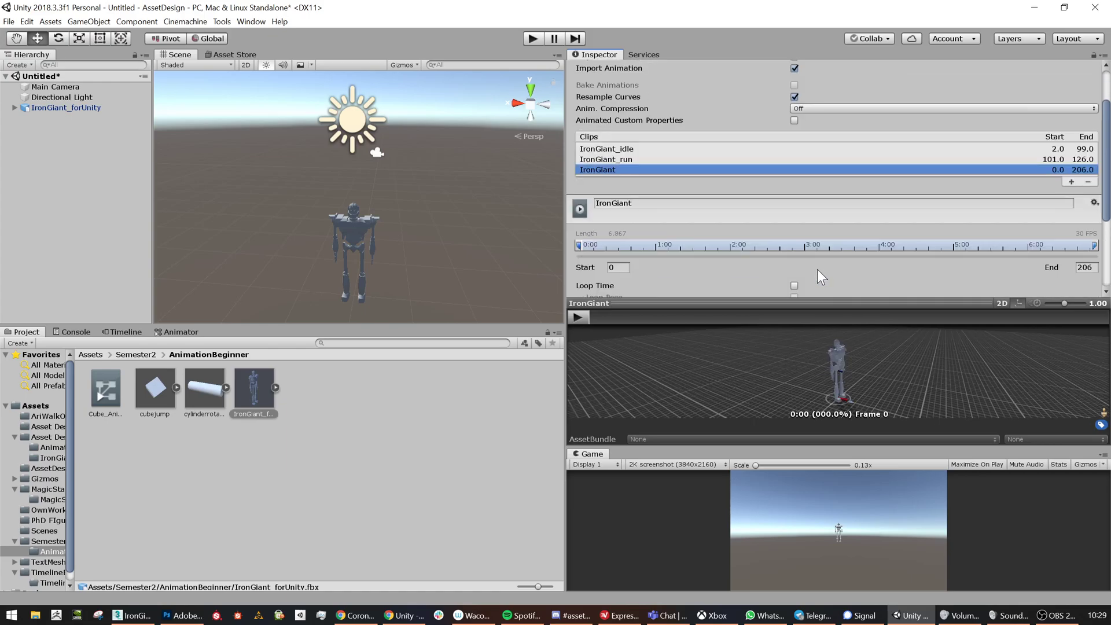
{"action": "left_click", "coordinate": [616, 267]}
{"action": "type", "text": "127"}
{"action": "key", "text": "Tab"}
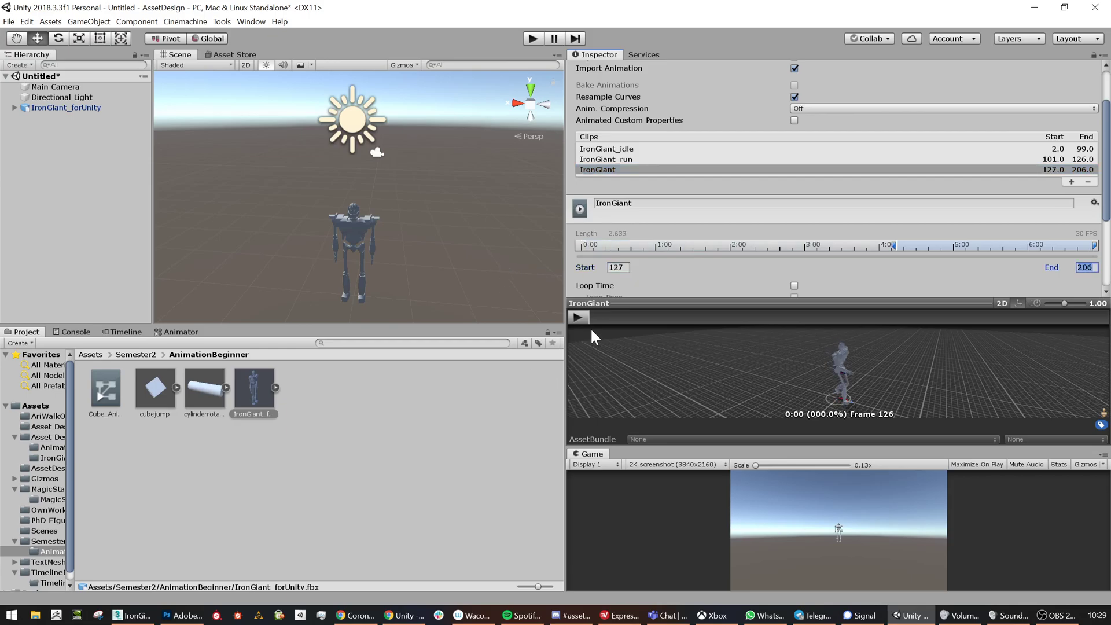
{"action": "left_click_drag", "start_coordinate": [598, 318], "coordinate": [773, 316]}
{"action": "left_click", "coordinate": [1085, 267]}
{"action": "type", "text": "155"}
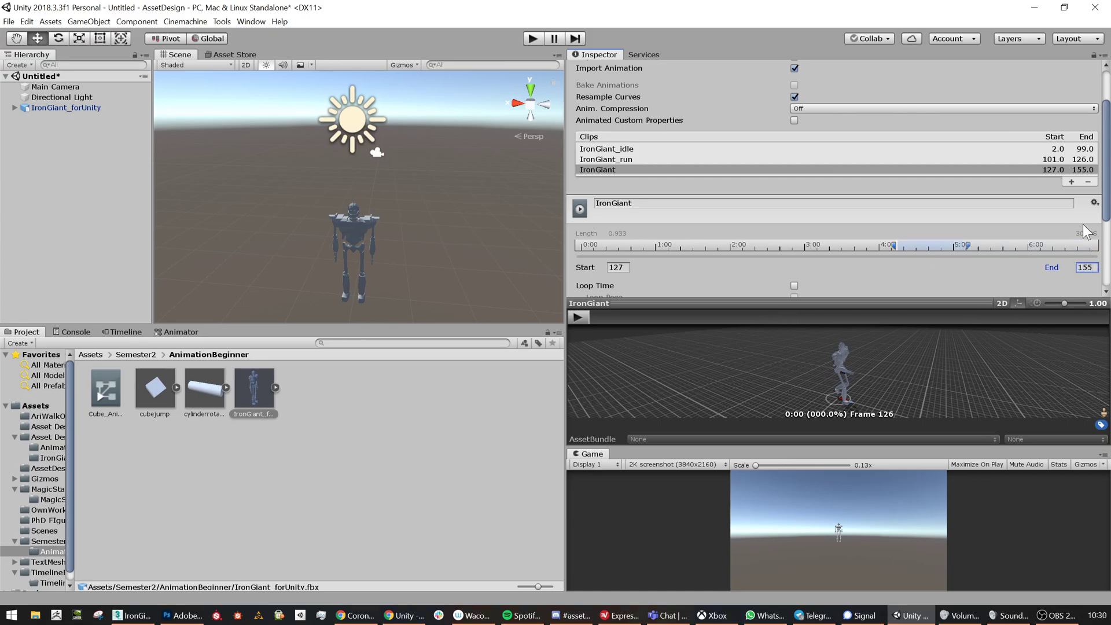
Play the third clip, dock the Game view alongside the Scene view, and enlarge the animation preview
{"action": "left_click", "coordinate": [577, 317]}
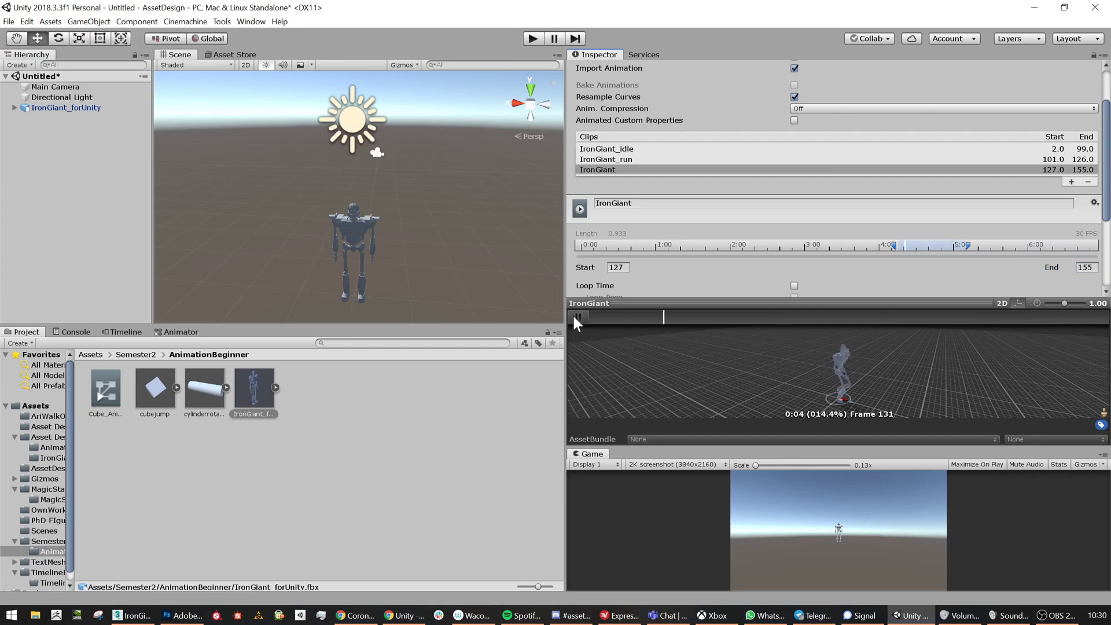
{"action": "scroll", "coordinate": [862, 389], "scroll_direction": "up", "scroll_amount": 5}
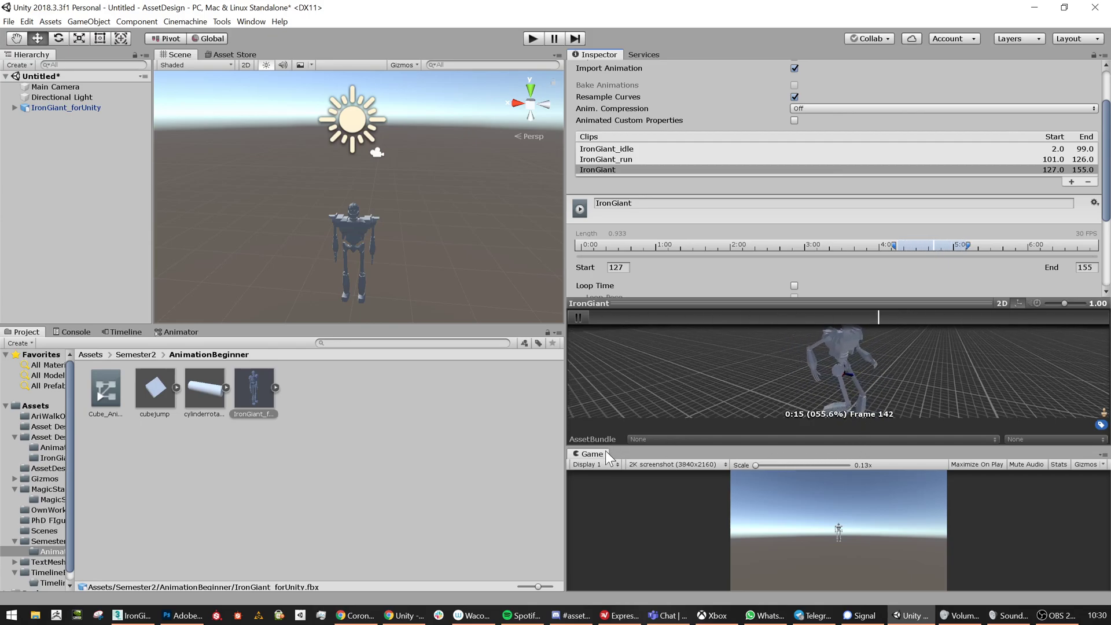
{"action": "left_click_drag", "start_coordinate": [603, 452], "coordinate": [352, 87]}
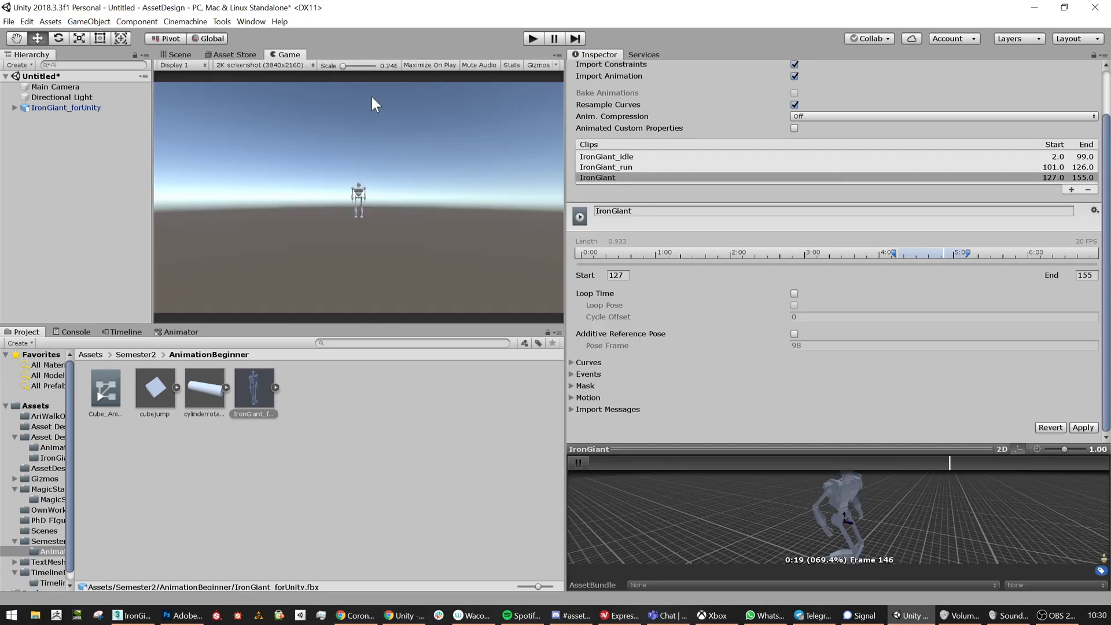
{"action": "left_click_drag", "start_coordinate": [789, 446], "coordinate": [788, 360]}
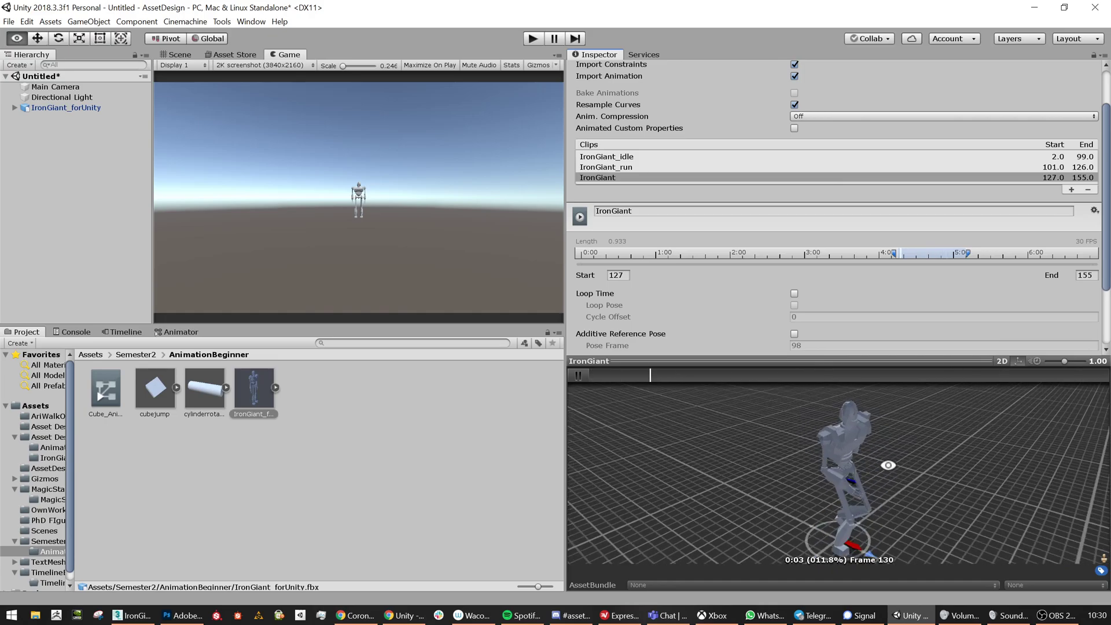
Enable Loop Time for the third clip and apply the animation import settings
{"action": "scroll", "coordinate": [770, 315], "scroll_direction": "down", "scroll_amount": 2}
{"action": "scroll", "coordinate": [760, 308], "scroll_direction": "down", "scroll_amount": 2}
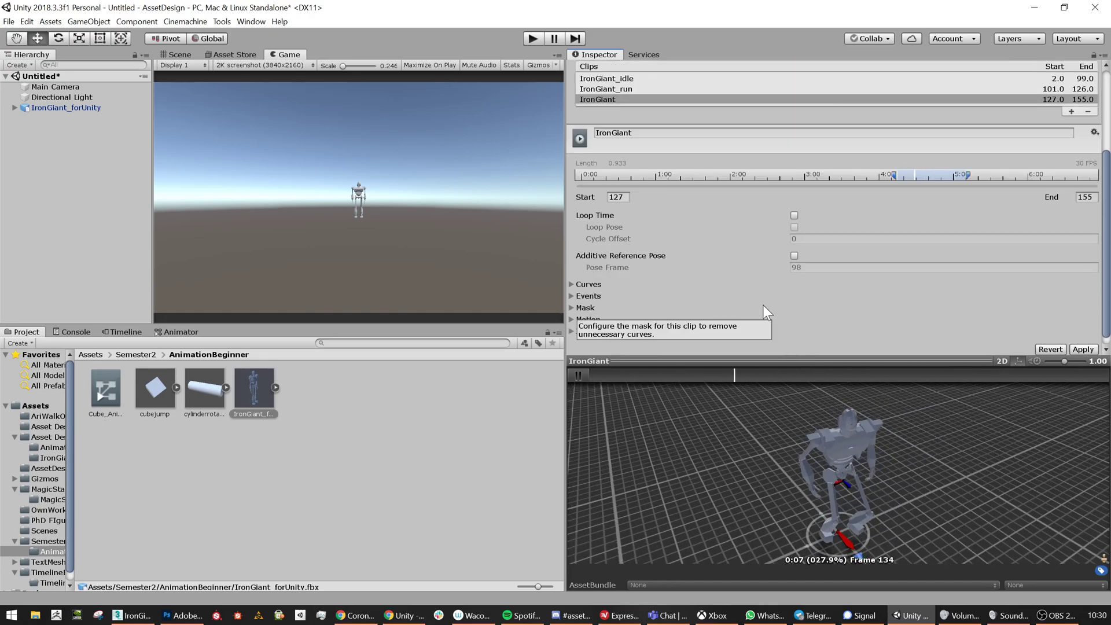
{"action": "left_click", "coordinate": [794, 215]}
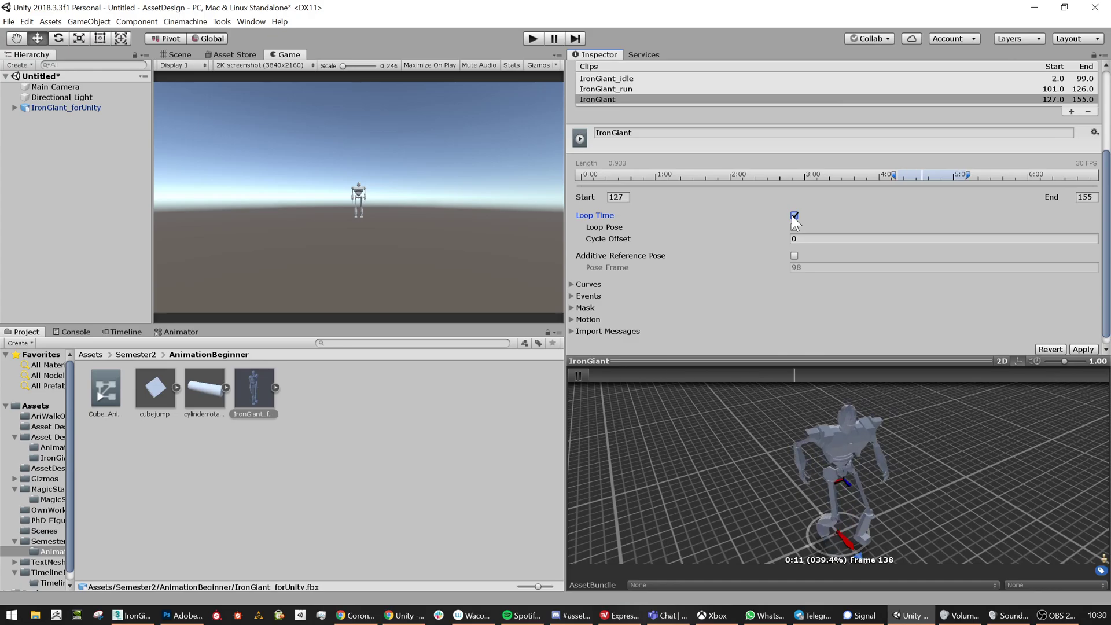
{"action": "left_click", "coordinate": [1080, 349]}
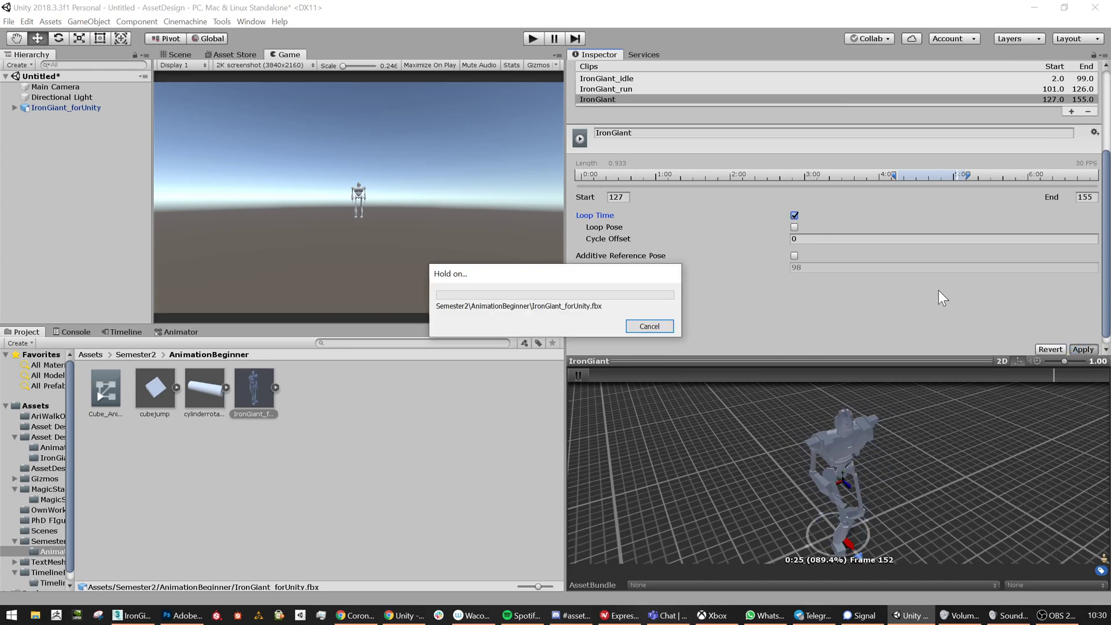
Rename the third animation clip as IronGiant_walk
{"action": "left_click", "coordinate": [649, 132]}
{"action": "left_click", "coordinate": [649, 132]}
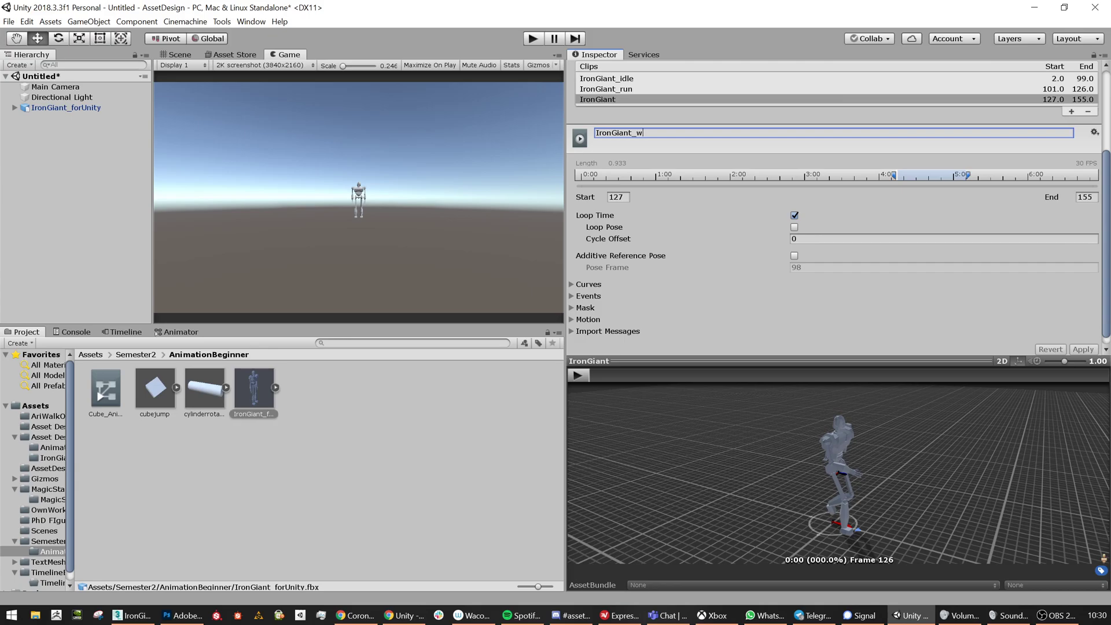
{"action": "key", "text": "Return"}
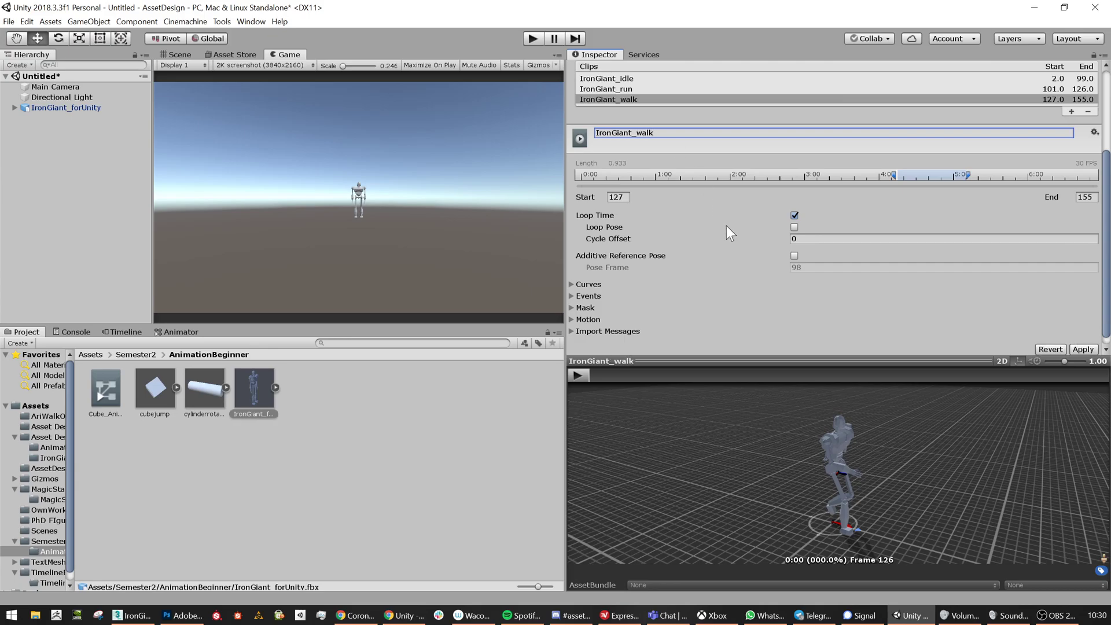
{"action": "scroll", "coordinate": [811, 318], "scroll_direction": "up", "scroll_amount": 2}
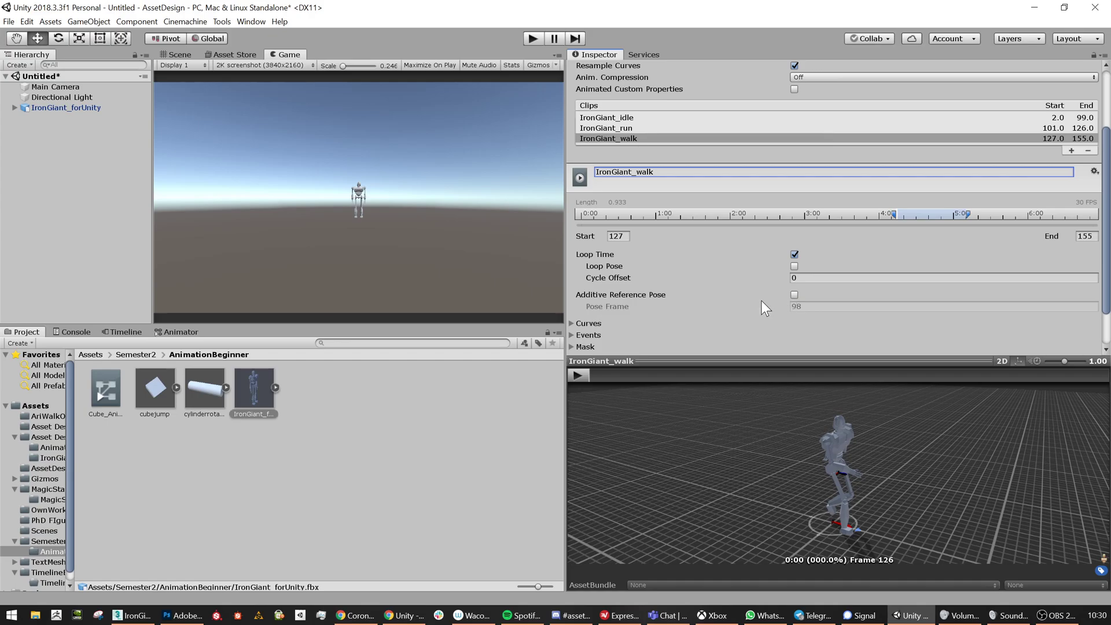
Switch to 3ds Max and scrub the Iron Giant animation to frame 13
{"action": "left_click", "coordinate": [132, 616]}
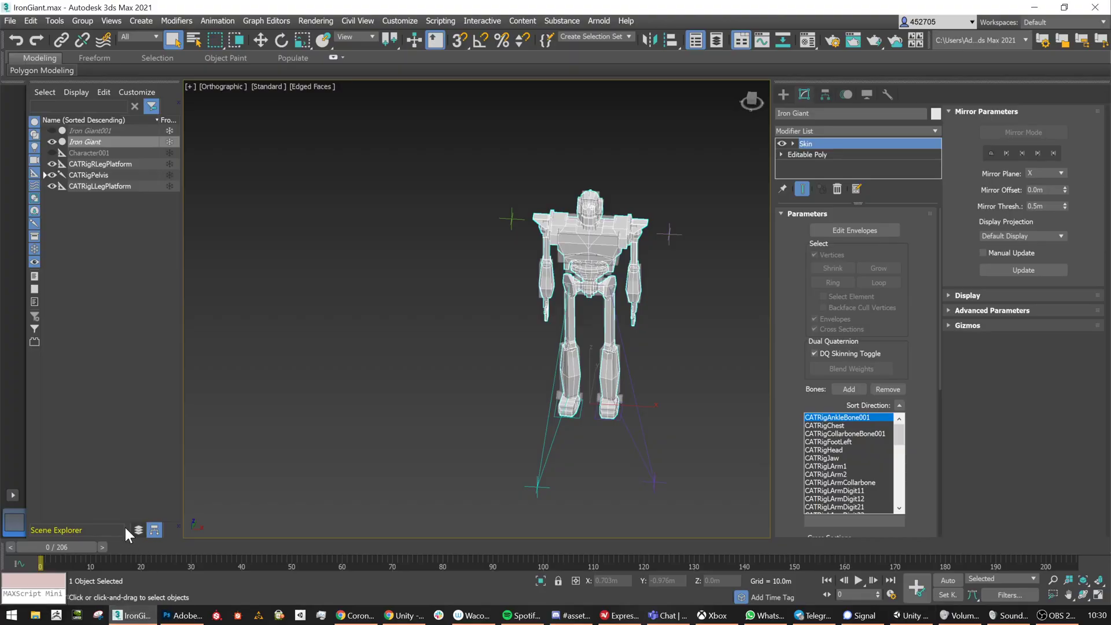
{"action": "left_click_drag", "start_coordinate": [54, 550], "coordinate": [116, 555]}
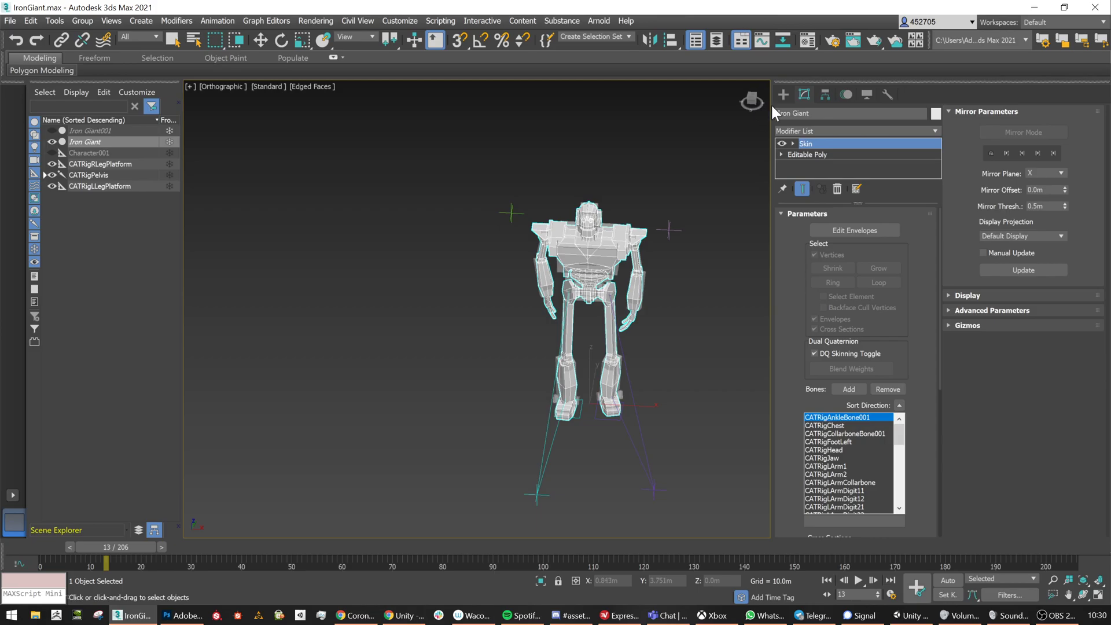
Examine the right leg platform's animation keys in the Motion settings, return to frame 0, and switch back to Unity
{"action": "left_click", "coordinate": [846, 96]}
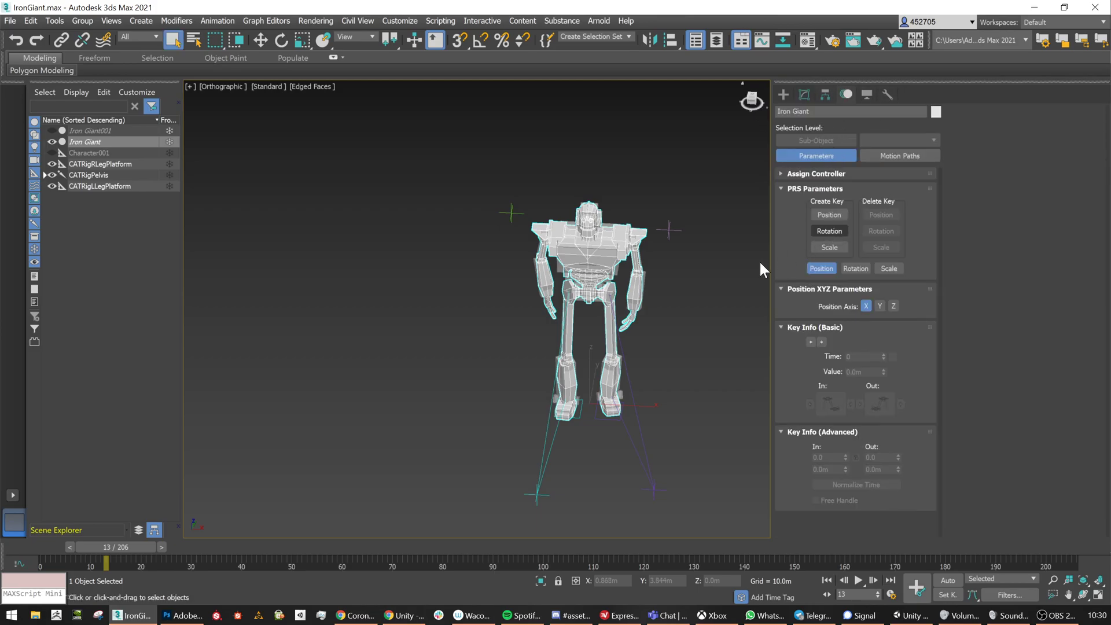
{"action": "left_click", "coordinate": [111, 165]}
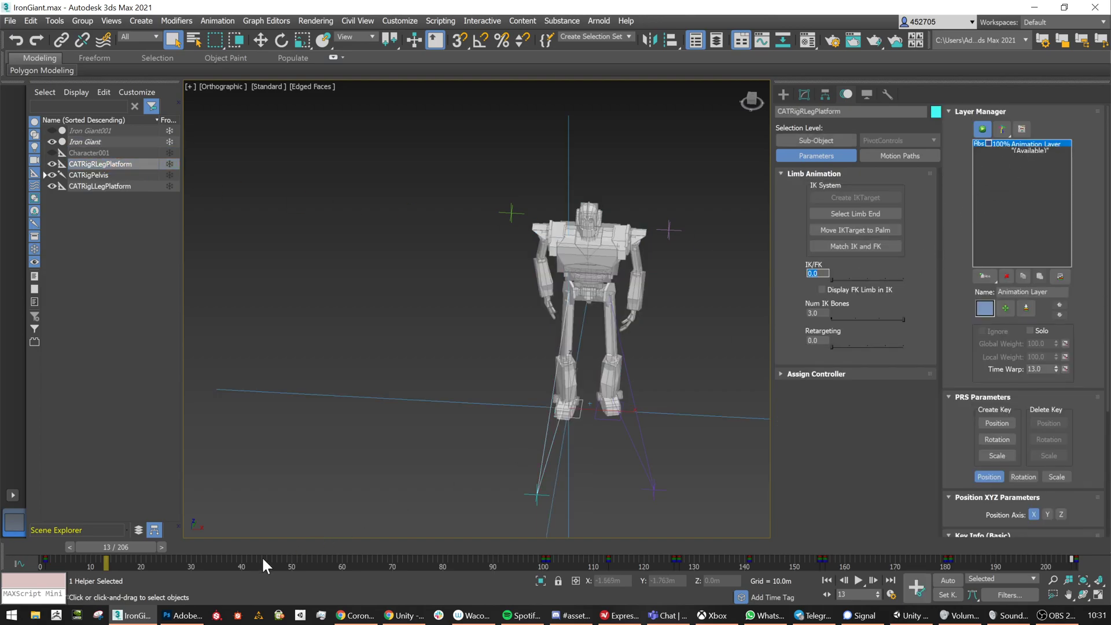
{"action": "left_click_drag", "start_coordinate": [117, 544], "coordinate": [53, 550]}
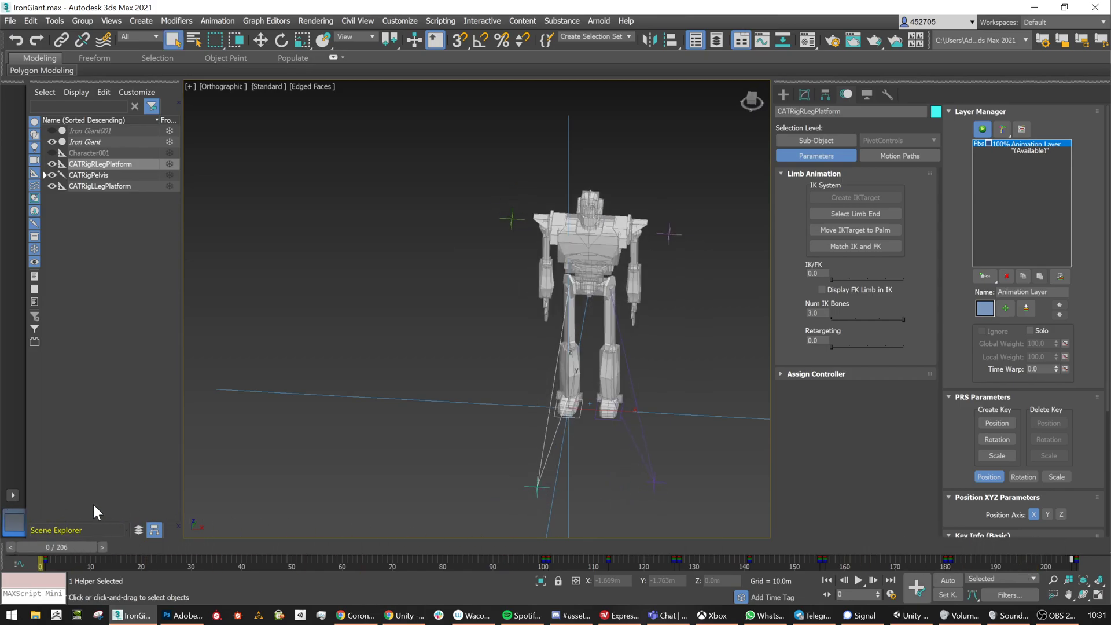
{"action": "left_click", "coordinate": [1036, 8]}
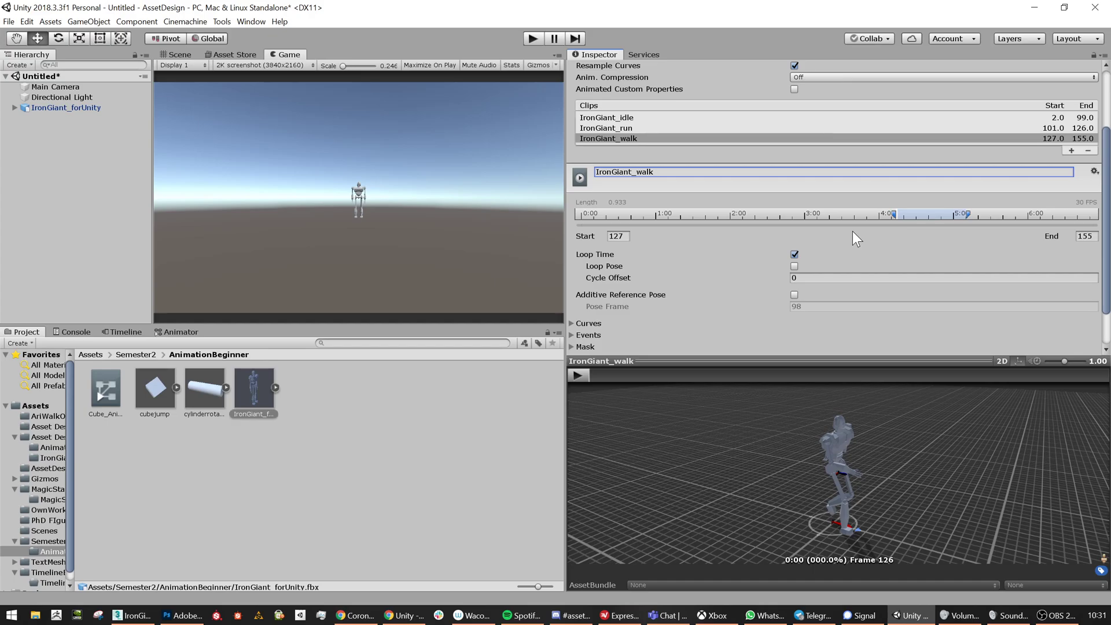
{"action": "left_click", "coordinate": [1054, 617]}
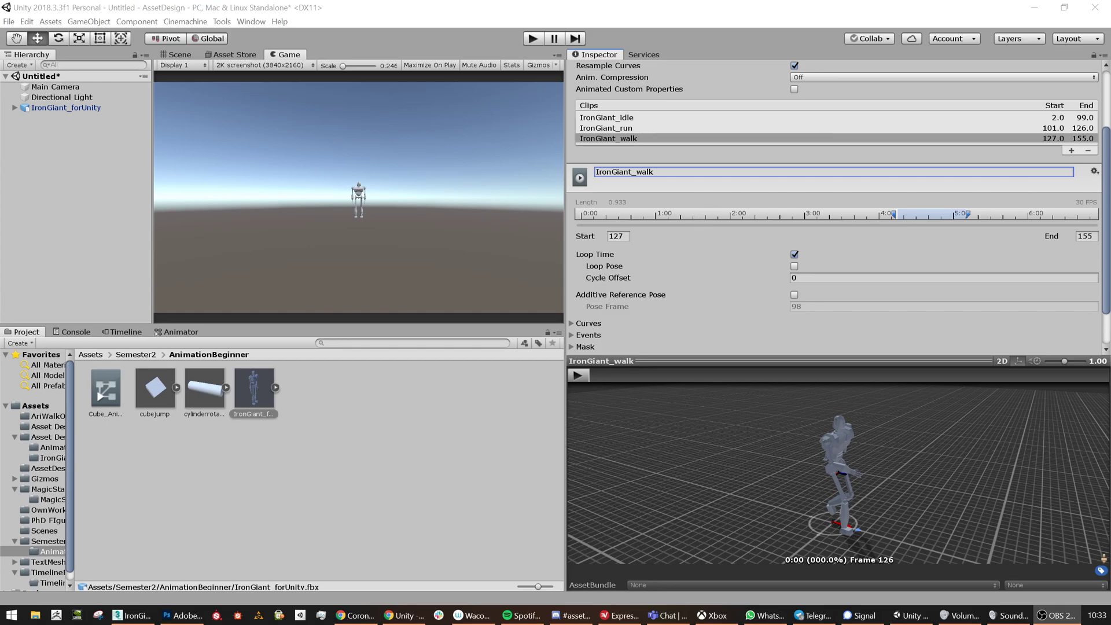
Enable Additive Reference Pose with pose frame 154 and Loop Pose for the IronGiant_walk clip, and preview its loop
{"action": "left_click", "coordinate": [578, 375]}
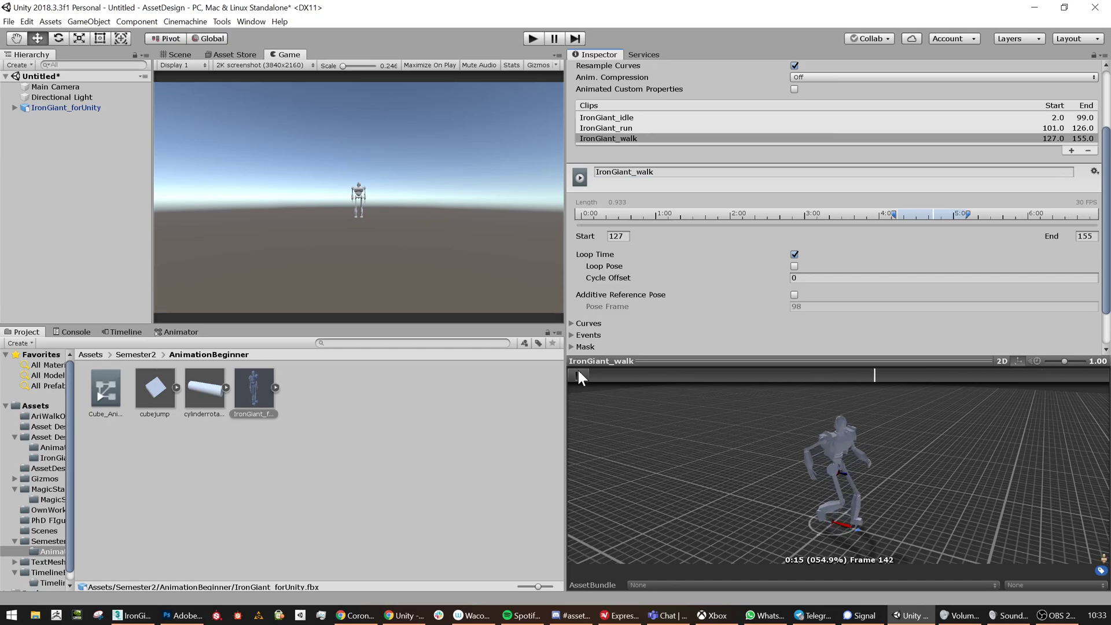
{"action": "left_click", "coordinate": [794, 296]}
{"action": "left_click", "coordinate": [803, 307]}
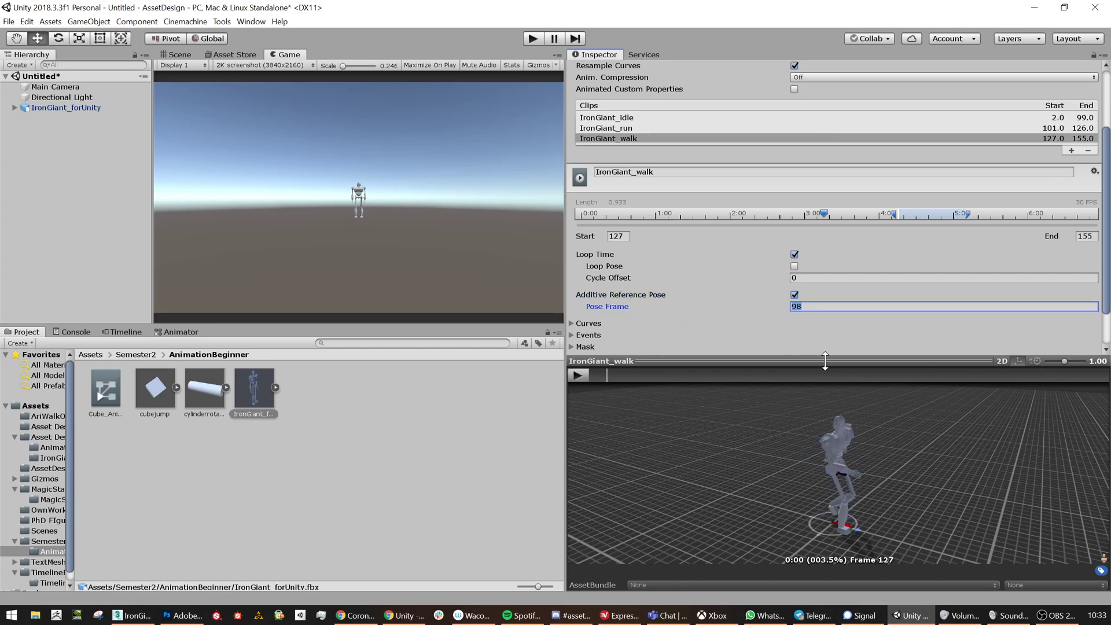
{"action": "type", "text": "154"}
{"action": "scroll", "coordinate": [864, 204], "scroll_direction": "down", "scroll_amount": 2}
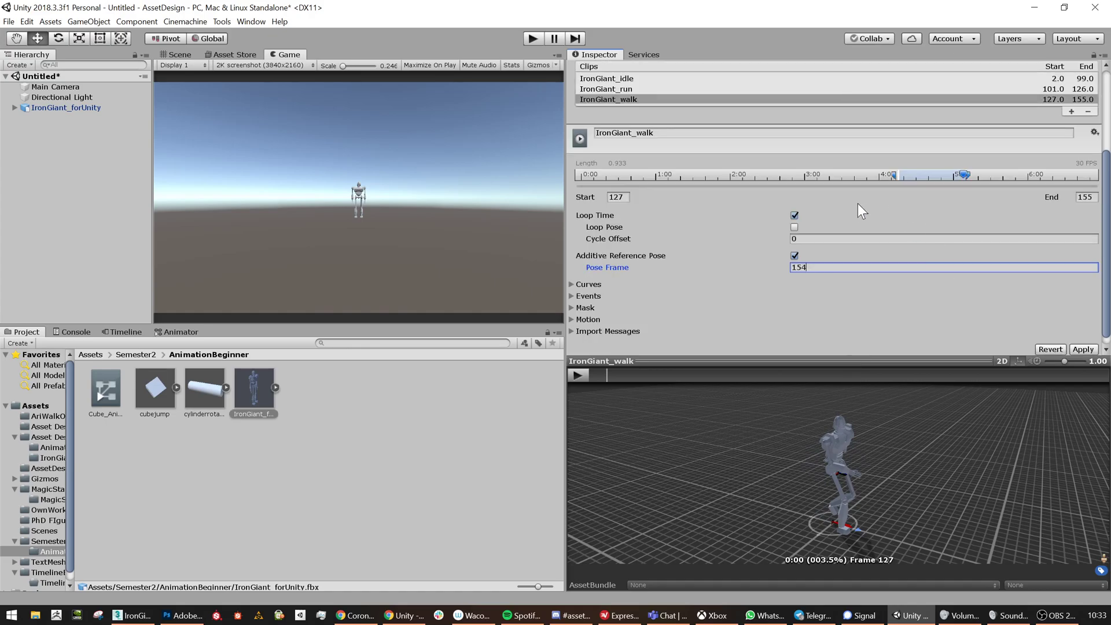
{"action": "left_click", "coordinate": [795, 227]}
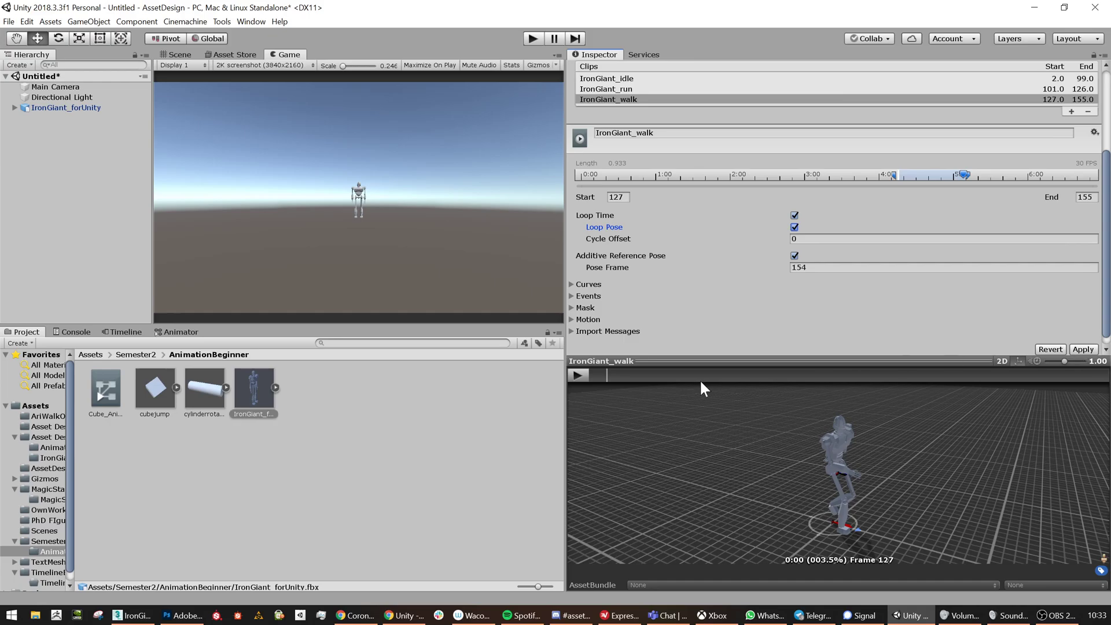
{"action": "left_click", "coordinate": [578, 375]}
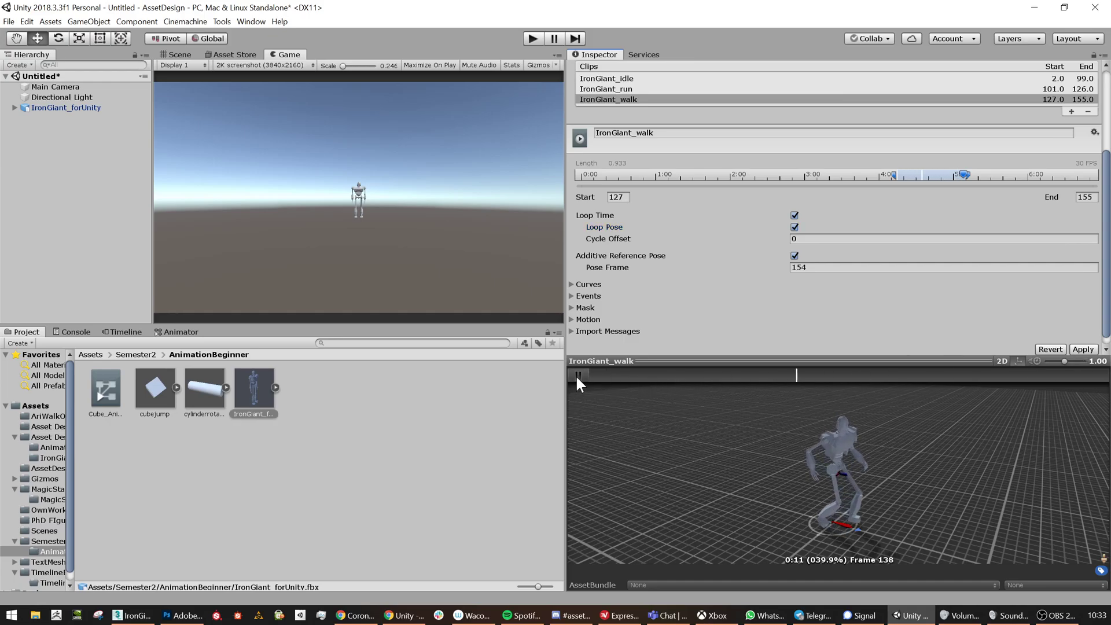
Try end frames 156 and 154 for the IronGiant_walk clip, set its pose frame to 153, and preview the loop
{"action": "left_click", "coordinate": [1086, 197]}
{"action": "type", "text": "156"}
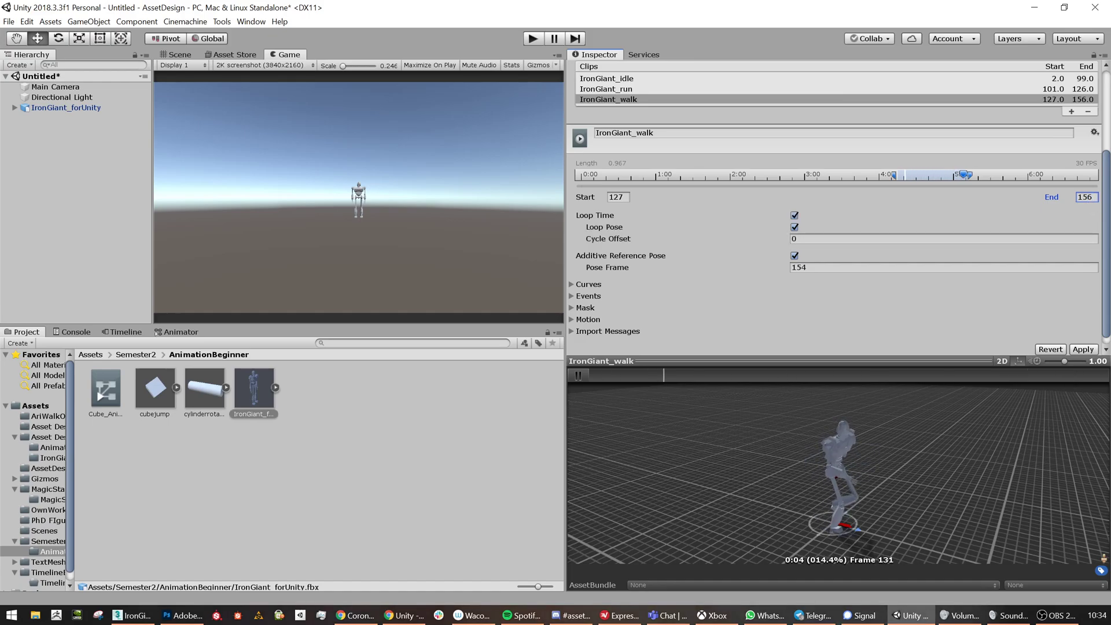
{"action": "left_click_drag", "start_coordinate": [1093, 198], "coordinate": [1088, 198]}
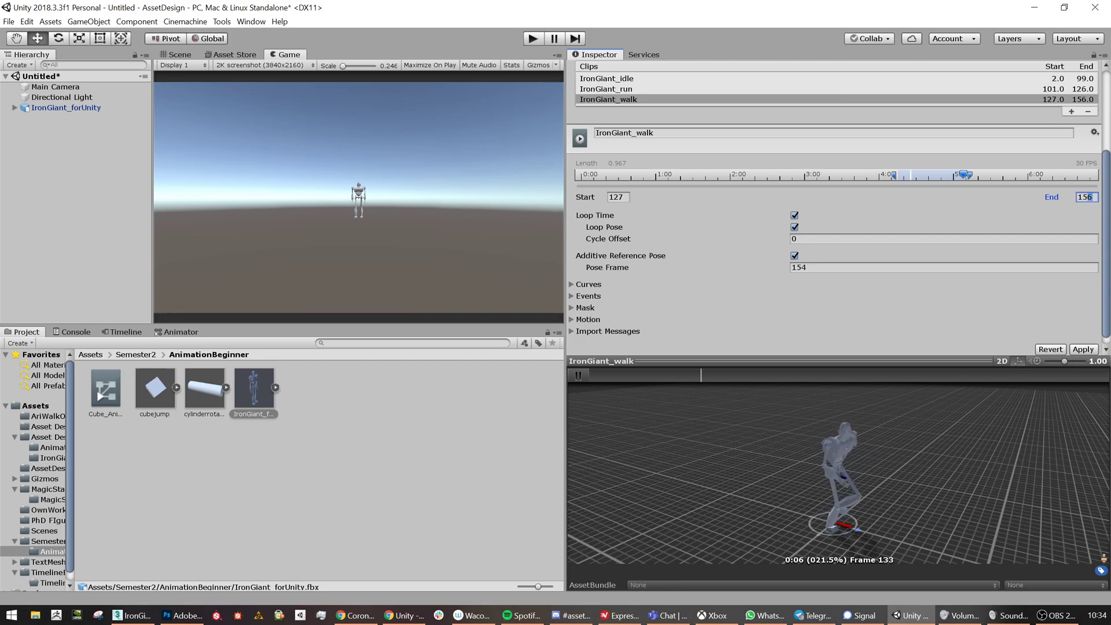
{"action": "type", "text": "4"}
{"action": "left_click", "coordinate": [803, 269]}
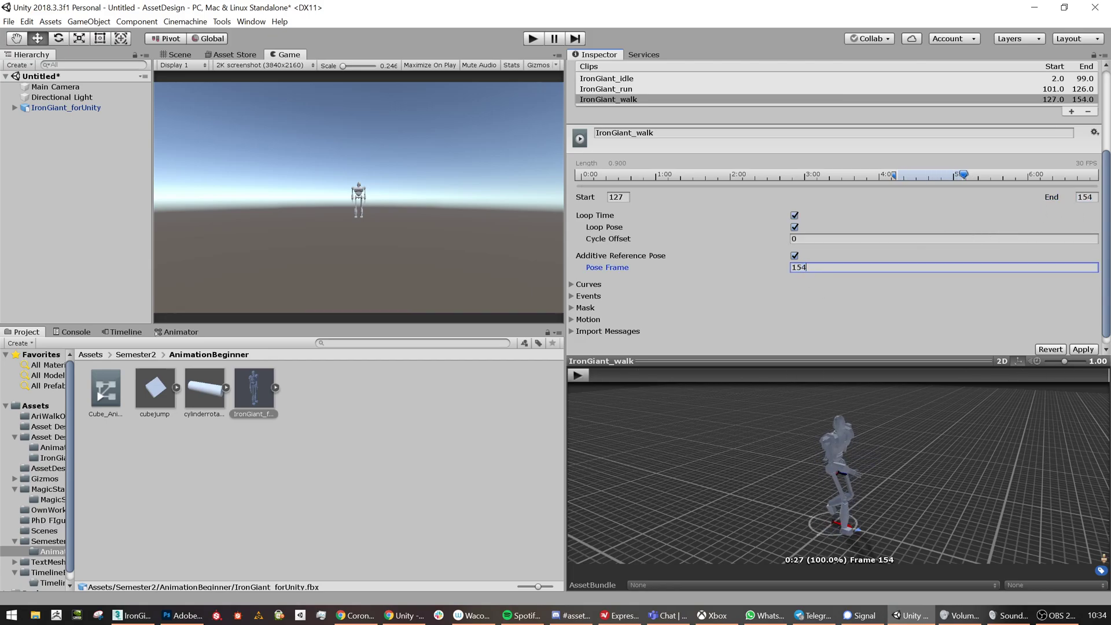
{"action": "type", "text": "3"}
{"action": "left_click", "coordinate": [576, 375]}
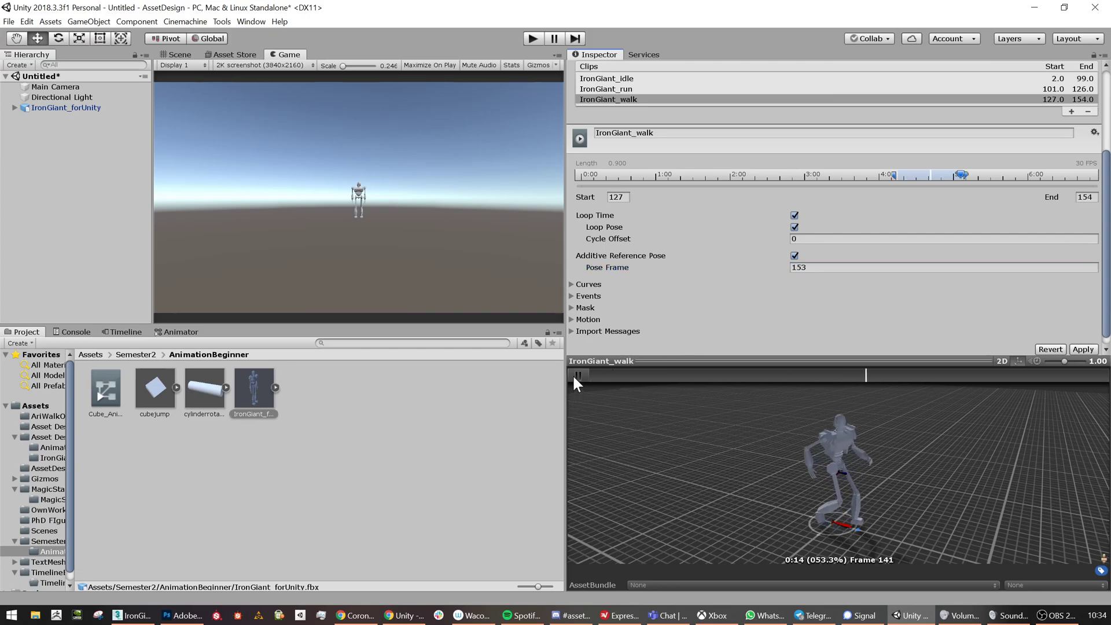
{"action": "left_click", "coordinate": [575, 375]}
Set the IronGiant_walk clip's start frame to 128 and play the preview
{"action": "left_click", "coordinate": [619, 198]}
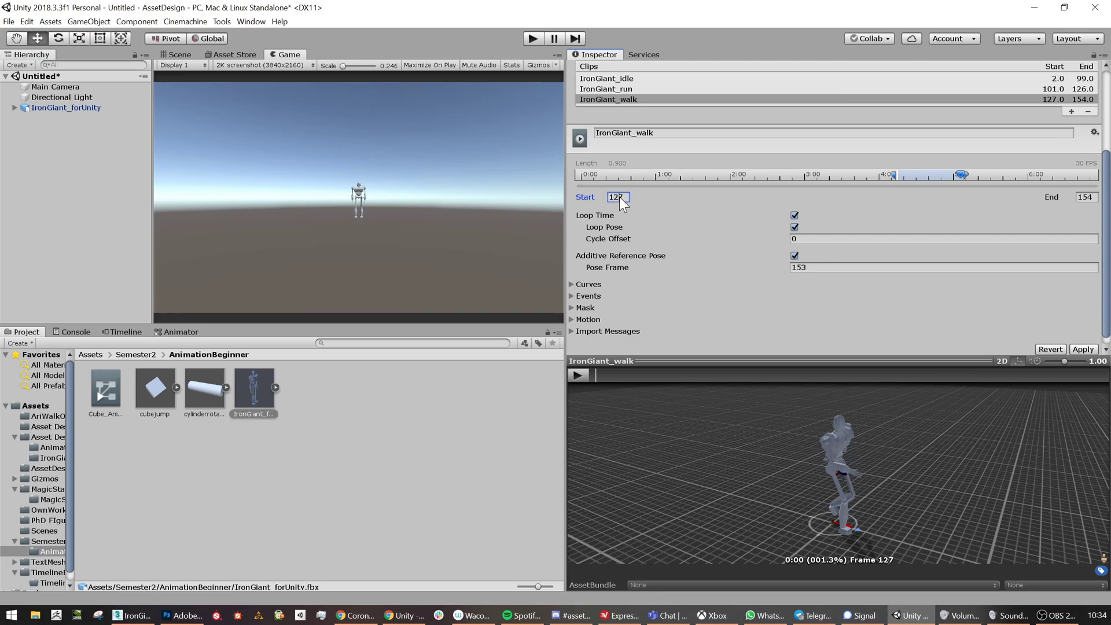
{"action": "type", "text": "8"}
{"action": "left_click", "coordinate": [580, 374]}
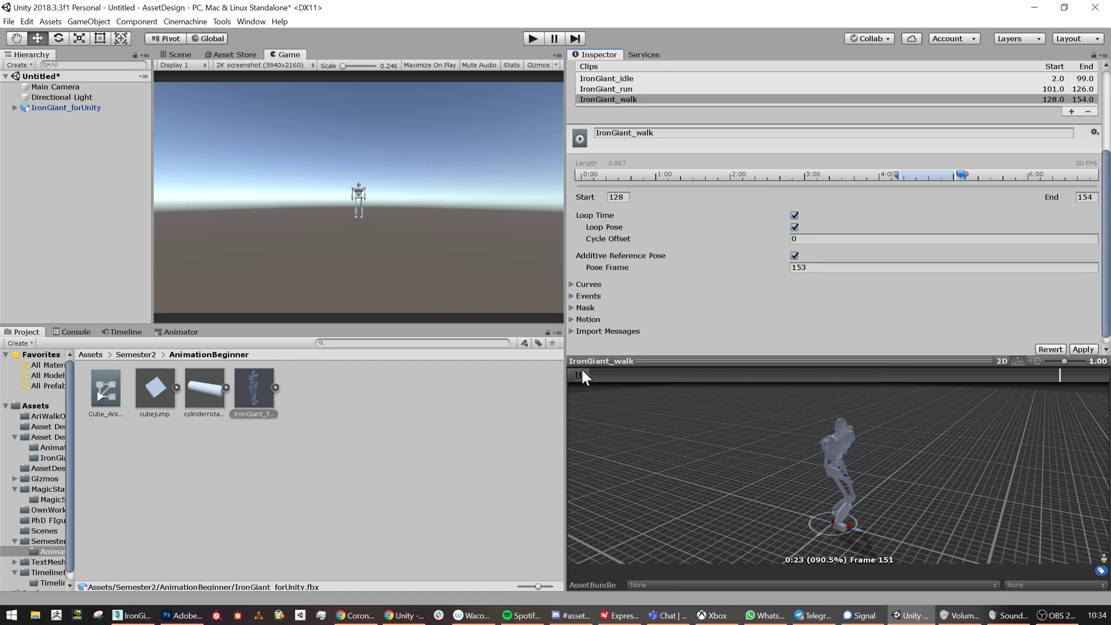
{"action": "left_click", "coordinate": [580, 374]}
Set the IronGiant_walk clip's end frame to 155 and its pose frame to 154, and preview the loop
{"action": "left_click", "coordinate": [1088, 197]}
{"action": "left_click_drag", "start_coordinate": [1090, 196], "coordinate": [1094, 198]}
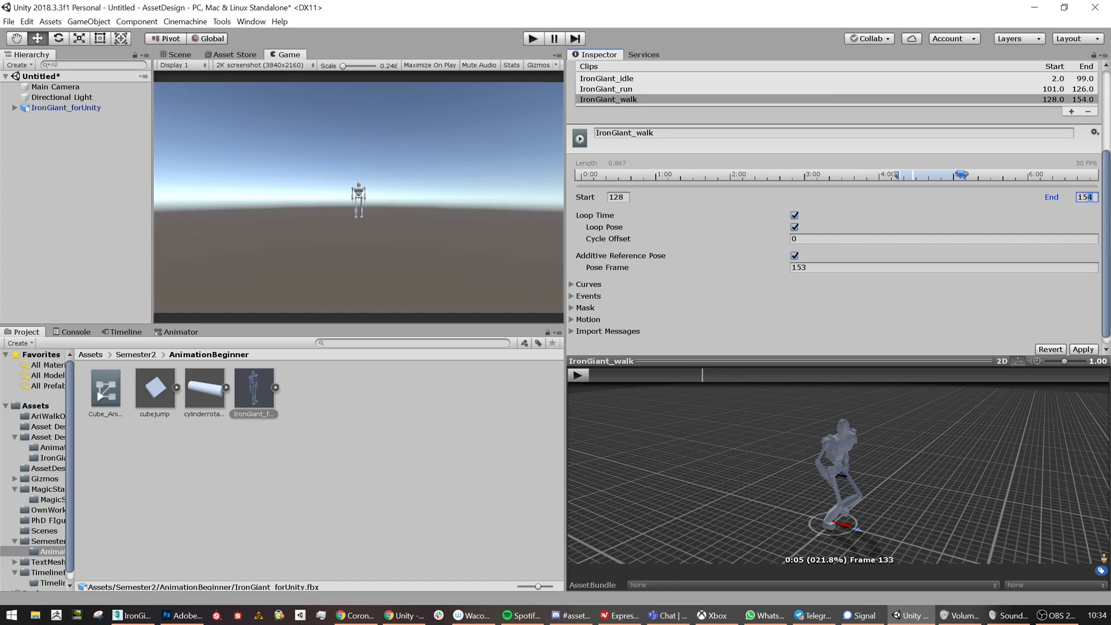
{"action": "type", "text": "5"}
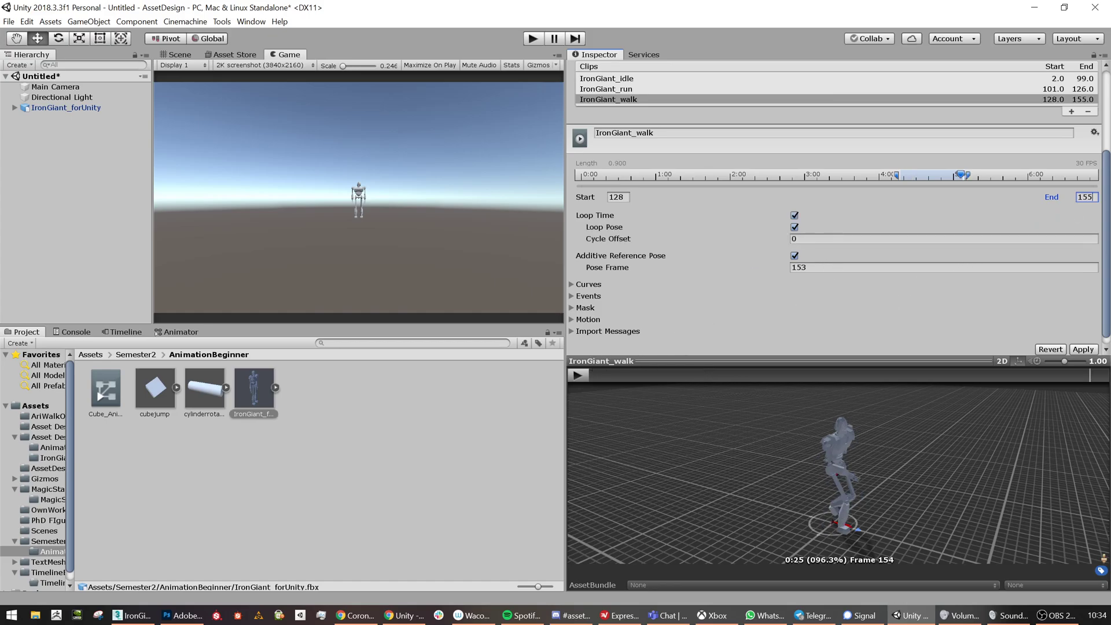
{"action": "left_click_drag", "start_coordinate": [811, 269], "coordinate": [800, 268]}
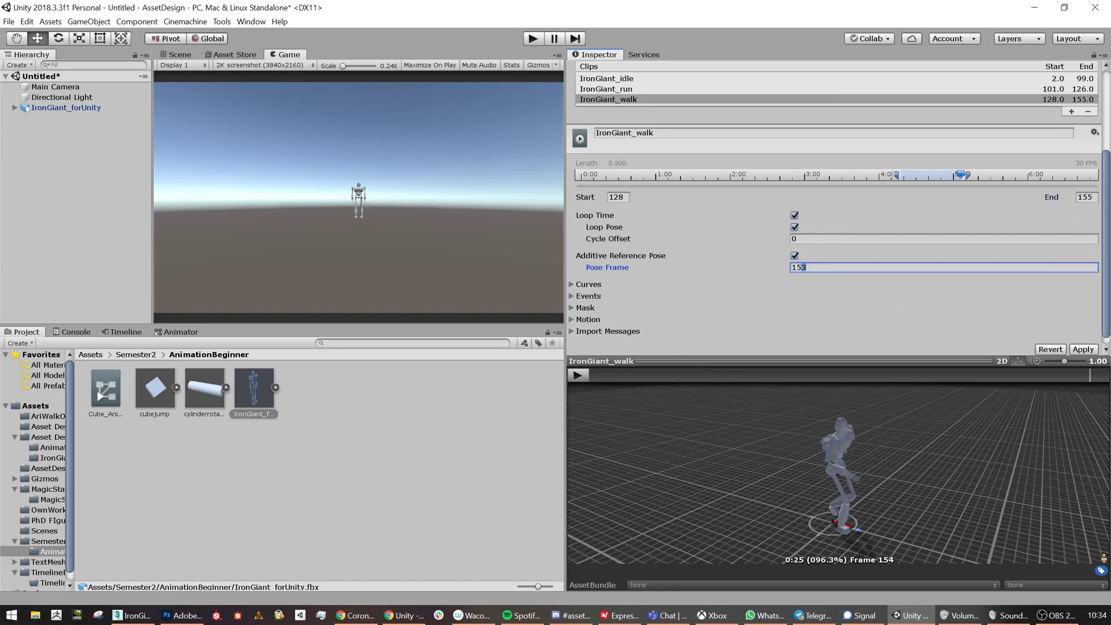
{"action": "type", "text": "4"}
{"action": "left_click", "coordinate": [574, 382]}
{"action": "left_click", "coordinate": [576, 377]}
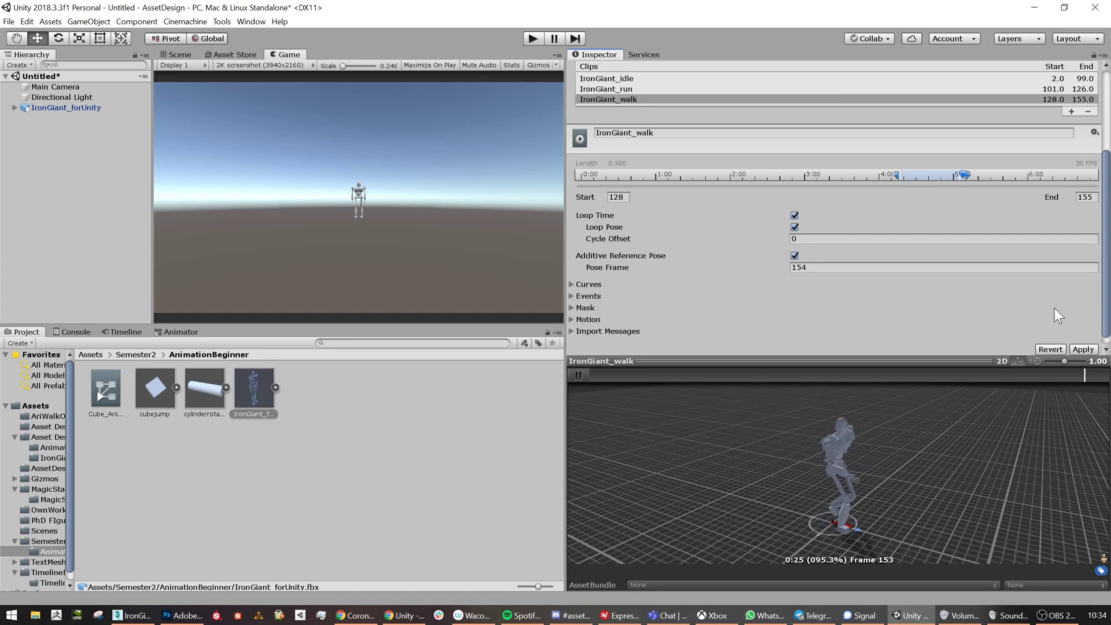
Add a fourth animation clip spanning frames 156 to 180 and play its preview
{"action": "left_click", "coordinate": [1071, 111]}
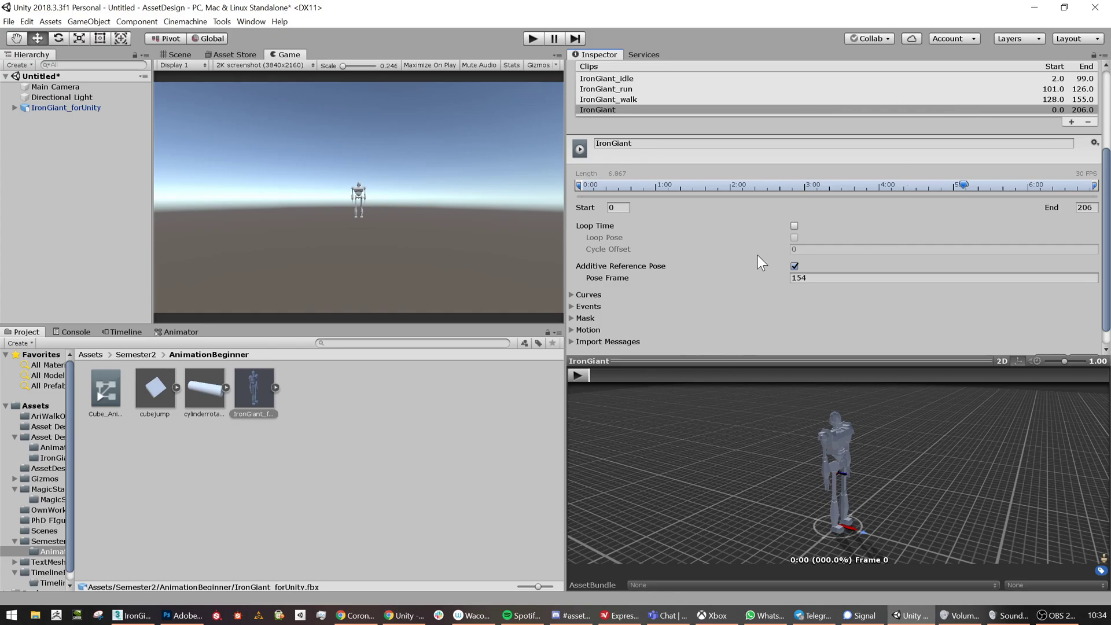
{"action": "left_click", "coordinate": [586, 207]}
{"action": "type", "text": "156"}
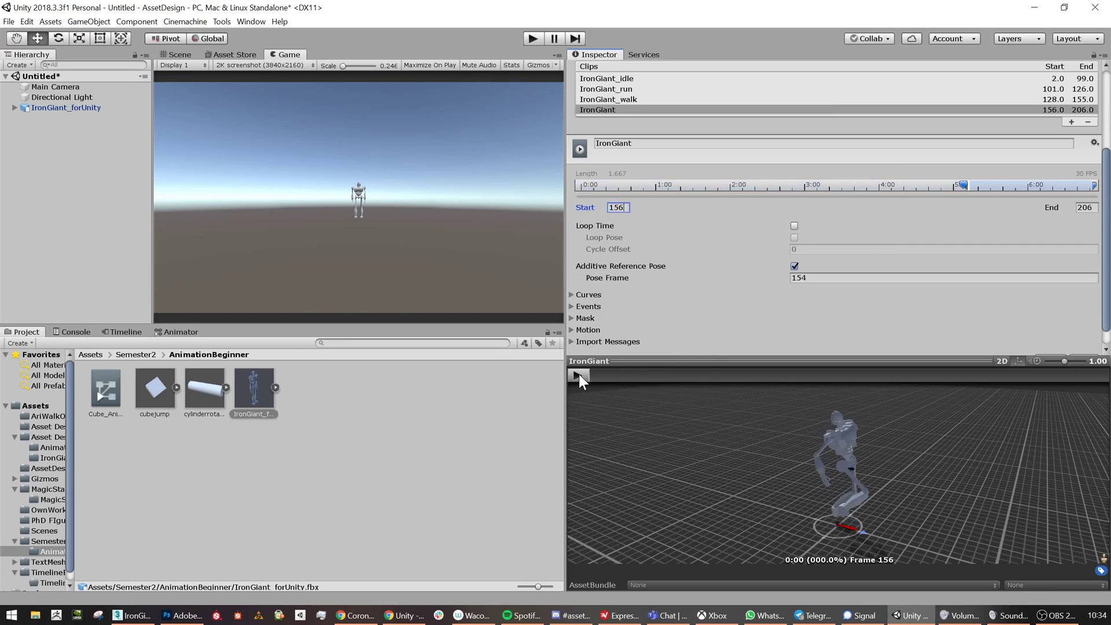
{"action": "left_click_drag", "start_coordinate": [593, 377], "coordinate": [839, 380]}
{"action": "left_click_drag", "start_coordinate": [1093, 208], "coordinate": [1008, 200]}
{"action": "type", "text": "180"}
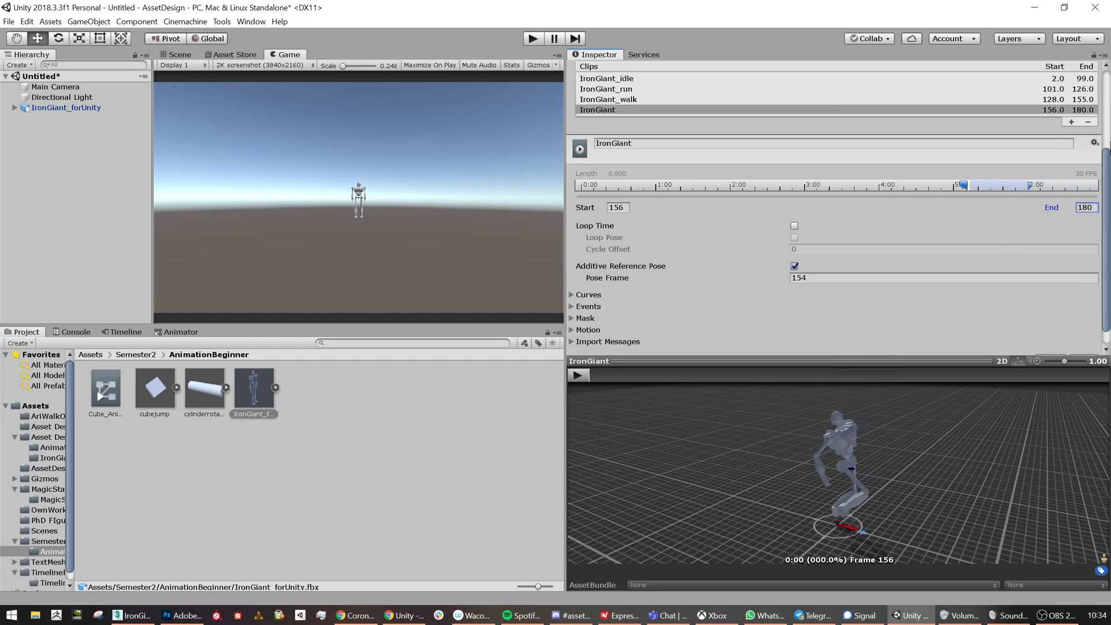
{"action": "left_click", "coordinate": [1044, 375]}
{"action": "left_click", "coordinate": [578, 375]}
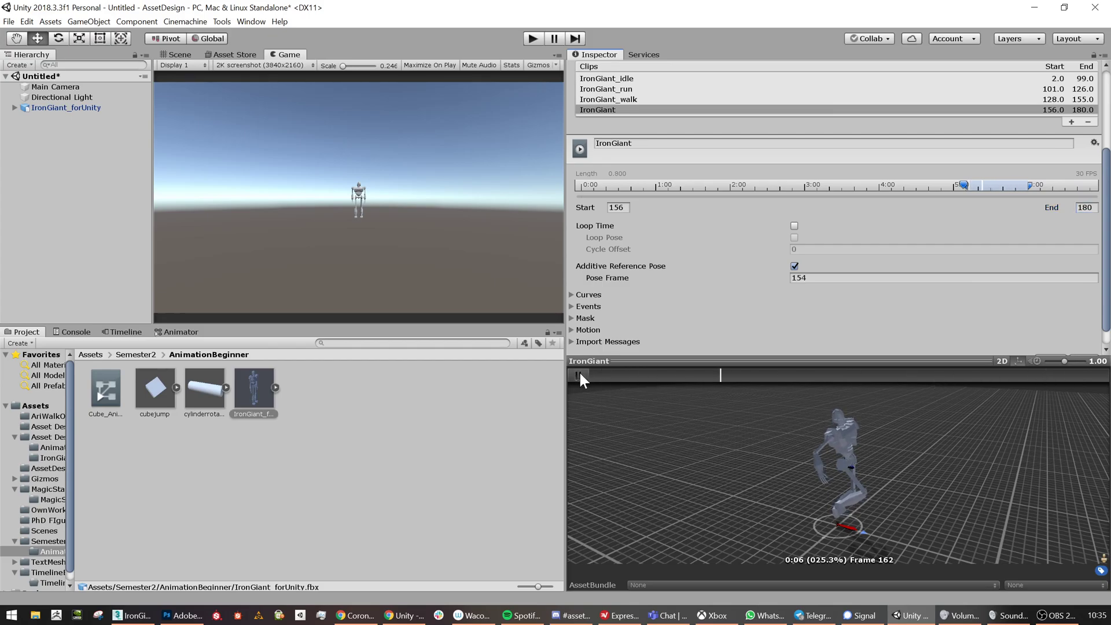
{"action": "left_click", "coordinate": [578, 375]}
Set the fourth clip's end frame to 179 and pose frame to 178, enable Loop Time and Loop Pose, and preview it
{"action": "left_click", "coordinate": [1083, 208]}
{"action": "type", "text": "179"}
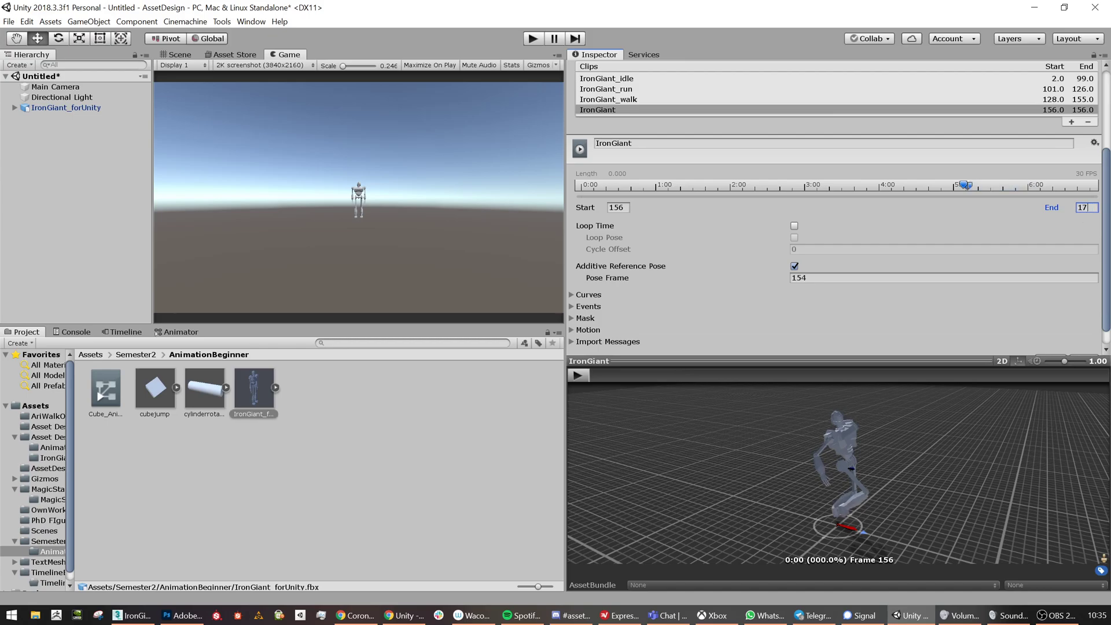
{"action": "left_click", "coordinate": [794, 226]}
{"action": "left_click", "coordinate": [800, 277]}
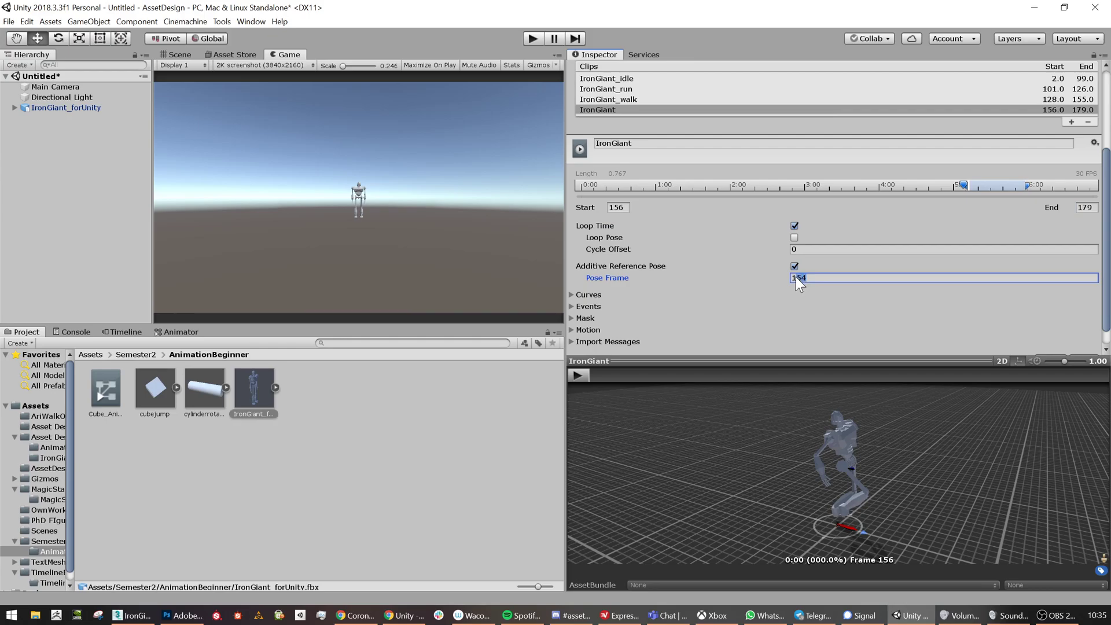
{"action": "type", "text": "178"}
{"action": "left_click", "coordinate": [794, 238]}
{"action": "left_click", "coordinate": [578, 375]}
{"action": "left_click", "coordinate": [579, 375]}
Set the fourth clip's start frame to 157 and preview the loop
{"action": "left_click", "coordinate": [620, 210]}
{"action": "type", "text": "157"}
{"action": "key", "text": "Return"}
{"action": "left_click", "coordinate": [585, 373]}
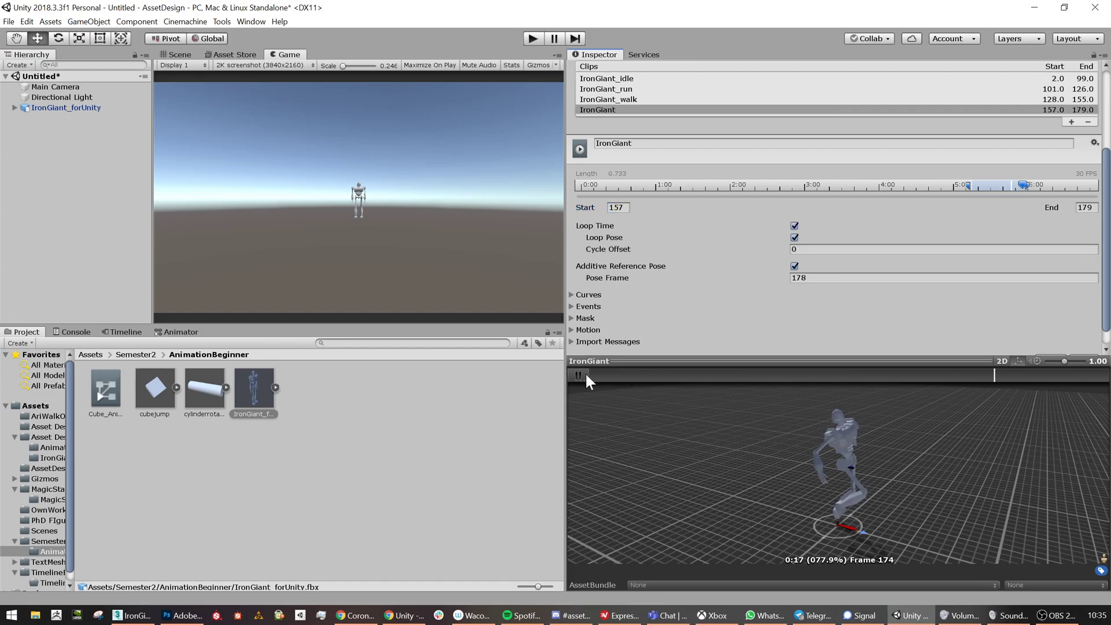
{"action": "left_click", "coordinate": [586, 375]}
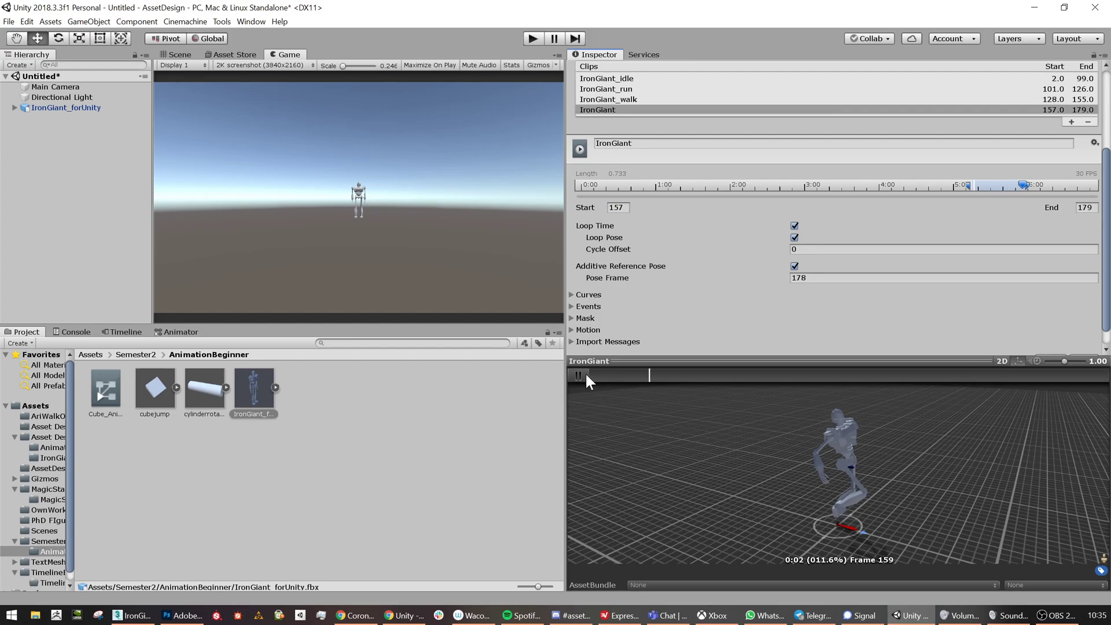
Add a fifth animation clip and rename the fourth clip as IronGiant_jump
{"action": "left_click", "coordinate": [1069, 121]}
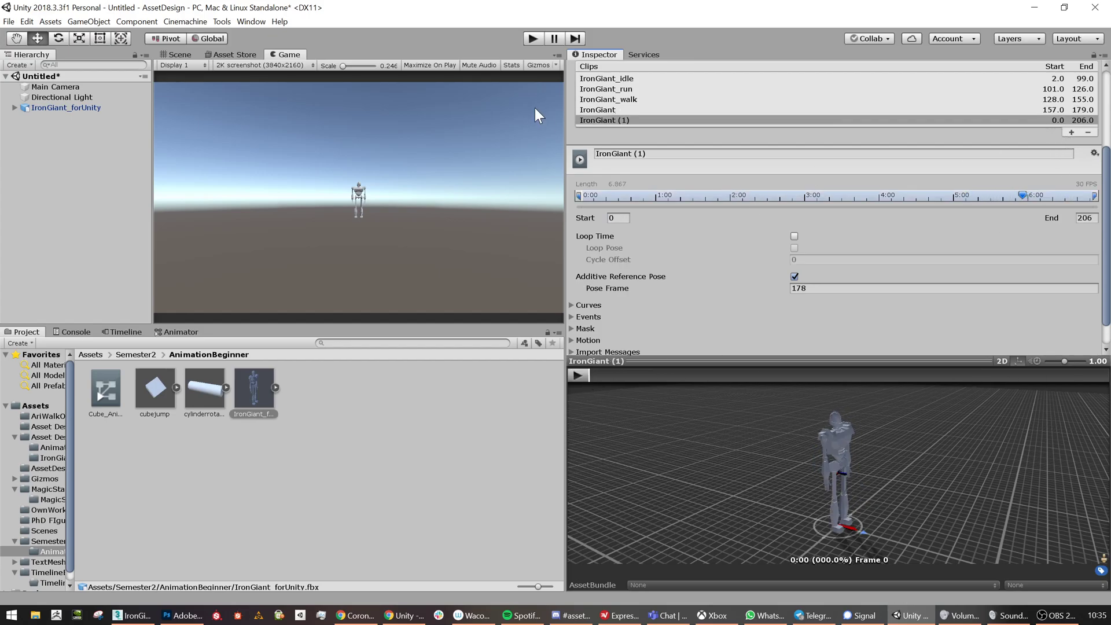
{"action": "left_click", "coordinate": [602, 109]}
{"action": "left_click", "coordinate": [642, 153]}
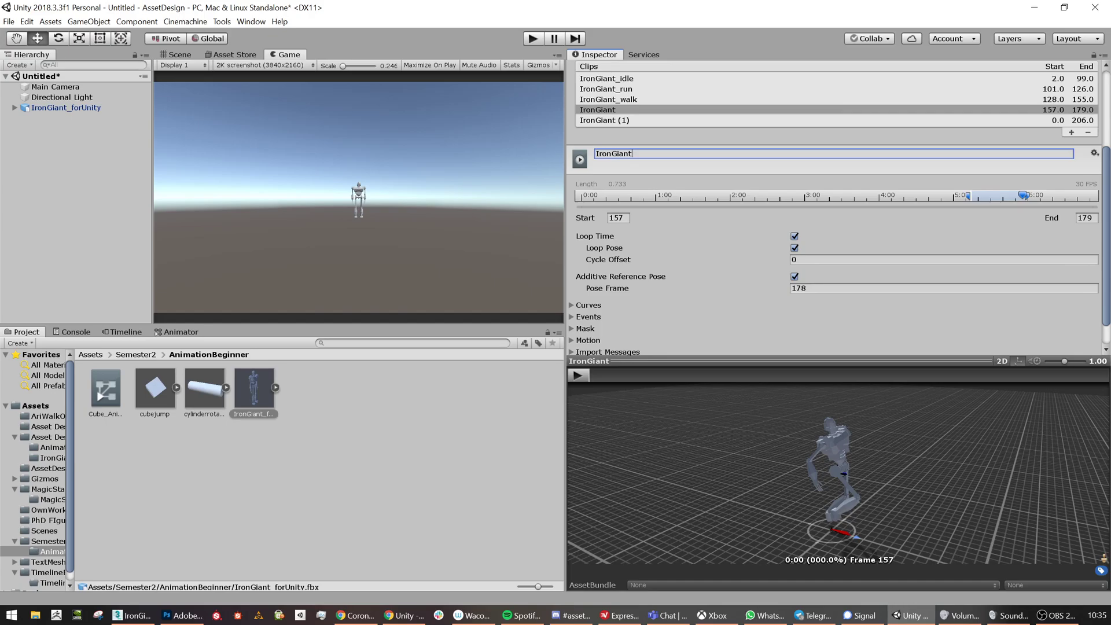
{"action": "type", "text": "_jump"}
{"action": "key", "text": "Return"}
Rename the fifth animation clip as IronGiant_fall
{"action": "left_click", "coordinate": [619, 120]}
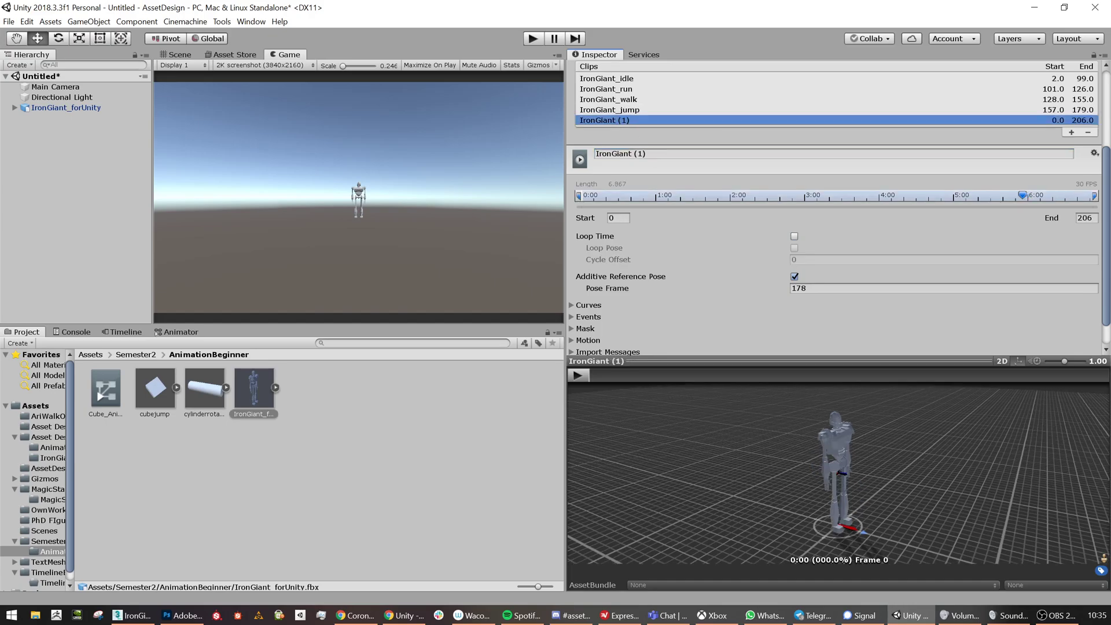
{"action": "double_click", "coordinate": [680, 154]}
{"action": "key", "text": "BackSpace"}
{"action": "type", "text": "_fall"}
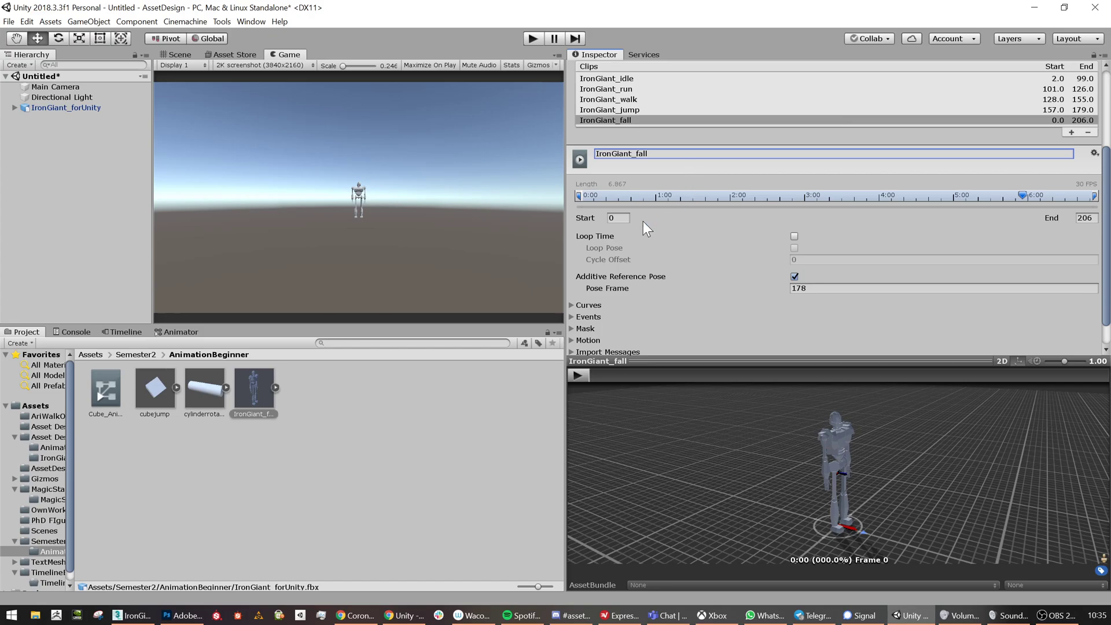
Set the IronGiant_fall clip's start frame to 181
{"action": "key", "text": "Tab"}
{"action": "type", "text": "180"}
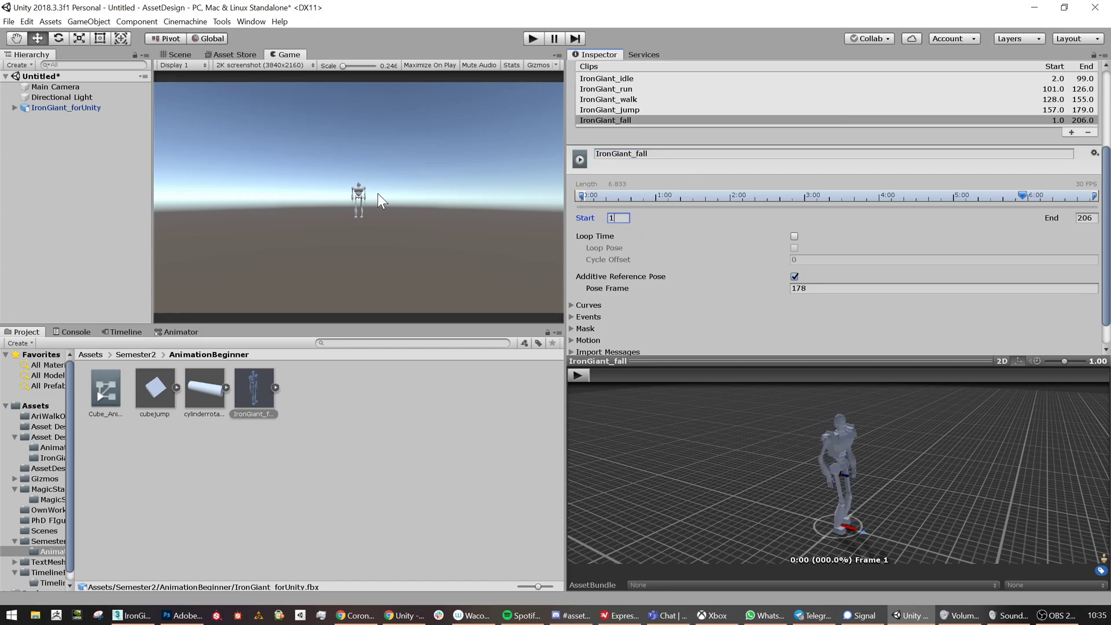
{"action": "key", "text": "BackSpace"}
{"action": "key", "text": "BackSpace"}
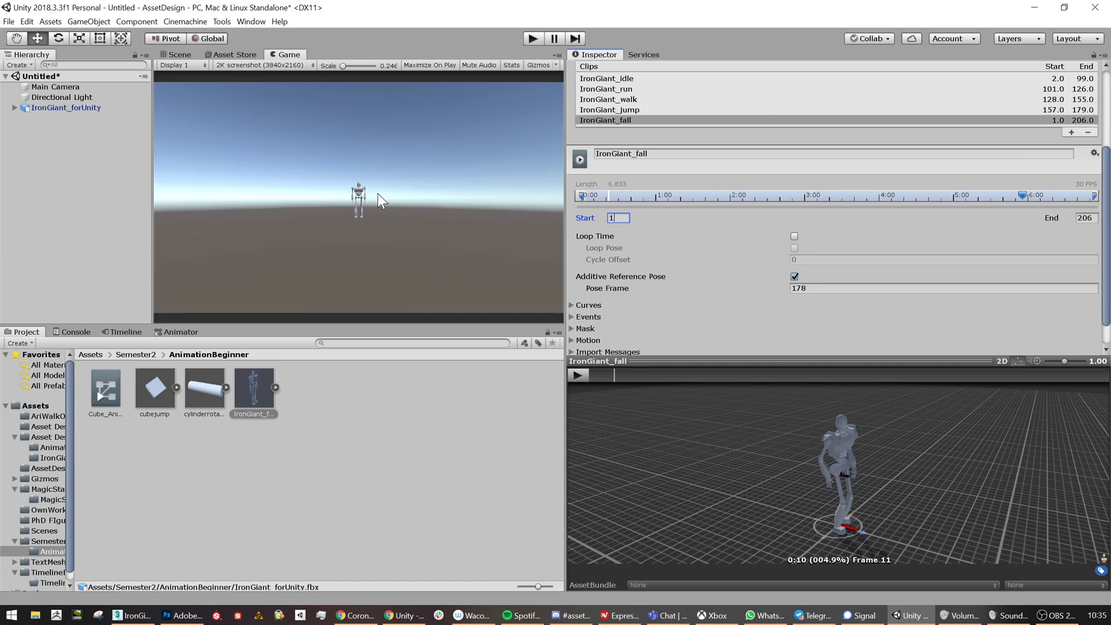
{"action": "type", "text": "81"}
{"action": "key", "text": "Tab"}
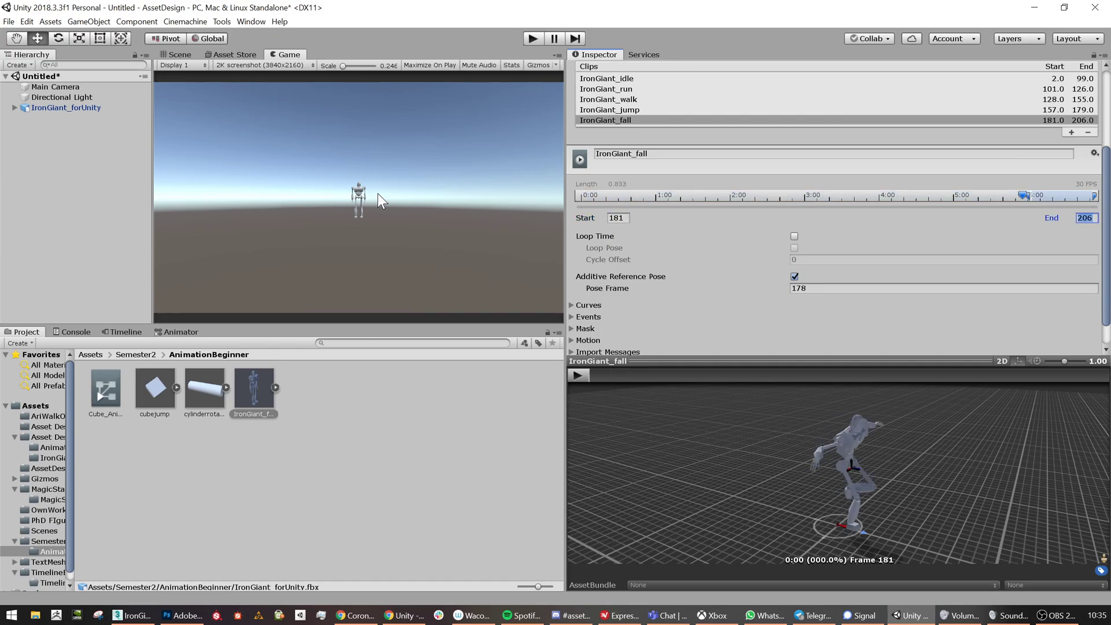
Preview the IronGiant_fall clip and set its end frame to 203
{"action": "left_click_drag", "start_coordinate": [630, 375], "coordinate": [1103, 376]}
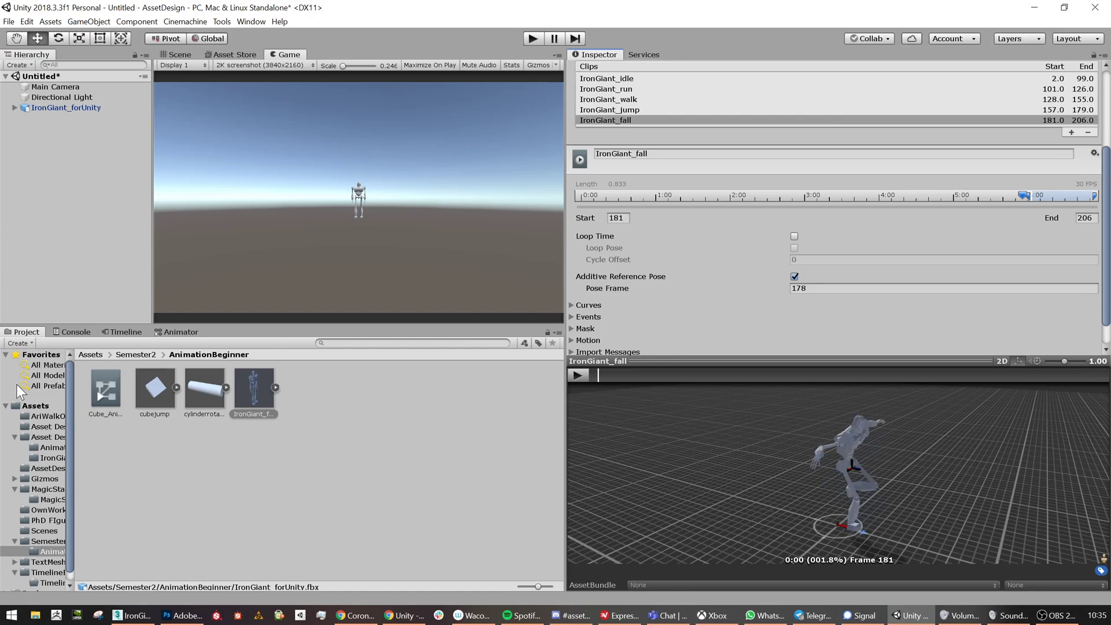
{"action": "left_click", "coordinate": [1087, 219]}
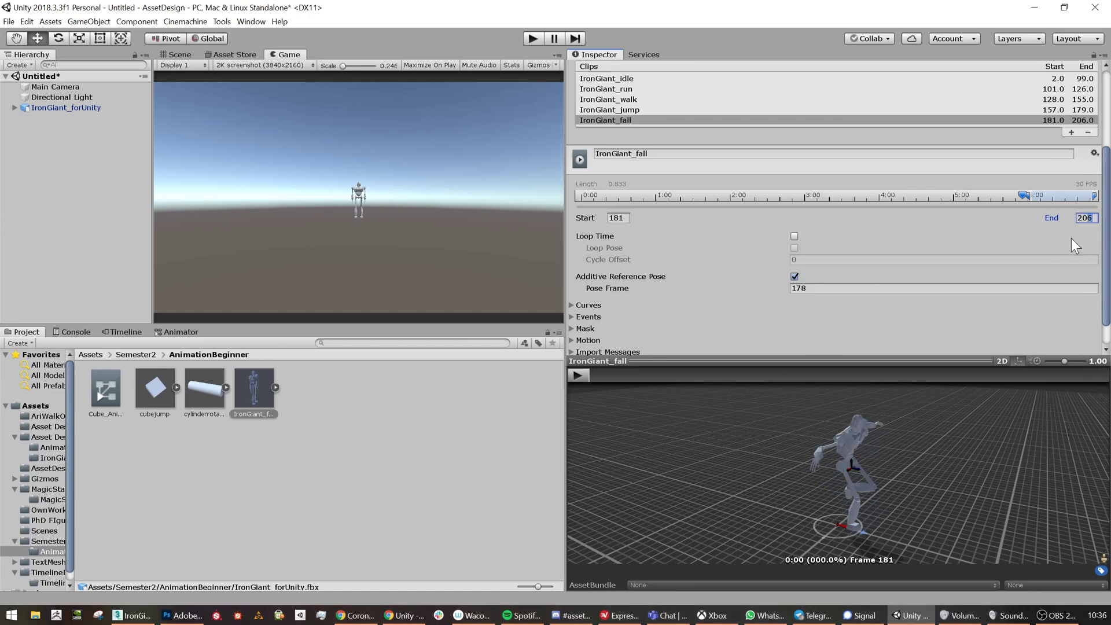
{"action": "key", "text": "BackSpace"}
{"action": "type", "text": "4"}
{"action": "left_click", "coordinate": [577, 377]}
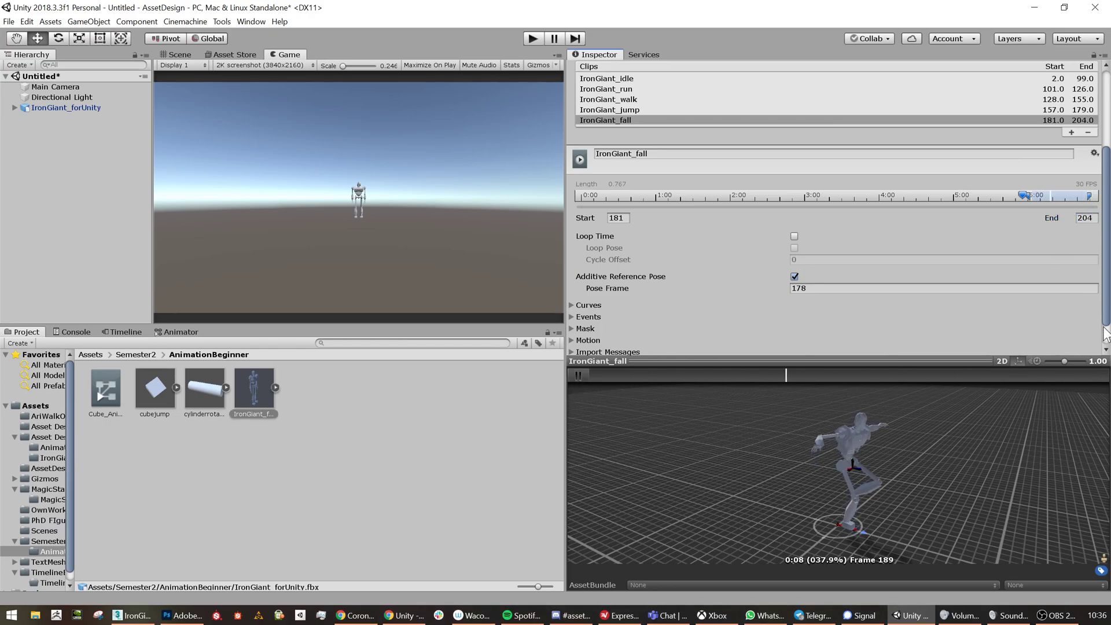
{"action": "left_click", "coordinate": [1086, 219]}
{"action": "key", "text": "BackSpace"}
{"action": "type", "text": "5"}
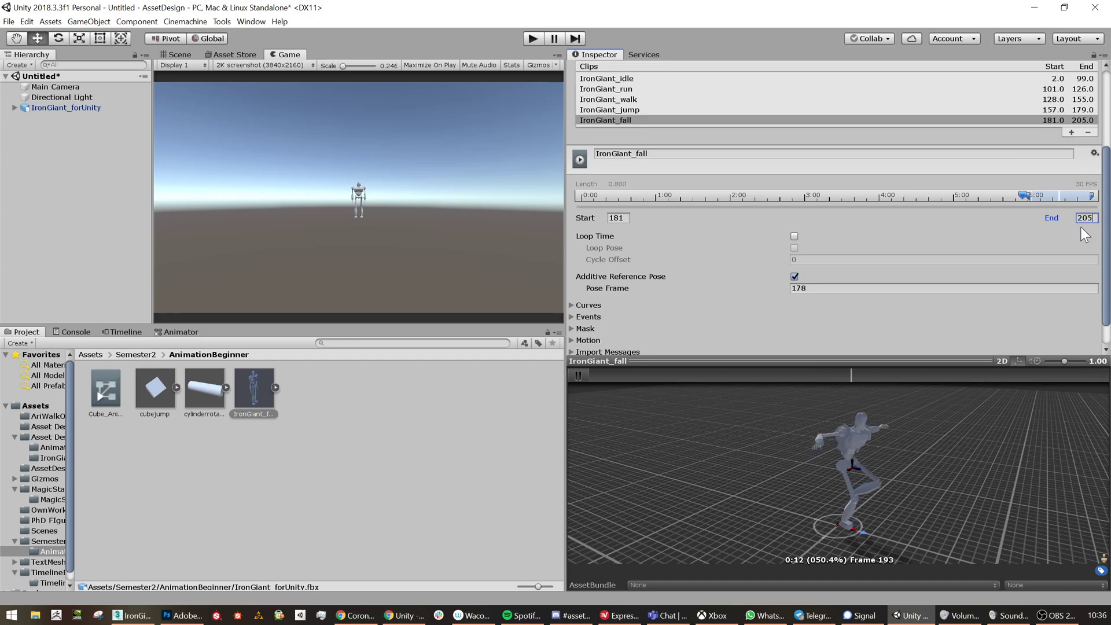
{"action": "key", "text": "BackSpace"}
{"action": "type", "text": "3"}
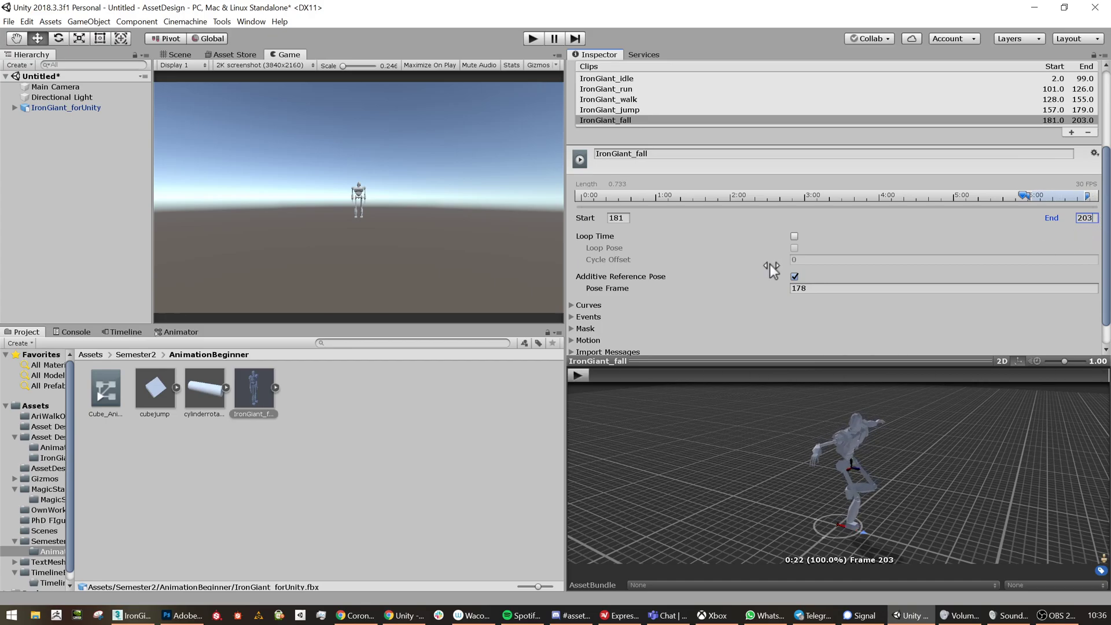
Turn on Loop Time and Loop Pose for IronGiant_fall, set its additive pose frame to 202 and preview it
{"action": "left_click", "coordinate": [796, 237]}
{"action": "left_click", "coordinate": [796, 248]}
{"action": "left_click", "coordinate": [801, 289]}
{"action": "type", "text": "202"}
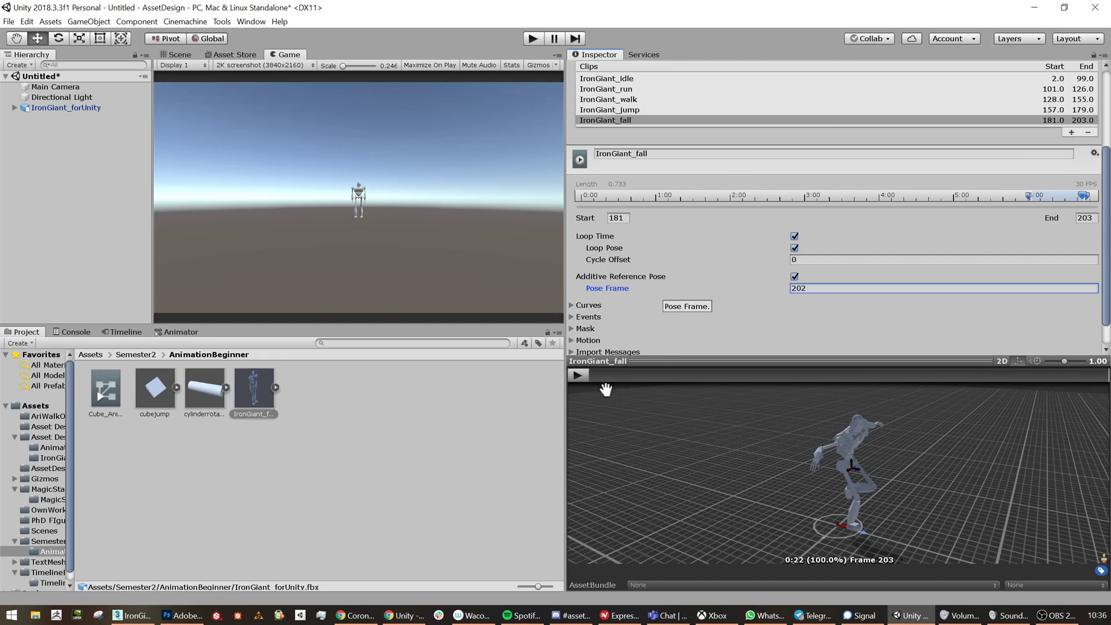
{"action": "left_click", "coordinate": [578, 376]}
{"action": "left_click", "coordinate": [577, 375]}
Set the IronGiant_fall clip's start frame to 182 and preview the loop
{"action": "left_click", "coordinate": [622, 219]}
{"action": "type", "text": "182"}
{"action": "left_click", "coordinate": [576, 375]}
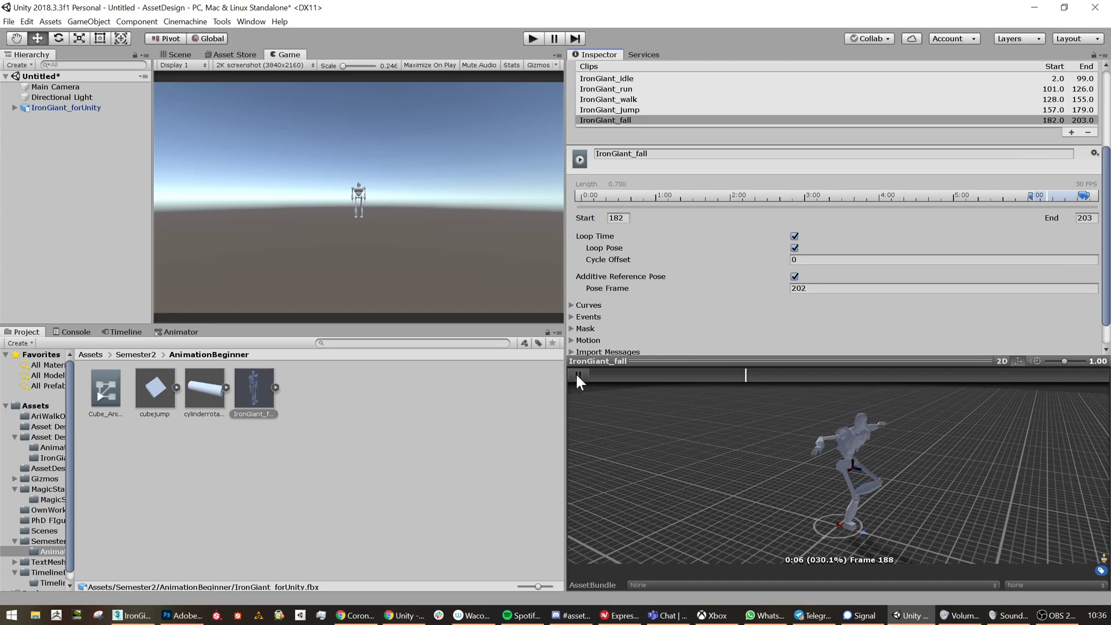
{"action": "left_click", "coordinate": [577, 376]}
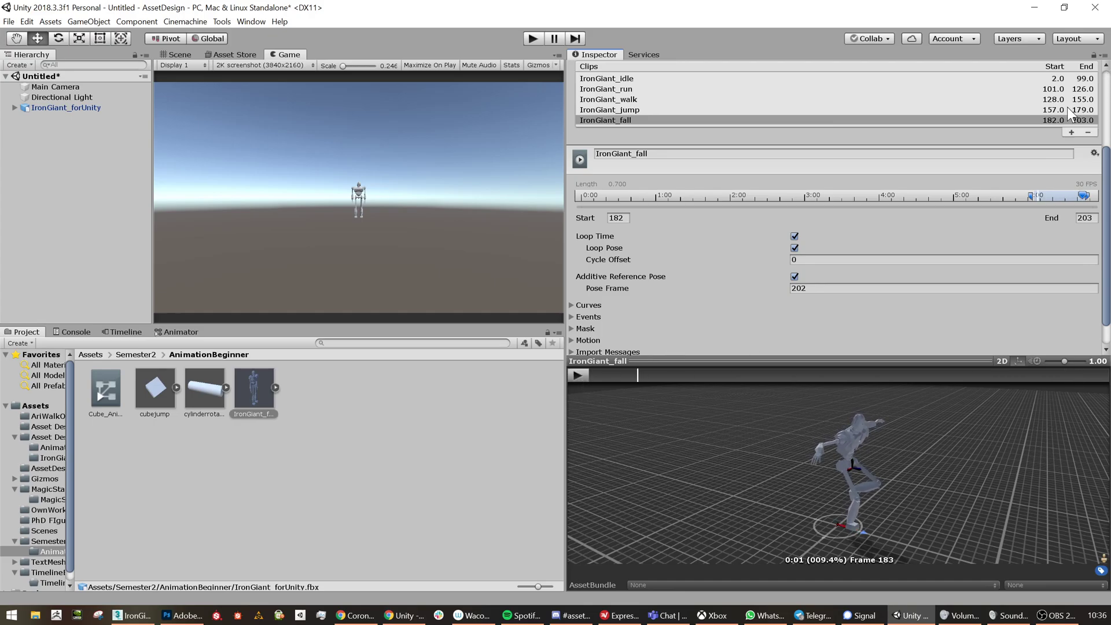
Add a sixth animation clip and name it IronGiant_hitground
{"action": "left_click", "coordinate": [1070, 131]}
{"action": "left_click", "coordinate": [671, 165]}
{"action": "left_click", "coordinate": [670, 164]}
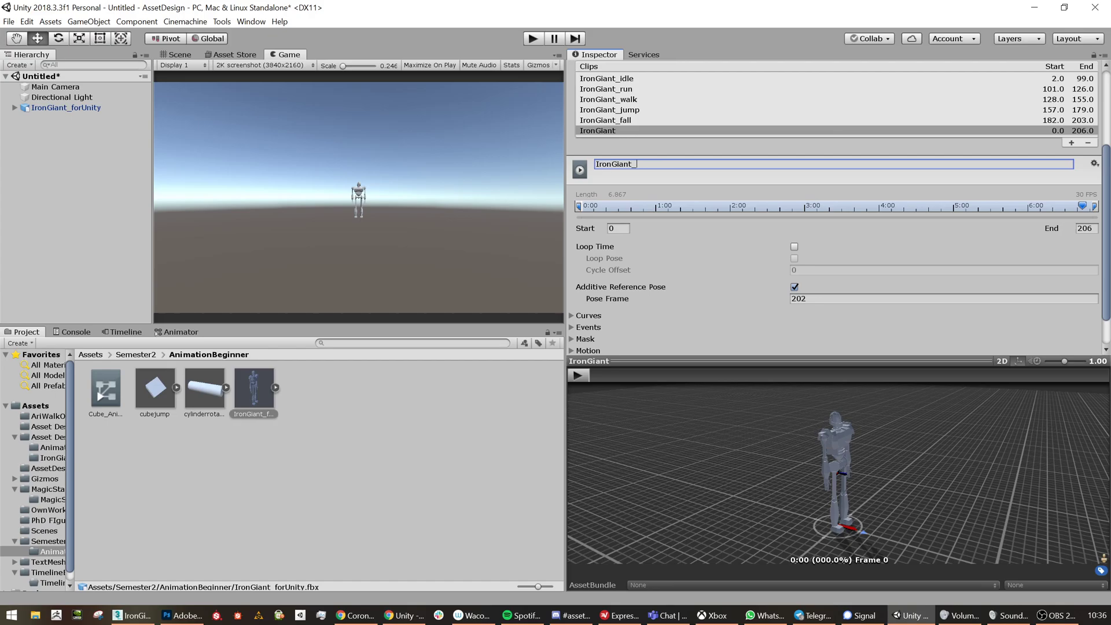
{"action": "type", "text": "_hitground"}
{"action": "key", "text": "Tab"}
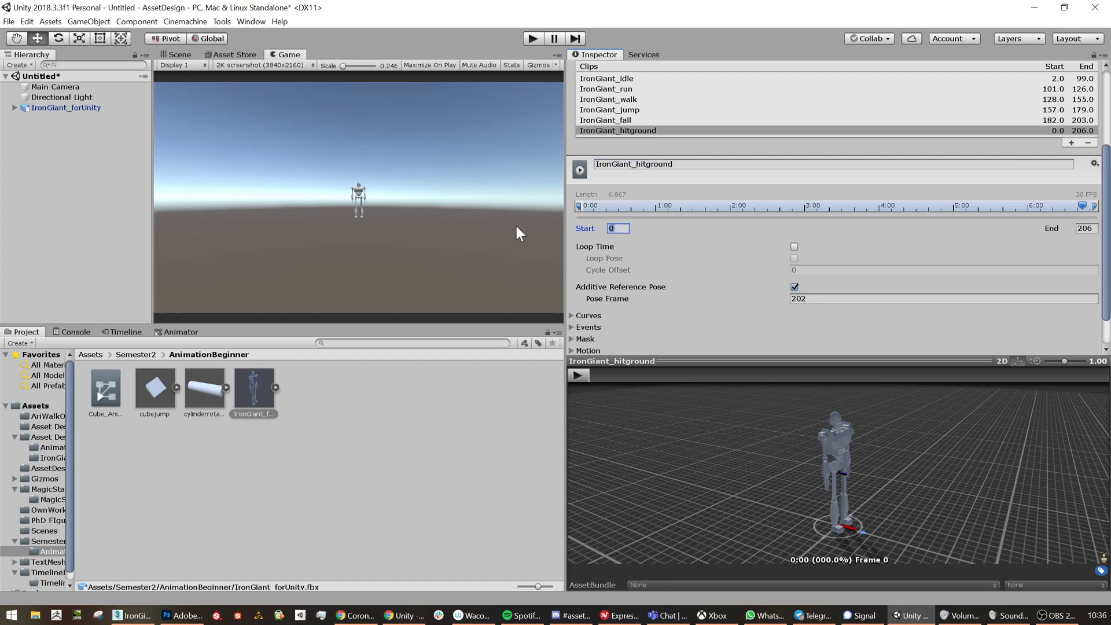
Set the IronGiant_hitground clip's start frame to 206, preview it and turn off its Additive Reference Pose
{"action": "type", "text": "205"}
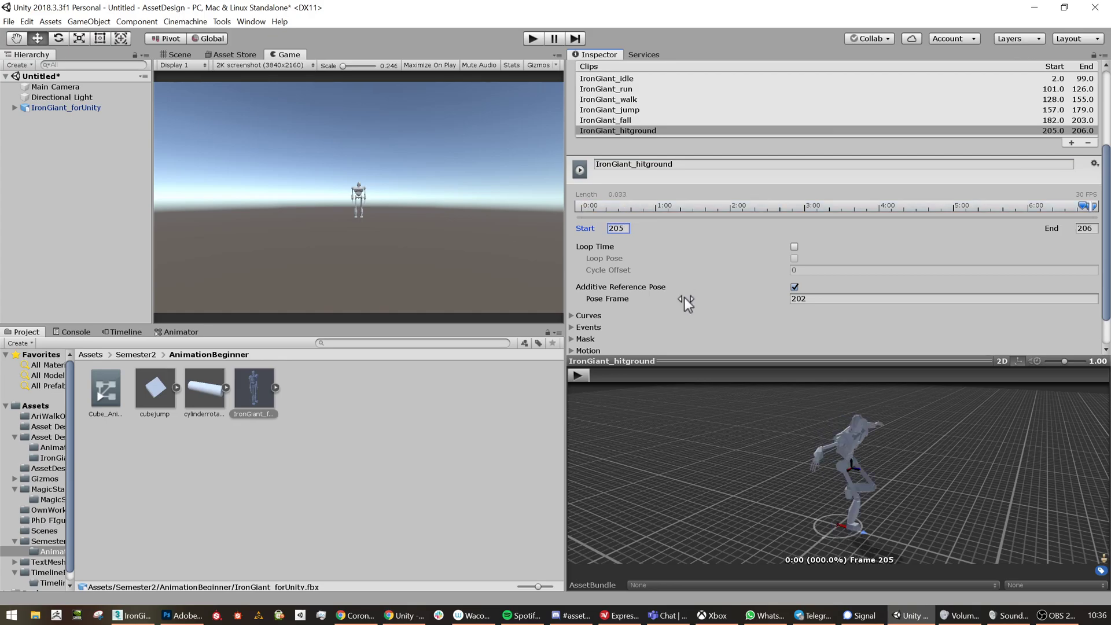
{"action": "left_click", "coordinate": [579, 375]}
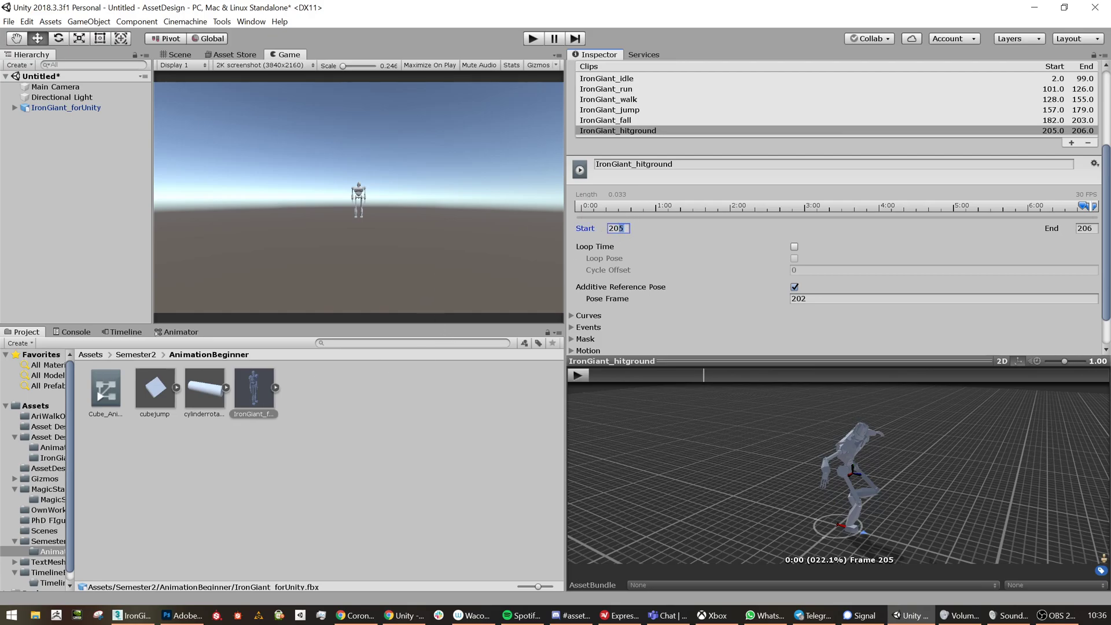
{"action": "type", "text": "6"}
{"action": "left_click", "coordinate": [598, 375]}
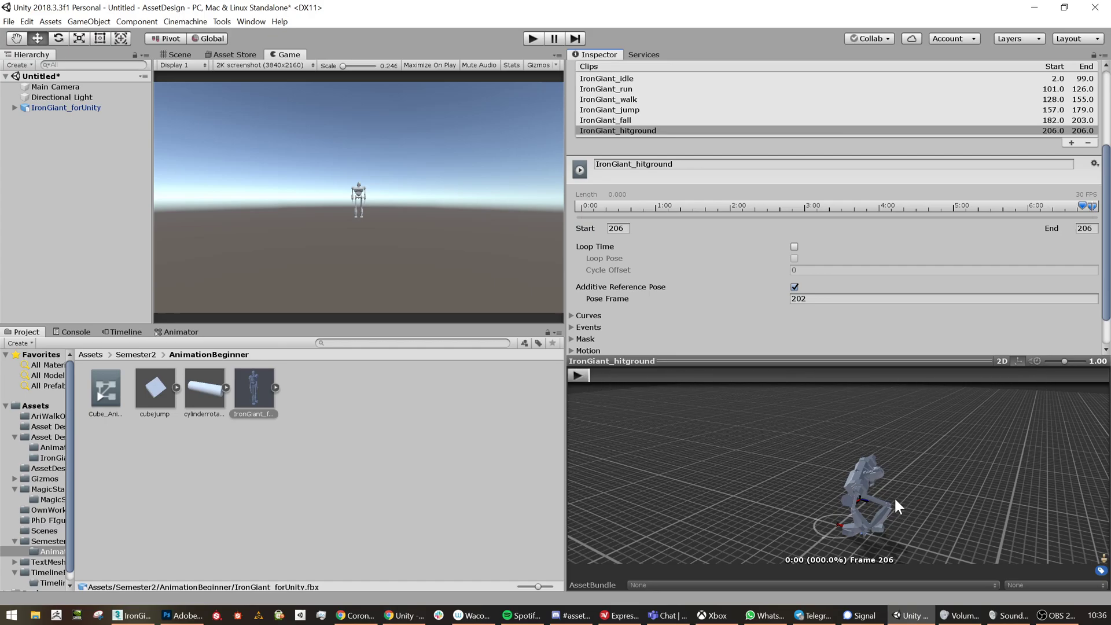
{"action": "left_click_drag", "start_coordinate": [903, 513], "coordinate": [884, 500]}
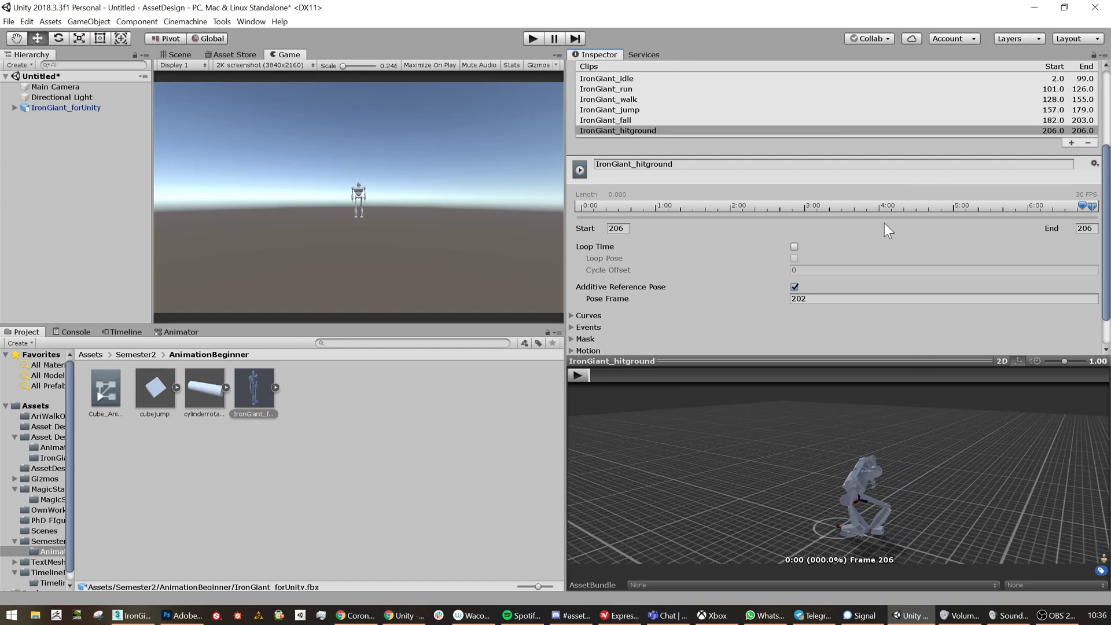
{"action": "left_click", "coordinate": [794, 286]}
Check the fall, walk, jump and idle clips, apply the import settings and inspect the IronGiant FBX asset's contents
{"action": "left_click", "coordinate": [628, 121]}
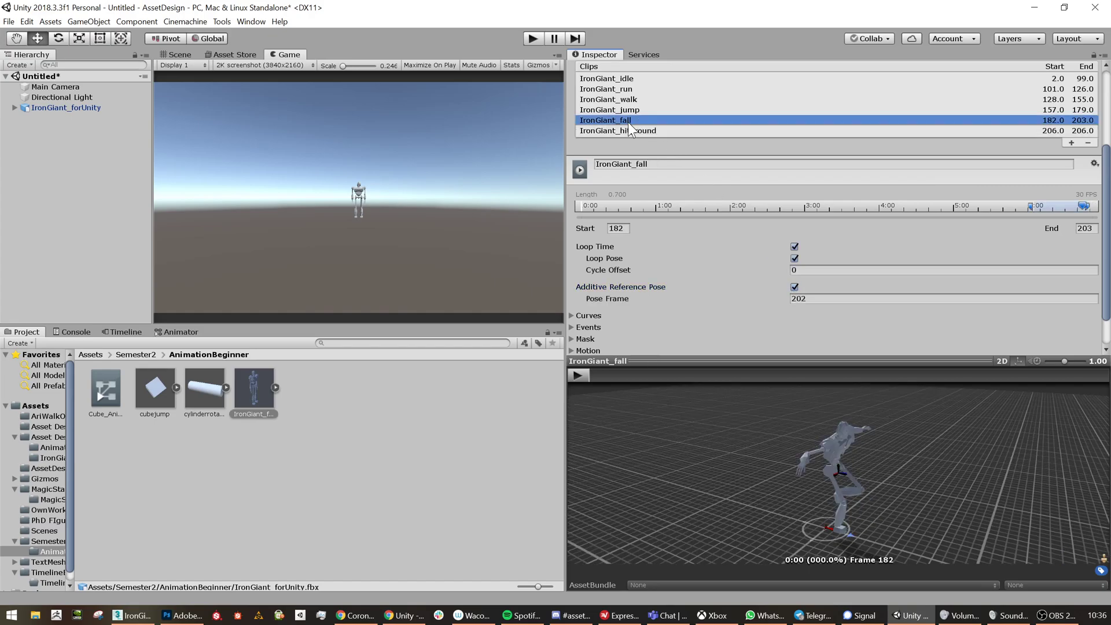
{"action": "left_click", "coordinate": [633, 101]}
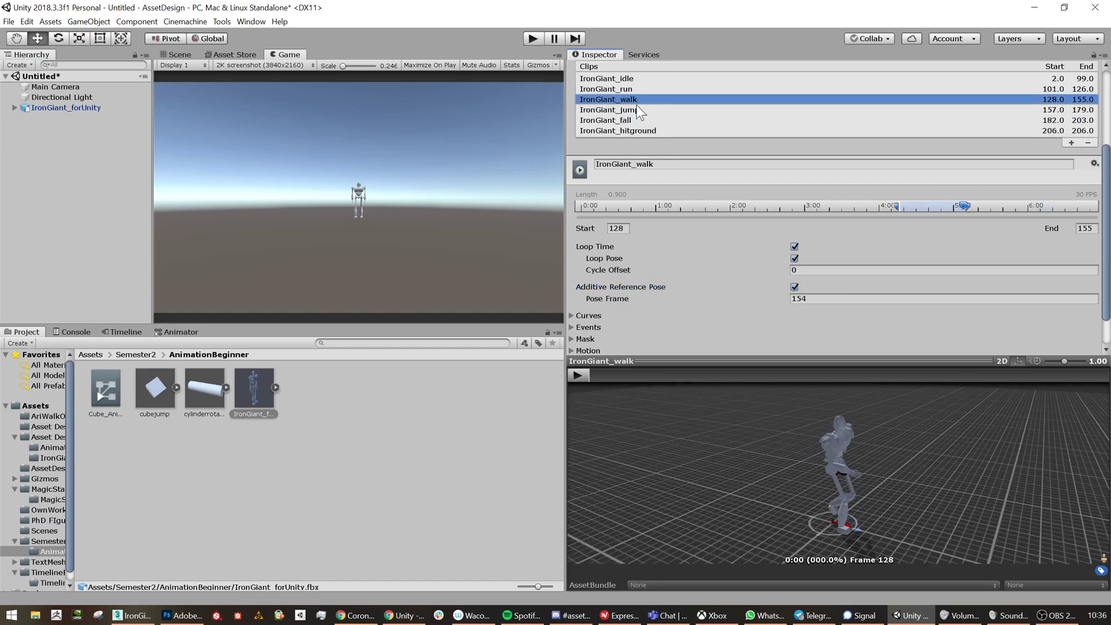
{"action": "left_click", "coordinate": [637, 110]}
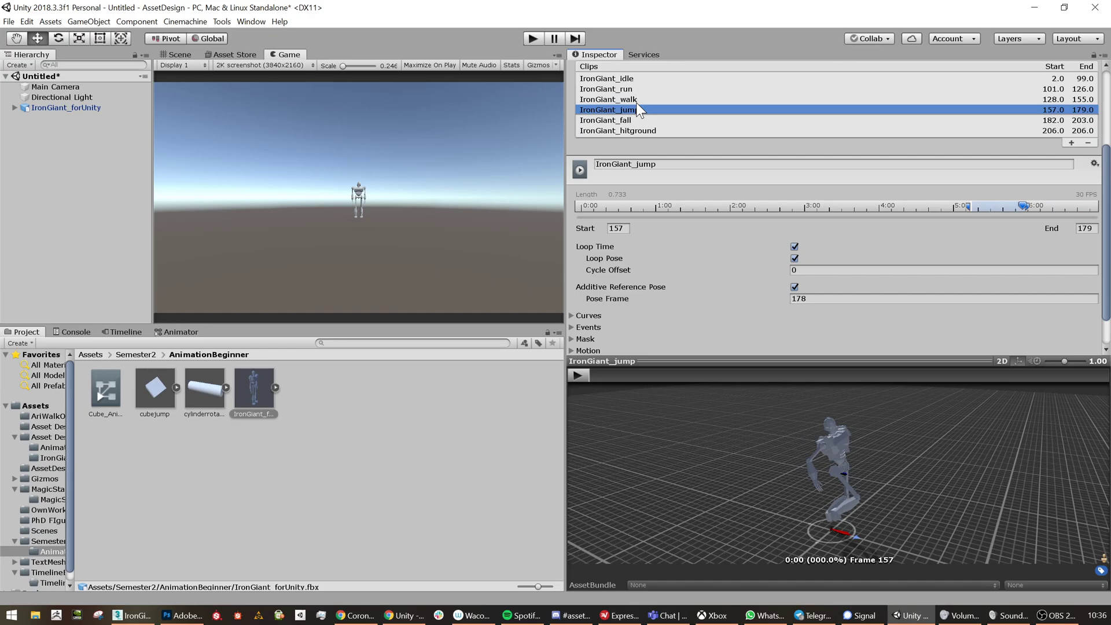
{"action": "scroll", "coordinate": [637, 105], "scroll_direction": "up", "scroll_amount": 3}
{"action": "left_click", "coordinate": [629, 157]}
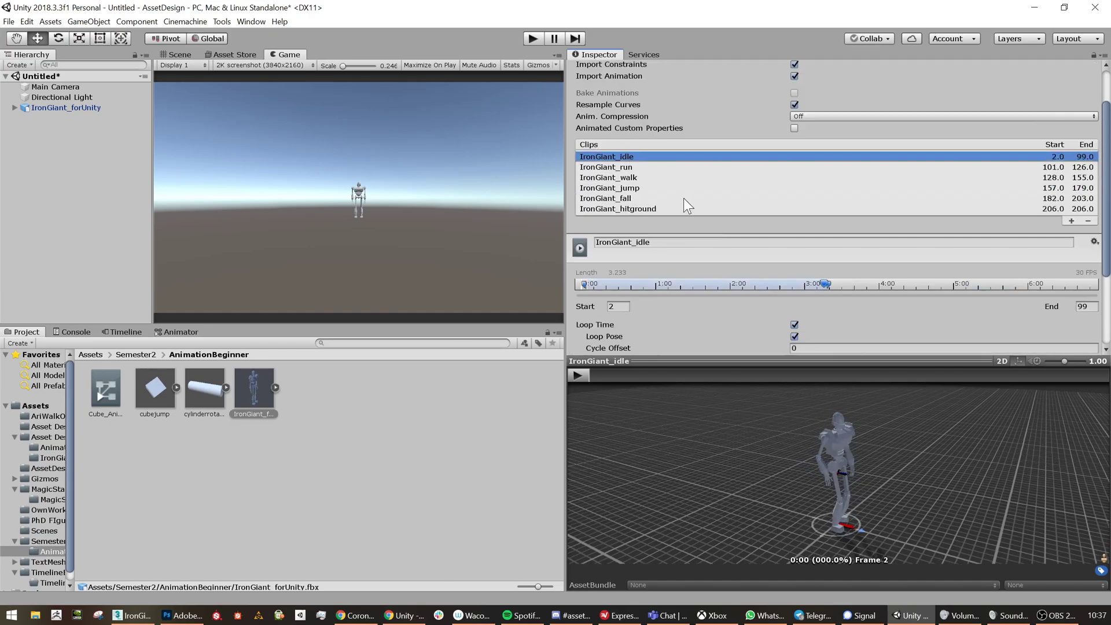
{"action": "scroll", "coordinate": [651, 206], "scroll_direction": "down", "scroll_amount": 4}
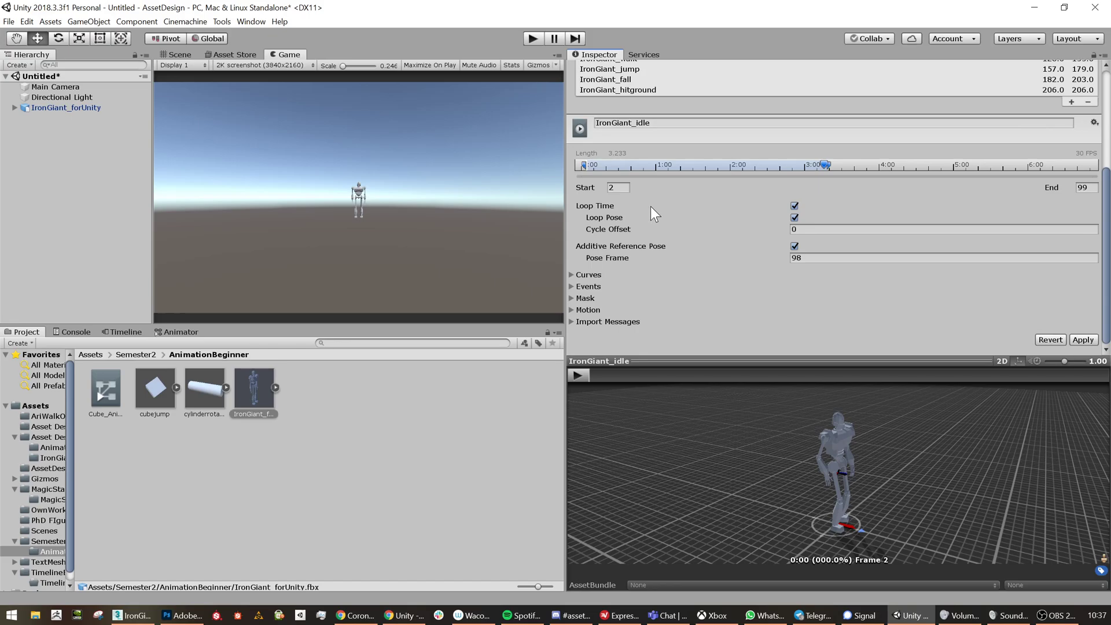
{"action": "left_click", "coordinate": [1083, 340]}
{"action": "left_click", "coordinate": [275, 386]}
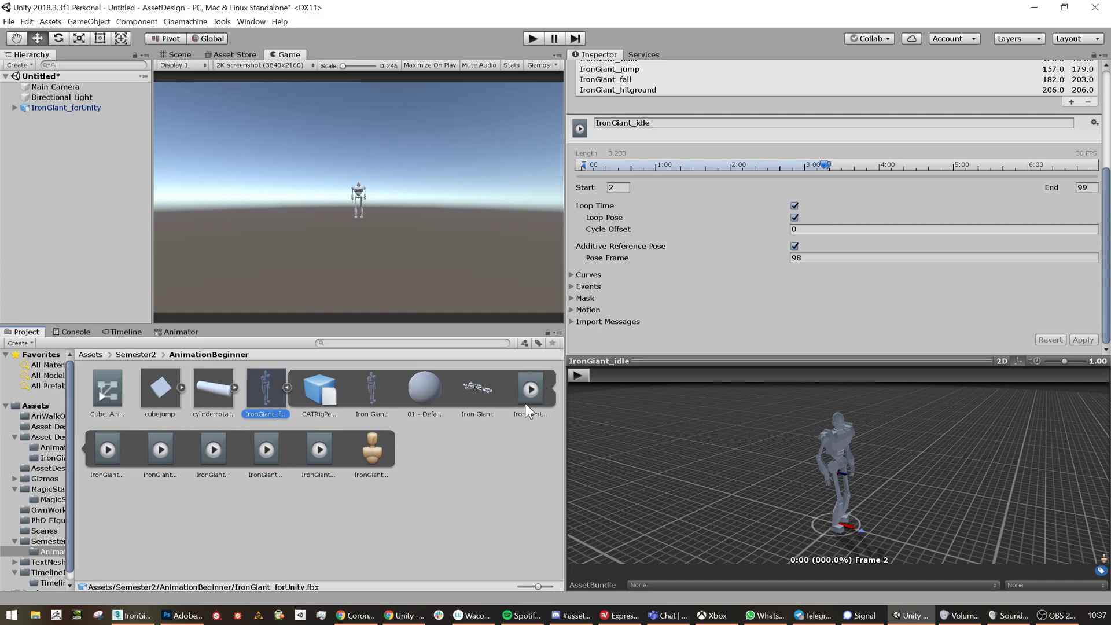
{"action": "left_click", "coordinate": [286, 389]}
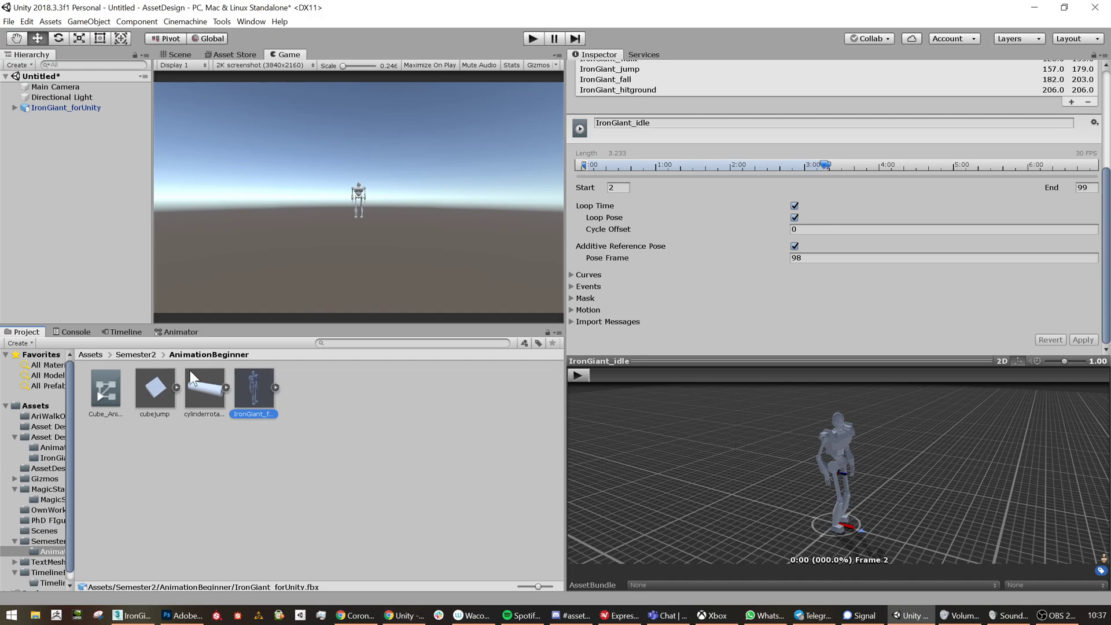
Create an animator controller in the AnimationBeginner folder and name it IronGiant Animator Controller
{"action": "left_click", "coordinate": [174, 331]}
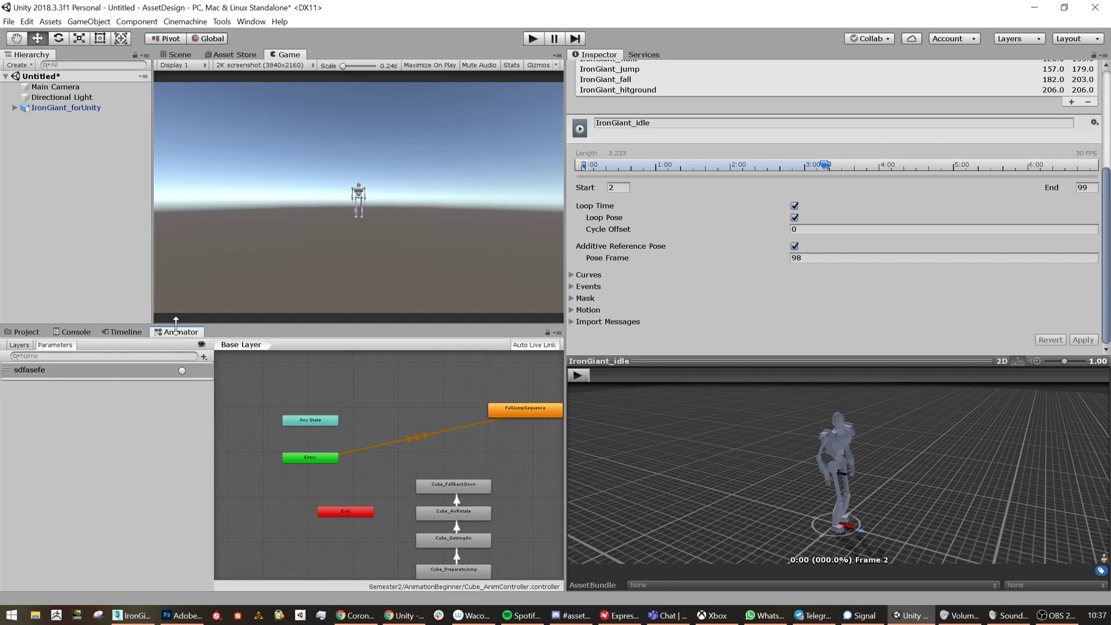
{"action": "left_click", "coordinate": [23, 332]}
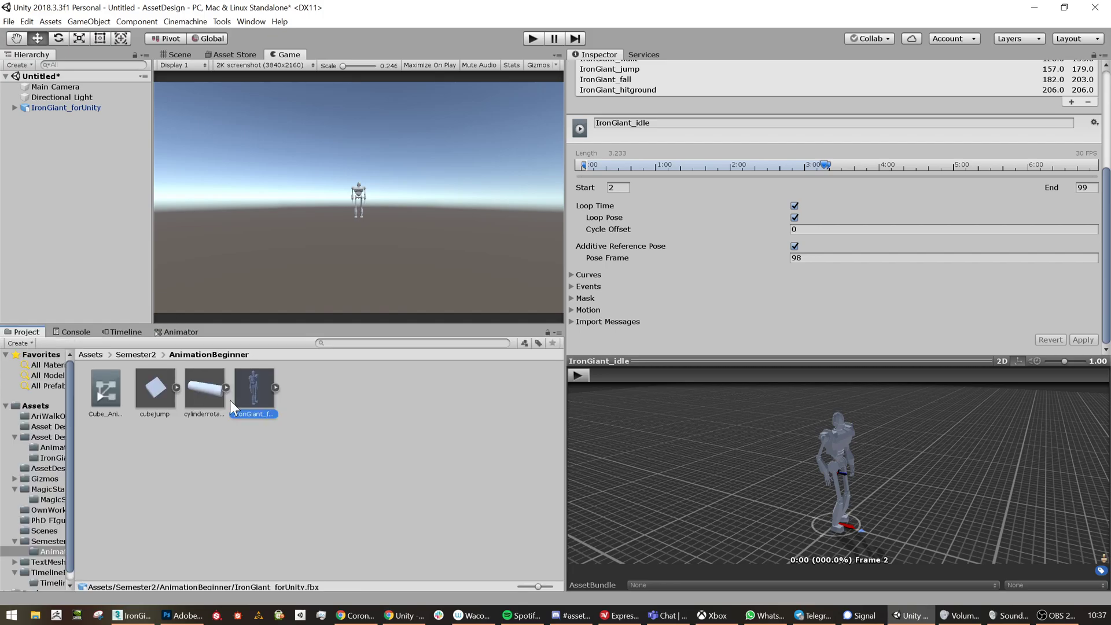
{"action": "left_click", "coordinate": [329, 407]}
{"action": "right_click", "coordinate": [329, 407]}
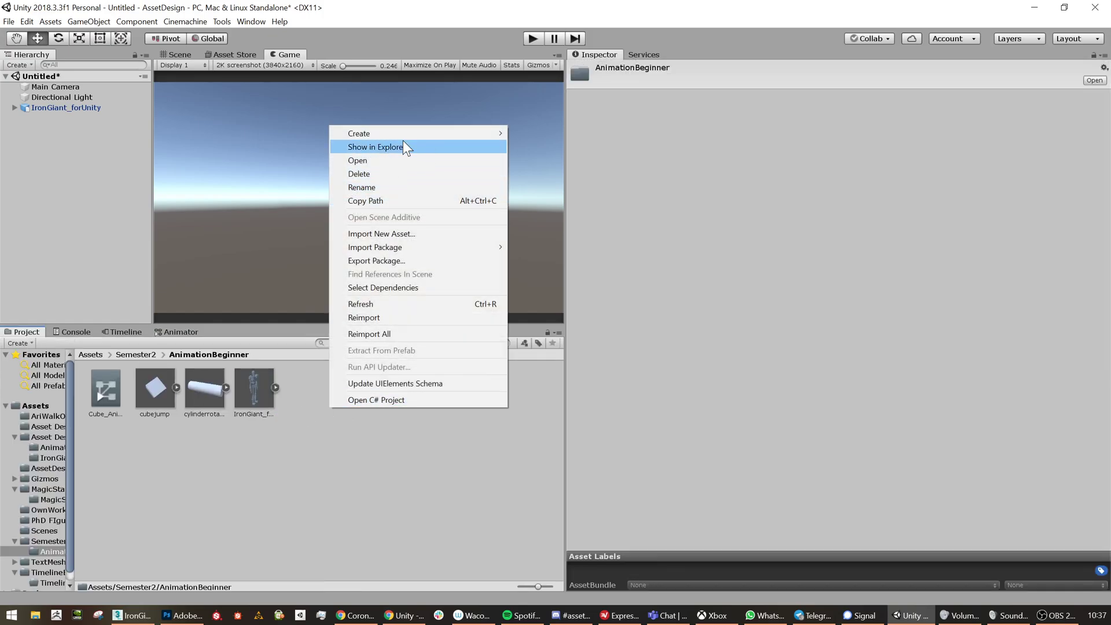
{"action": "mouse_move", "coordinate": [406, 137]}
{"action": "left_click", "coordinate": [568, 407]}
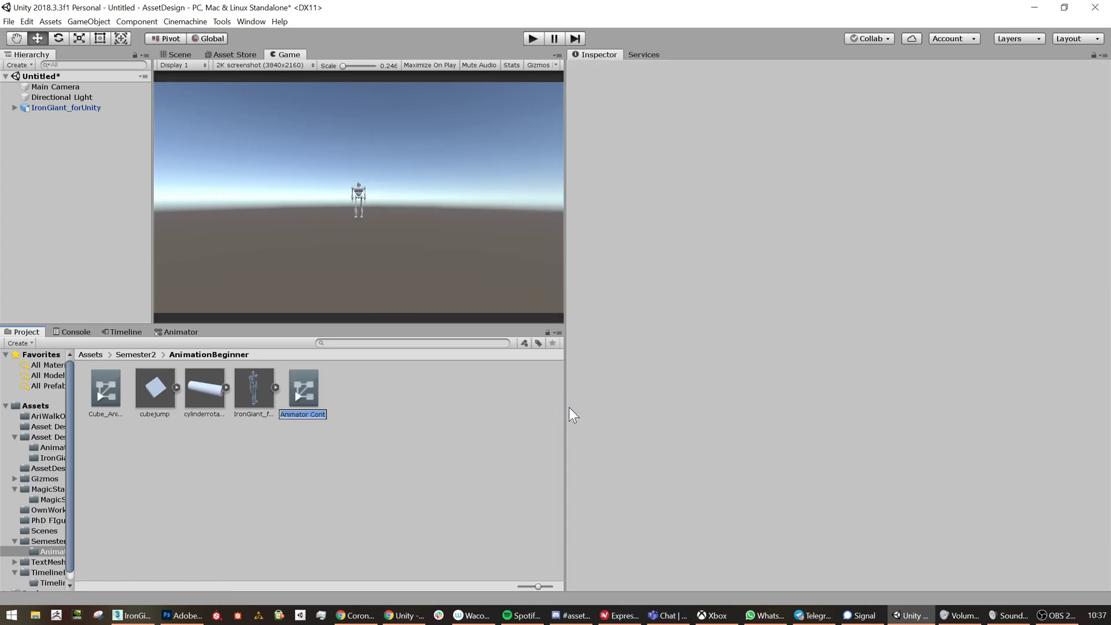
{"action": "key", "text": "Home"}
{"action": "type", "text": "IronGiant"}
{"action": "key", "text": "Return"}
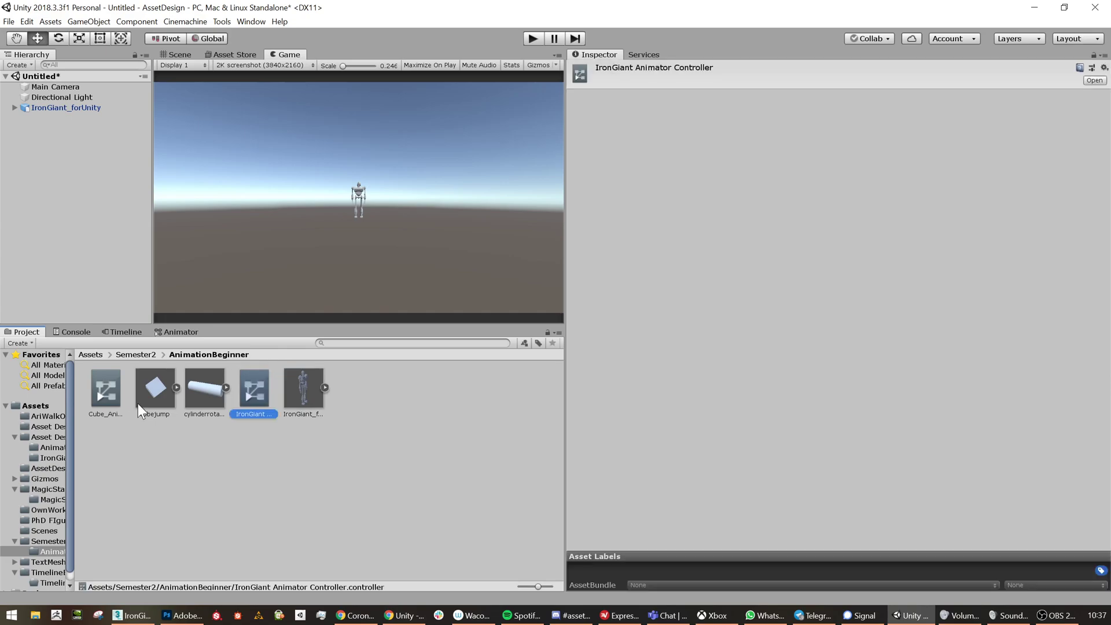
Assign the IronGiant Animator Controller to the Animator component of IronGiant_forUnity in the scene
{"action": "left_click_drag", "start_coordinate": [263, 384], "coordinate": [67, 112]}
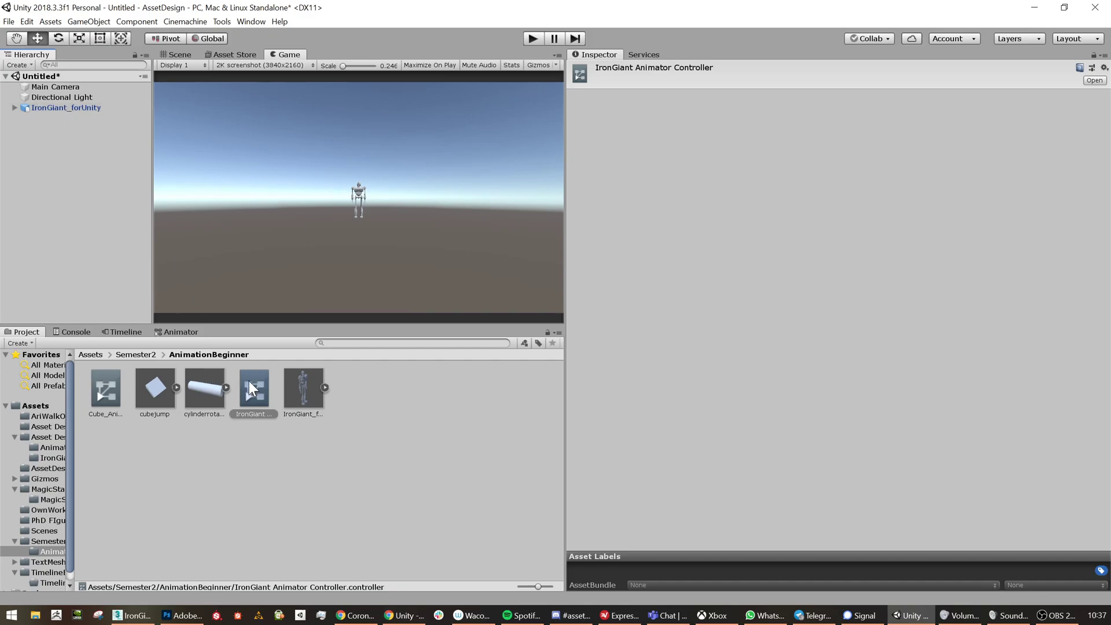
{"action": "left_click", "coordinate": [57, 103]}
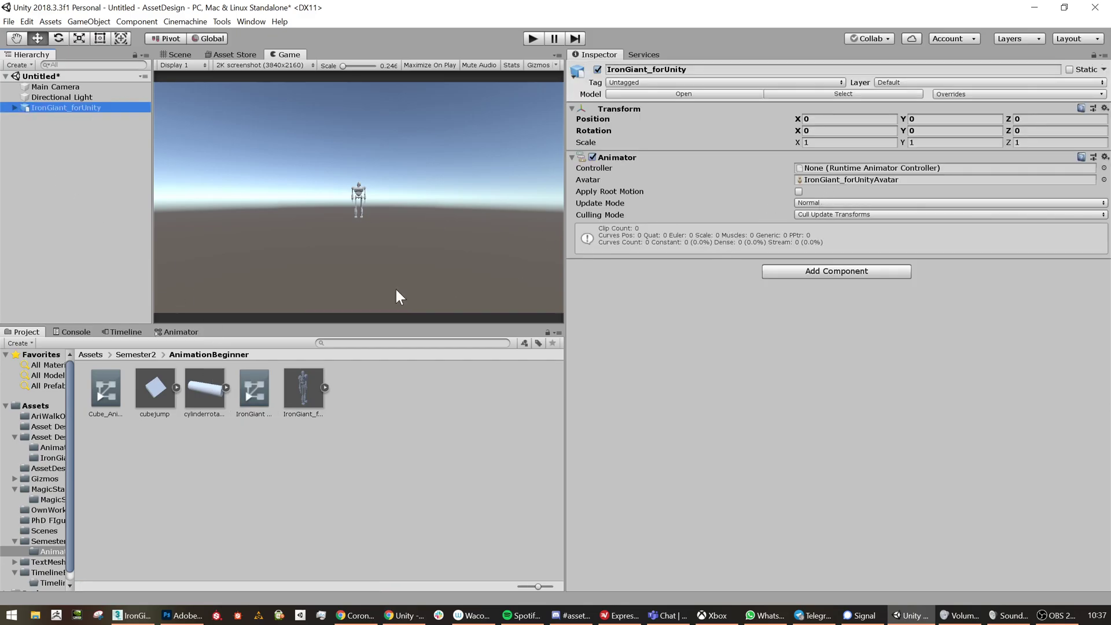
{"action": "left_click_drag", "start_coordinate": [255, 382], "coordinate": [838, 171]}
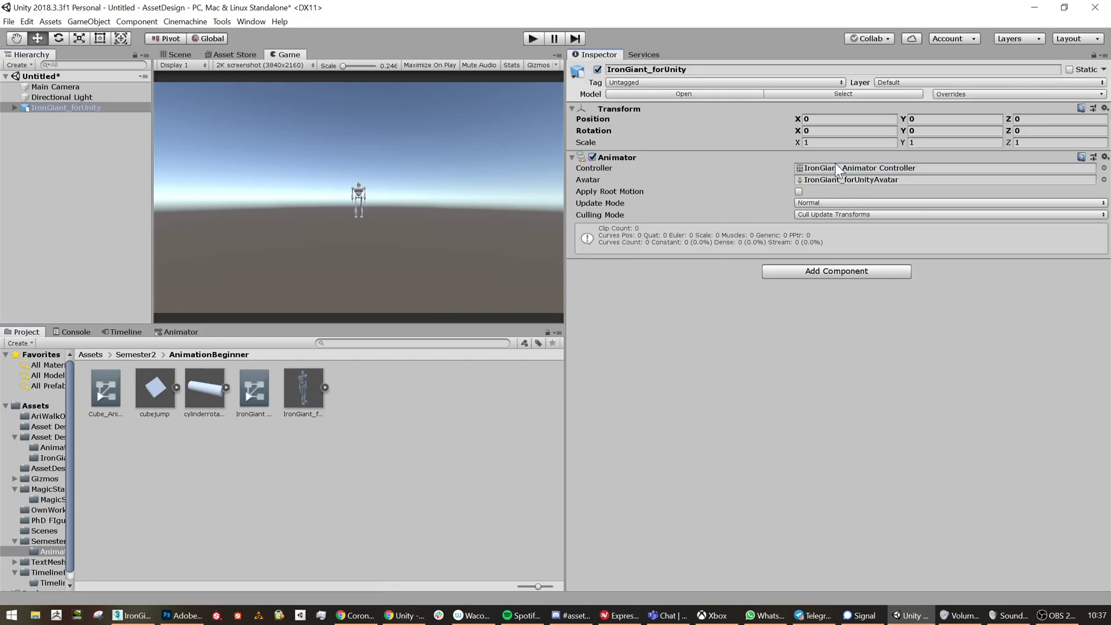
{"action": "left_click", "coordinate": [253, 396]}
{"action": "left_click", "coordinate": [77, 109]}
Expand the IronGiant FBX asset's contents and float the Animator window beside them, showing the IronGiant_forUnity object's controller
{"action": "left_click", "coordinate": [327, 387]}
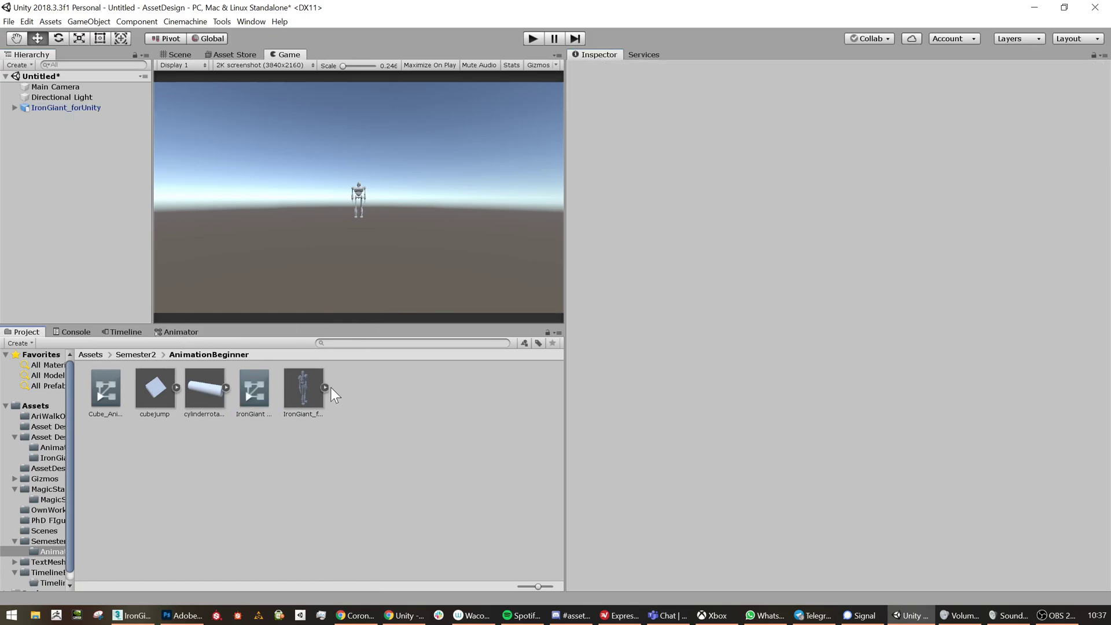
{"action": "left_click", "coordinate": [181, 331]}
{"action": "left_click_drag", "start_coordinate": [182, 334], "coordinate": [838, 359]}
{"action": "left_click", "coordinate": [64, 111]}
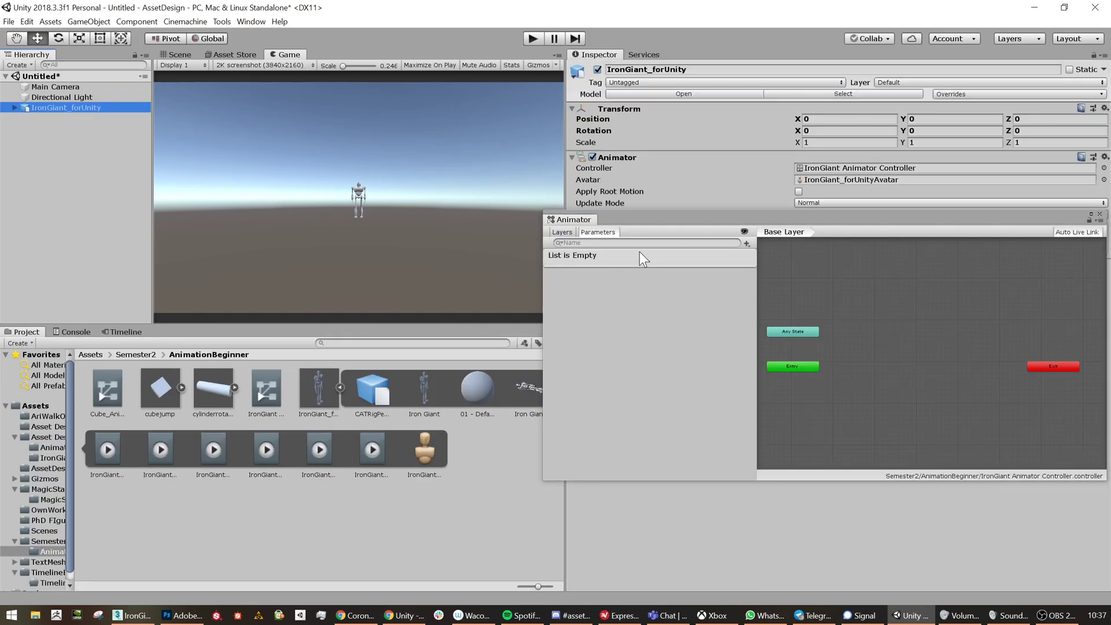
{"action": "mouse_move", "coordinate": [647, 217]}
{"action": "left_mouse_down"}
{"action": "mouse_move", "coordinate": [645, 239]}
{"action": "mouse_move", "coordinate": [682, 211]}
{"action": "mouse_move", "coordinate": [654, 227]}
{"action": "left_mouse_up"}
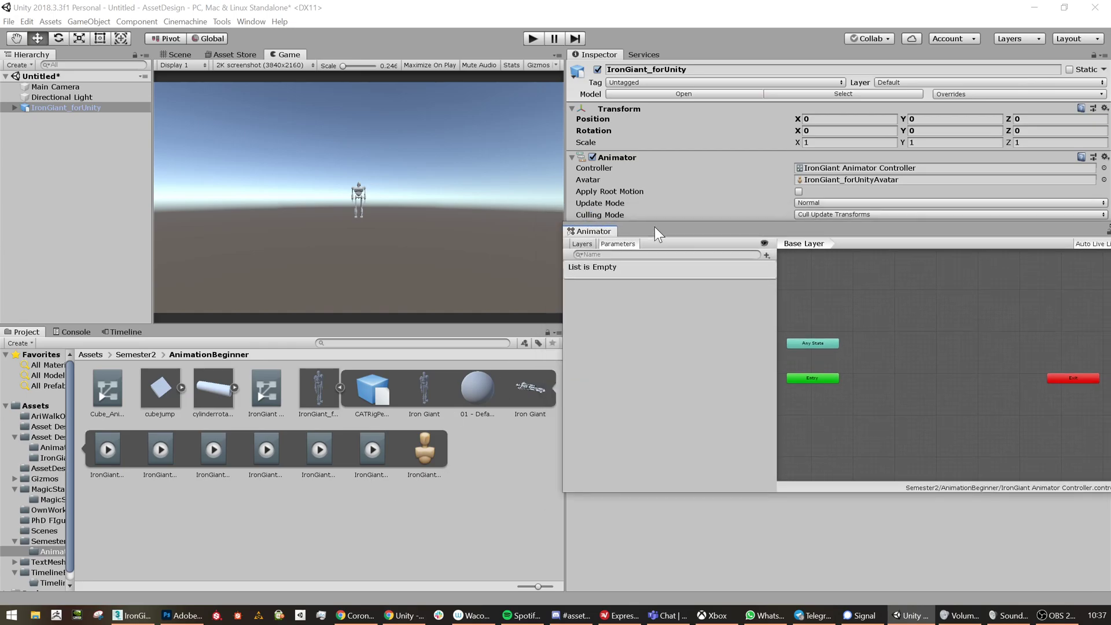
Add all six IronGiant animation clips as states to the controller's Base Layer
{"action": "left_click", "coordinate": [374, 457]}
{"action": "left_click", "coordinate": [109, 456], "text": "shift"}
{"action": "left_click_drag", "start_coordinate": [261, 453], "coordinate": [914, 357]}
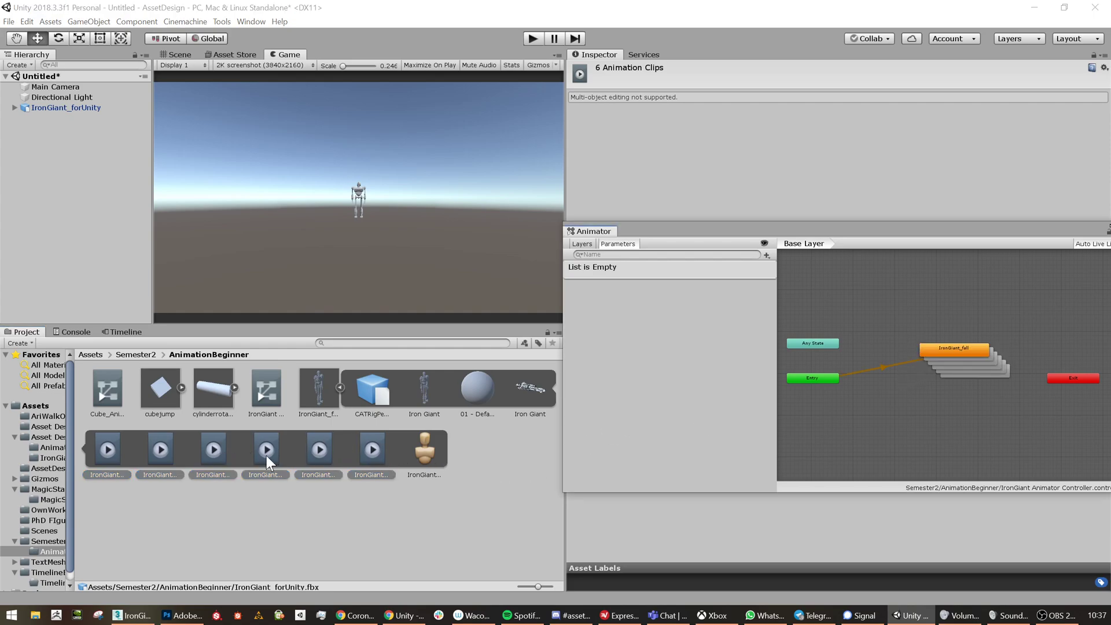
Review the clip list in the IronGiant_forUnity FBX's import settings and look up its file in File Explorer
{"action": "left_click", "coordinate": [330, 400]}
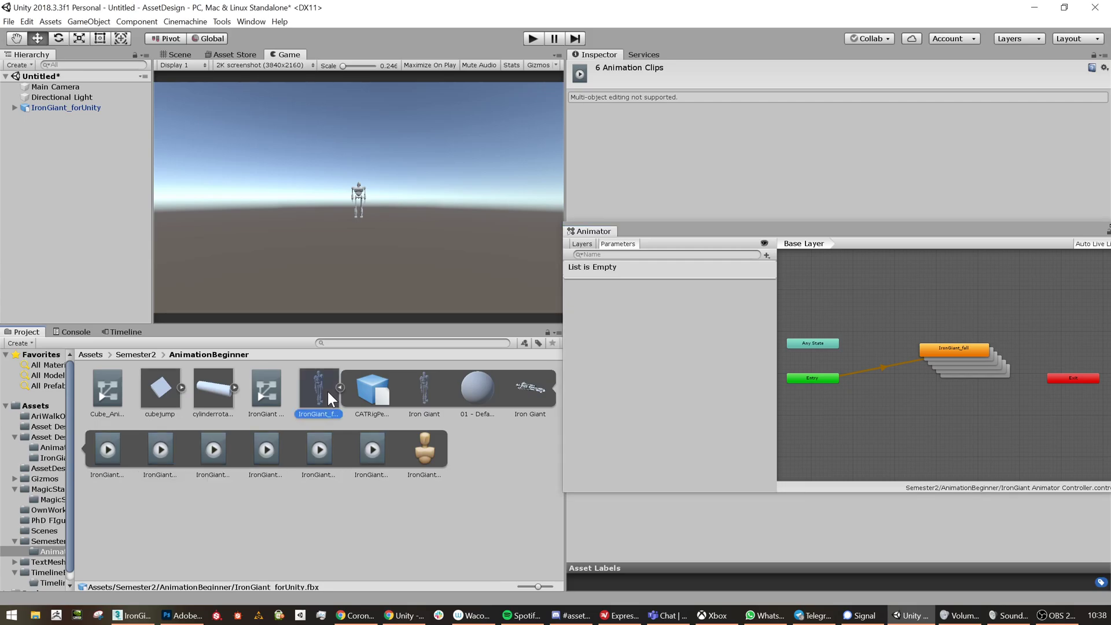
{"action": "left_click_drag", "start_coordinate": [686, 232], "coordinate": [207, 52]}
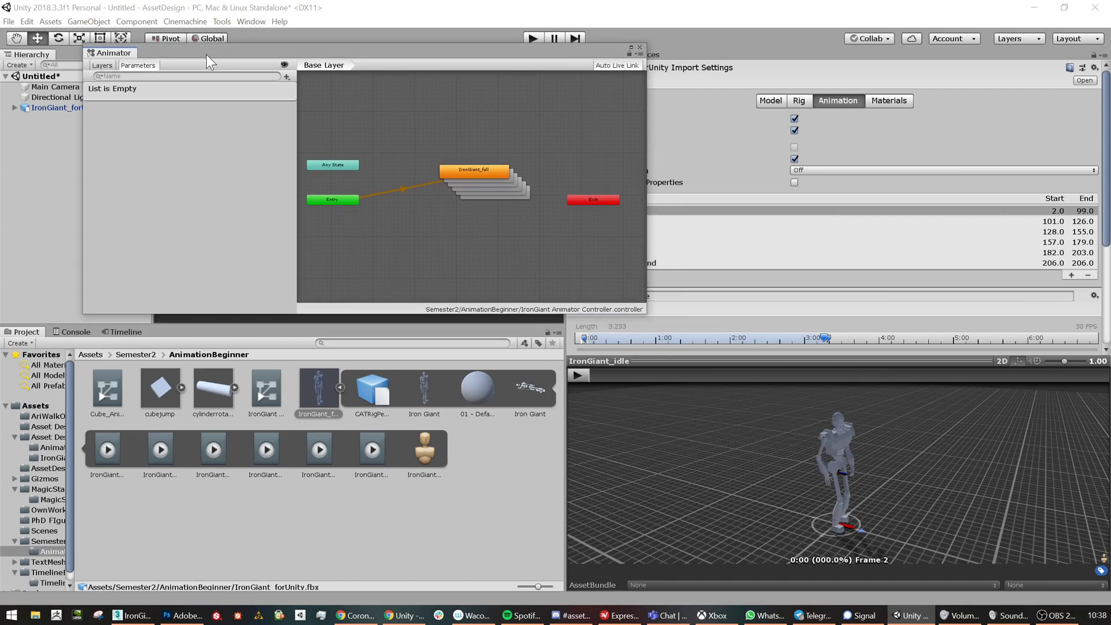
{"action": "left_click_drag", "start_coordinate": [598, 376], "coordinate": [1, 398]}
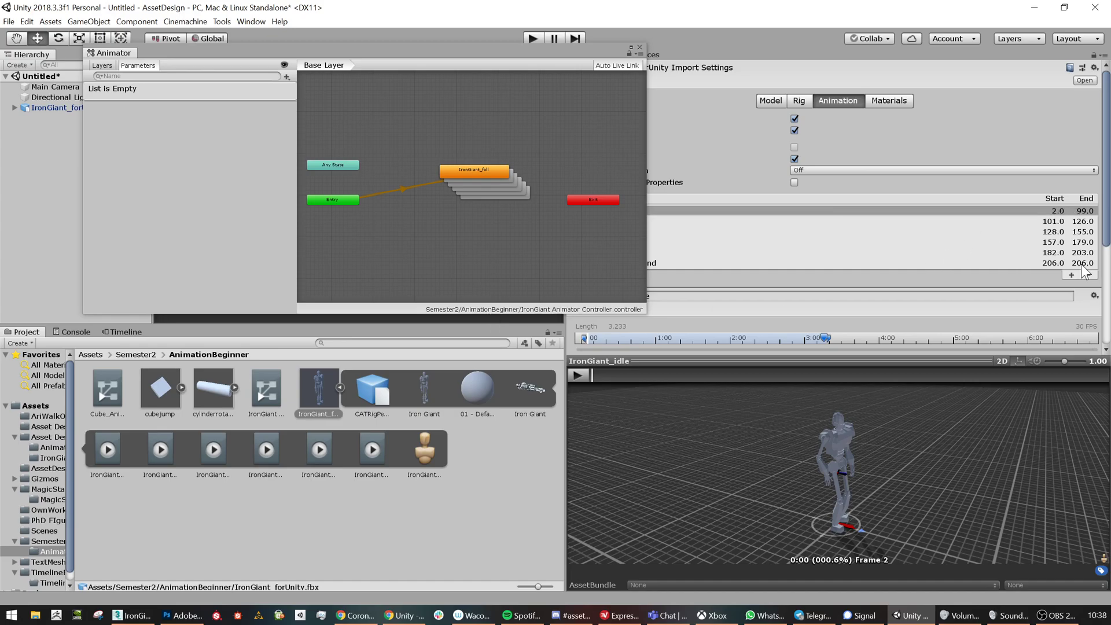
{"action": "right_click", "coordinate": [321, 383]}
{"action": "left_click", "coordinate": [401, 123]}
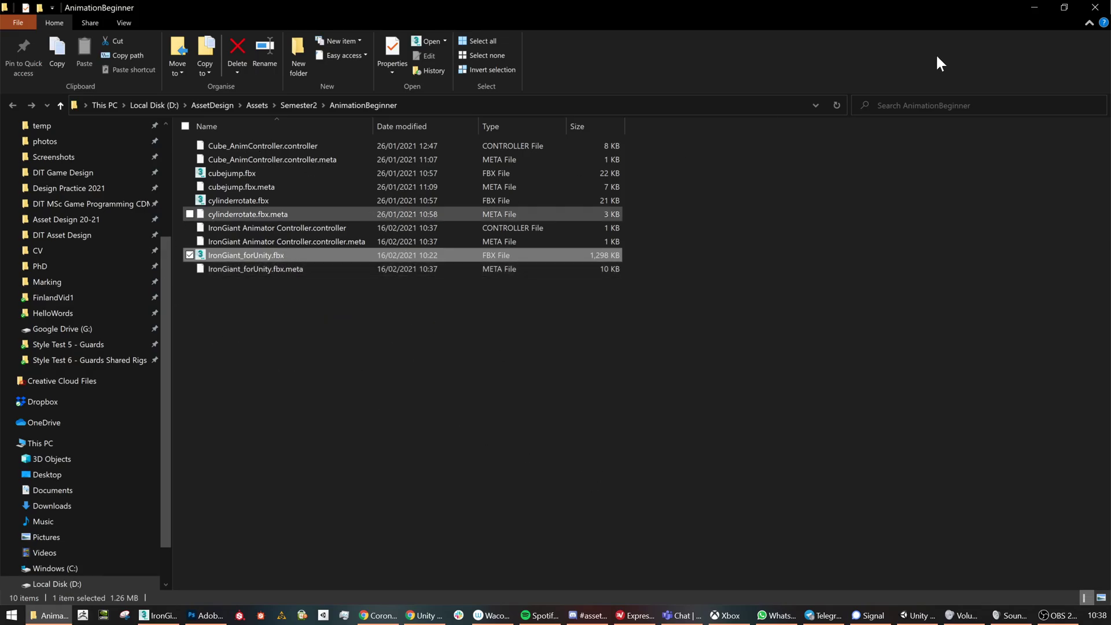
{"action": "left_click", "coordinate": [1035, 6]}
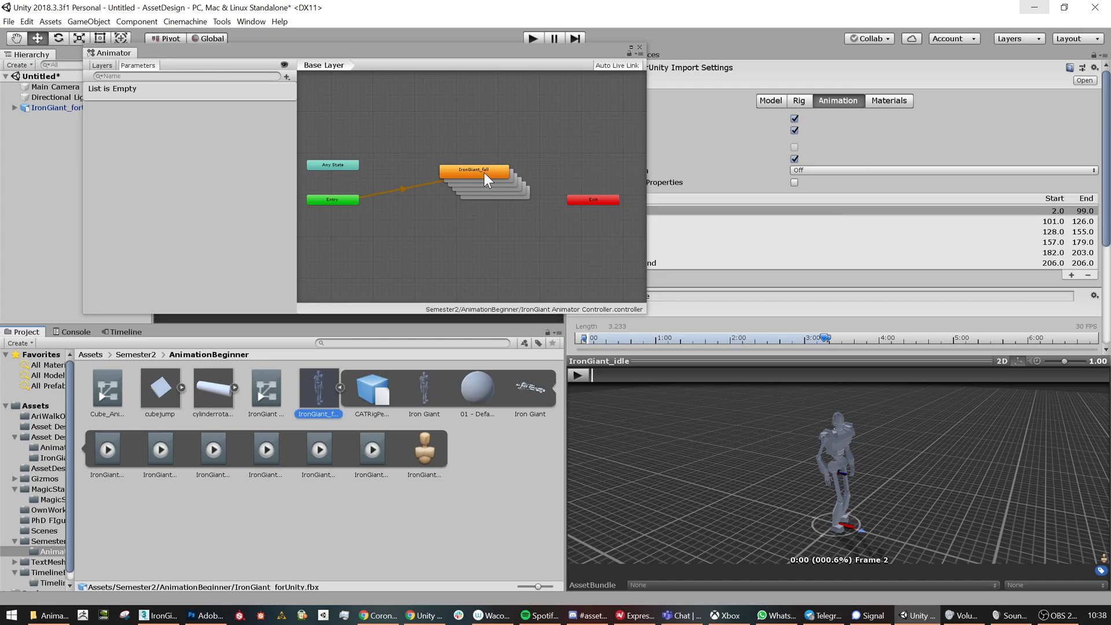
Spread the six stacked IronGiant states into a column: idle, walk, run, jump, fall and hitground
{"action": "left_click_drag", "start_coordinate": [484, 172], "coordinate": [483, 267]}
{"action": "left_click_drag", "start_coordinate": [497, 173], "coordinate": [489, 245]}
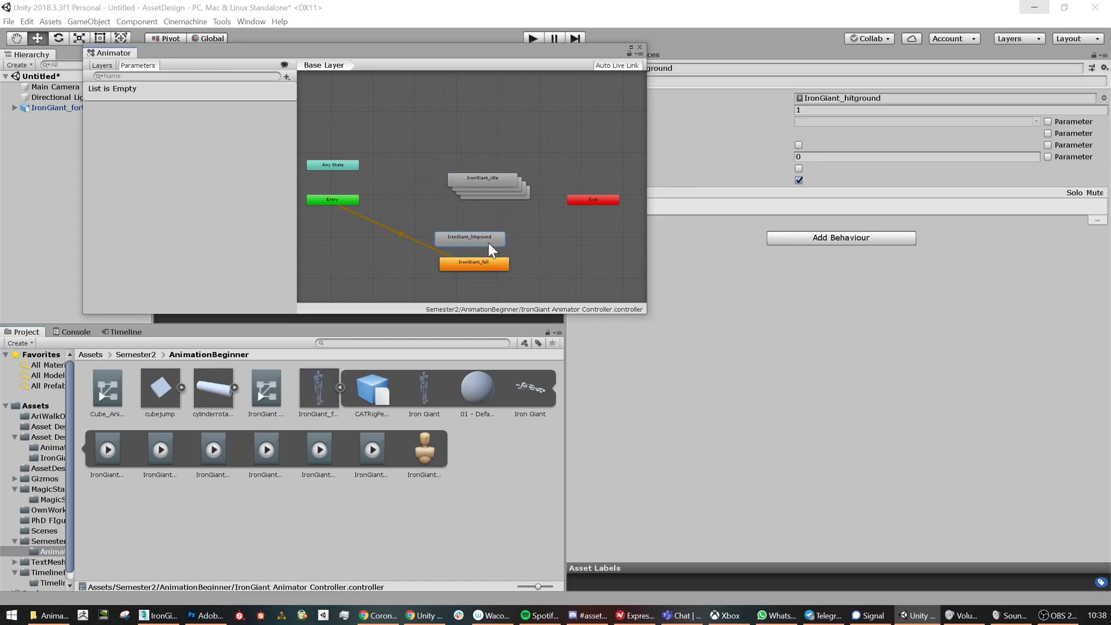
{"action": "left_click_drag", "start_coordinate": [497, 179], "coordinate": [492, 236]}
{"action": "left_click", "coordinate": [492, 195]}
{"action": "left_click_drag", "start_coordinate": [480, 296], "coordinate": [501, 268]}
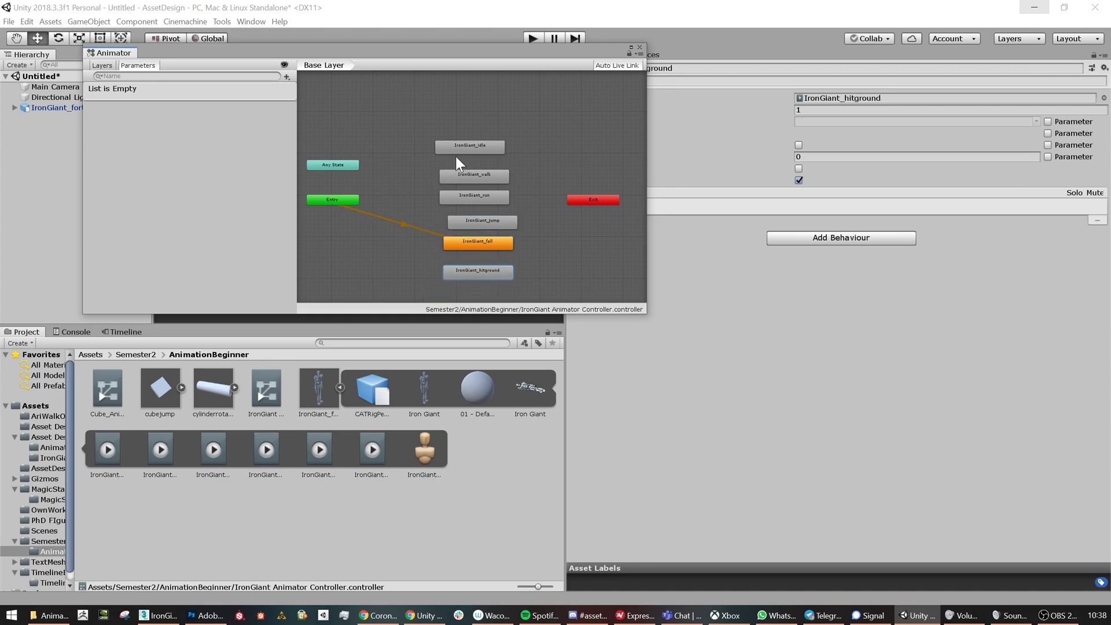
Make IronGiant_idle the layer's default state and line up the idle, walk and run states in a row
{"action": "right_click", "coordinate": [482, 147]}
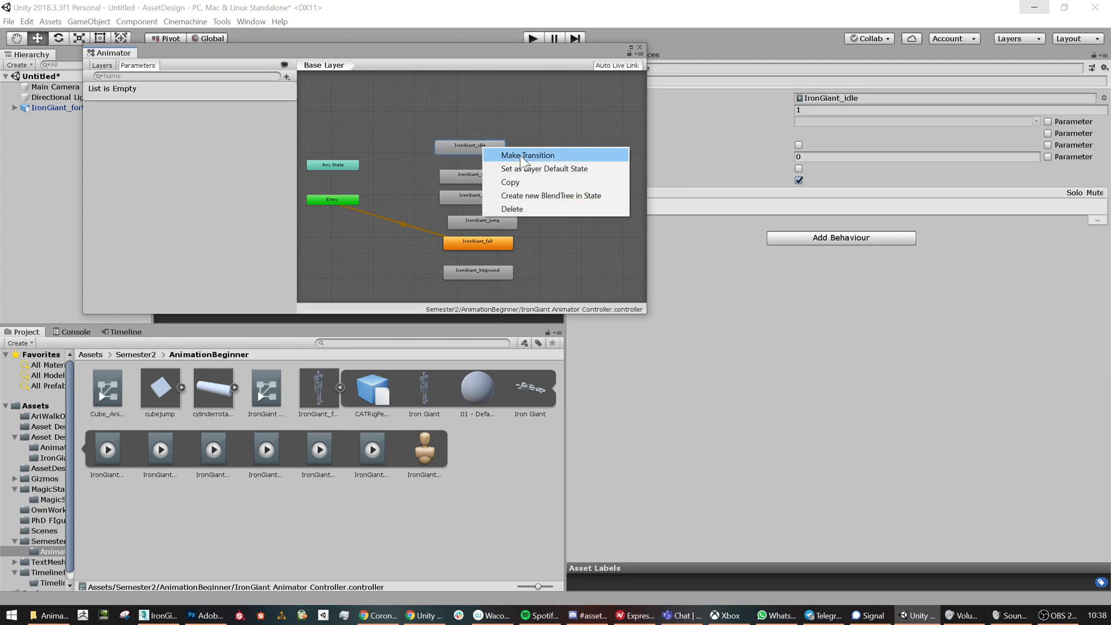
{"action": "left_click", "coordinate": [515, 168]}
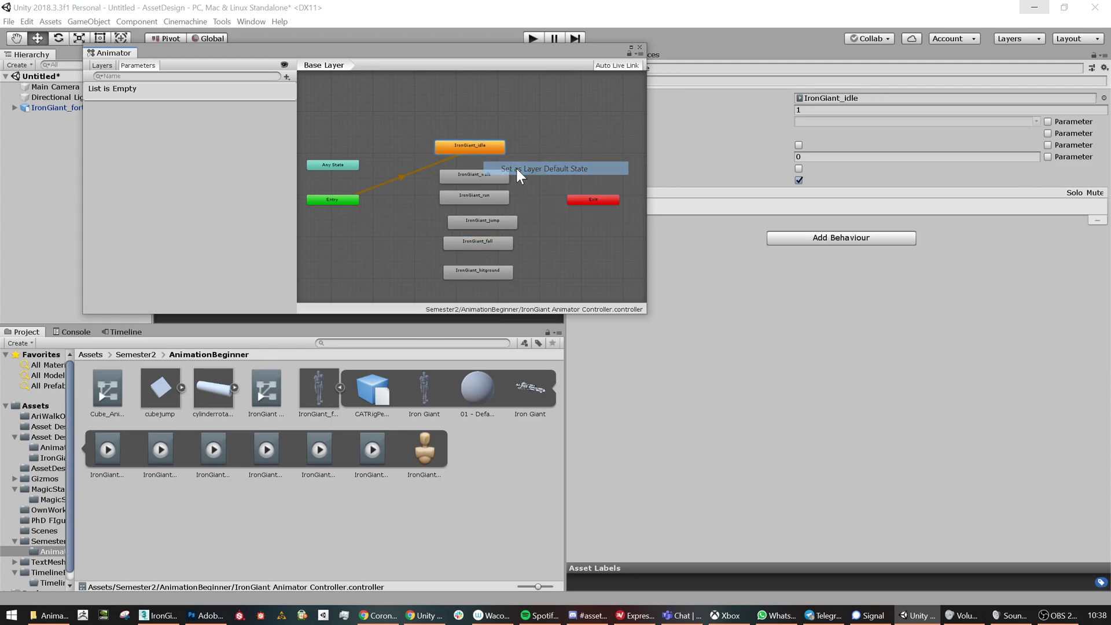
{"action": "left_click_drag", "start_coordinate": [470, 143], "coordinate": [516, 153]}
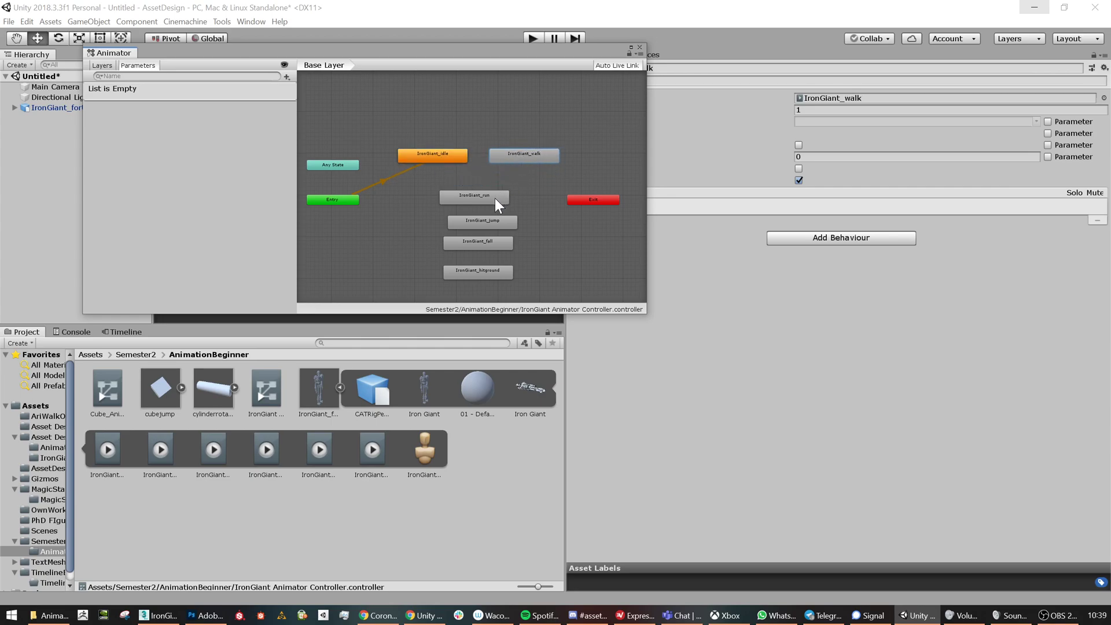
{"action": "left_click_drag", "start_coordinate": [463, 199], "coordinate": [599, 156]}
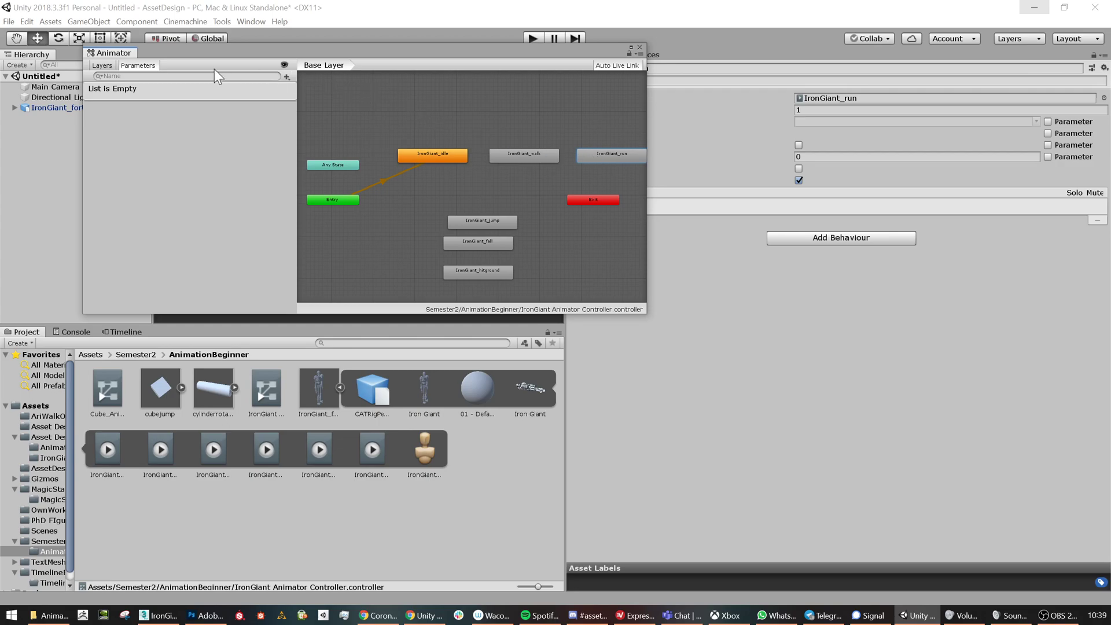
{"action": "left_click", "coordinate": [98, 67]}
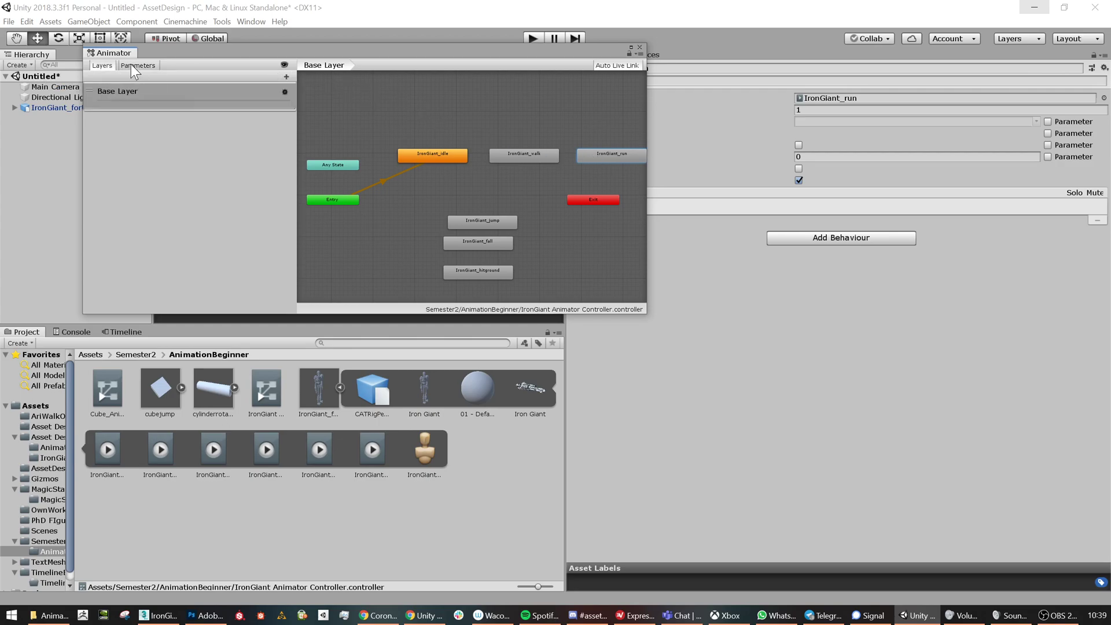
{"action": "right_click", "coordinate": [511, 114]}
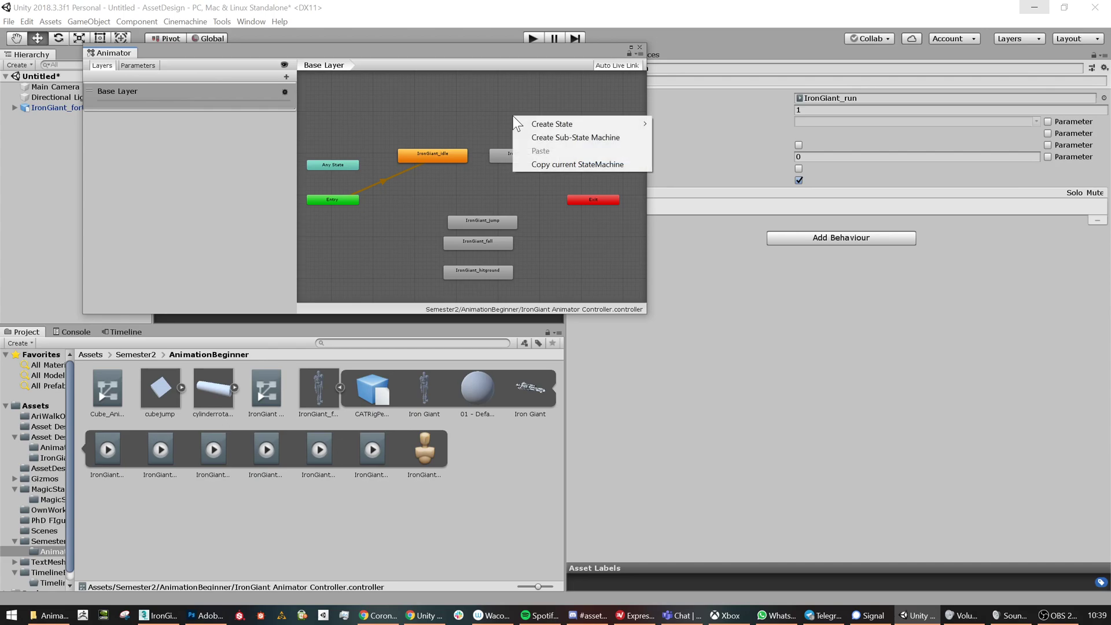
{"action": "mouse_move", "coordinate": [547, 124]}
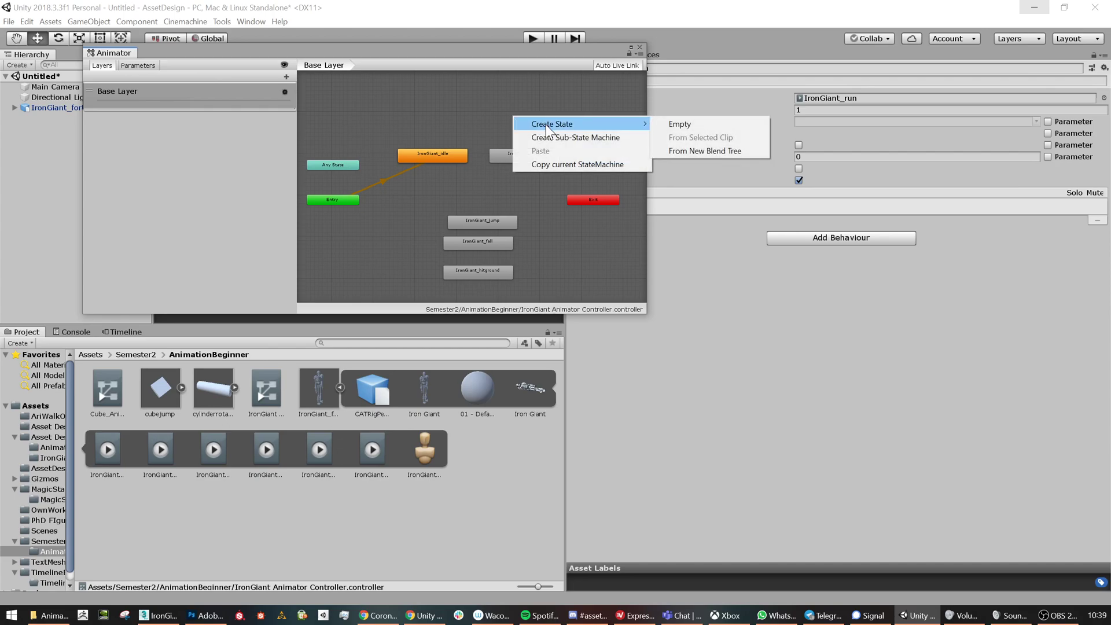
{"action": "left_click", "coordinate": [578, 234]}
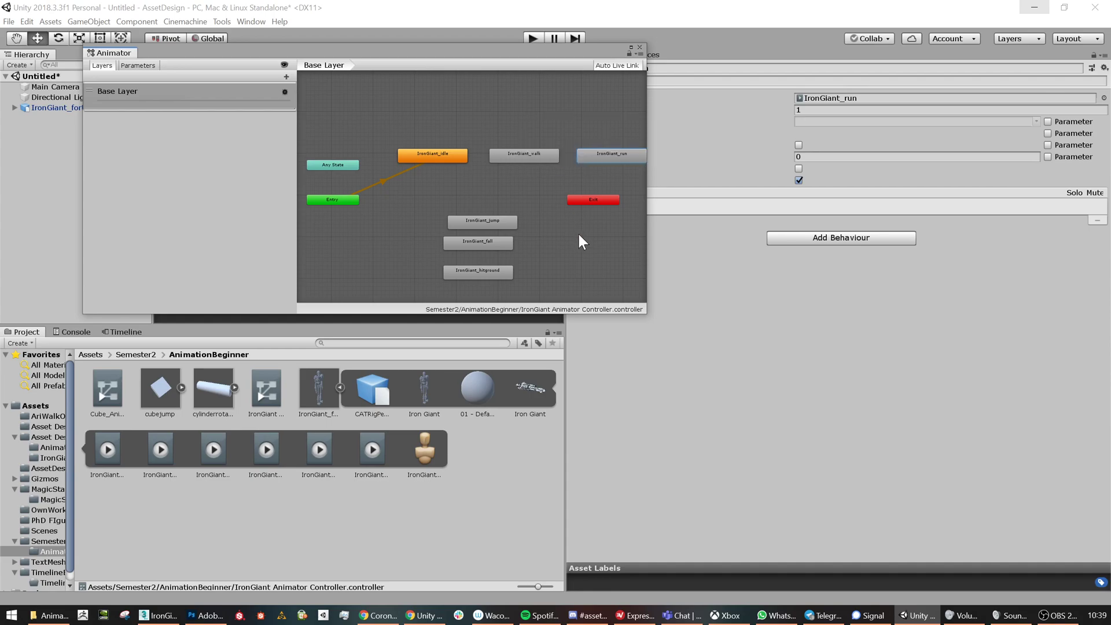
Group the jump, fall and hitground states near Any State and stack walk and run beneath IronGiant_idle
{"action": "left_click_drag", "start_coordinate": [474, 228], "coordinate": [374, 185]}
{"action": "left_click", "coordinate": [418, 156]}
{"action": "left_click_drag", "start_coordinate": [418, 156], "coordinate": [458, 181]}
{"action": "left_click_drag", "start_coordinate": [341, 160], "coordinate": [370, 120]}
{"action": "left_click_drag", "start_coordinate": [373, 176], "coordinate": [366, 125]}
{"action": "left_click_drag", "start_coordinate": [487, 241], "coordinate": [357, 148]}
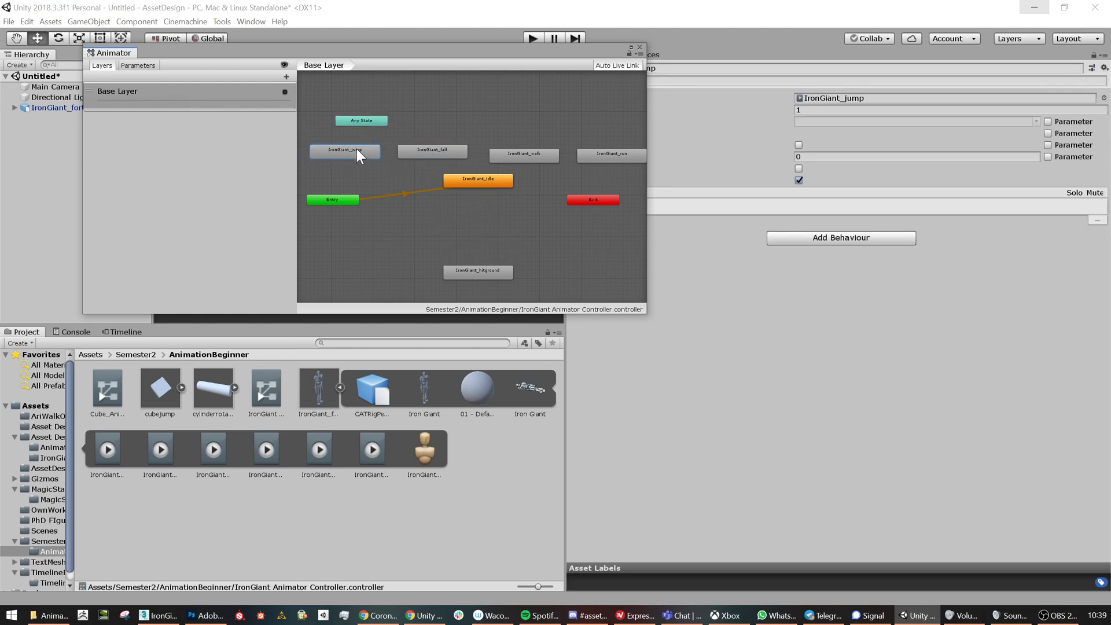
{"action": "left_click_drag", "start_coordinate": [502, 272], "coordinate": [417, 180]}
{"action": "left_click_drag", "start_coordinate": [369, 151], "coordinate": [350, 147]}
{"action": "left_click_drag", "start_coordinate": [421, 149], "coordinate": [513, 211]}
{"action": "left_click_drag", "start_coordinate": [603, 154], "coordinate": [494, 246]}
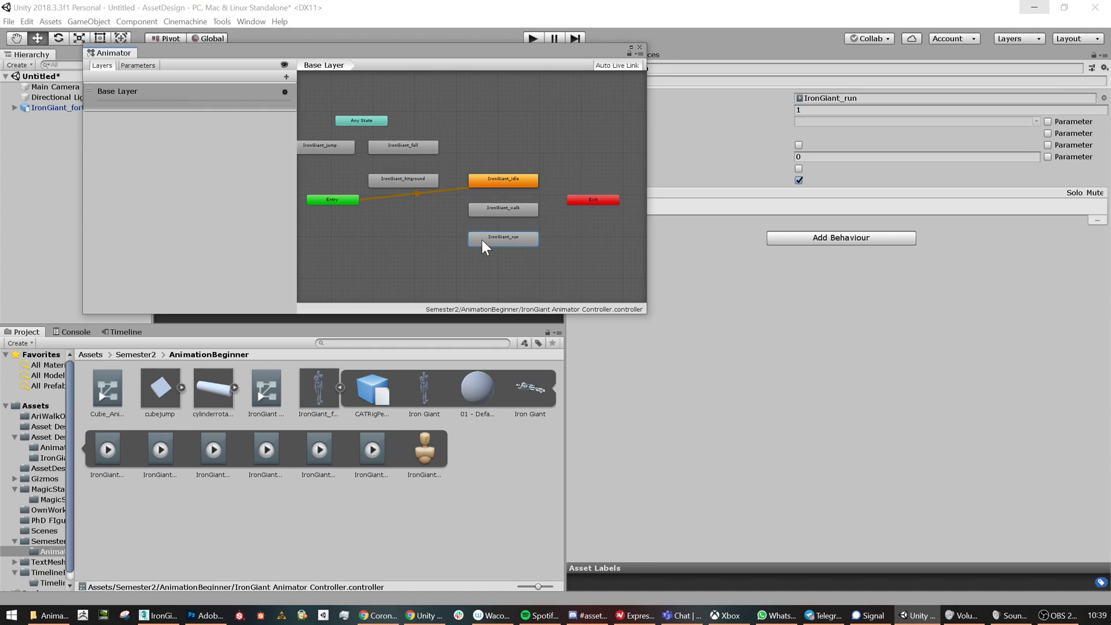
Move the walk and run states down and place a new blend tree state directly beneath IronGiant_idle
{"action": "left_click_drag", "start_coordinate": [530, 264], "coordinate": [505, 201]}
{"action": "left_click_drag", "start_coordinate": [503, 237], "coordinate": [509, 300]}
{"action": "right_click", "coordinate": [507, 216]}
{"action": "mouse_move", "coordinate": [607, 224]}
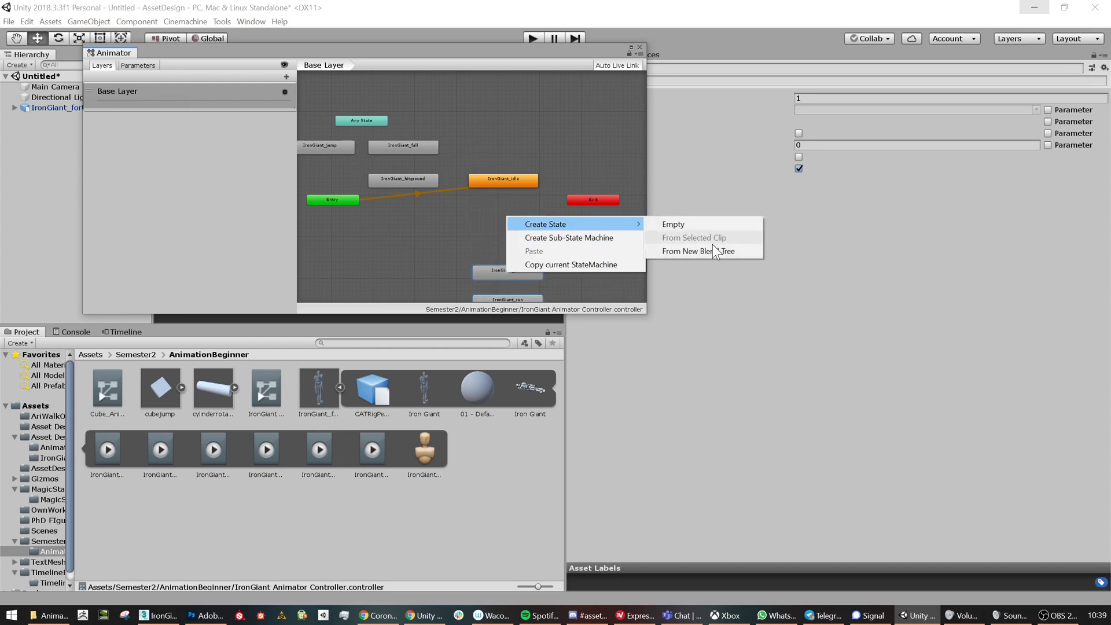
{"action": "left_click", "coordinate": [695, 250]}
{"action": "left_click_drag", "start_coordinate": [551, 220], "coordinate": [526, 210]}
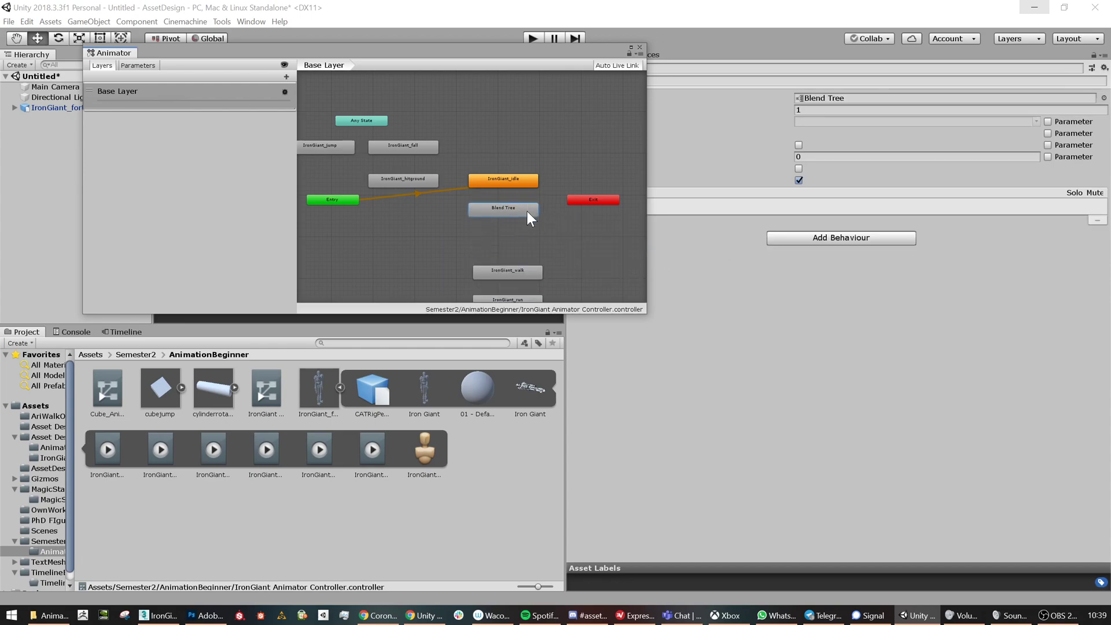
Delete the Blend Tree state and move the walk and run states back up beneath IronGiant_idle
{"action": "left_click_drag", "start_coordinate": [540, 55], "coordinate": [611, 241]}
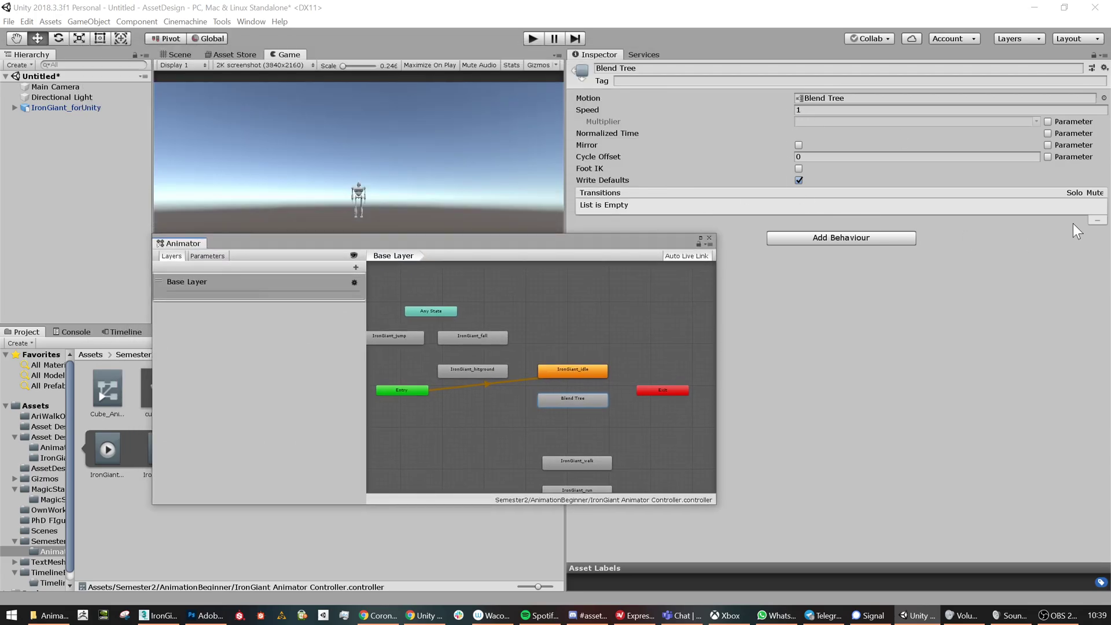
{"action": "left_click", "coordinate": [595, 421]}
{"action": "left_click", "coordinate": [588, 402]}
{"action": "key", "text": "Delete"}
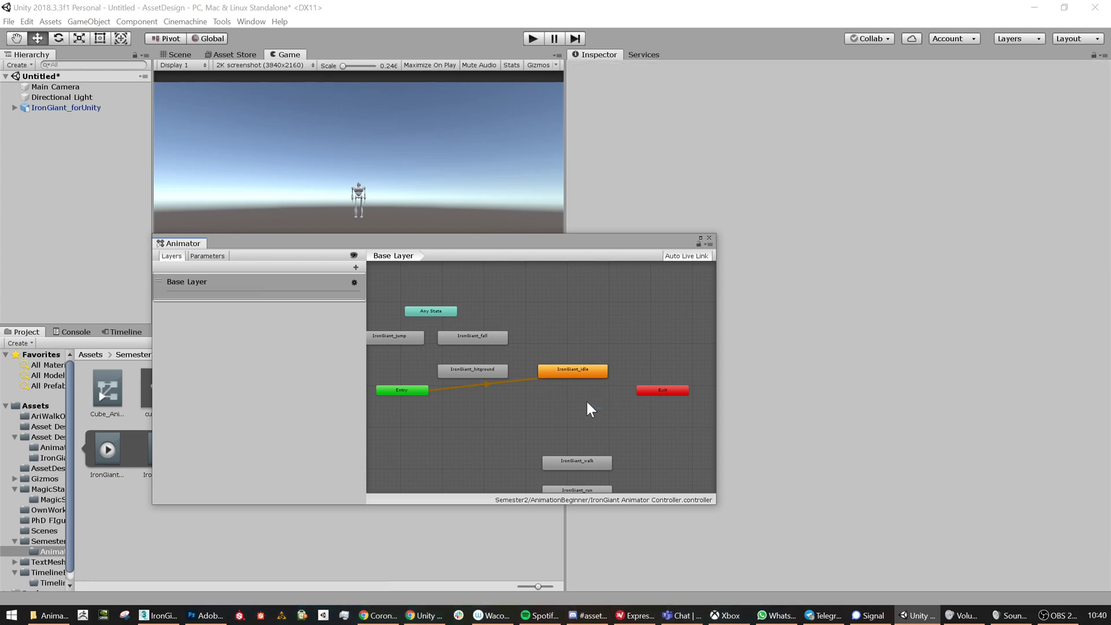
{"action": "left_click_drag", "start_coordinate": [654, 241], "coordinate": [662, 161]}
{"action": "left_click_drag", "start_coordinate": [544, 342], "coordinate": [599, 430]}
{"action": "left_click_drag", "start_coordinate": [592, 385], "coordinate": [588, 327]}
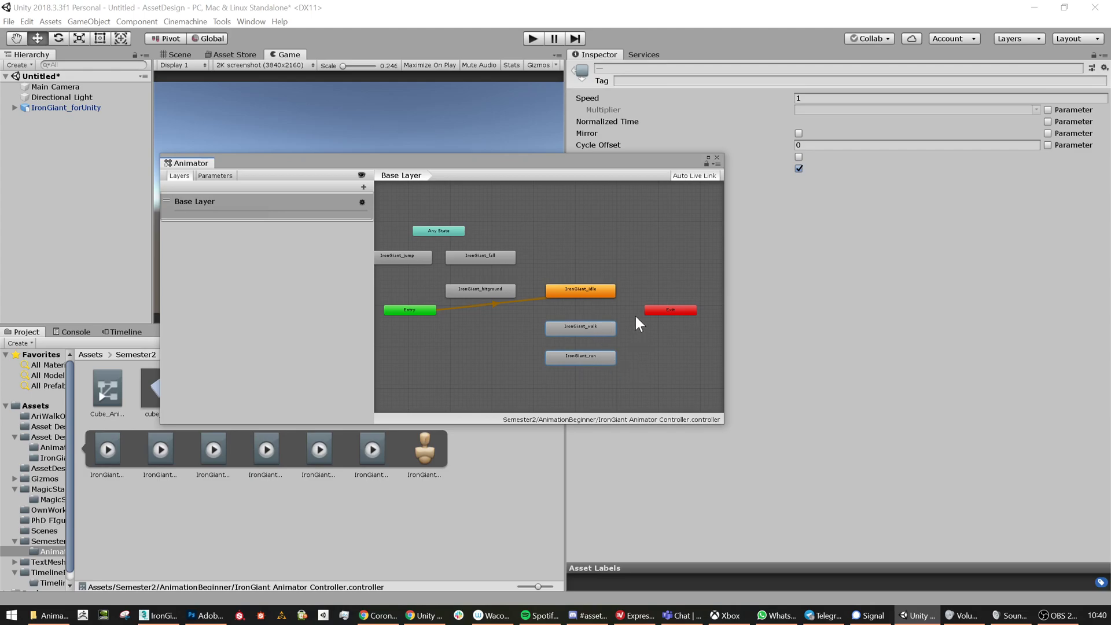
Delete the leftover Blend parameter from the animator controller
{"action": "left_click_drag", "start_coordinate": [494, 165], "coordinate": [692, 165]}
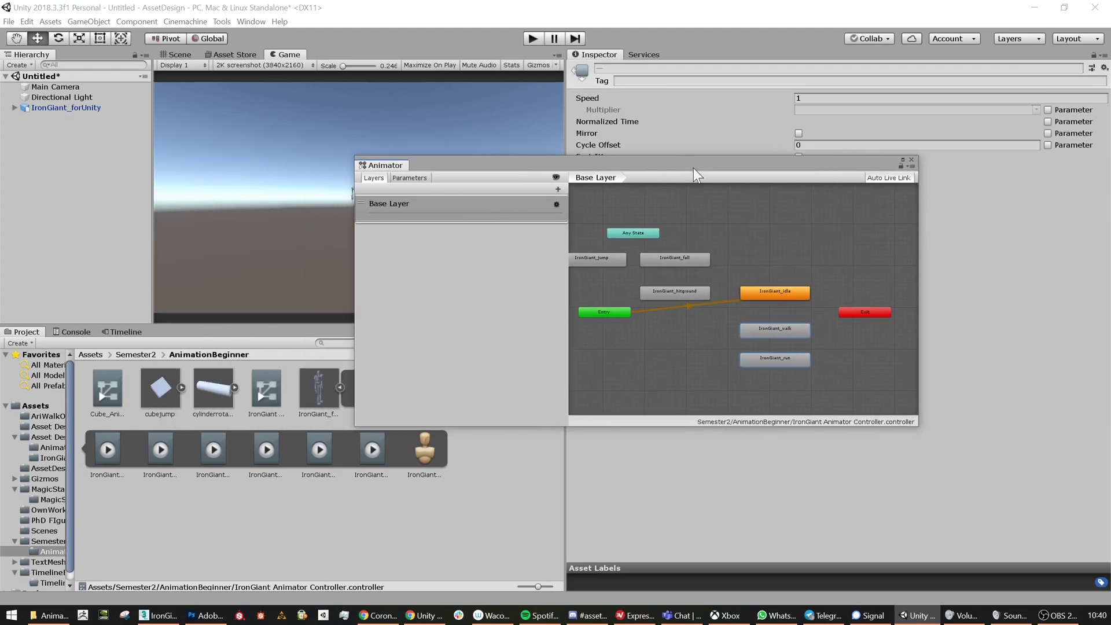
{"action": "left_click", "coordinate": [803, 240]}
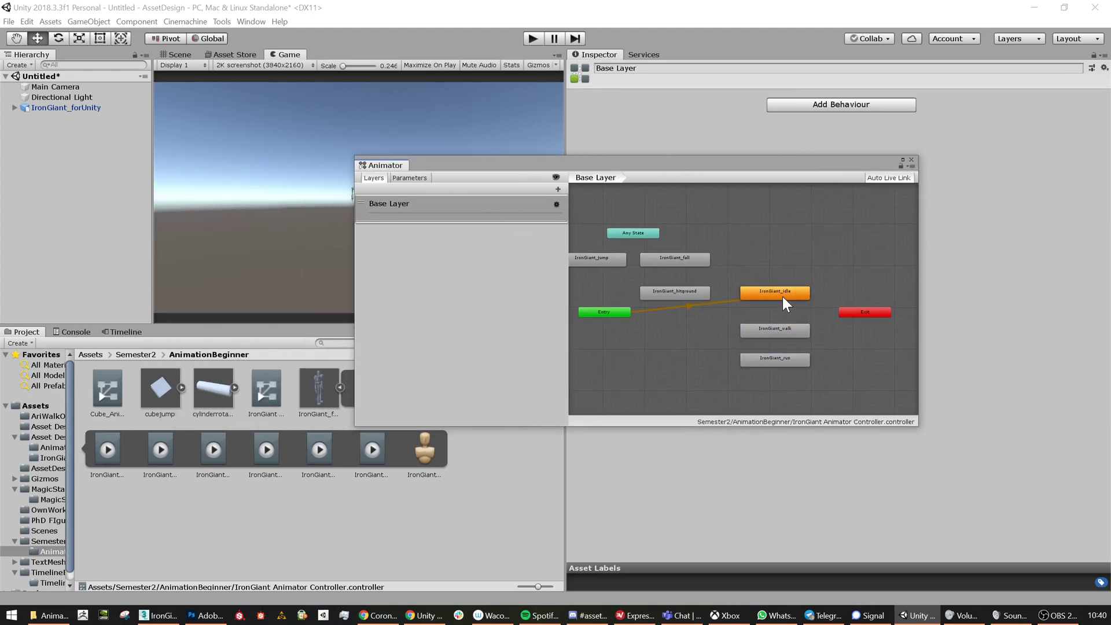
{"action": "left_click", "coordinate": [422, 178]}
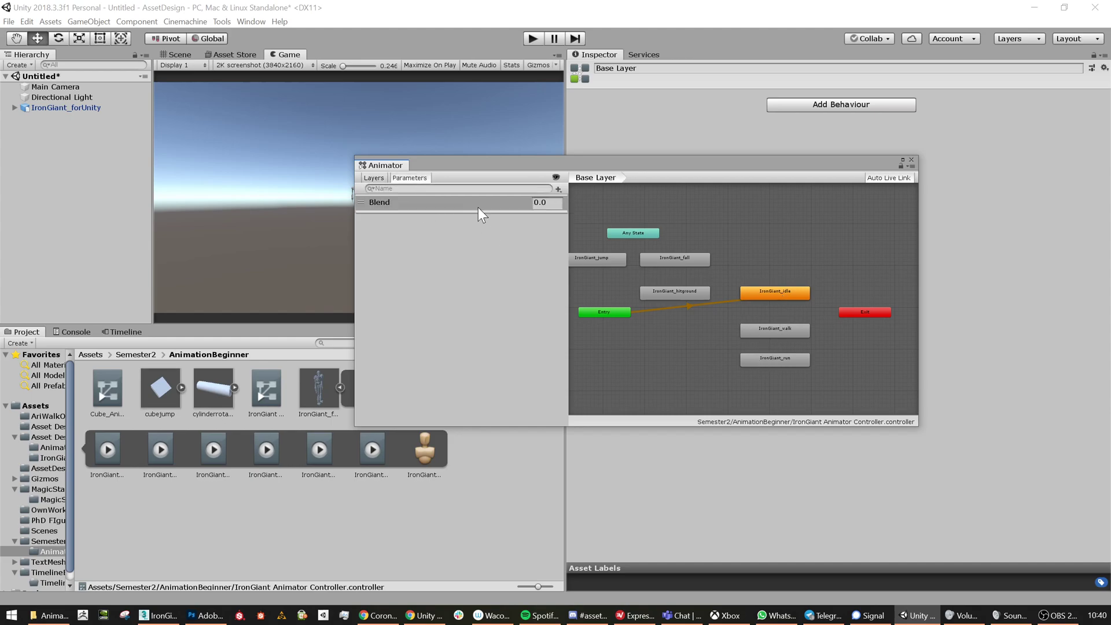
{"action": "left_click", "coordinate": [381, 202]}
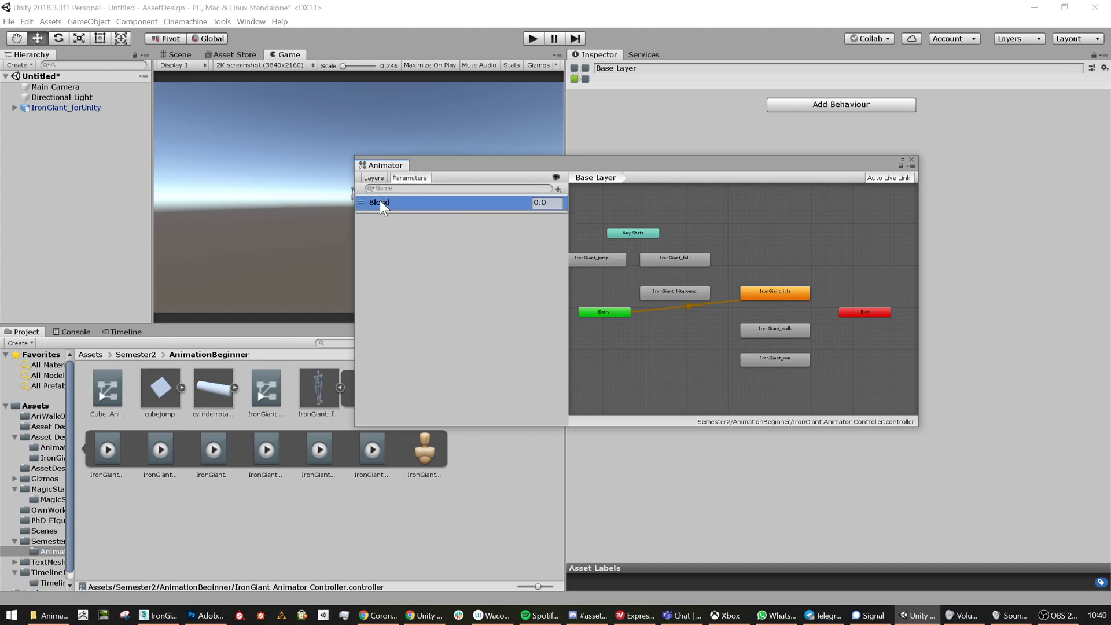
{"action": "right_click", "coordinate": [466, 204]}
{"action": "left_click", "coordinate": [492, 212]}
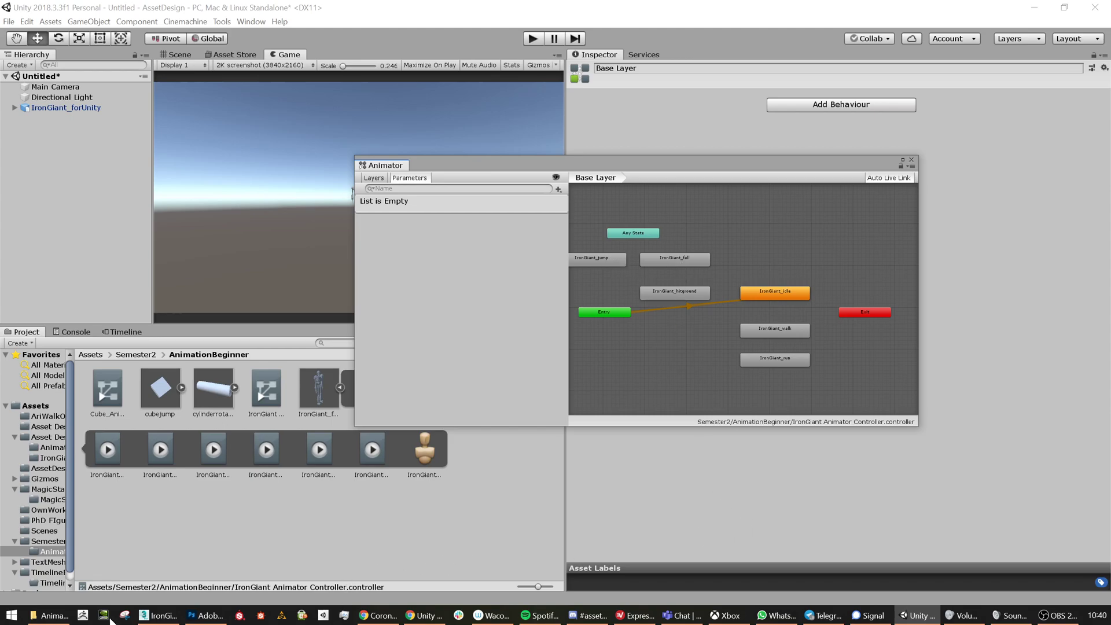
Switch to File Explorer and open the Week 28- 3D Character Walk Cycle folder inside DIT Asset Design
{"action": "left_click", "coordinate": [49, 615]}
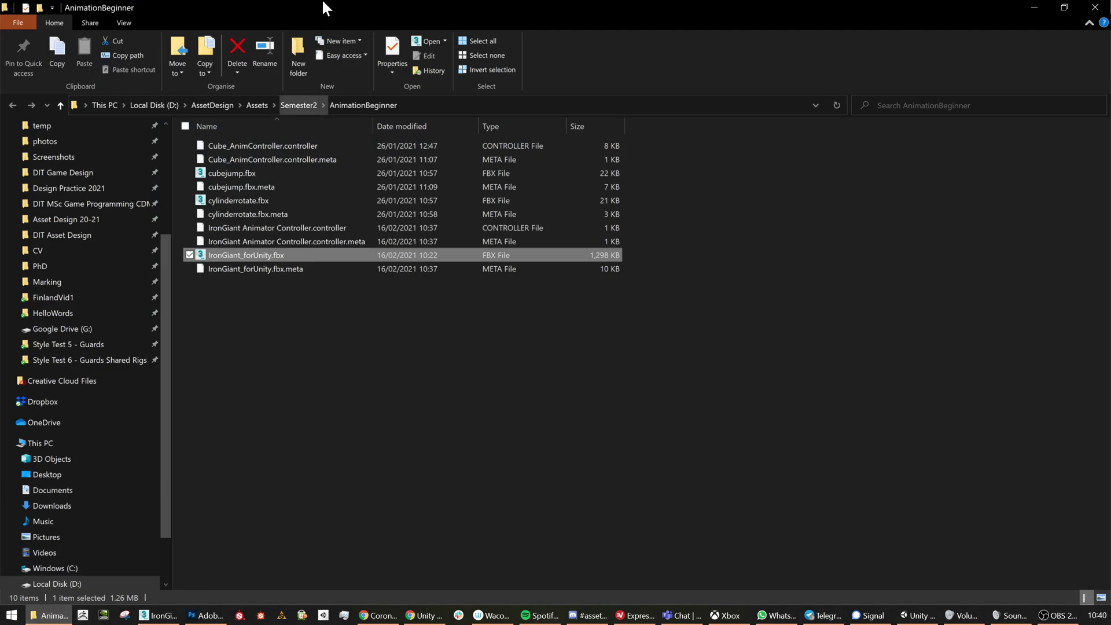
{"action": "scroll", "coordinate": [113, 327], "scroll_direction": "up", "scroll_amount": 4}
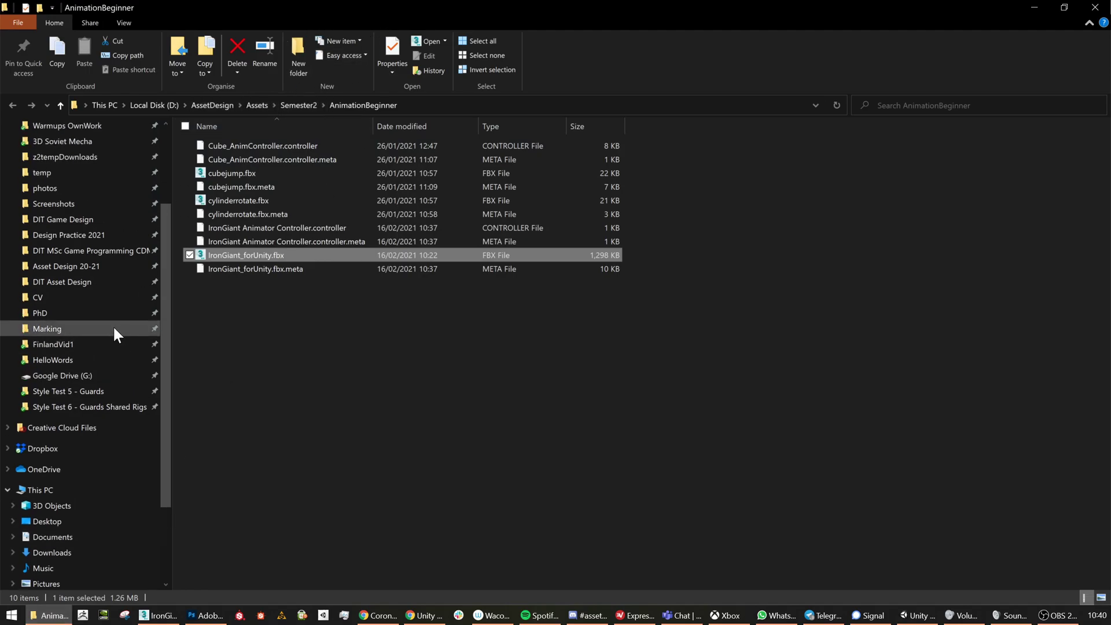
{"action": "left_click", "coordinate": [76, 386]}
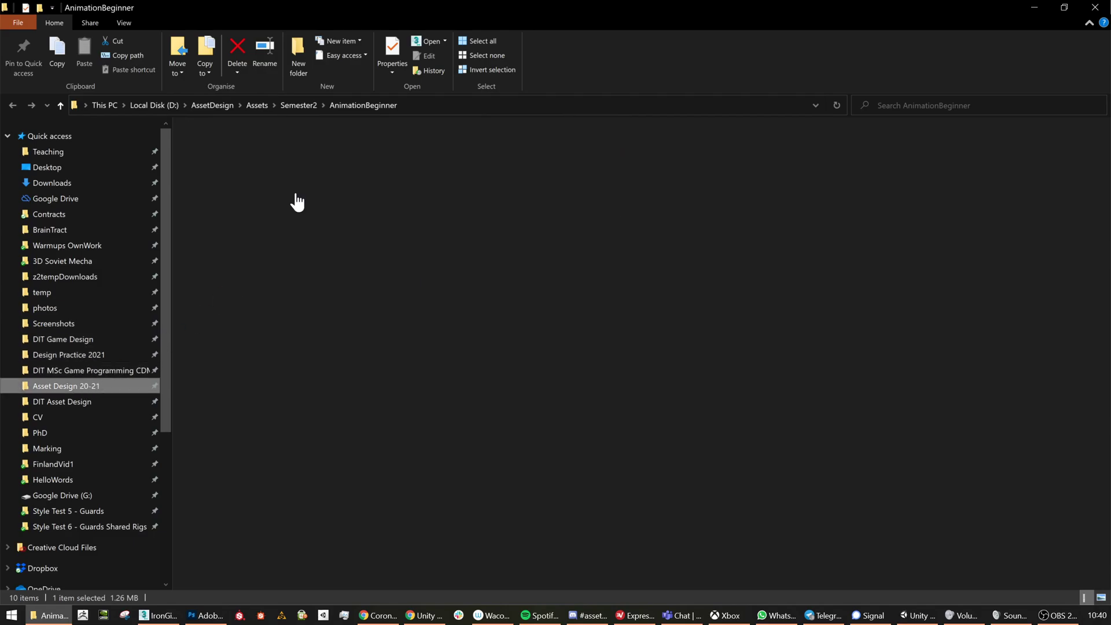
{"action": "left_click", "coordinate": [87, 403]}
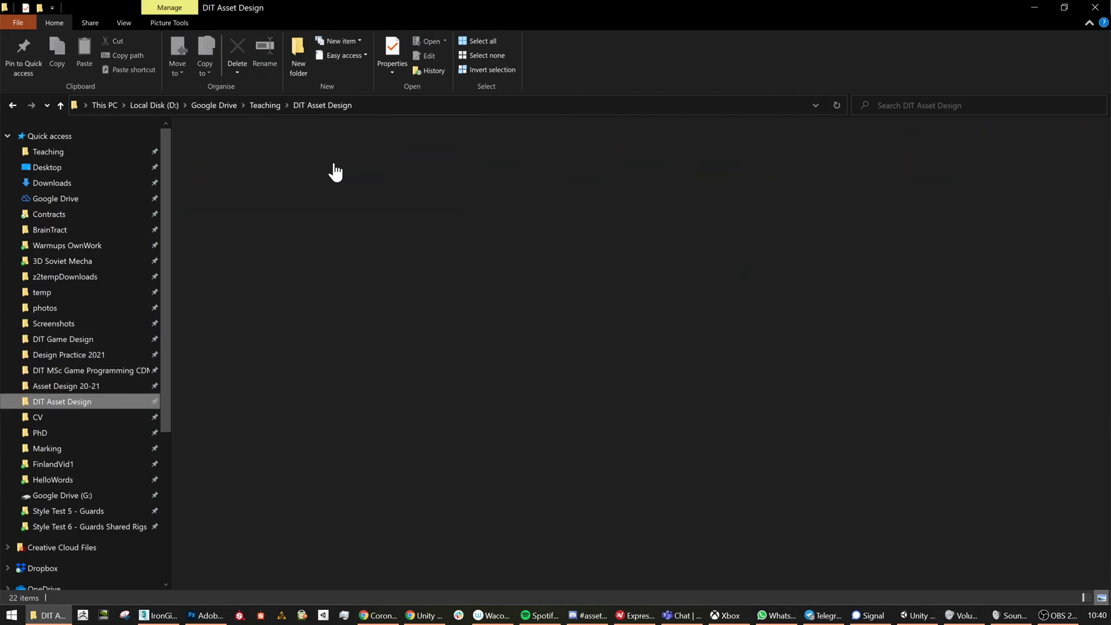
{"action": "left_click", "coordinate": [287, 323]}
{"action": "double_click", "coordinate": [287, 323]}
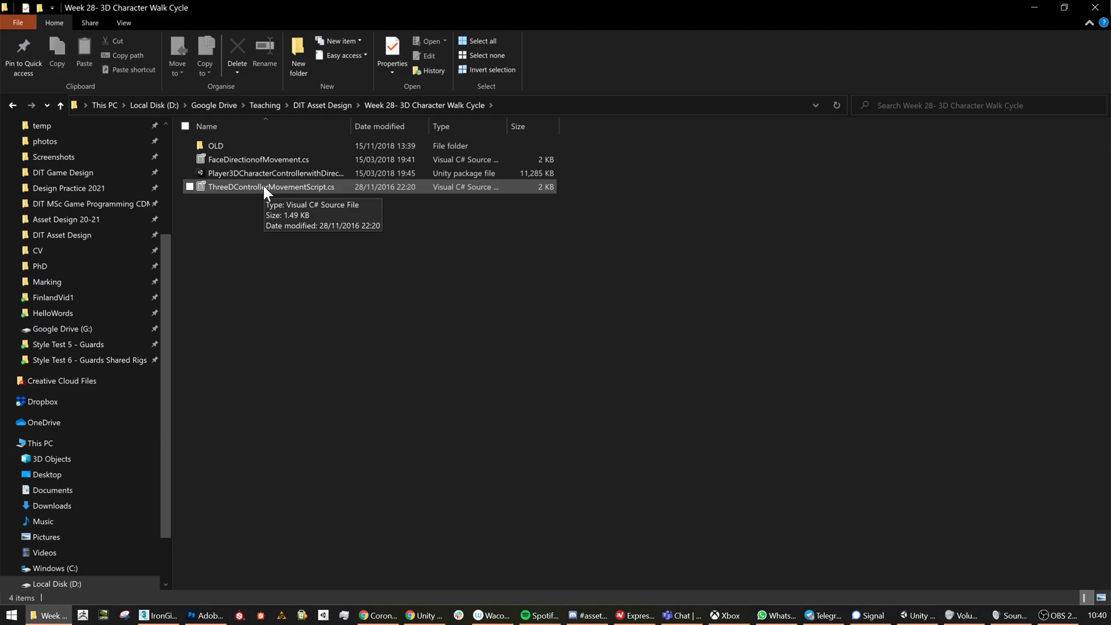
Switch to Unity, close the Animator window and import FaceDirectionofMovement.cs and ThreeDControllerMovementScript.cs from Week 28- 3D Character Walk Cycle into the AnimationBeginner folder
{"action": "left_click", "coordinate": [928, 622]}
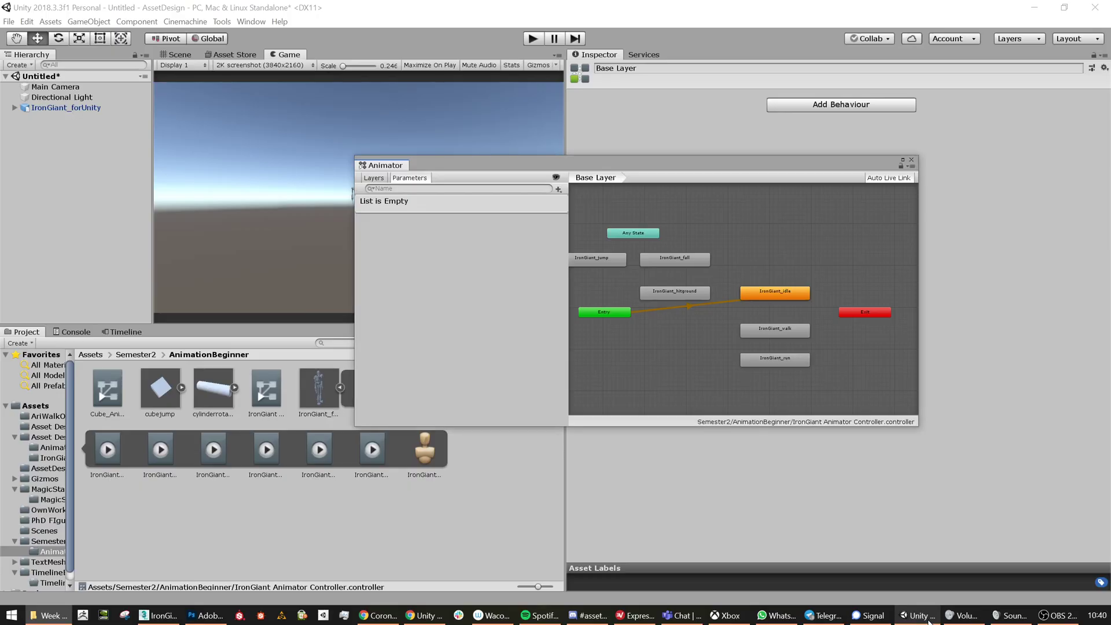
{"action": "left_click", "coordinate": [912, 160]}
{"action": "left_click", "coordinate": [485, 467]}
{"action": "right_click", "coordinate": [485, 466]}
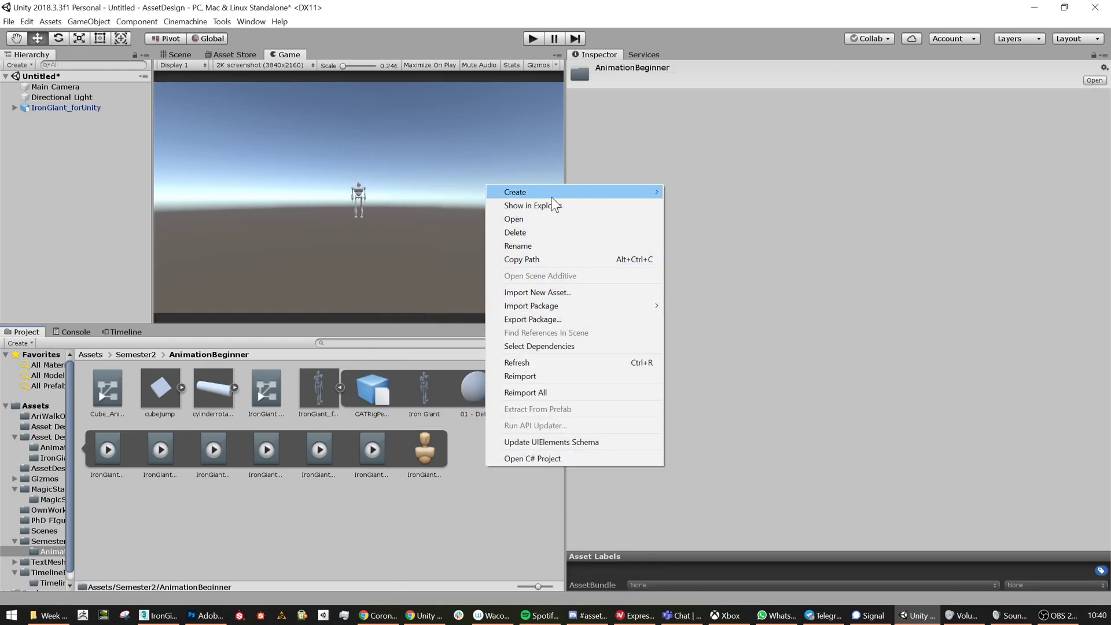
{"action": "left_click", "coordinate": [560, 291]}
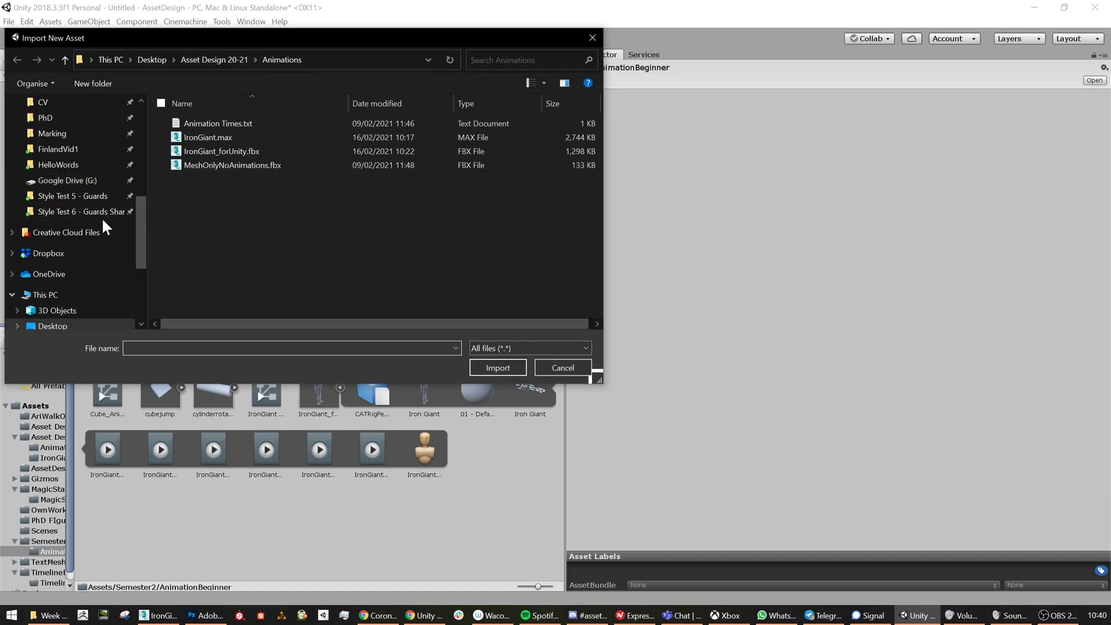
{"action": "scroll", "coordinate": [100, 211], "scroll_direction": "up", "scroll_amount": 3}
{"action": "left_click", "coordinate": [71, 197]}
{"action": "scroll", "coordinate": [265, 206], "scroll_direction": "down", "scroll_amount": 3}
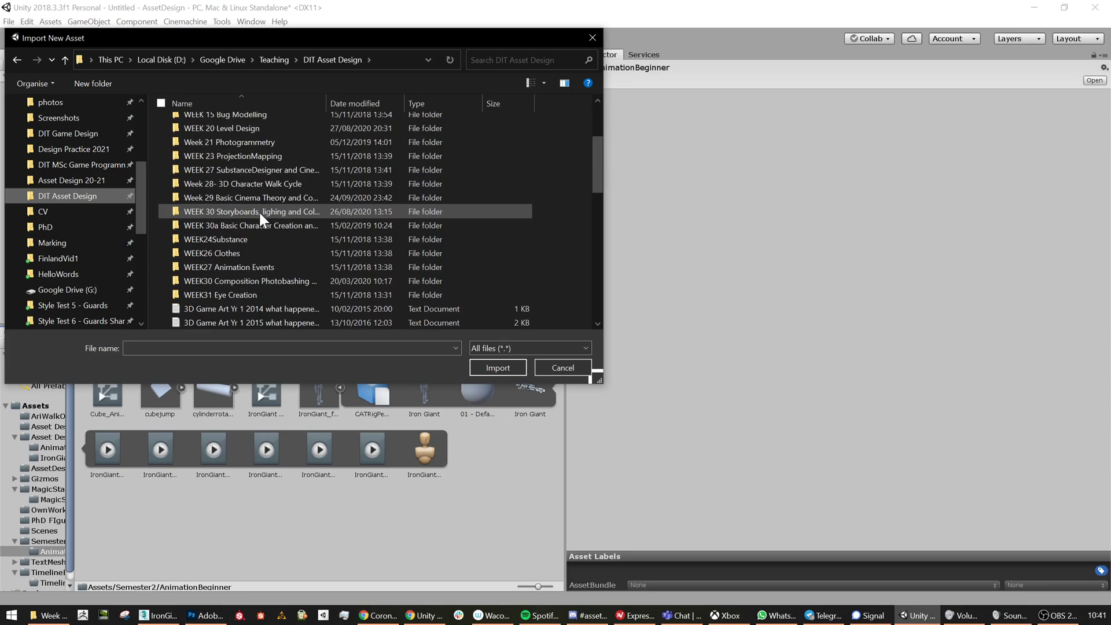
{"action": "double_click", "coordinate": [258, 184]}
{"action": "left_click_drag", "start_coordinate": [248, 191], "coordinate": [218, 138]}
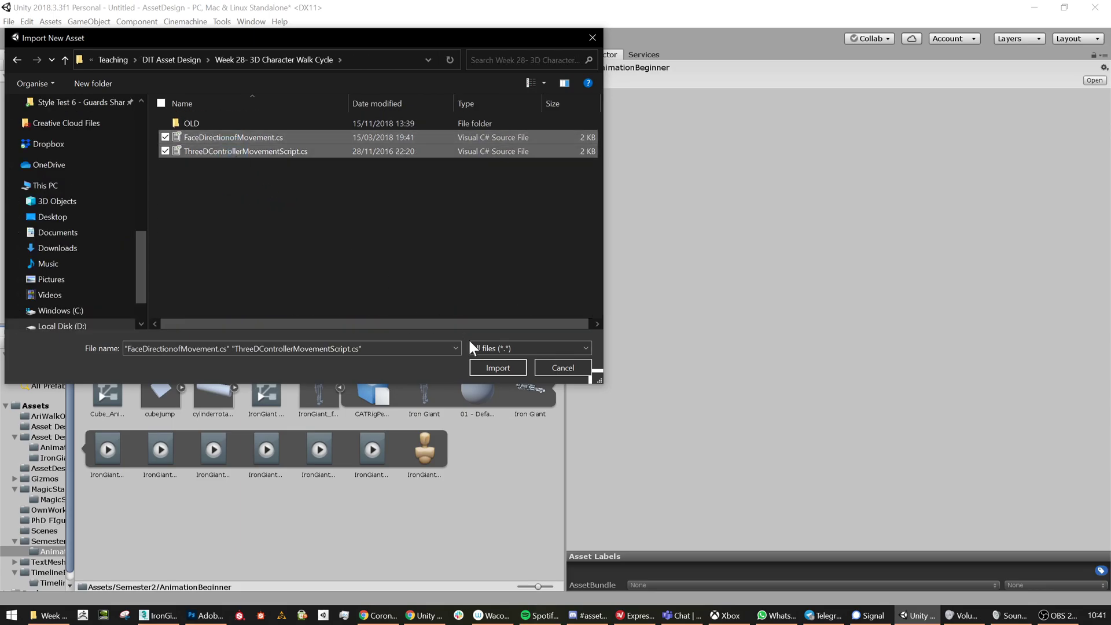
{"action": "left_click", "coordinate": [495, 367]}
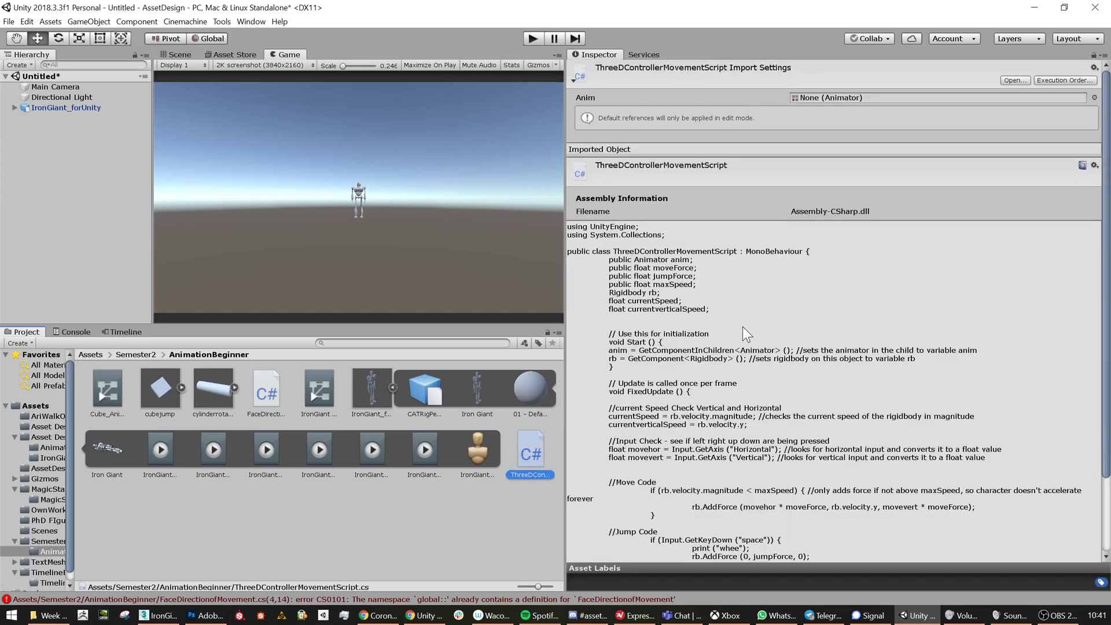
Examine the code of the imported ThreeDControllerMovementScript and FaceDirectionofMovement scripts
{"action": "scroll", "coordinate": [743, 327], "scroll_direction": "down", "scroll_amount": 3}
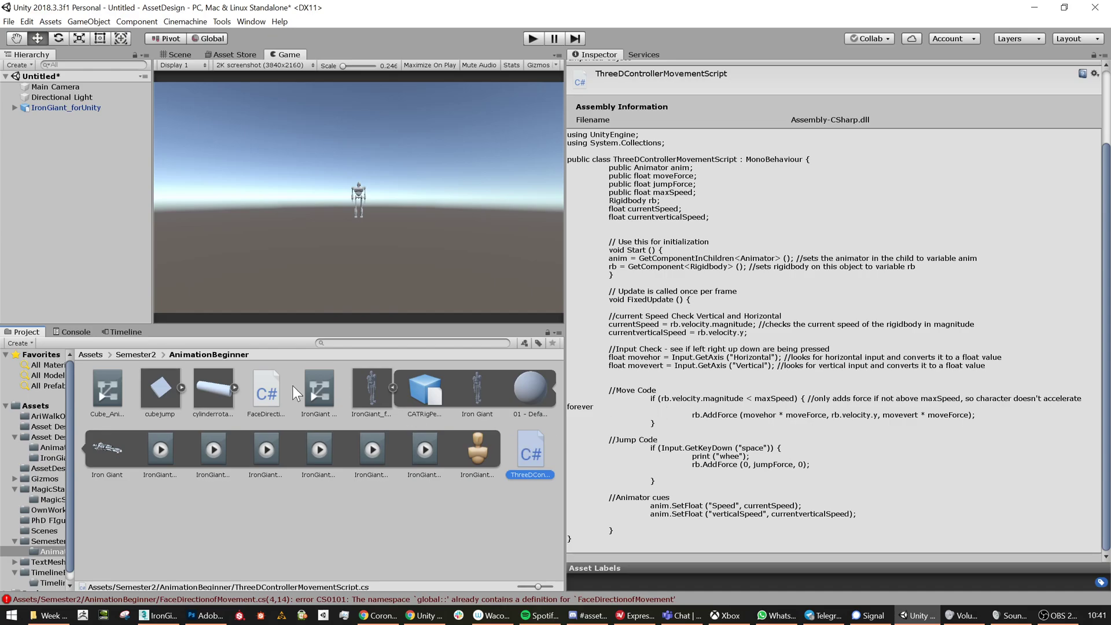
{"action": "left_click", "coordinate": [270, 390]}
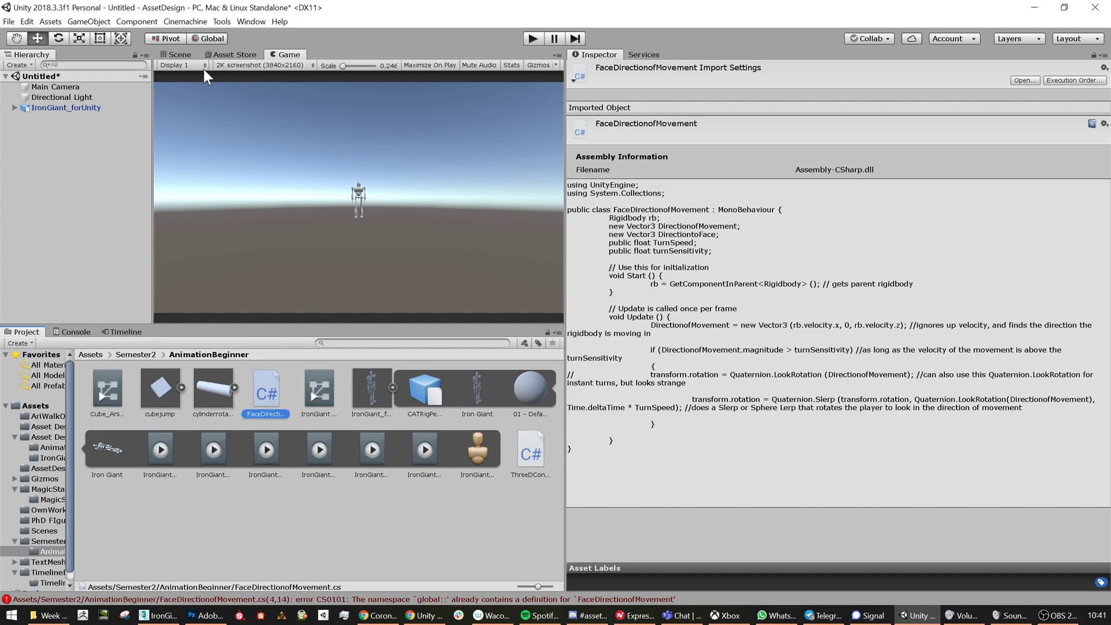
Add a cube to the scene, lower it to about Y -0.53 beneath the robot, and raise IronGiant_forUnity to Y 0.11
{"action": "left_click", "coordinate": [176, 54]}
{"action": "middle_click_drag", "start_coordinate": [364, 254], "coordinate": [377, 231]}
{"action": "right_click", "coordinate": [47, 141]}
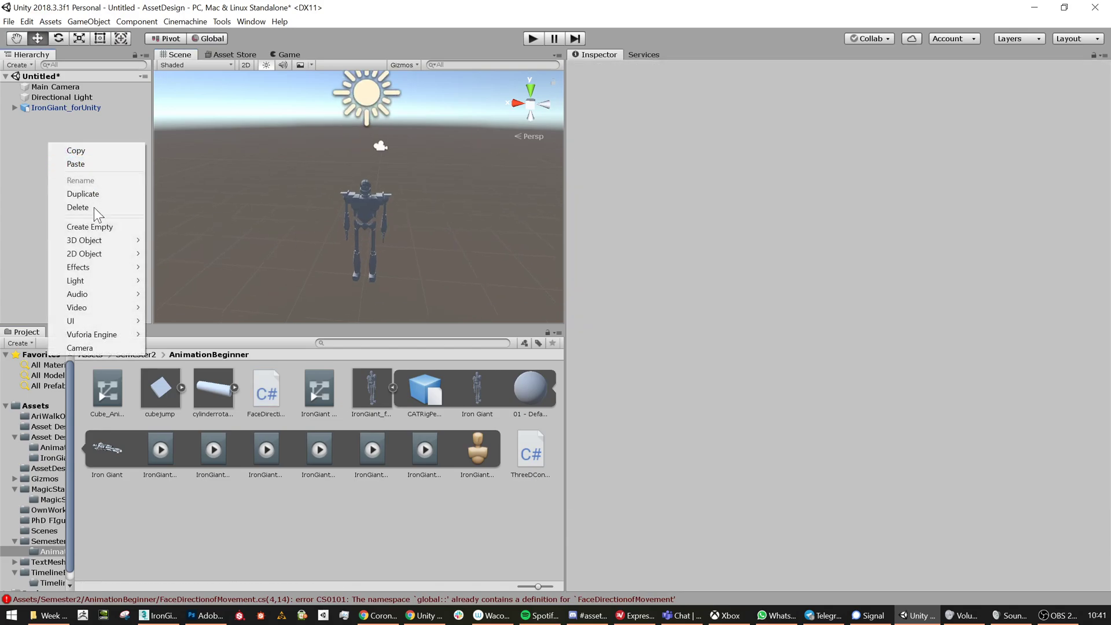
{"action": "mouse_move", "coordinate": [105, 244]}
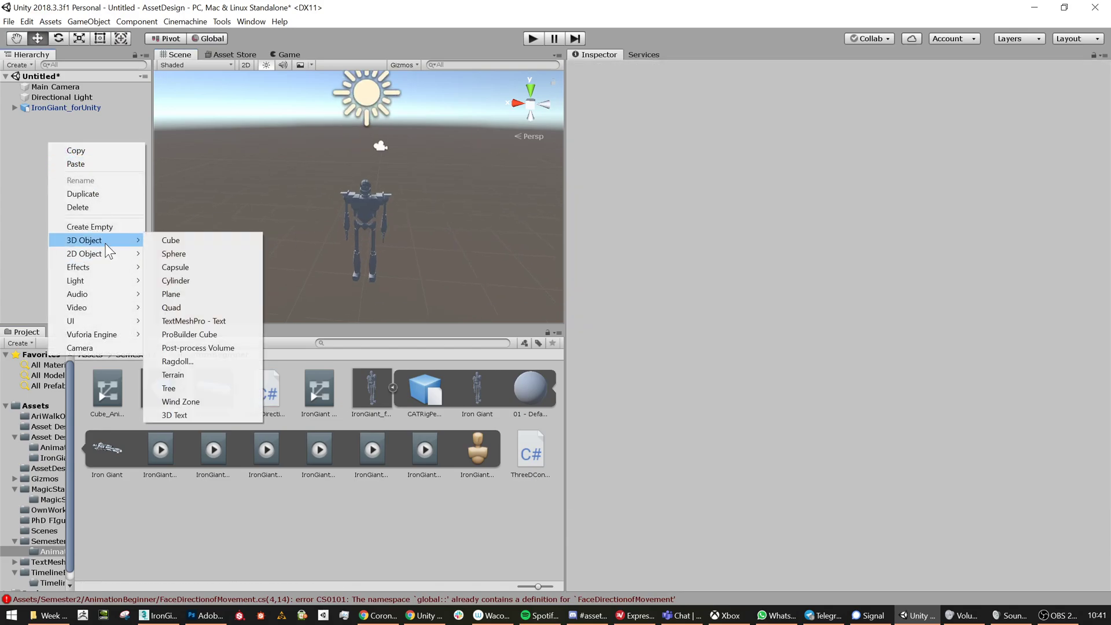
{"action": "left_click", "coordinate": [191, 241]}
{"action": "left_click_drag", "start_coordinate": [356, 154], "coordinate": [377, 284]}
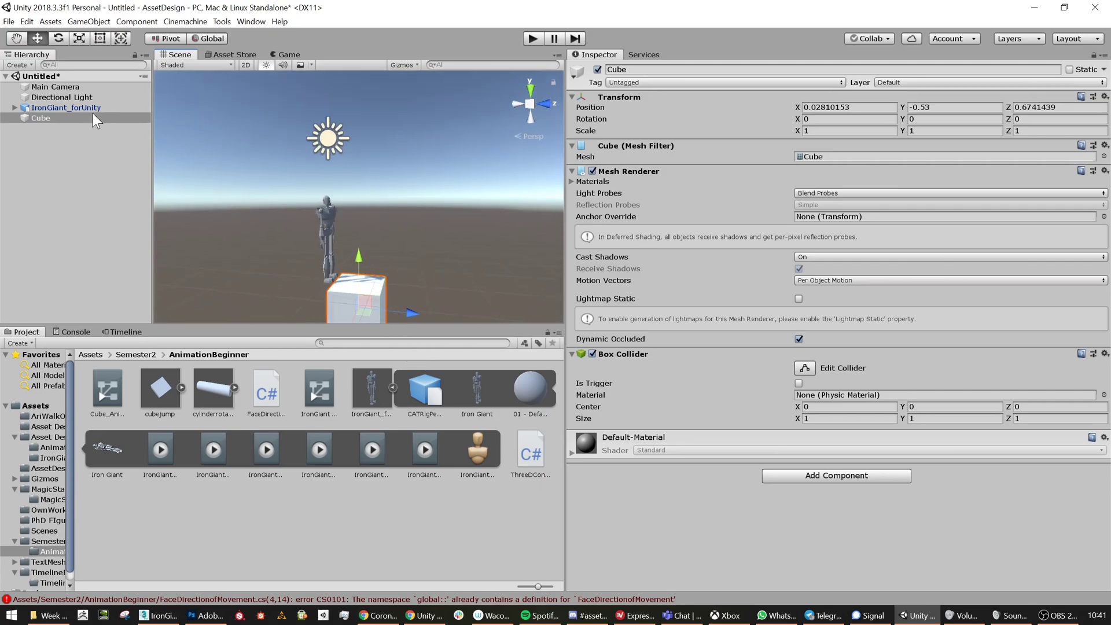
{"action": "left_click", "coordinate": [93, 107]}
{"action": "left_click_drag", "start_coordinate": [328, 232], "coordinate": [328, 223]}
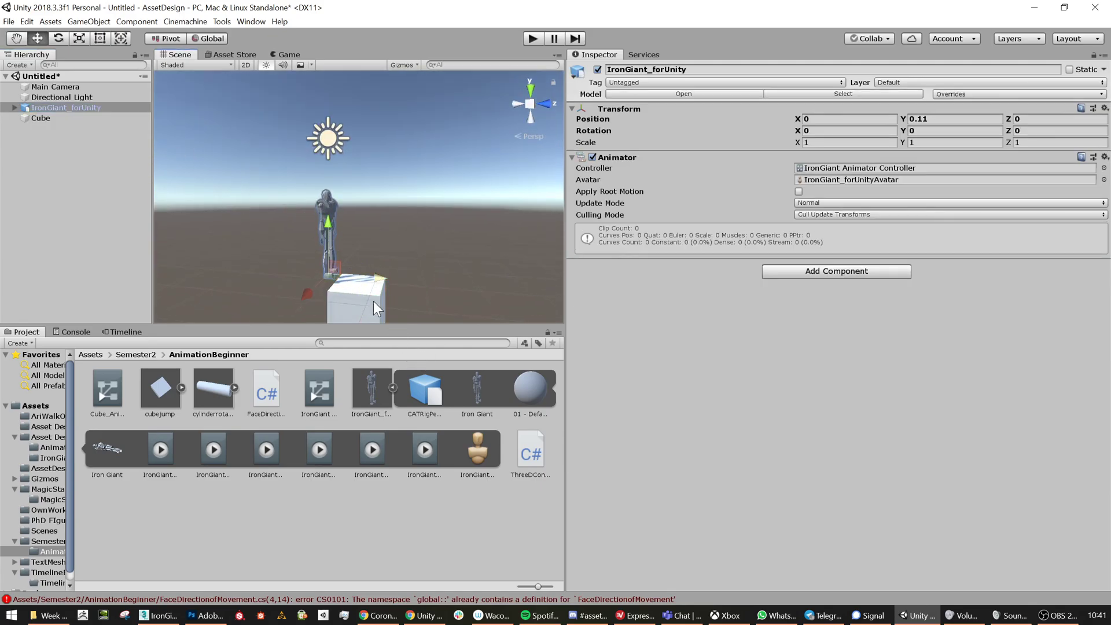
Scale the cube into a wide ground slab, about 251 along X and 217 along Z
{"action": "left_click", "coordinate": [373, 300]}
{"action": "scroll", "coordinate": [370, 301], "scroll_direction": "down", "scroll_amount": 3}
{"action": "scroll", "coordinate": [368, 300], "scroll_direction": "down", "scroll_amount": 2}
{"action": "key", "text": "r"}
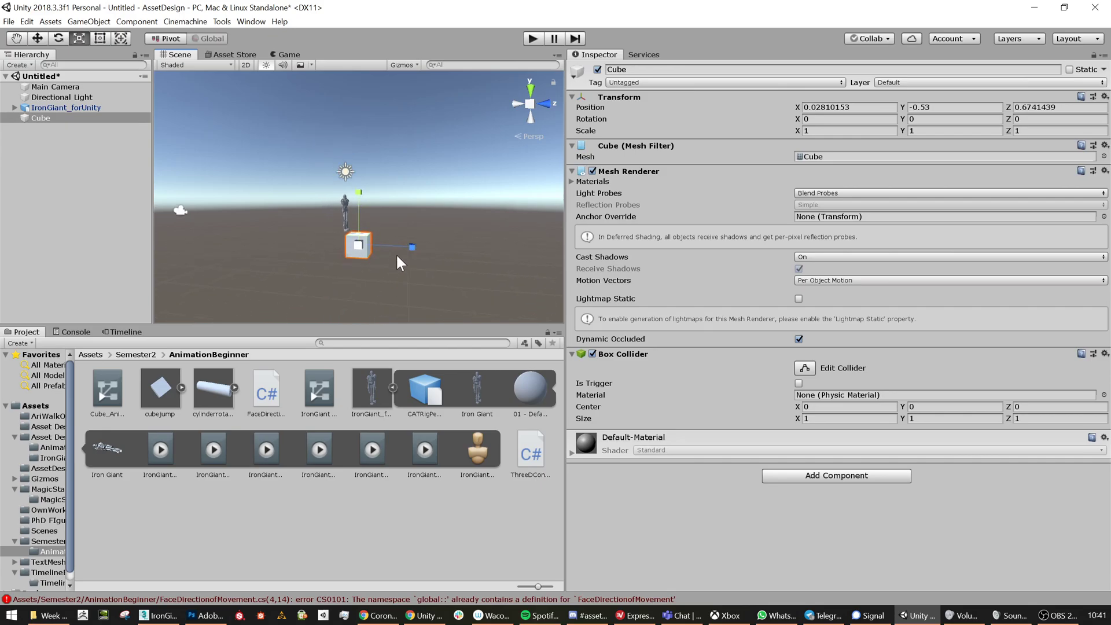
{"action": "left_click_drag", "start_coordinate": [408, 248], "coordinate": [586, 308]}
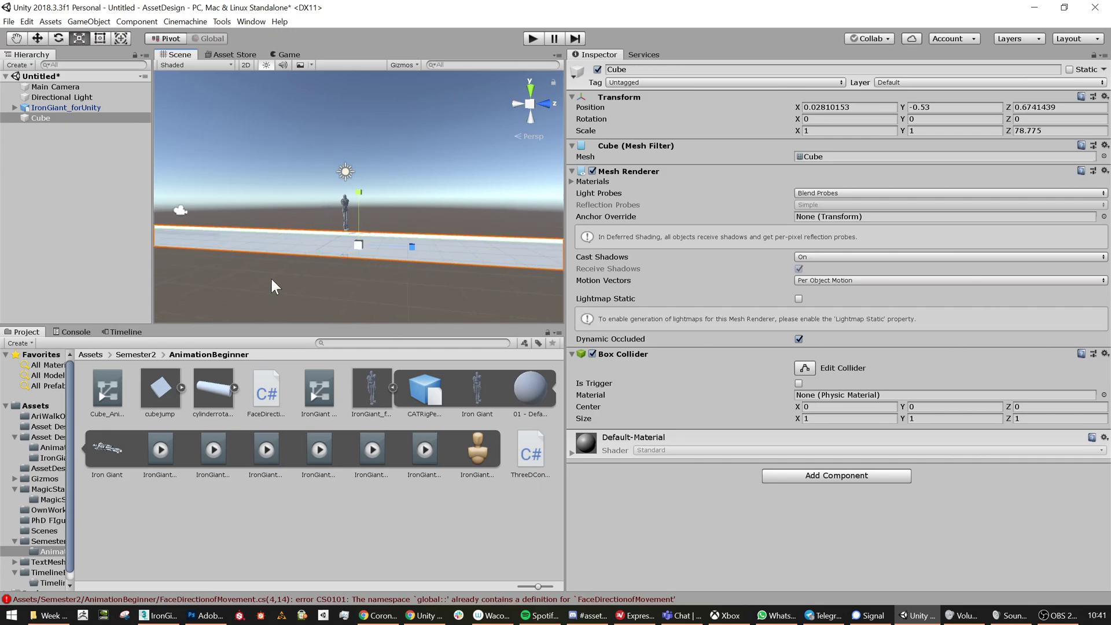
{"action": "left_click_drag", "start_coordinate": [409, 246], "coordinate": [288, 308], "text": "alt"}
{"action": "left_click_drag", "start_coordinate": [317, 258], "coordinate": [601, 199]}
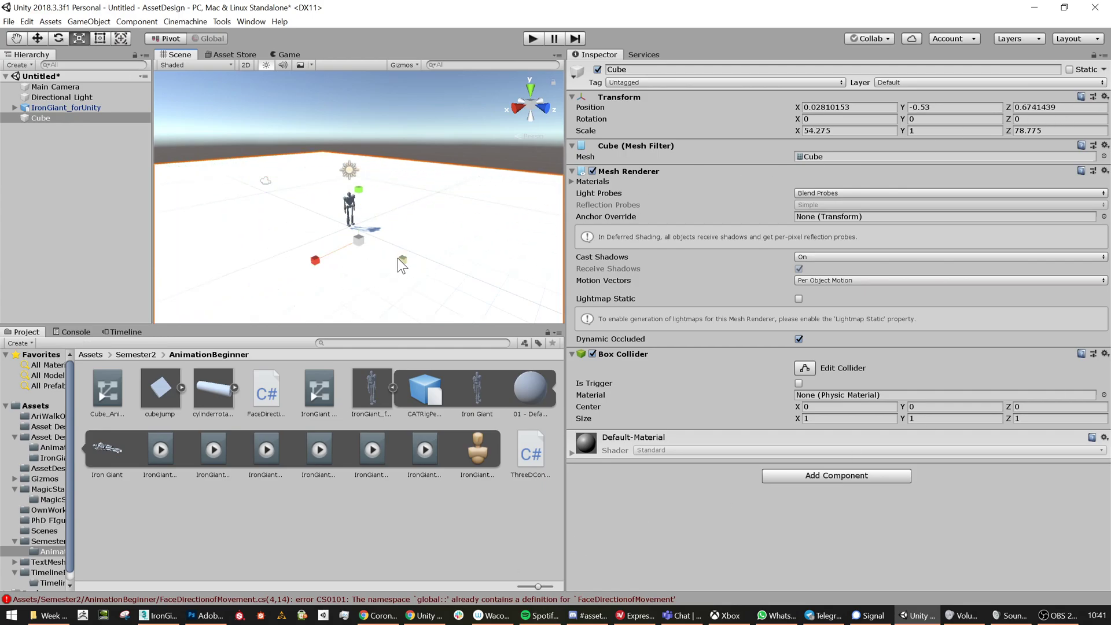
{"action": "left_click_drag", "start_coordinate": [397, 258], "coordinate": [443, 284]}
{"action": "left_click_drag", "start_coordinate": [315, 260], "coordinate": [183, 306]}
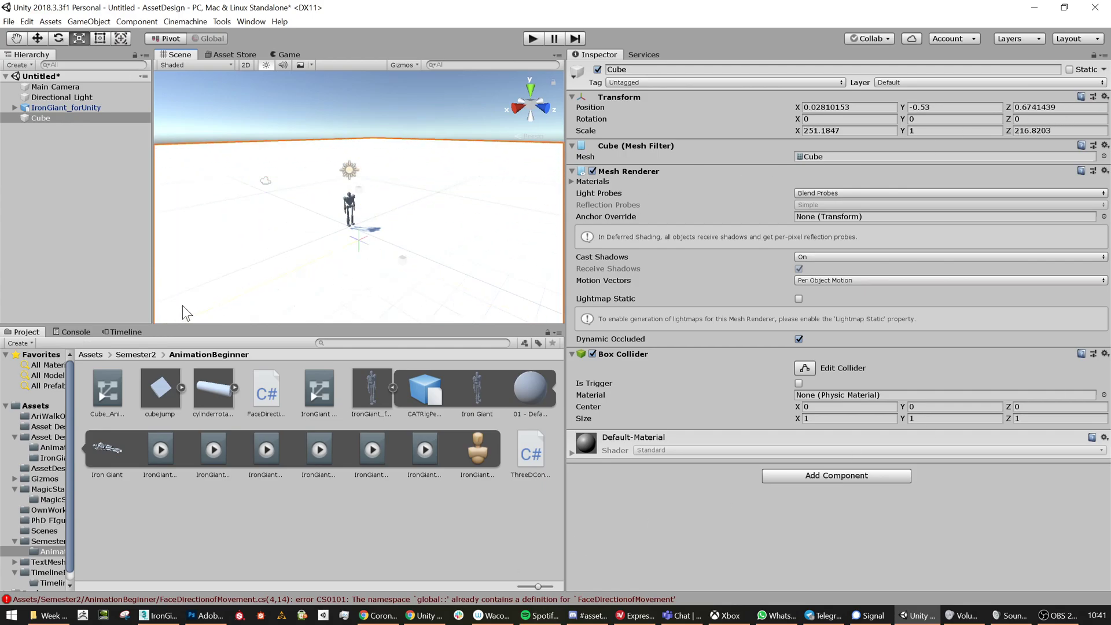
{"action": "left_click", "coordinate": [38, 117]}
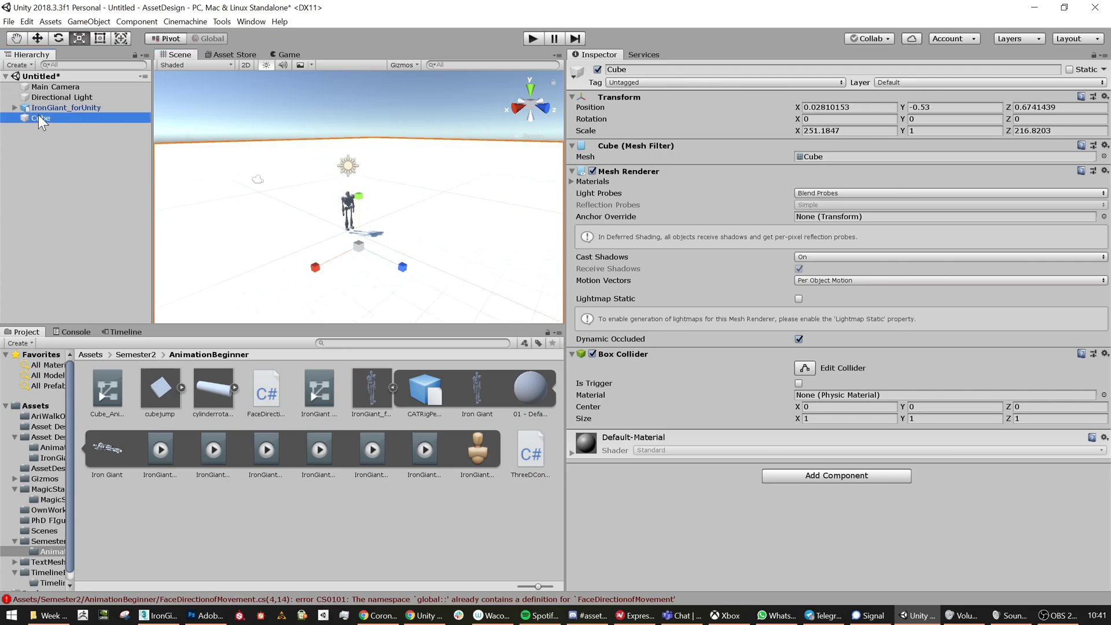
Create an empty object under IronGiant_forUnity and move it out to the root of the scene hierarchy
{"action": "left_click", "coordinate": [67, 109]}
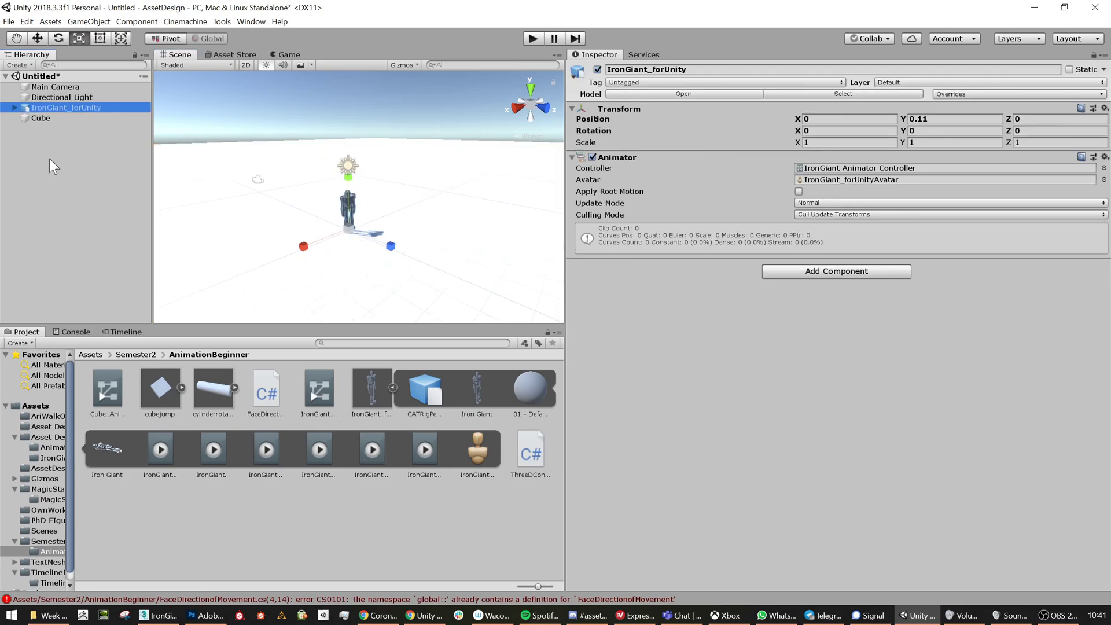
{"action": "right_click", "coordinate": [57, 109]}
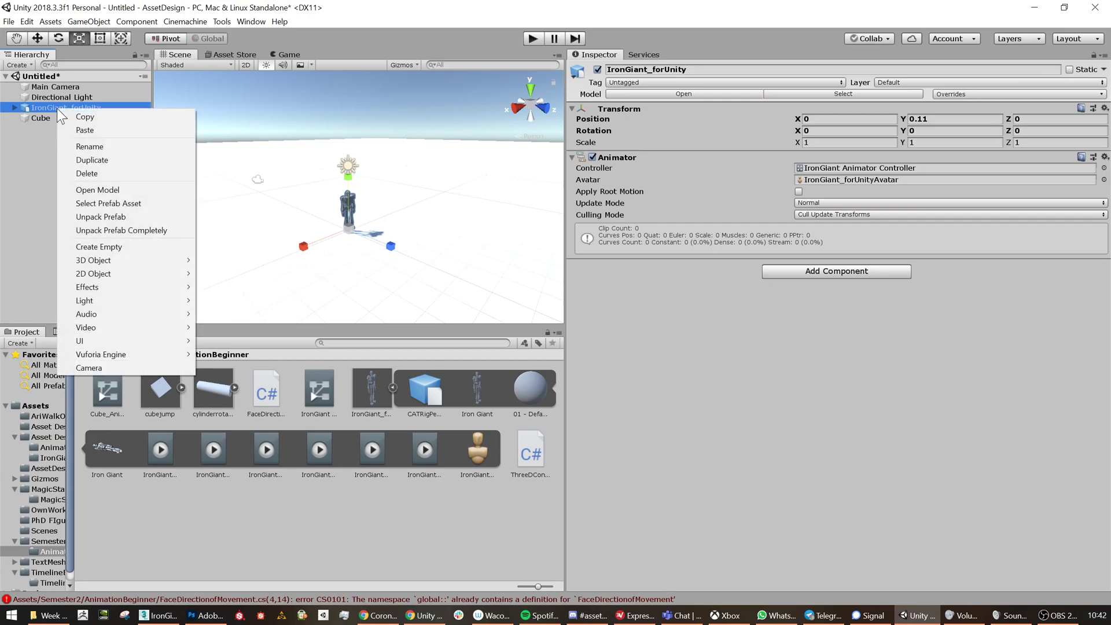
{"action": "left_click", "coordinate": [98, 247]}
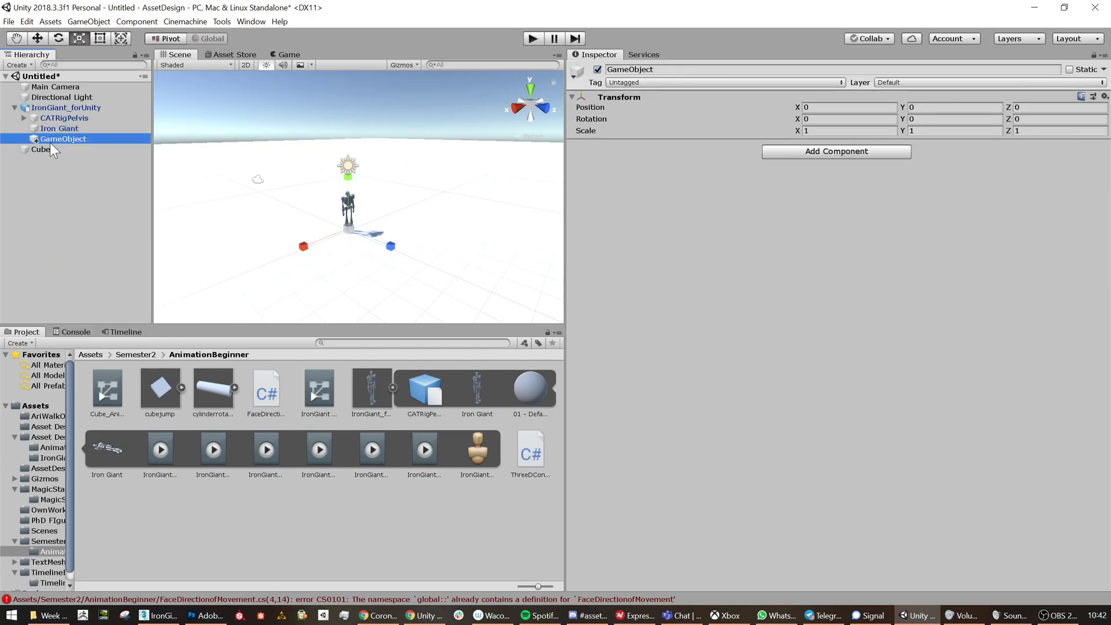
{"action": "left_click_drag", "start_coordinate": [52, 145], "coordinate": [51, 205]}
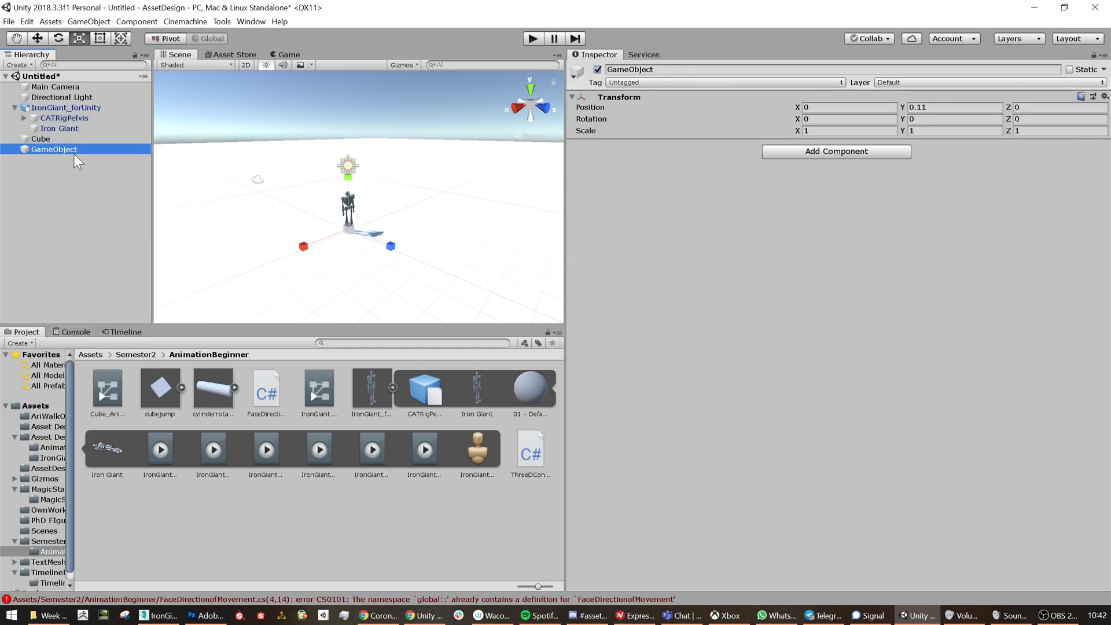
Rename the empty object Player and make IronGiant_forUnity its child
{"action": "left_click", "coordinate": [51, 107]}
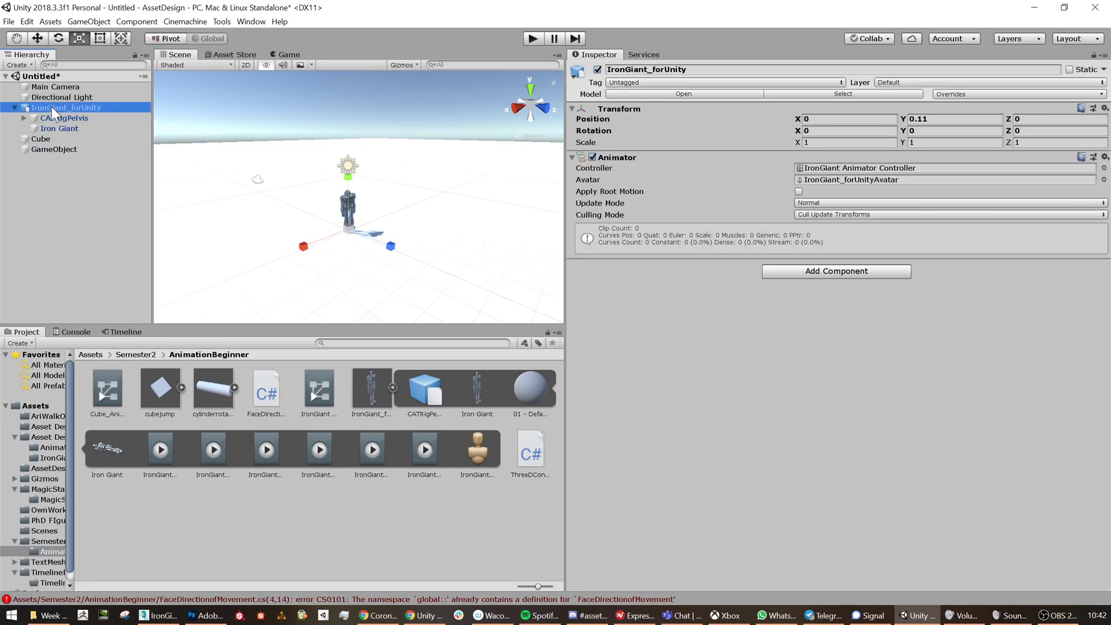
{"action": "left_click", "coordinate": [53, 149]}
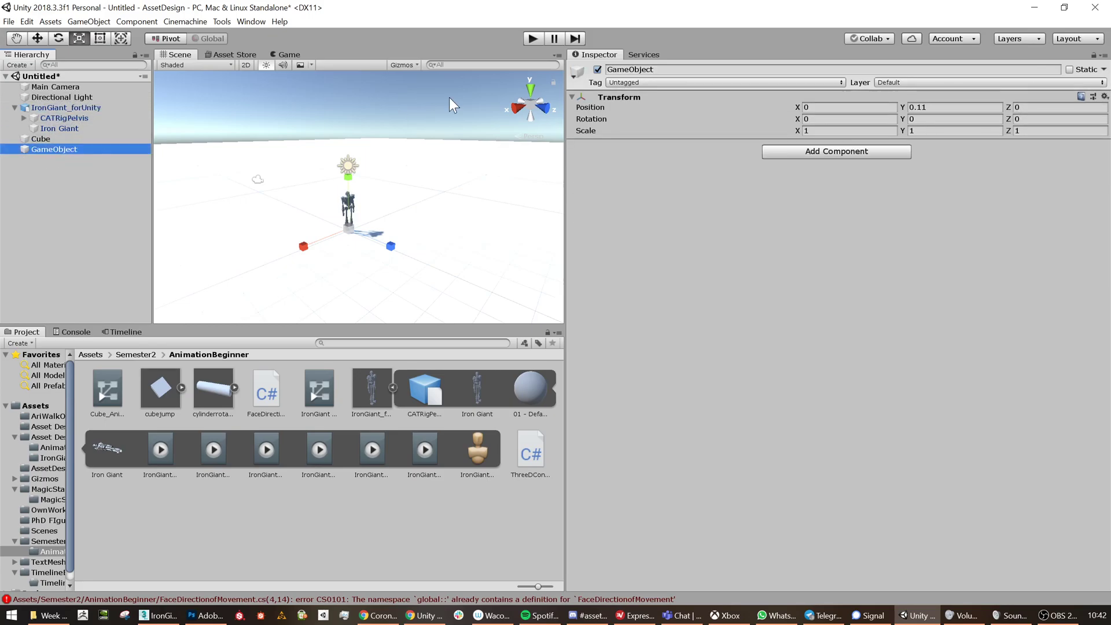
{"action": "left_click", "coordinate": [656, 70]}
{"action": "type", "text": "Player"}
{"action": "key", "text": "Return"}
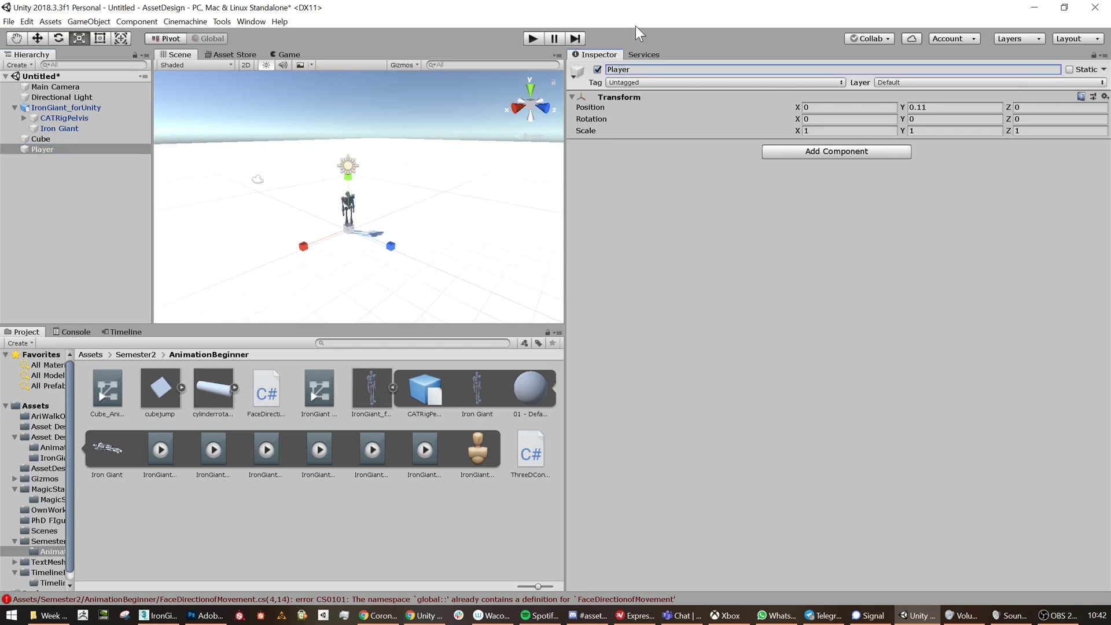
{"action": "left_click_drag", "start_coordinate": [58, 106], "coordinate": [46, 148]}
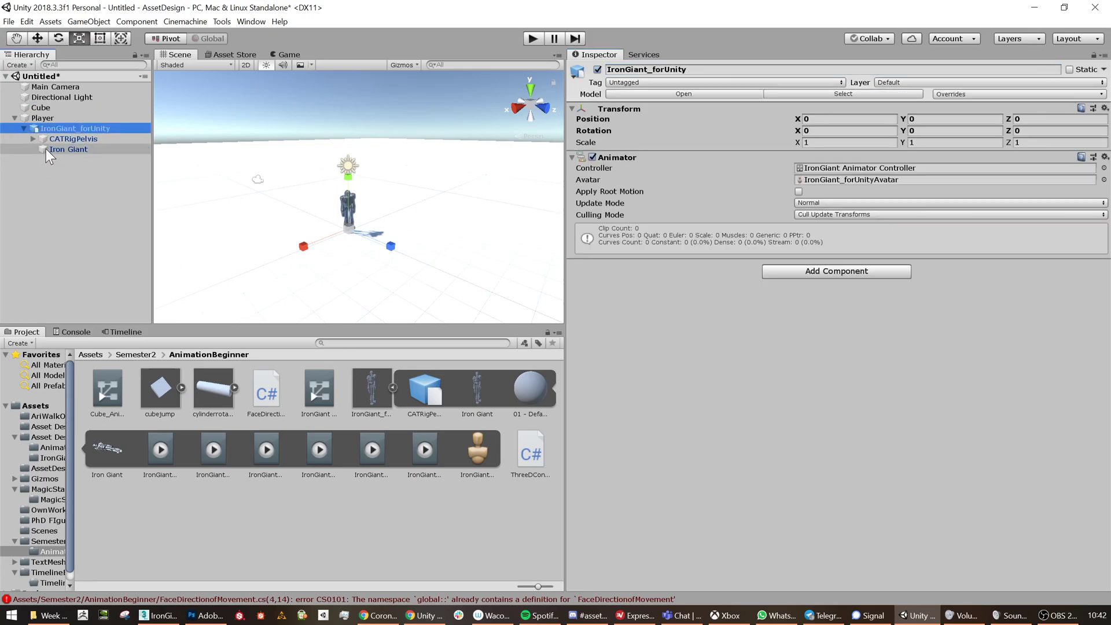
Add a Capsule Collider component to the Player object
{"action": "left_click", "coordinate": [40, 118]}
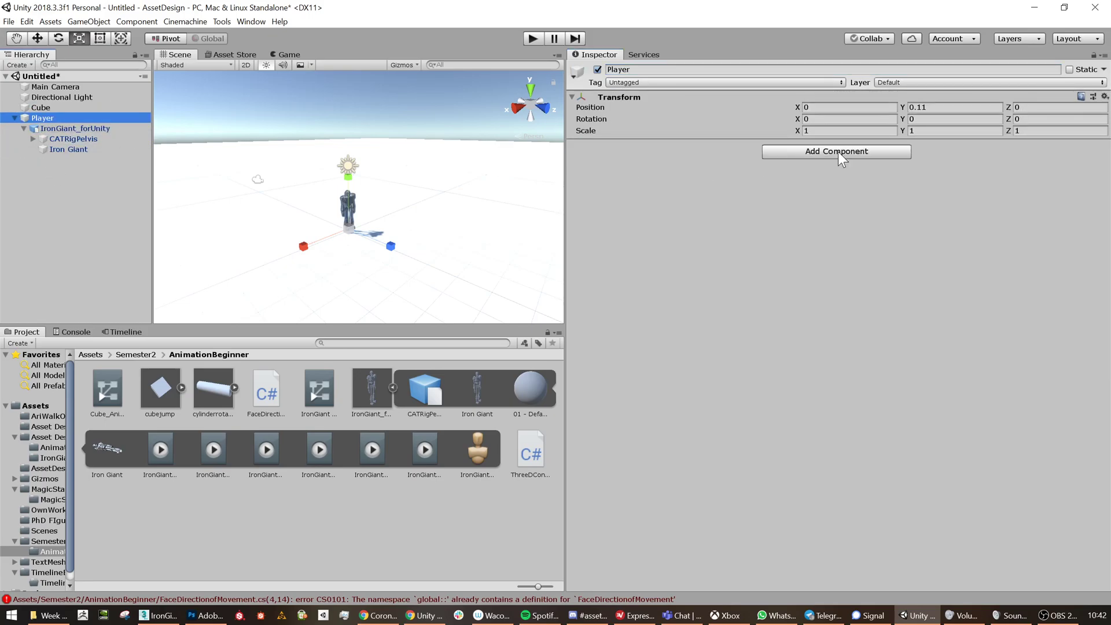
{"action": "left_click", "coordinate": [838, 152]}
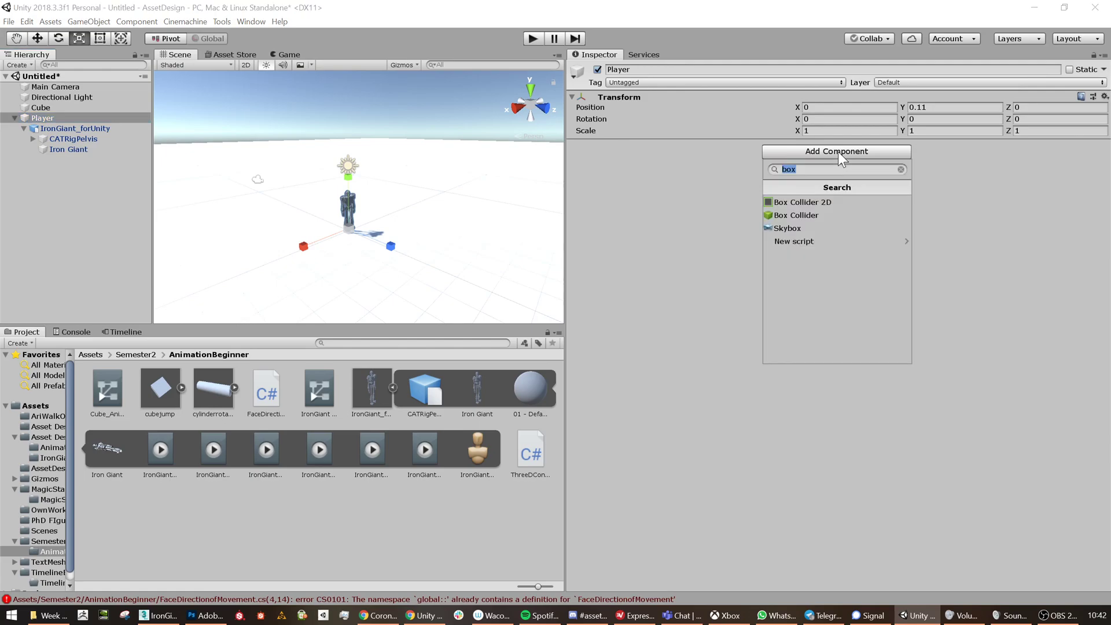
{"action": "type", "text": "cap"}
{"action": "key", "text": "Down"}
{"action": "key", "text": "Down"}
{"action": "key", "text": "Return"}
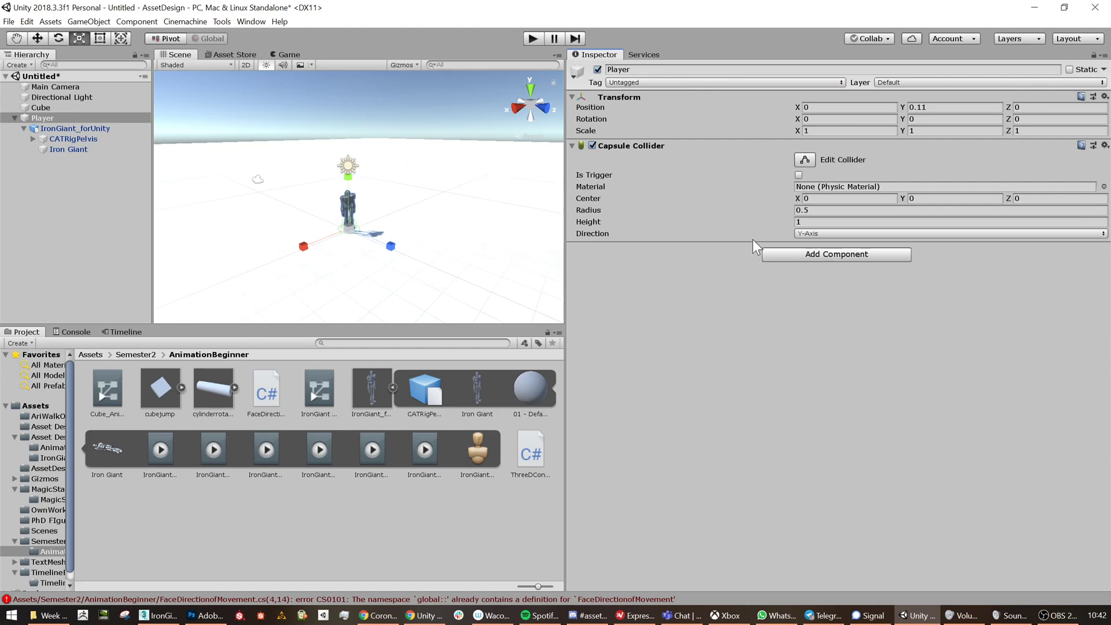
Fit the Player's capsule collider around the robot with center Y 0.83, radius 0.29 and height 1.88
{"action": "key", "text": "w"}
{"action": "right_click_drag", "start_coordinate": [374, 206], "coordinate": [375, 158]}
{"action": "key", "text": "r"}
{"action": "left_click_drag", "start_coordinate": [791, 220], "coordinate": [797, 198]}
{"action": "left_click_drag", "start_coordinate": [901, 198], "coordinate": [915, 190]}
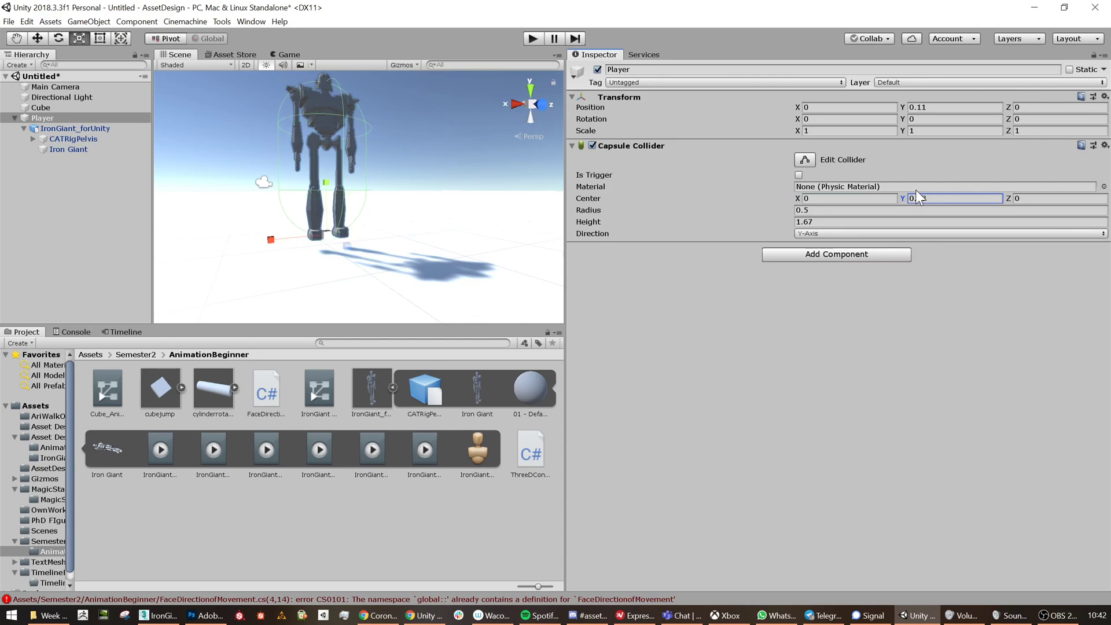
{"action": "mouse_move", "coordinate": [791, 211]}
{"action": "left_mouse_down"}
{"action": "mouse_move", "coordinate": [780, 207]}
{"action": "mouse_move", "coordinate": [795, 222]}
{"action": "left_mouse_up"}
{"action": "left_click_drag", "start_coordinate": [419, 197], "coordinate": [353, 191], "text": "alt"}
Add a Rigidbody component to the Player object
{"action": "left_click", "coordinate": [849, 254]}
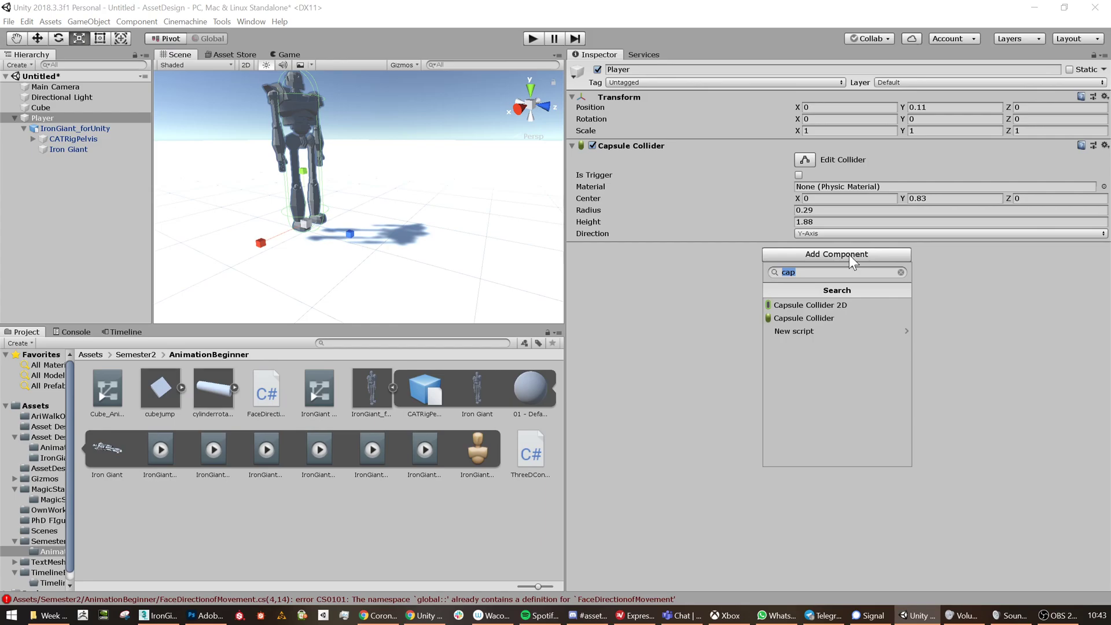
{"action": "type", "text": "ri"}
{"action": "key", "text": "Down"}
{"action": "key", "text": "Down"}
{"action": "key", "text": "Return"}
{"action": "left_click", "coordinate": [786, 485]}
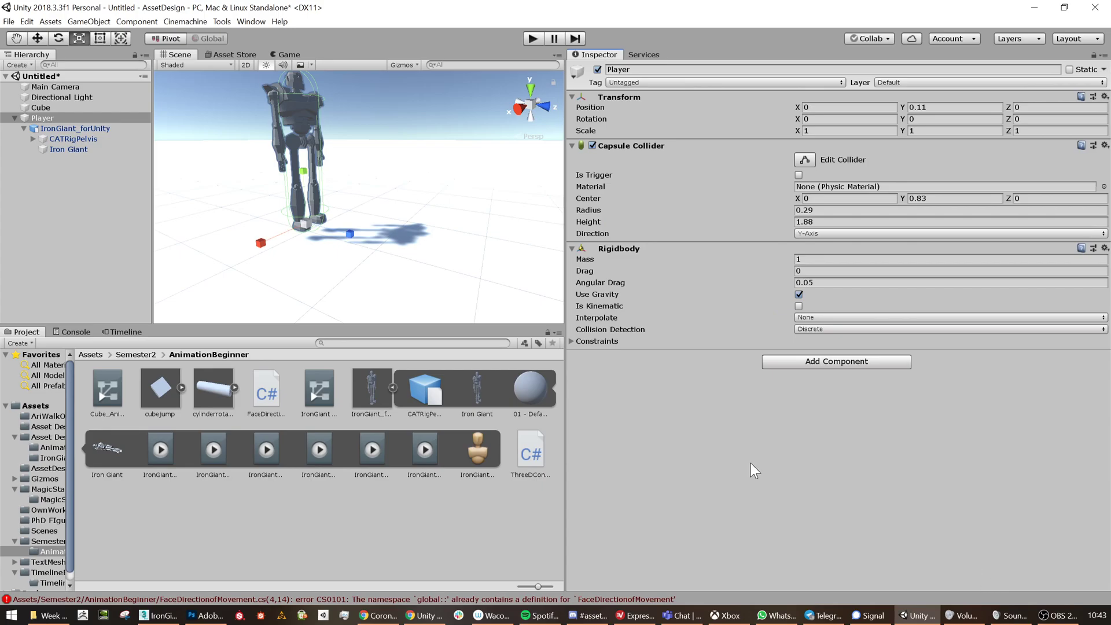
Attach ThreeDControllerMovementScript to the Player object and check its public variables against the script code
{"action": "left_click", "coordinate": [526, 453]}
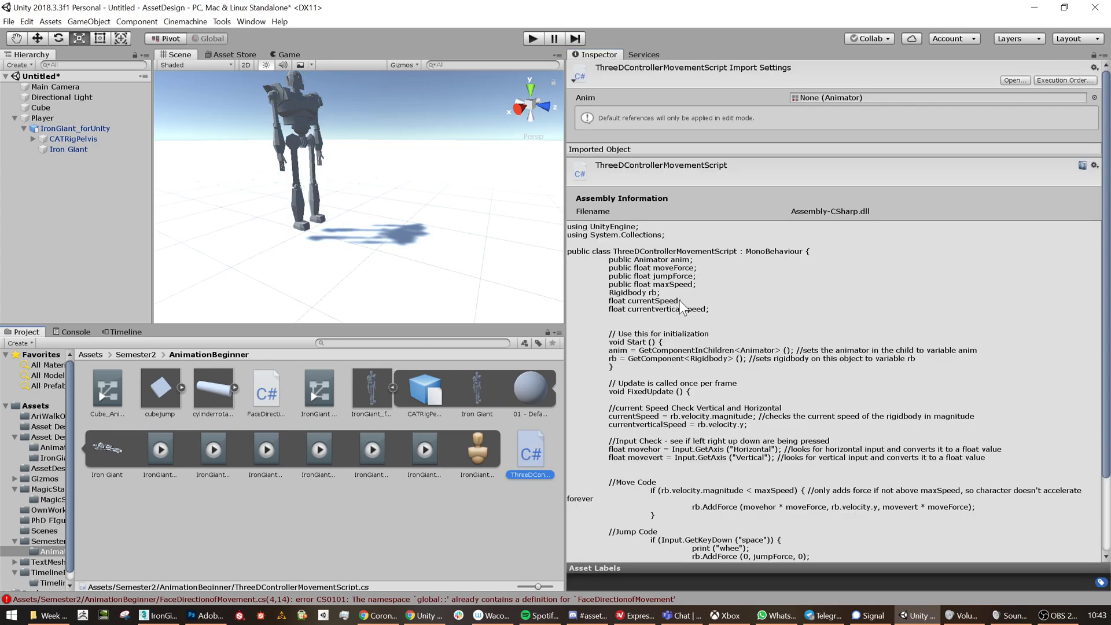
{"action": "left_click", "coordinate": [42, 118]}
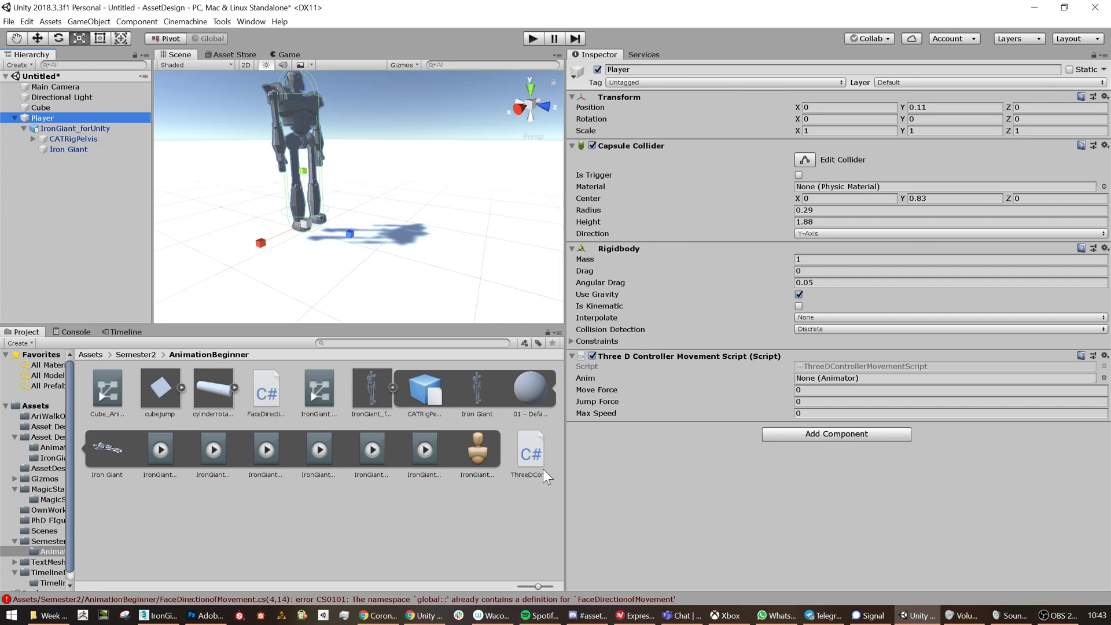
{"action": "left_click", "coordinate": [534, 456]}
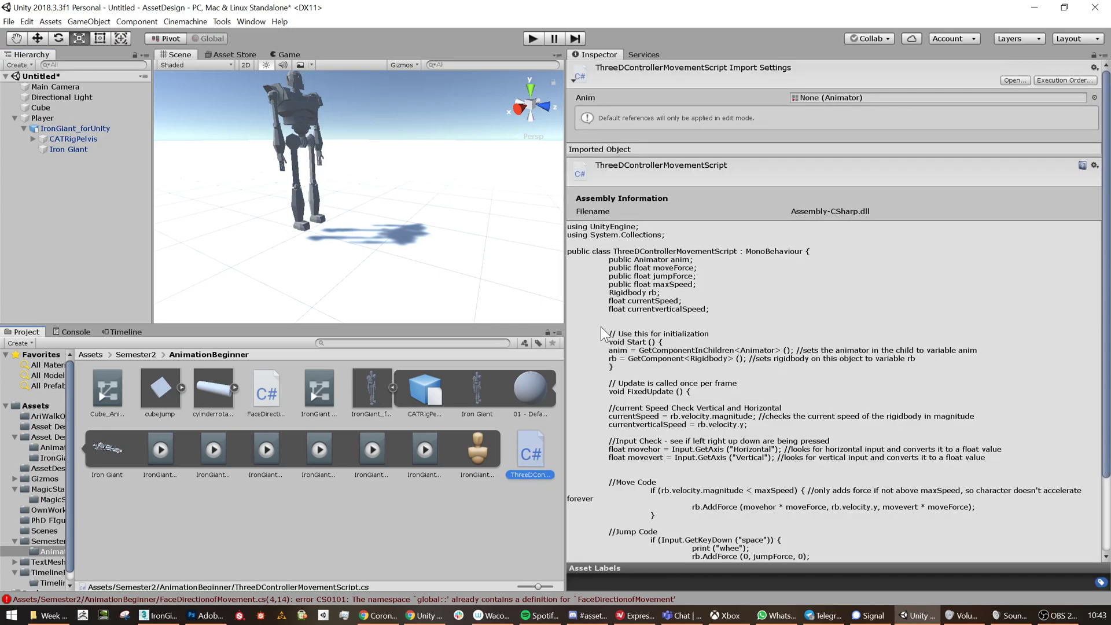
{"action": "left_click", "coordinate": [40, 118]}
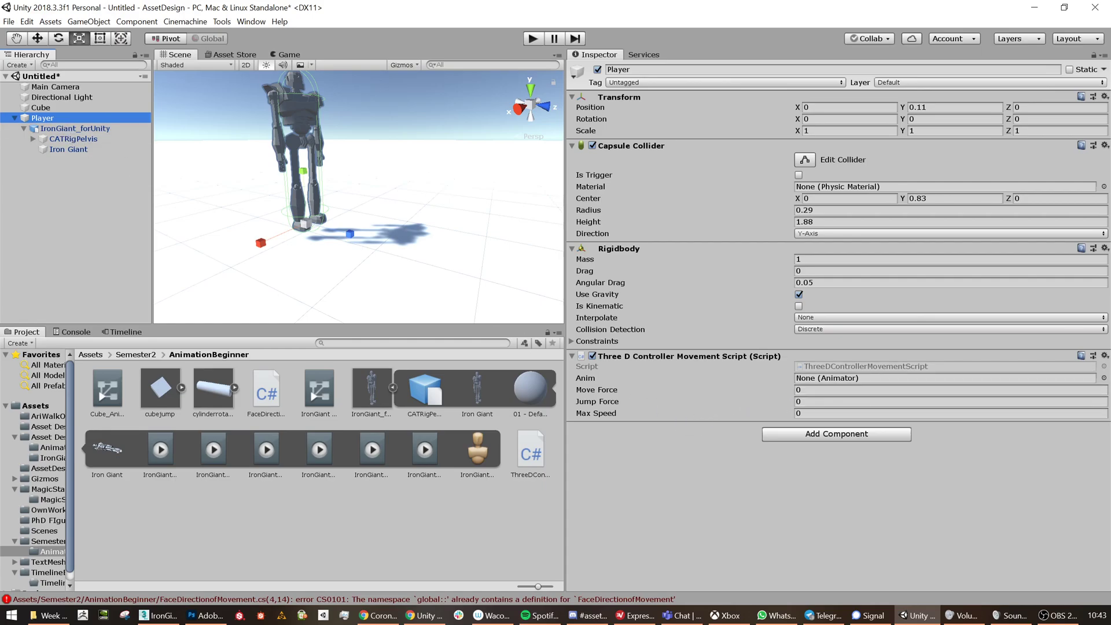
Set the Player's movement script to Move Force 40, Jump Force 200 and Max Speed 10
{"action": "left_click", "coordinate": [659, 389]}
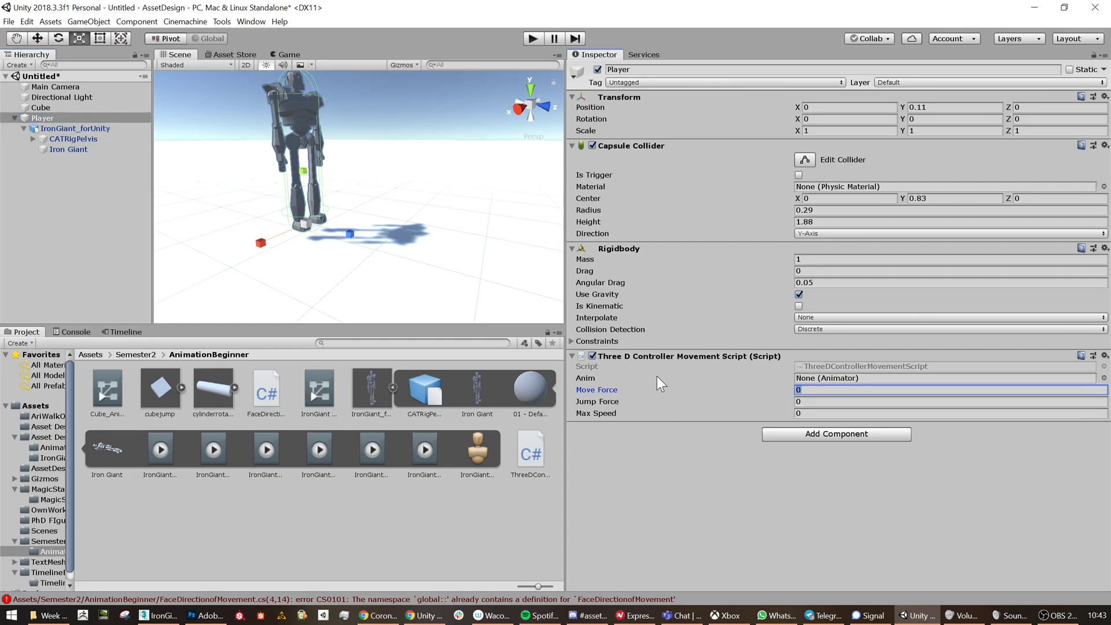
{"action": "type", "text": "40"}
{"action": "key", "text": "Tab"}
{"action": "type", "text": "200"}
{"action": "key", "text": "Tab"}
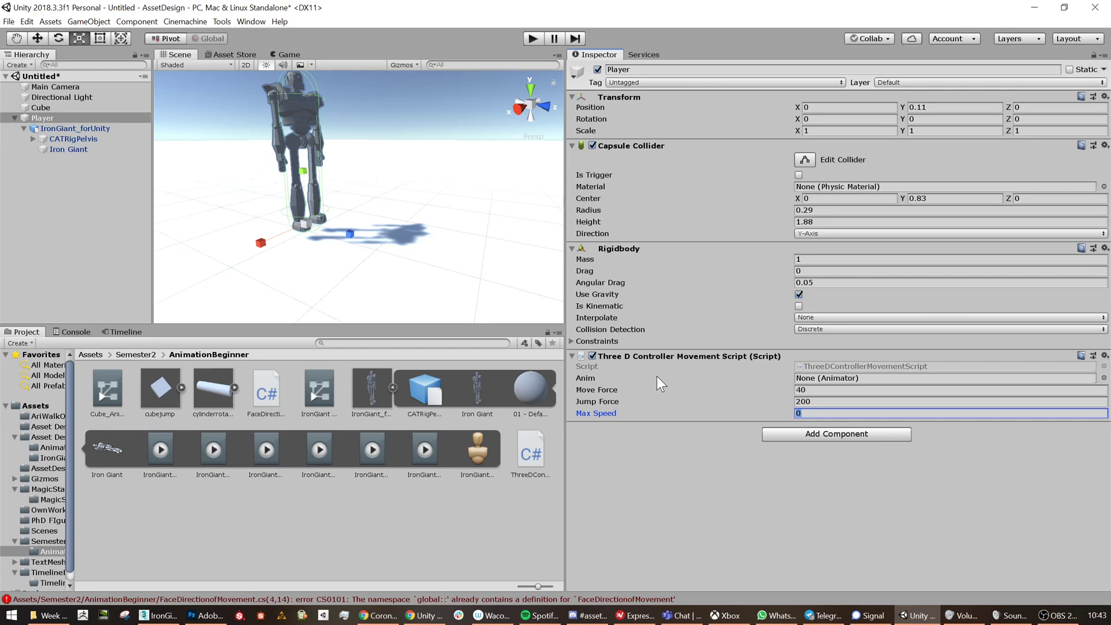
{"action": "type", "text": "10"}
Try to enter play mode, inspect the FaceDirectionofMovement compiler error in its script code, and return to Unity
{"action": "left_click", "coordinate": [533, 38]}
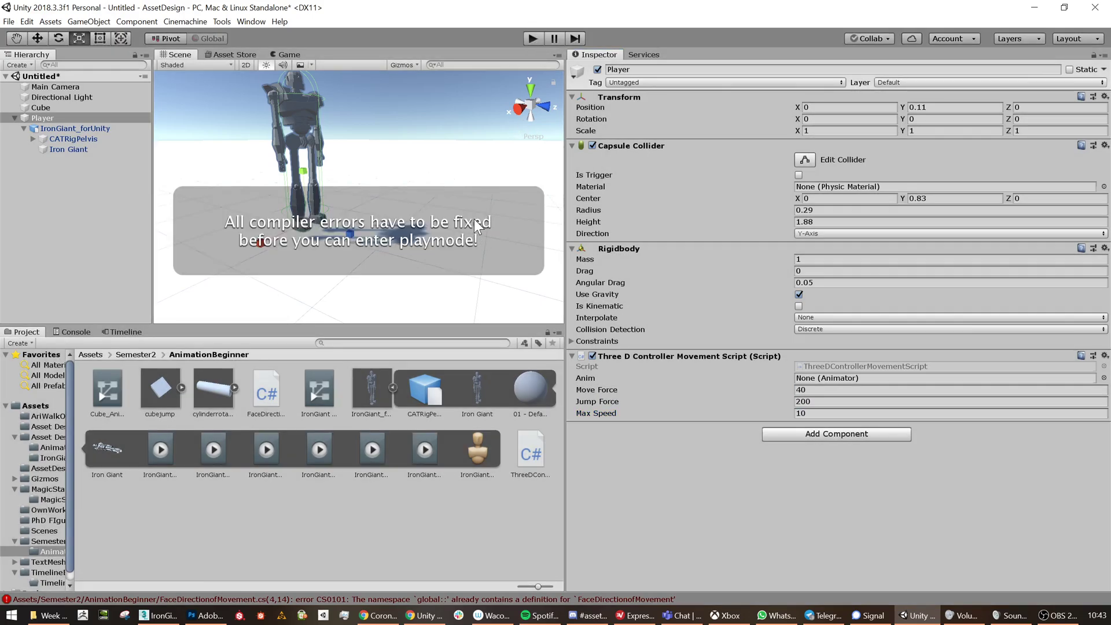
{"action": "double_click", "coordinate": [407, 597]}
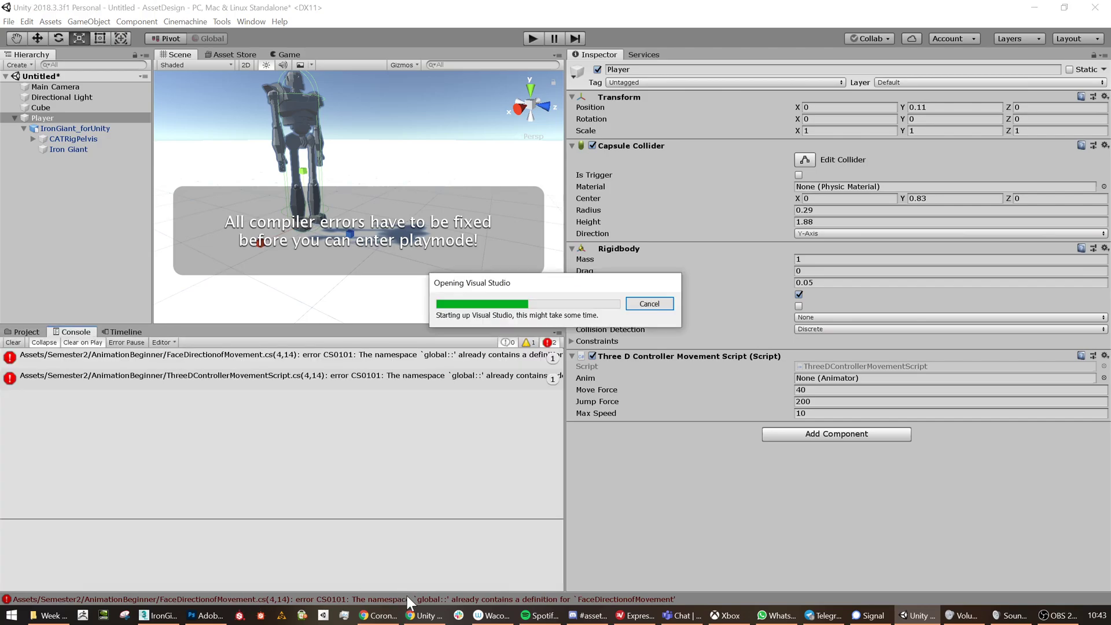
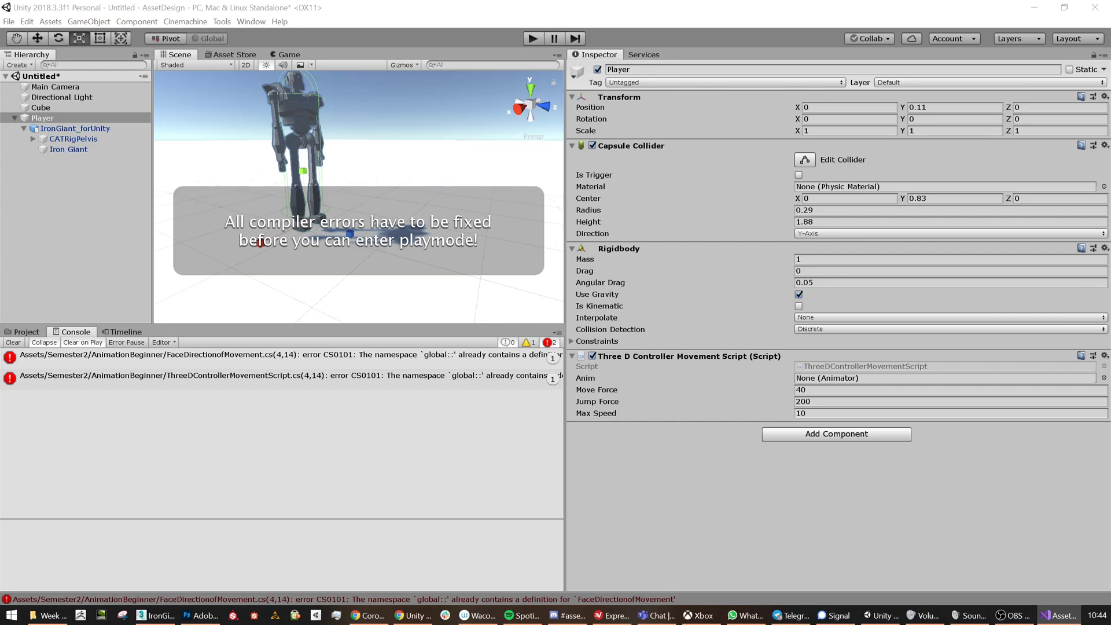
{"action": "left_click_drag", "start_coordinate": [0, 137], "coordinate": [453, 1]}
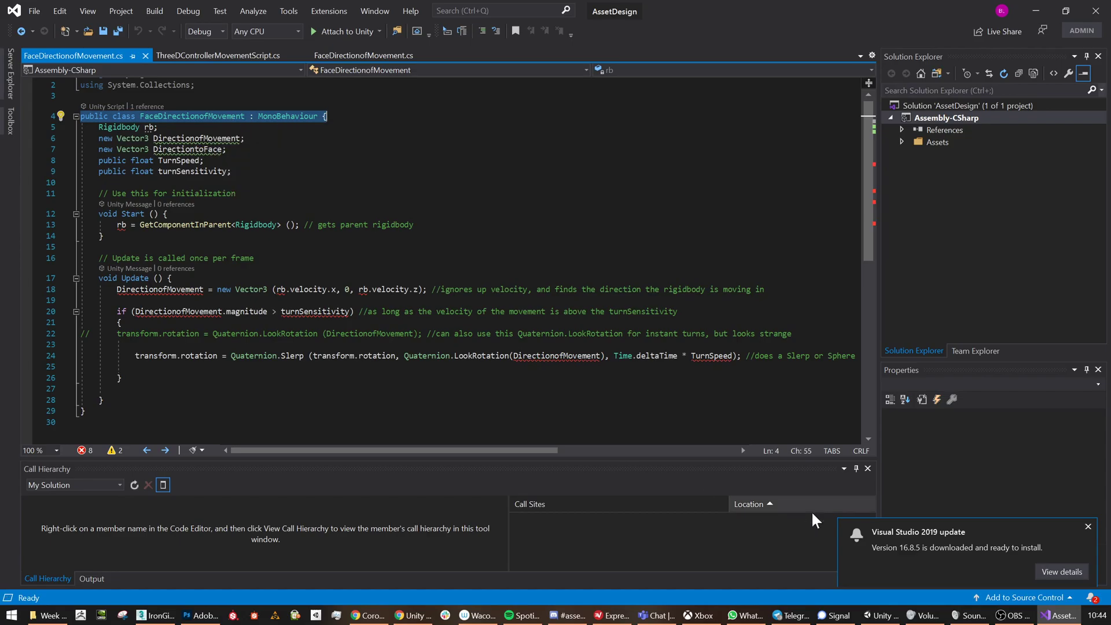
{"action": "left_click", "coordinate": [1003, 619]}
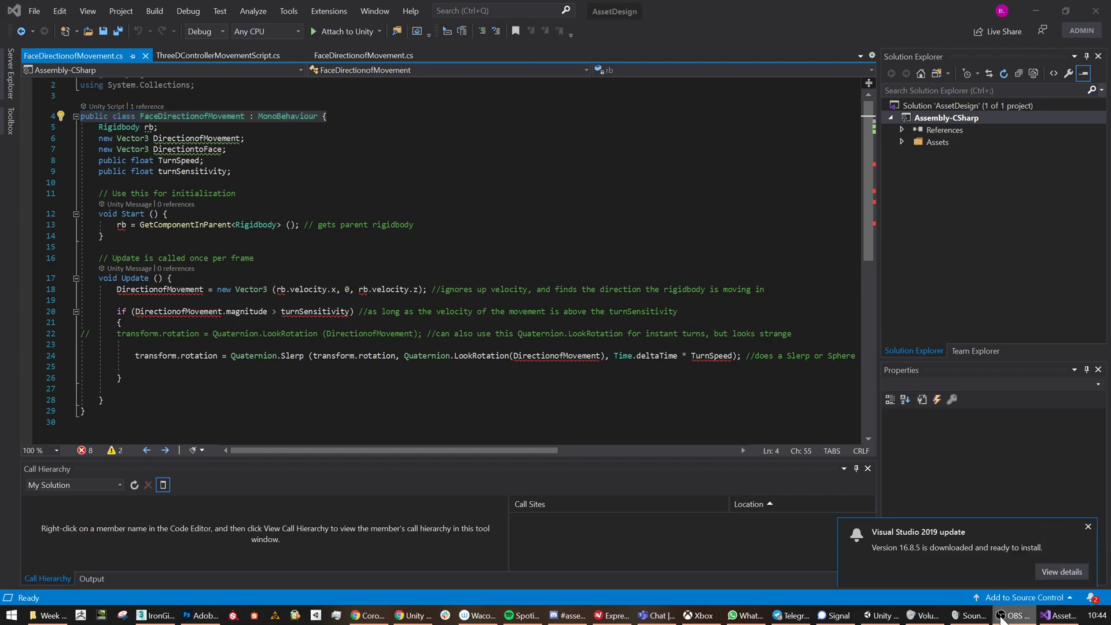
{"action": "left_click", "coordinate": [881, 616]}
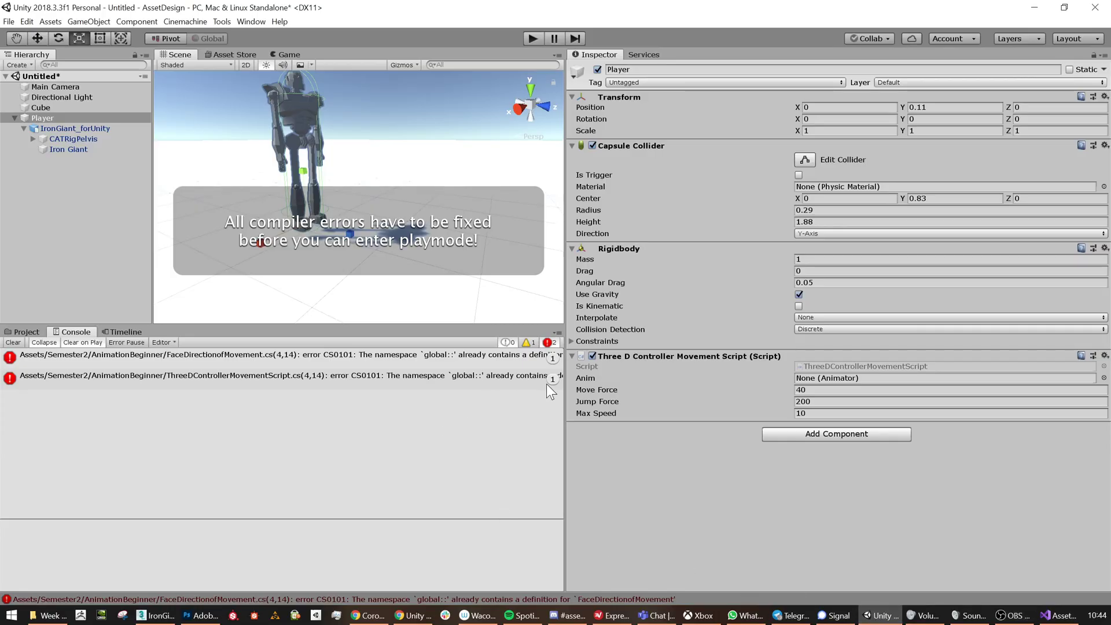
Widen the project area and its folder list, and search the project assets for "face"
{"action": "left_click_drag", "start_coordinate": [563, 389], "coordinate": [774, 389]}
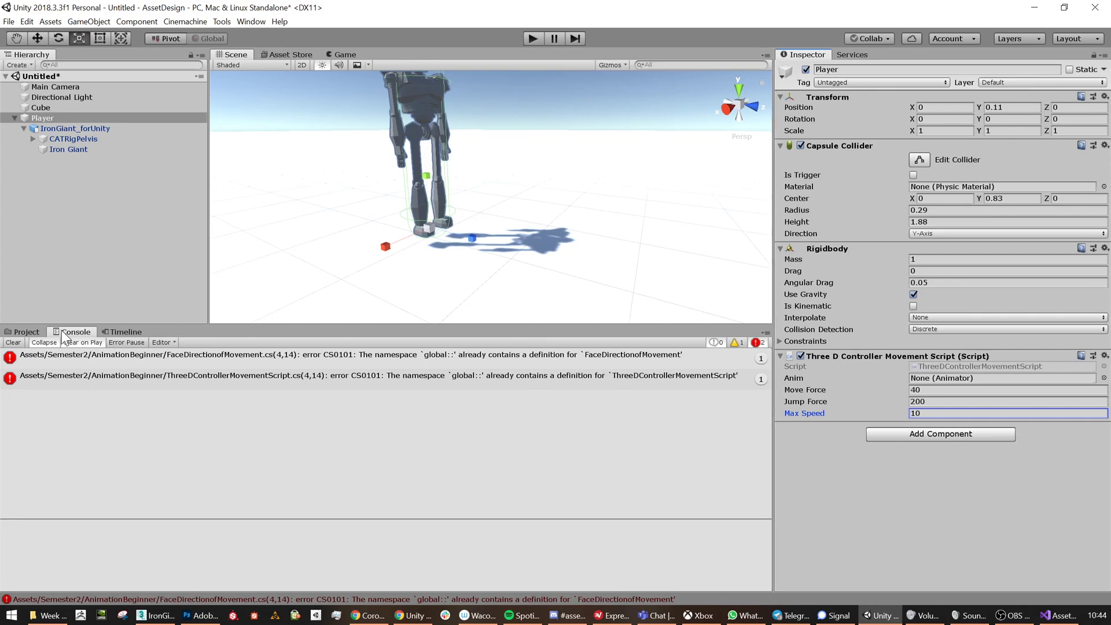
{"action": "left_click", "coordinate": [26, 333]}
{"action": "scroll", "coordinate": [63, 510], "scroll_direction": "down", "scroll_amount": 1}
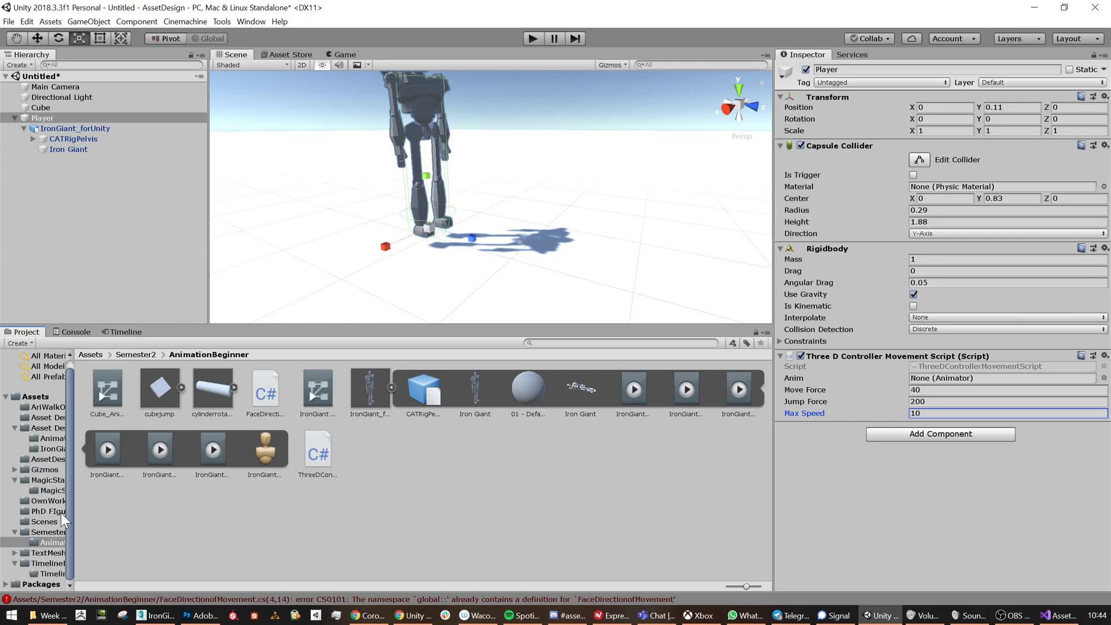
{"action": "left_click_drag", "start_coordinate": [74, 510], "coordinate": [171, 510]}
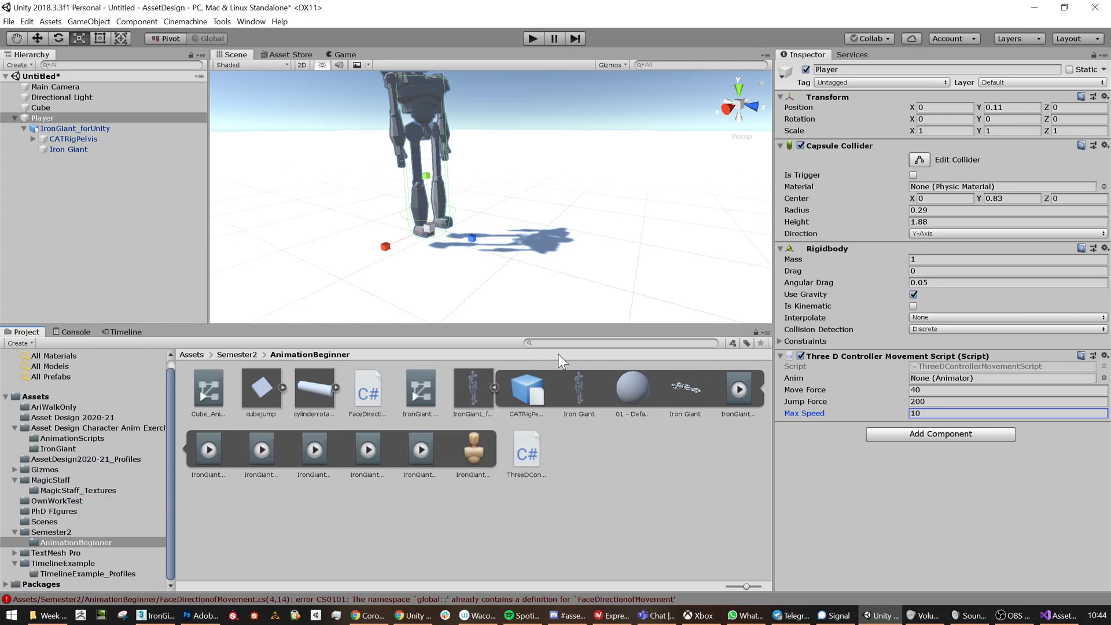
{"action": "left_click", "coordinate": [584, 344]}
{"action": "type", "text": "face"}
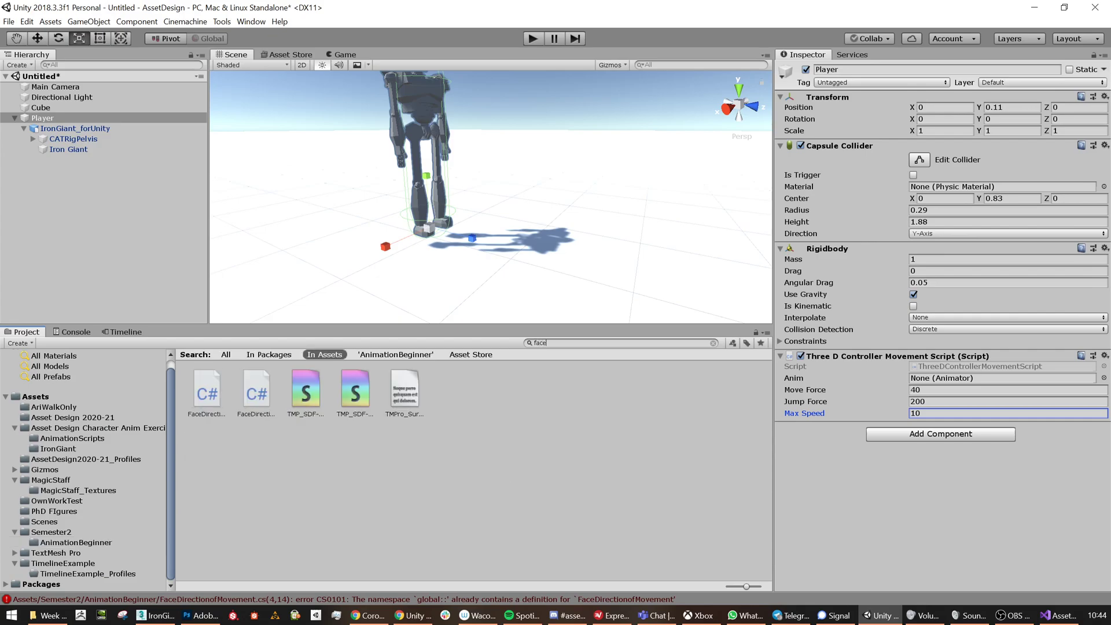
Delete the duplicate ThreeDControllerMovementScript and FaceDirectionofMovement scripts from the Semester2 AnimationBeginner folder
{"action": "left_click", "coordinate": [108, 511]}
{"action": "left_click", "coordinate": [73, 552]}
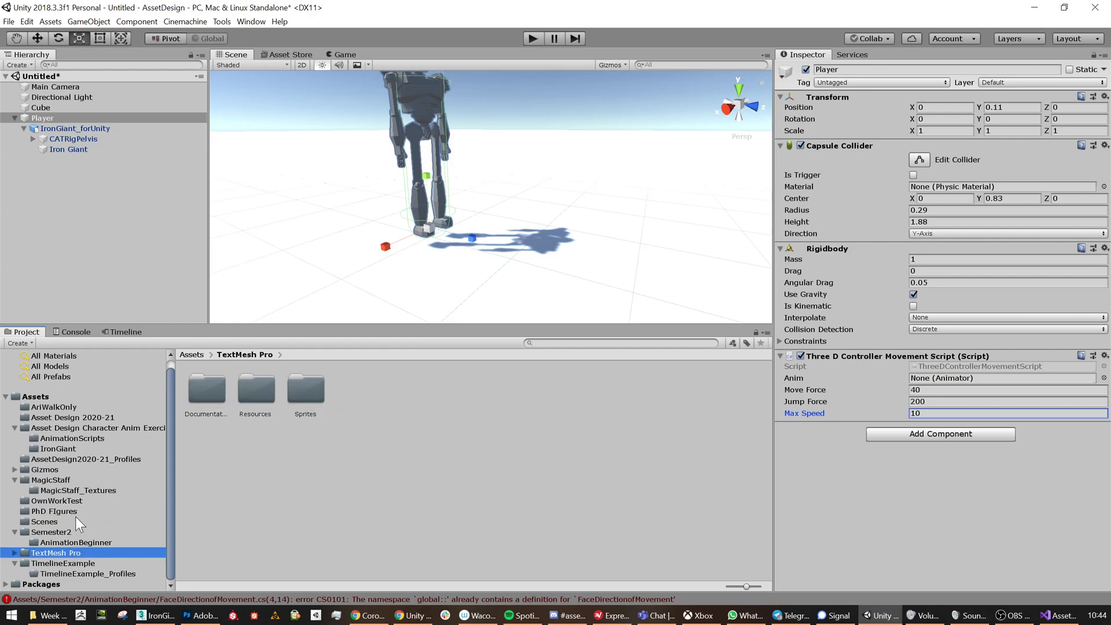
{"action": "left_click", "coordinate": [62, 533]}
{"action": "left_click", "coordinate": [78, 543]}
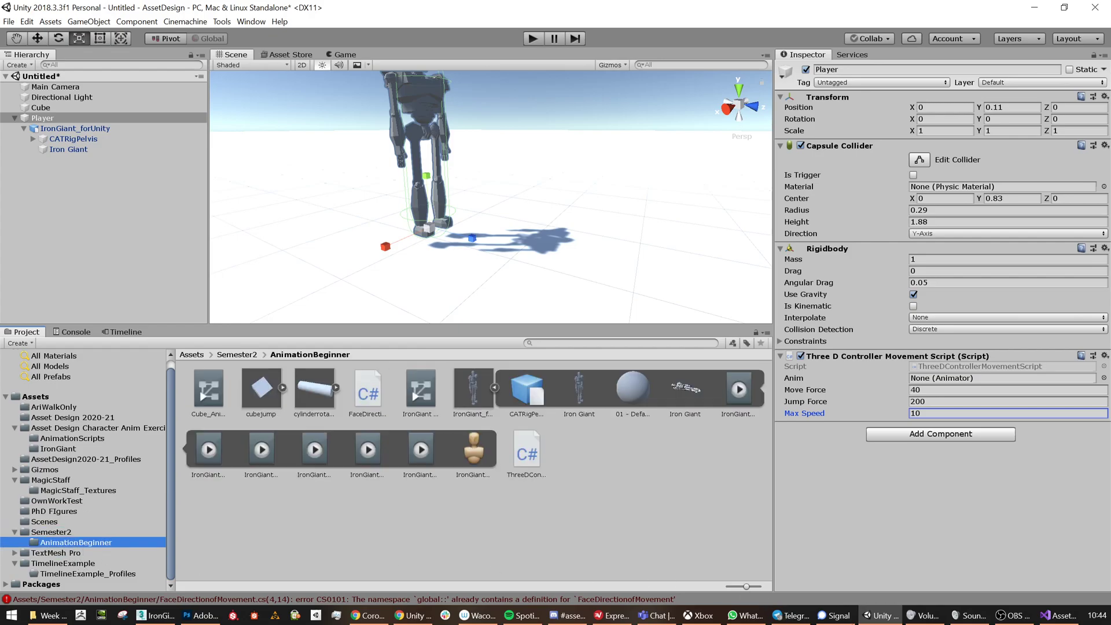
{"action": "left_click", "coordinate": [513, 449]}
{"action": "key", "text": "Delete"}
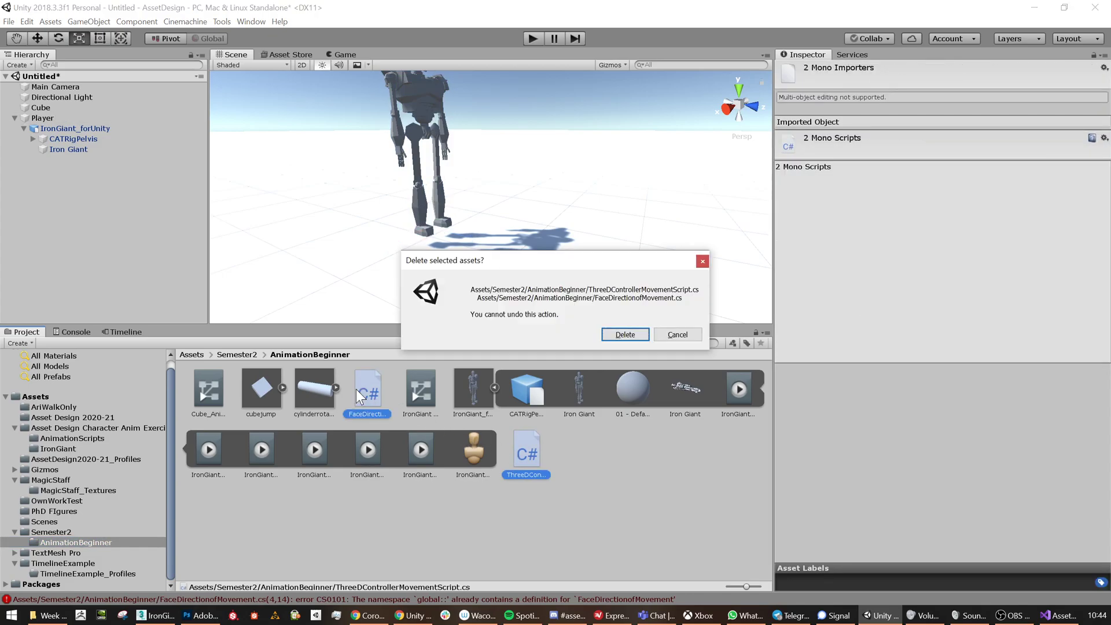
{"action": "left_click", "coordinate": [623, 335]}
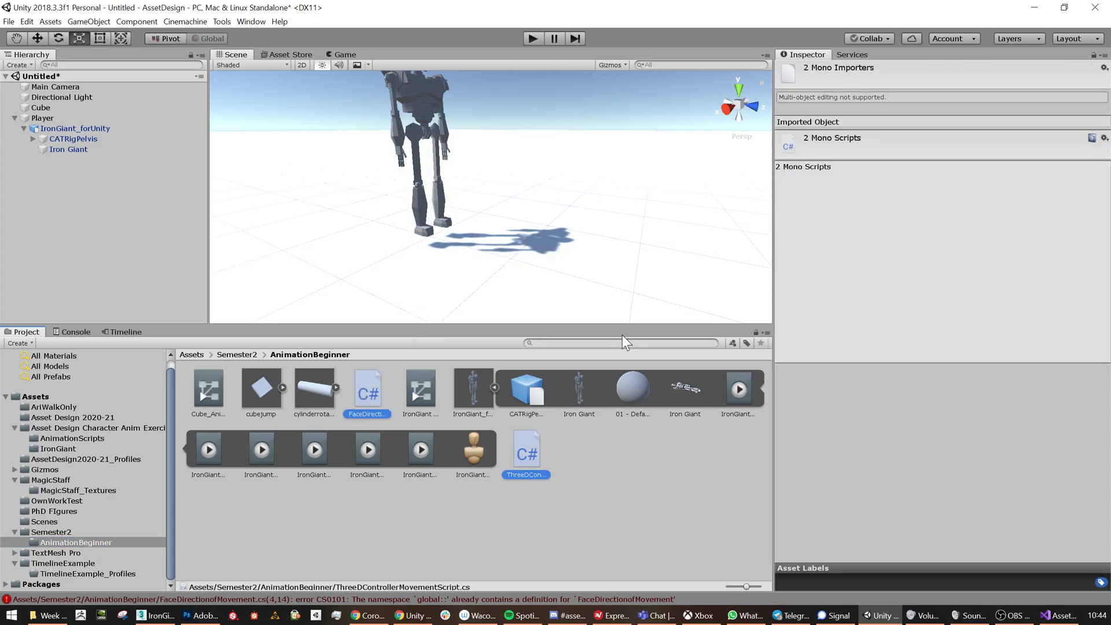
Search the project assets for "three" and attach the remaining ThreeDControllerMovementScript to the Player object
{"action": "left_click", "coordinate": [623, 342]}
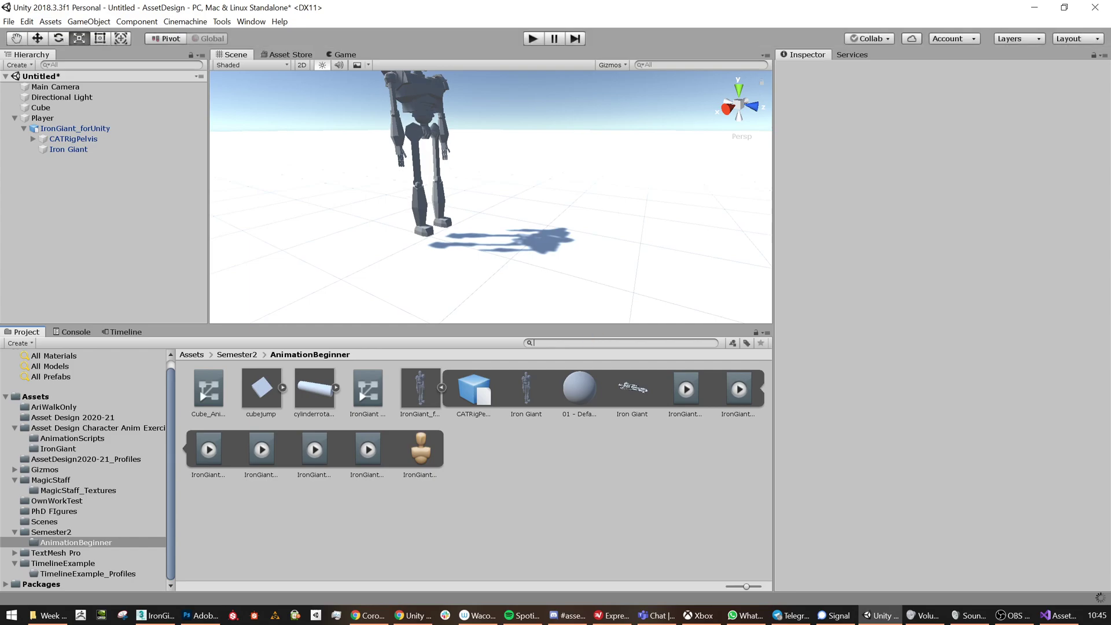
{"action": "type", "text": "three"}
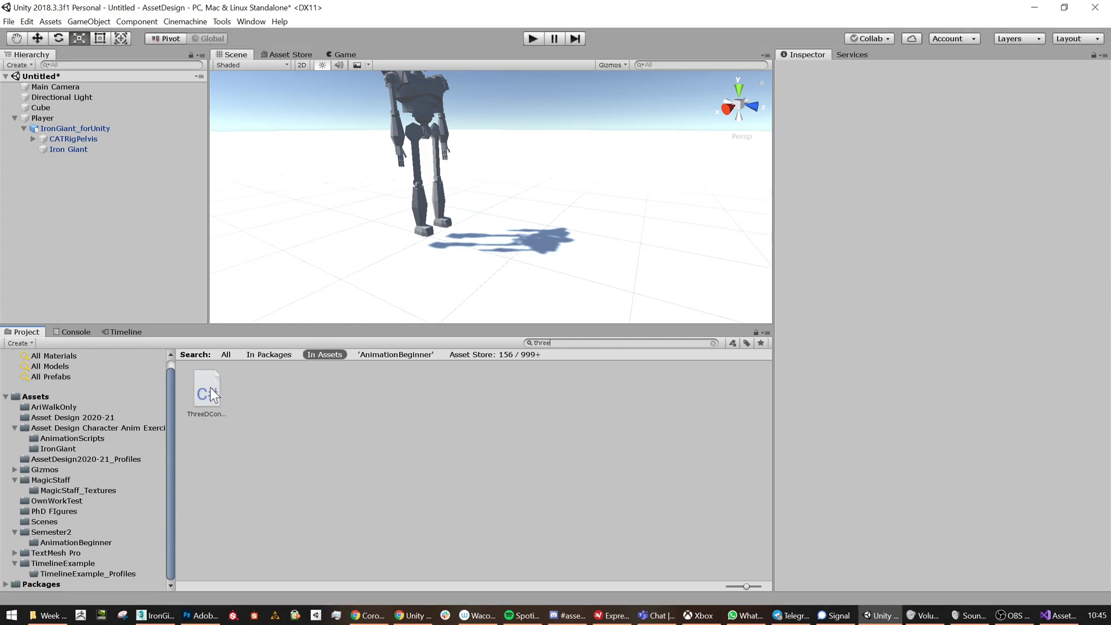
{"action": "left_click_drag", "start_coordinate": [211, 387], "coordinate": [43, 118]}
{"action": "left_click", "coordinate": [65, 118]}
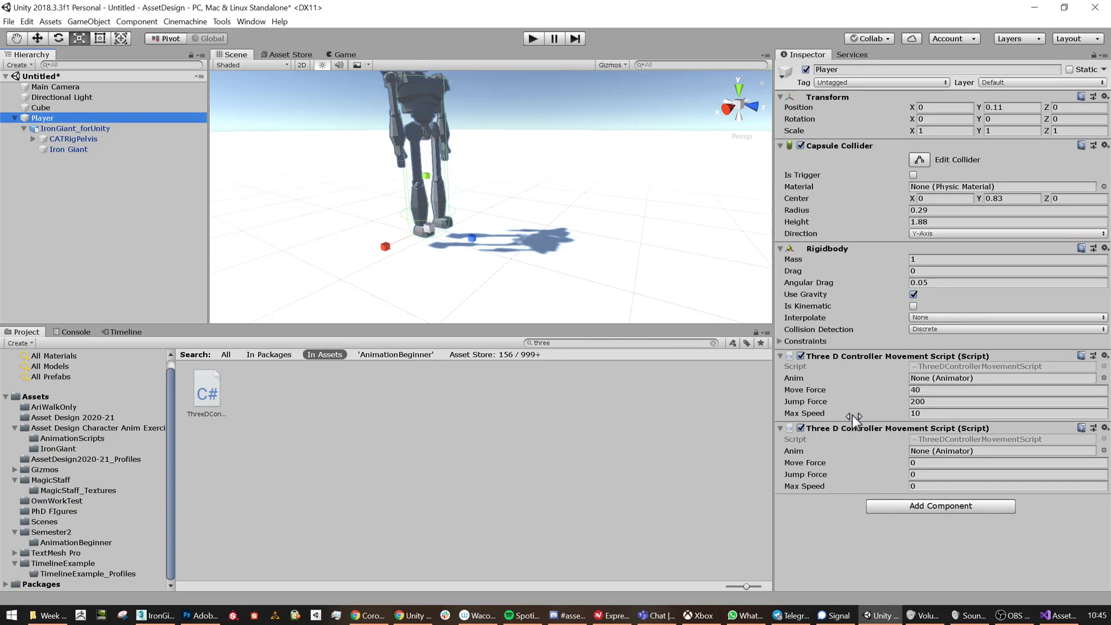
Remove both Three D Controller Movement Script components from the Player object
{"action": "right_click", "coordinate": [895, 356]}
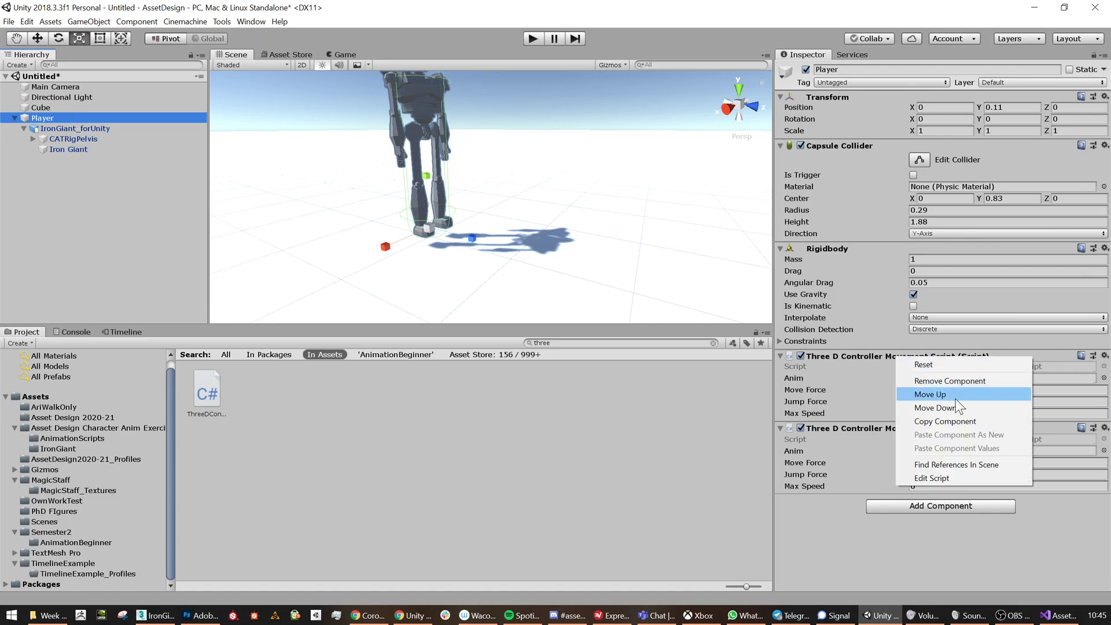
{"action": "left_click", "coordinate": [953, 382]}
{"action": "right_click", "coordinate": [913, 356]}
{"action": "left_click", "coordinate": [961, 380]}
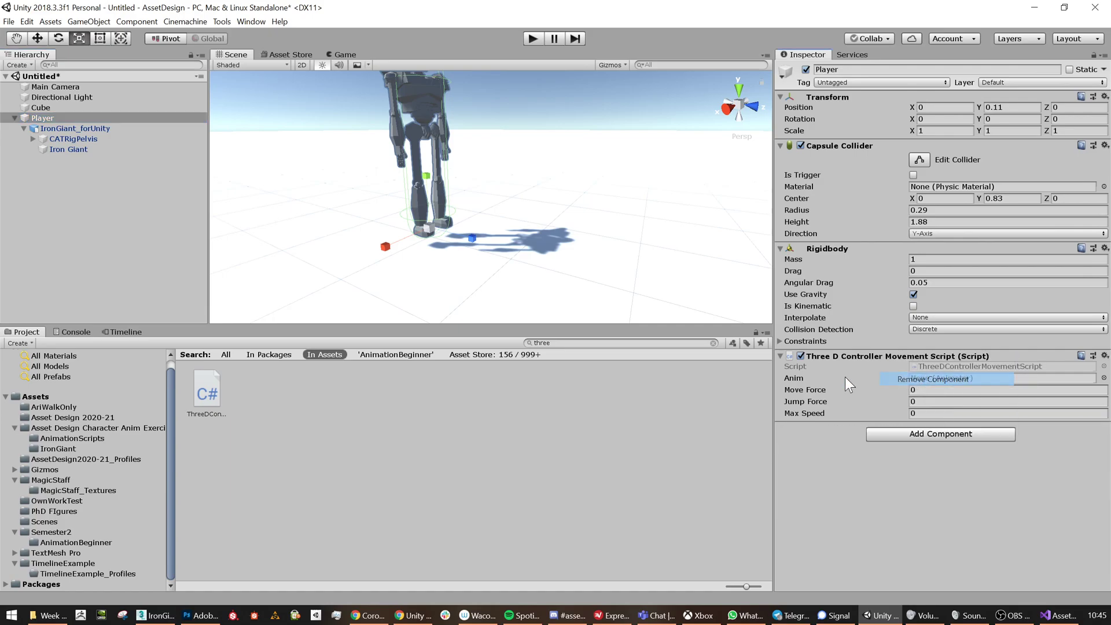
Reattach ThreeDControllerMovementScript to the Player with Move Force 40, Jump Force 200 and Max Speed 10
{"action": "left_click_drag", "start_coordinate": [190, 398], "coordinate": [58, 119]}
{"action": "left_click", "coordinate": [879, 391]}
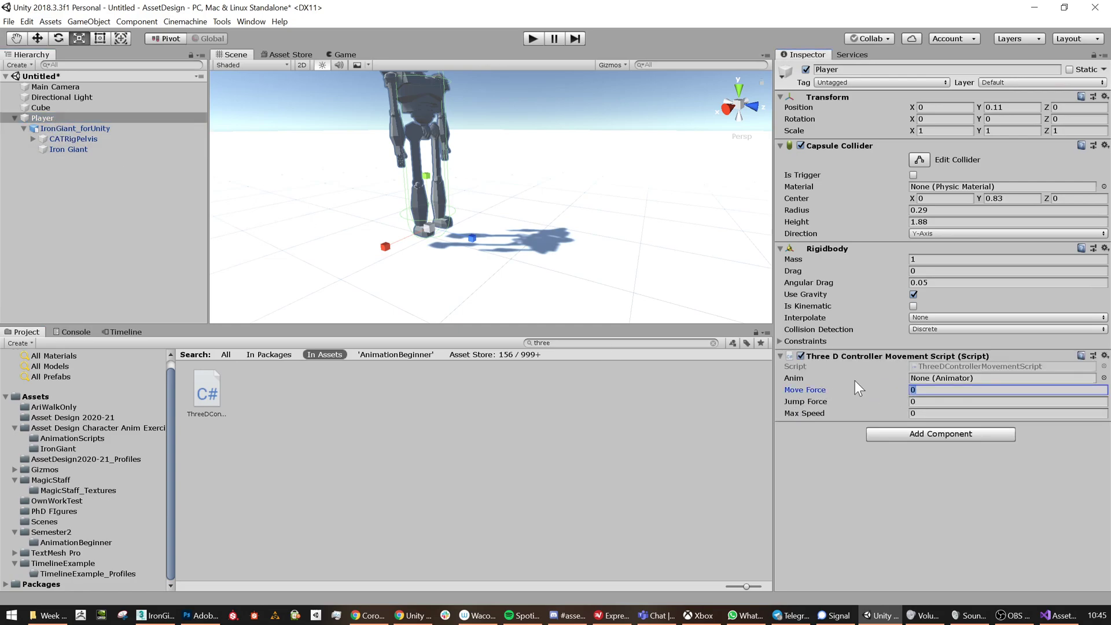
{"action": "type", "text": "40"}
{"action": "key", "text": "Tab"}
{"action": "type", "text": "200"}
{"action": "key", "text": "Tab"}
{"action": "type", "text": "10"}
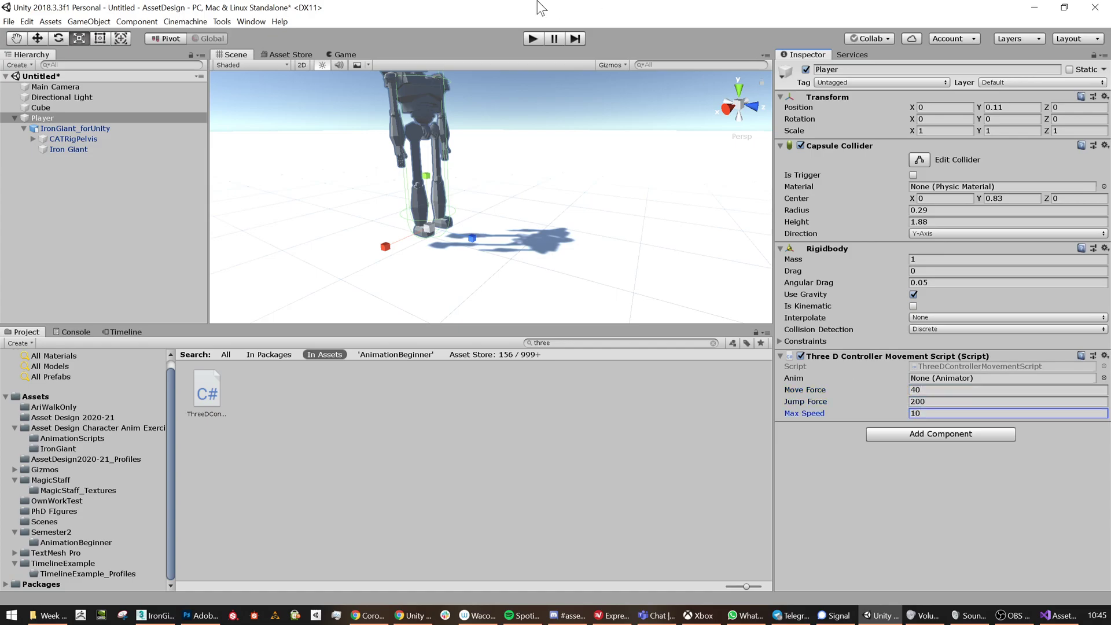
Run the scene, test the Player's movement in all four directions, and stop play mode
{"action": "left_click", "coordinate": [532, 39]}
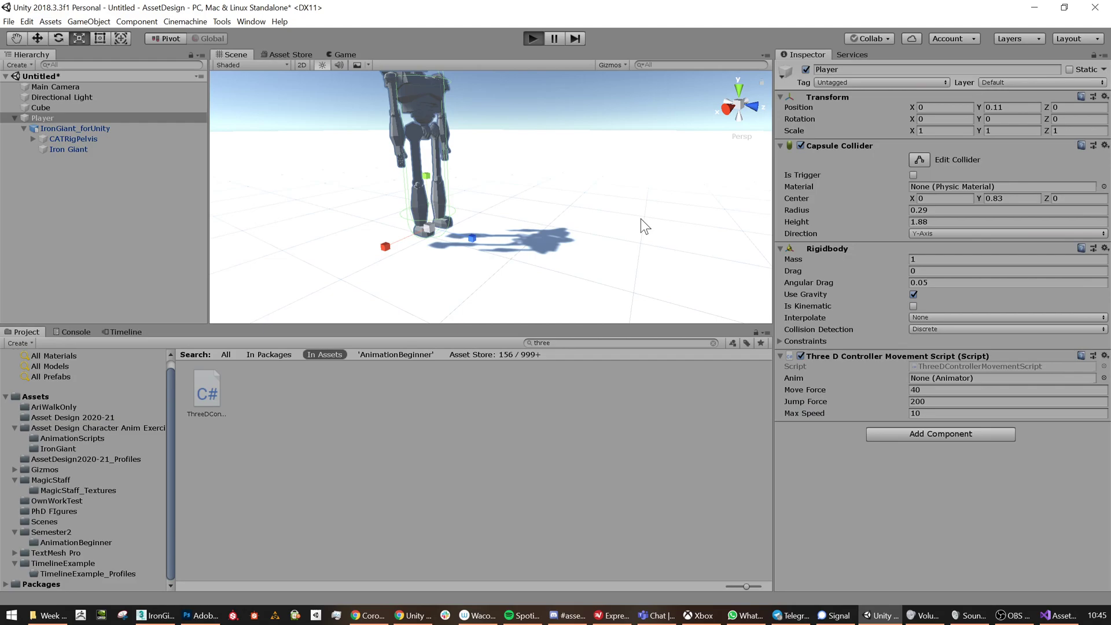
{"action": "key", "text": "w"}
{"action": "key", "text": "d"}
{"action": "key", "text": "s"}
{"action": "key", "text": "a"}
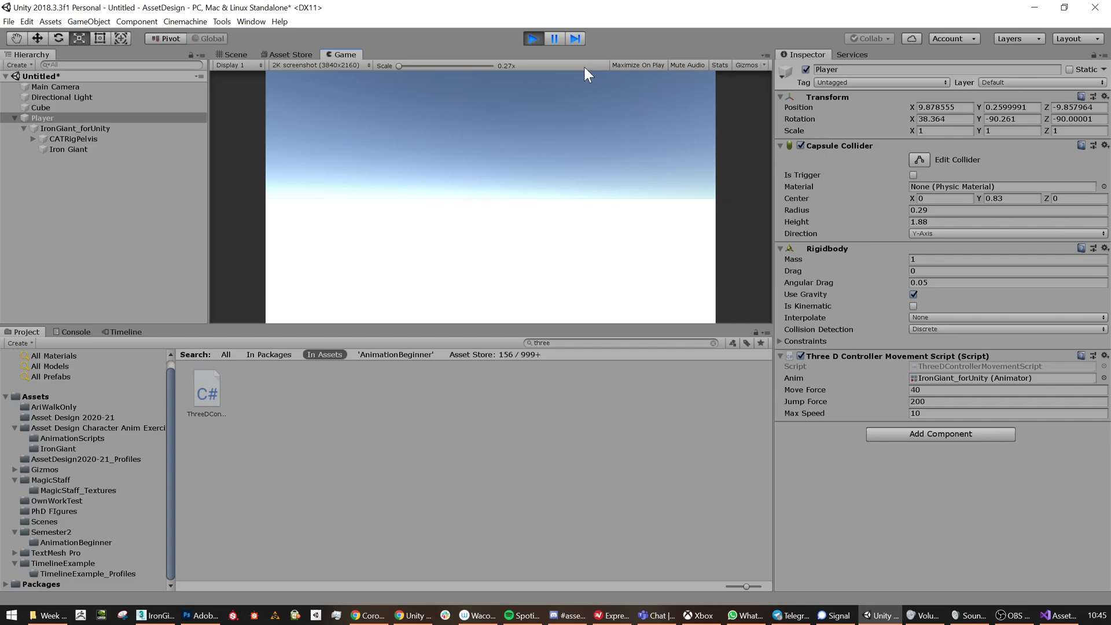
{"action": "left_click", "coordinate": [533, 38]}
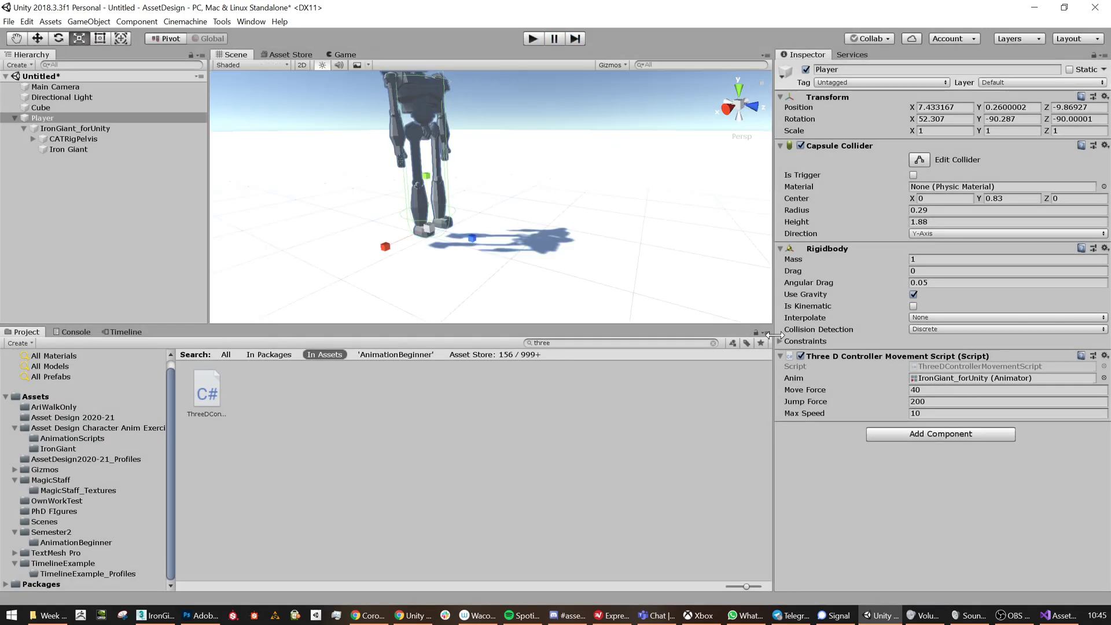
Freeze the Player Rigidbody's rotation on the X, Y and Z axes
{"action": "left_click", "coordinate": [780, 341]}
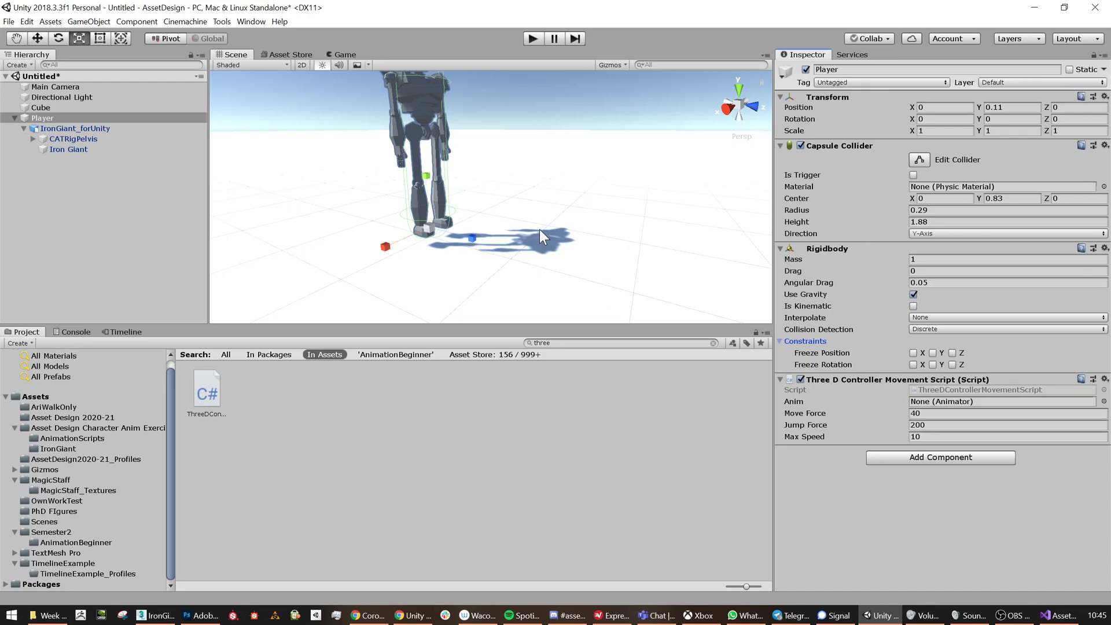
{"action": "left_click", "coordinate": [914, 364]}
Run the scene in the Game view and test walking the robot in all directions with its rotation frozen
{"action": "left_click", "coordinate": [536, 40]}
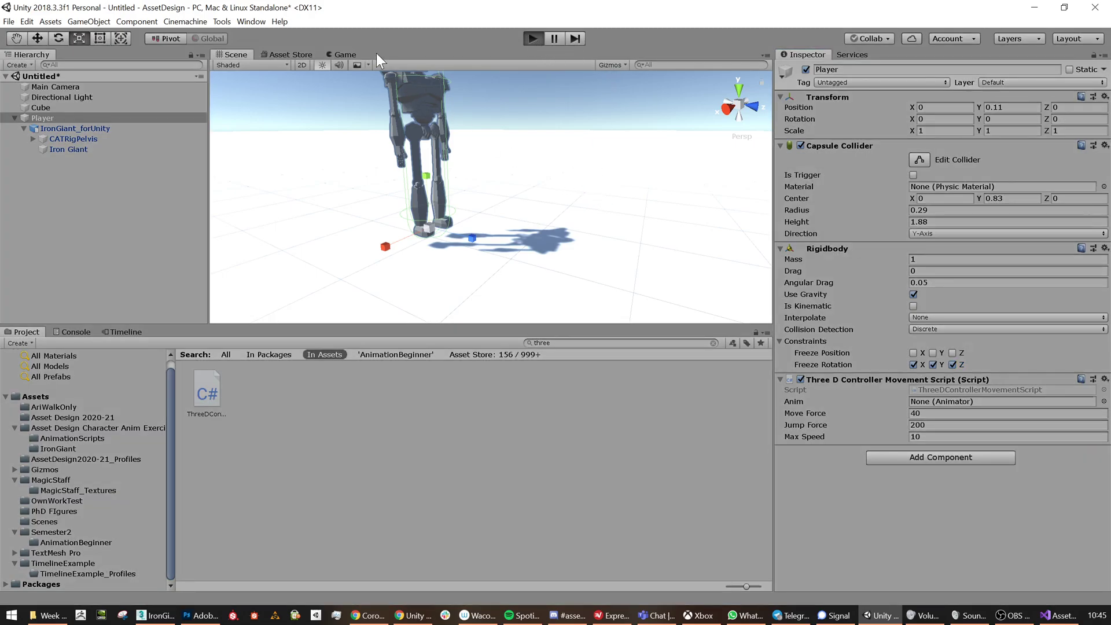
{"action": "left_click", "coordinate": [350, 54]}
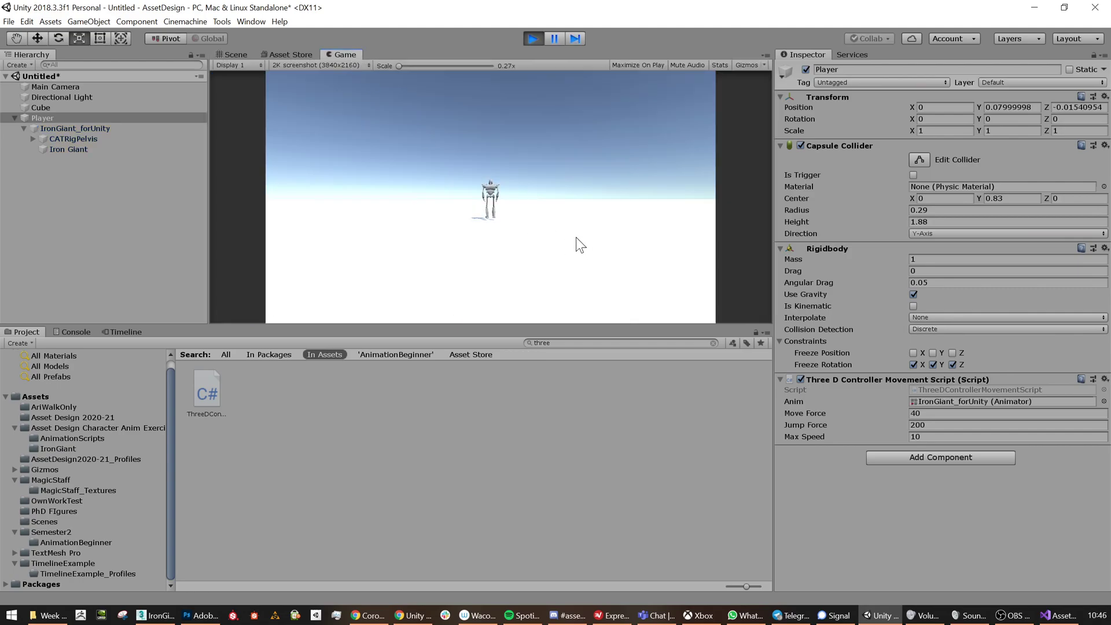
{"action": "key", "text": "a"}
{"action": "key", "text": "w"}
{"action": "key", "text": "d"}
{"action": "key", "text": "s"}
{"action": "key", "text": "a"}
{"action": "key", "text": "w"}
{"action": "key", "text": "d"}
{"action": "key", "text": "s"}
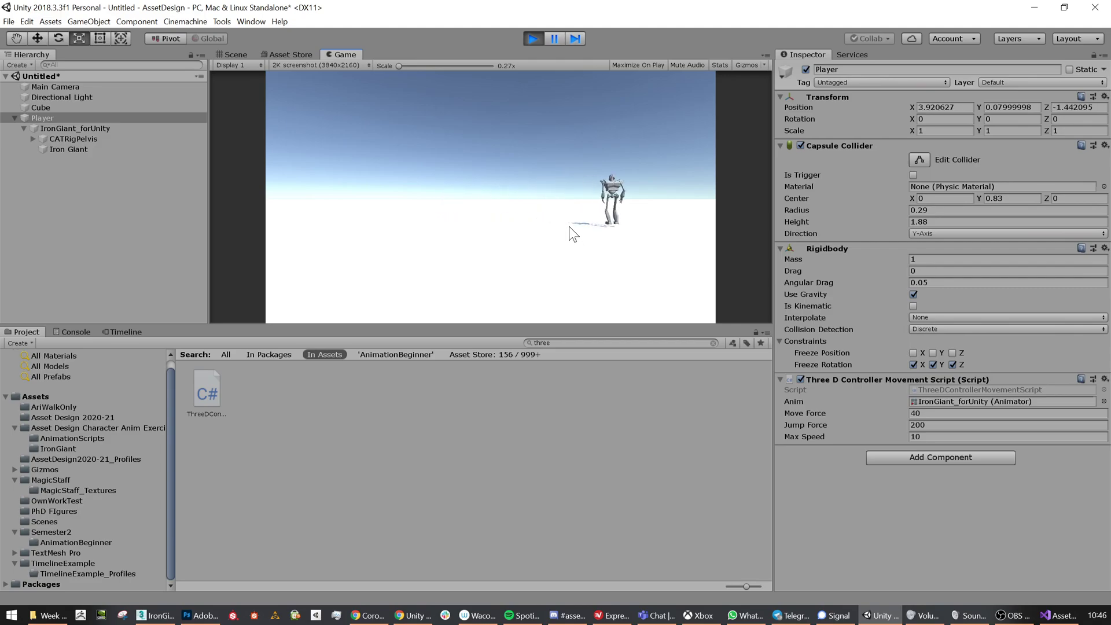
{"action": "key", "text": "d"}
{"action": "key", "text": "a"}
{"action": "key", "text": "w"}
{"action": "key", "text": "d"}
{"action": "key", "text": "s"}
{"action": "key", "text": "a"}
{"action": "key", "text": "d"}
{"action": "key", "text": "s"}
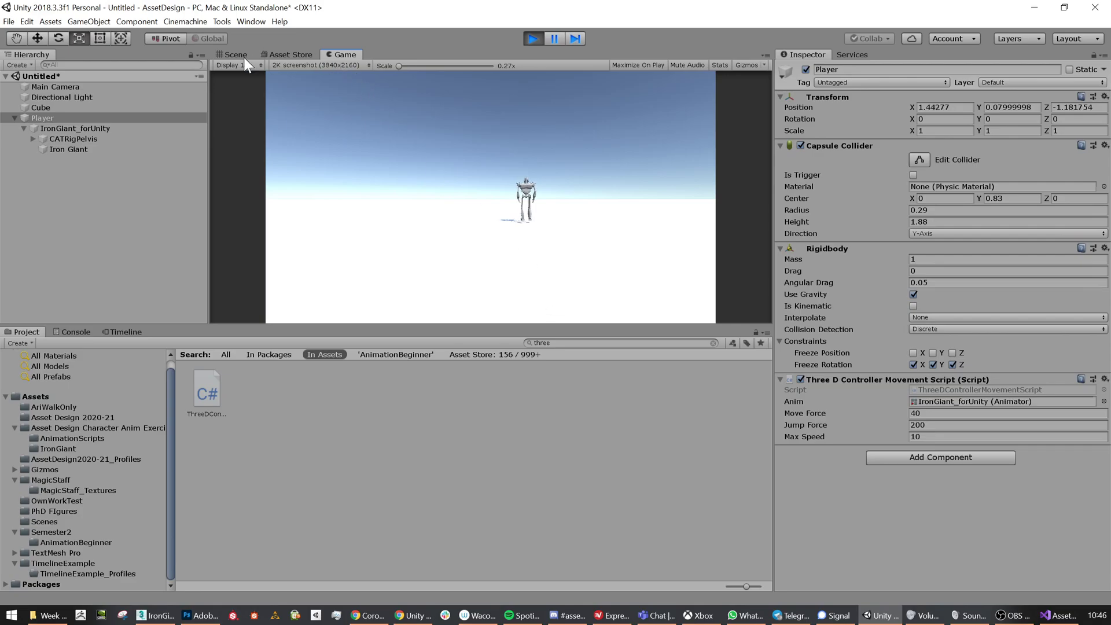
Raise the Main Camera to Y 17.51 in the Scene view during play mode and activate the Rotate tool
{"action": "left_click", "coordinate": [231, 53]}
{"action": "scroll", "coordinate": [421, 172], "scroll_direction": "down", "scroll_amount": 3}
{"action": "scroll", "coordinate": [417, 165], "scroll_direction": "down", "scroll_amount": 4}
{"action": "left_click", "coordinate": [81, 87]}
{"action": "scroll", "coordinate": [434, 186], "scroll_direction": "down", "scroll_amount": 9}
{"action": "scroll", "coordinate": [417, 168], "scroll_direction": "down", "scroll_amount": 5}
{"action": "key", "text": "w"}
{"action": "left_click_drag", "start_coordinate": [437, 146], "coordinate": [437, 56]}
{"action": "key", "text": "e"}
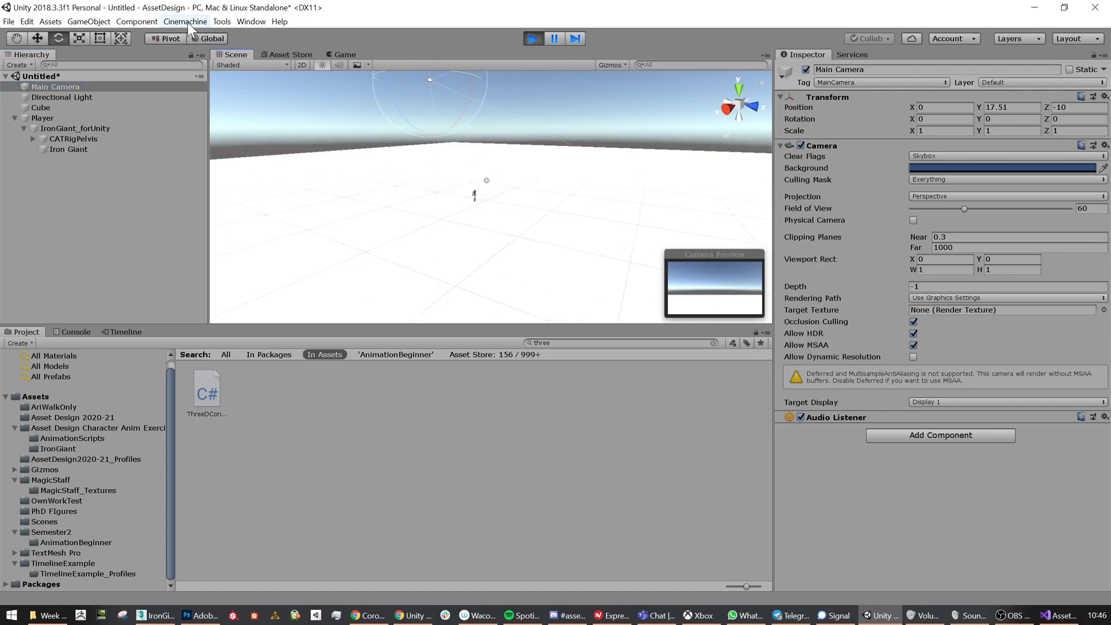
Try to create a Cinemachine virtual camera while the scene is running
{"action": "right_click", "coordinate": [82, 182]}
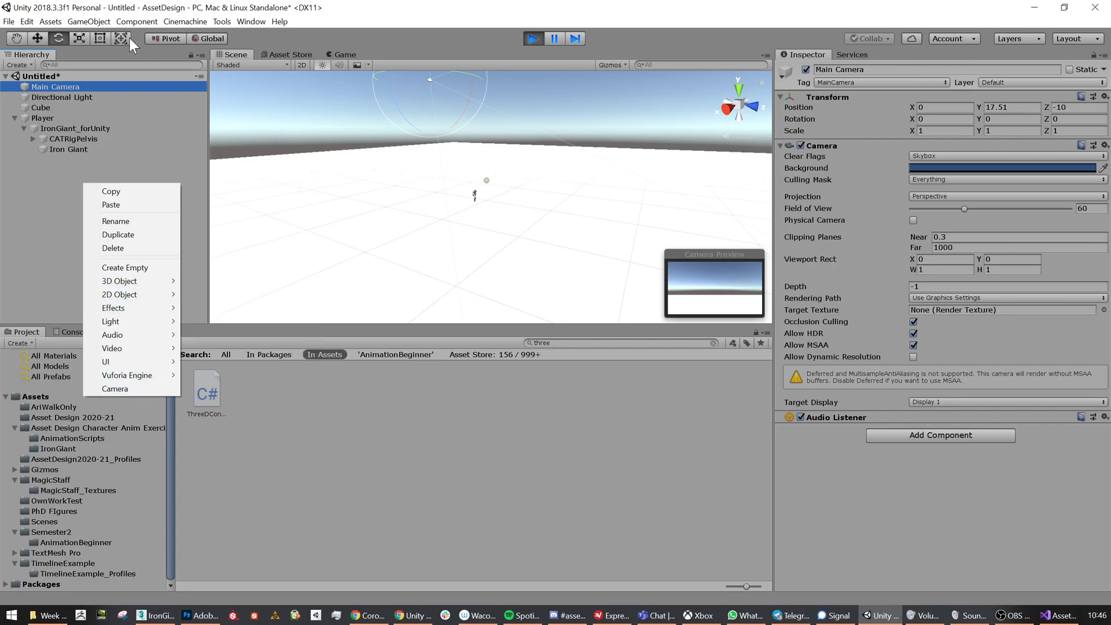
{"action": "left_click", "coordinate": [185, 22]}
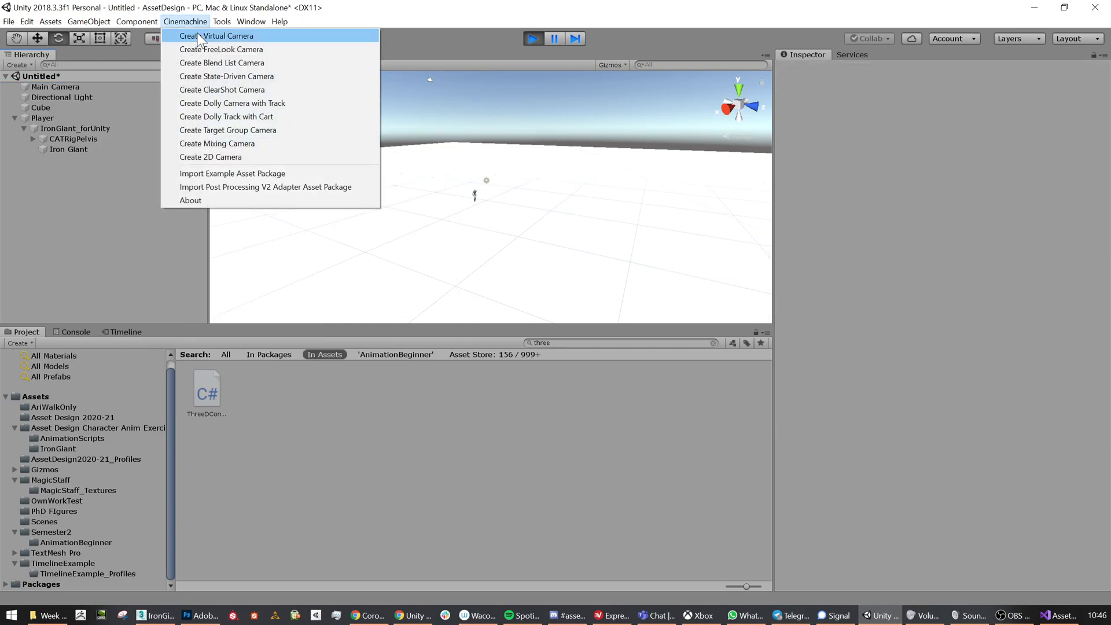
{"action": "left_click", "coordinate": [197, 35]}
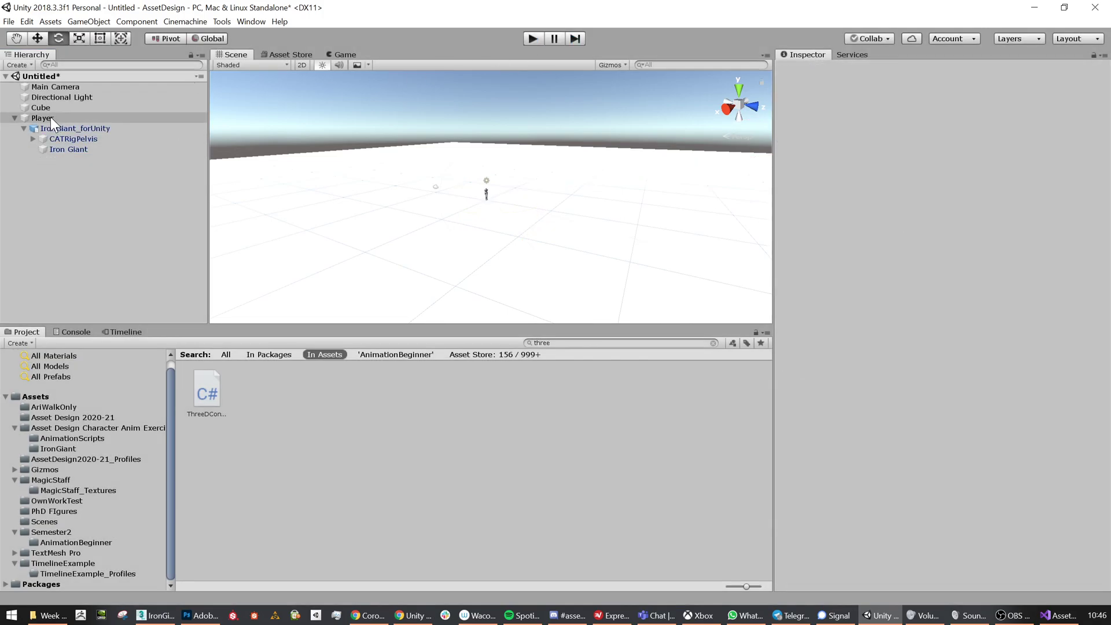
Create a Cinemachine virtual camera and assign Player as its Look At target
{"action": "left_click", "coordinate": [185, 22]}
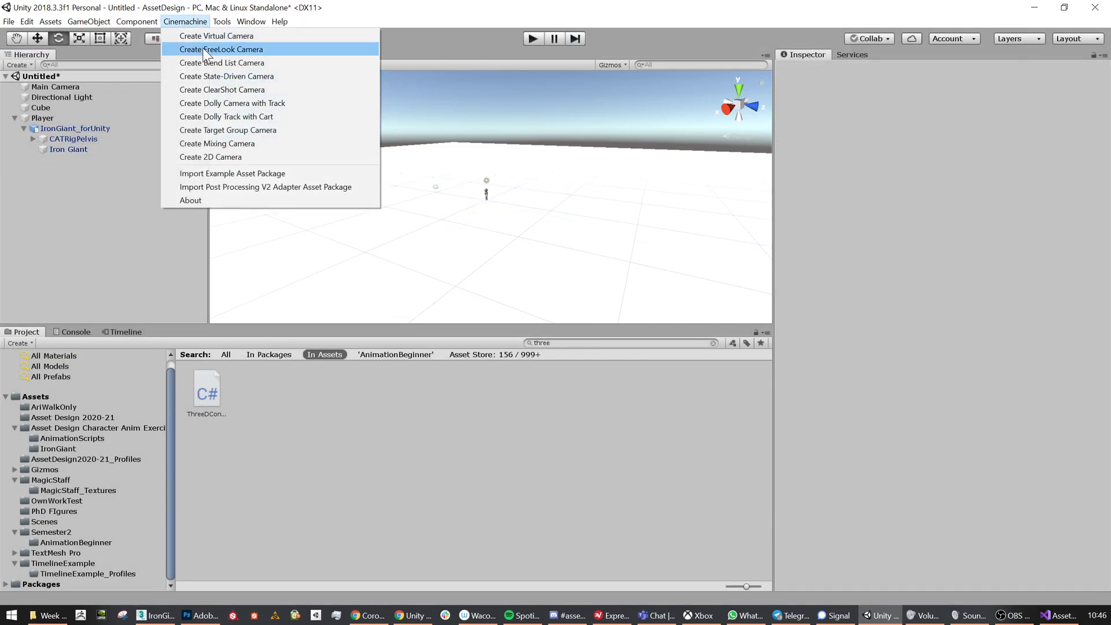
{"action": "left_click", "coordinate": [206, 36]}
{"action": "left_click_drag", "start_coordinate": [47, 117], "coordinate": [947, 214]}
Move the virtual camera to about Y 16.9, Z 17.91 and run the scene briefly to check its view of the robot
{"action": "left_click", "coordinate": [57, 161]}
{"action": "key", "text": "w"}
{"action": "left_click_drag", "start_coordinate": [502, 189], "coordinate": [661, 40]}
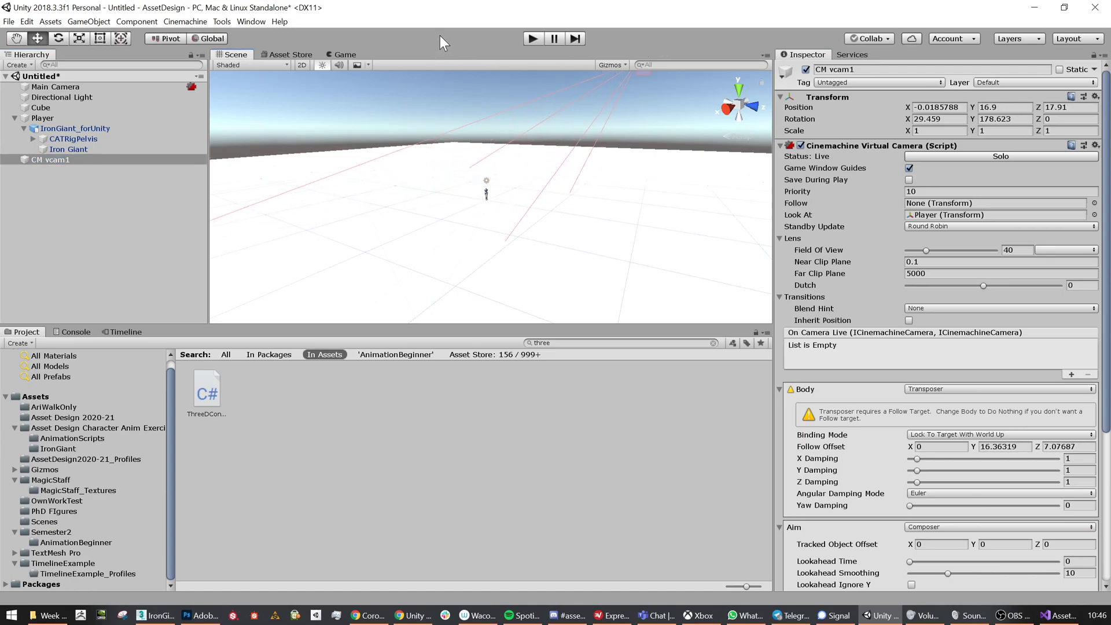
{"action": "left_click", "coordinate": [531, 39]}
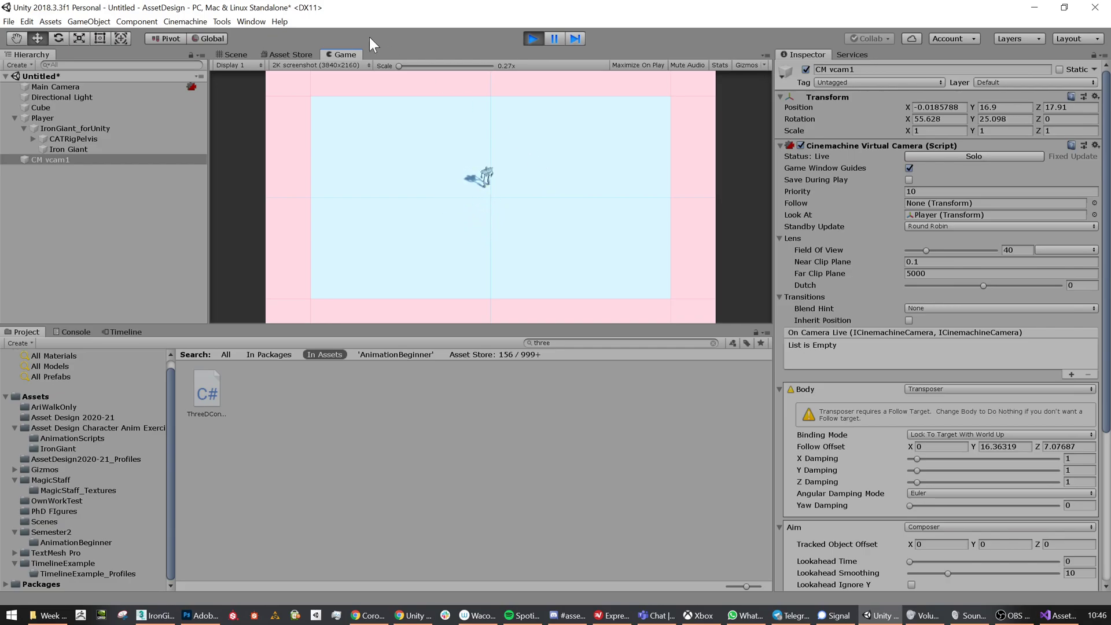
{"action": "left_click", "coordinate": [532, 38]}
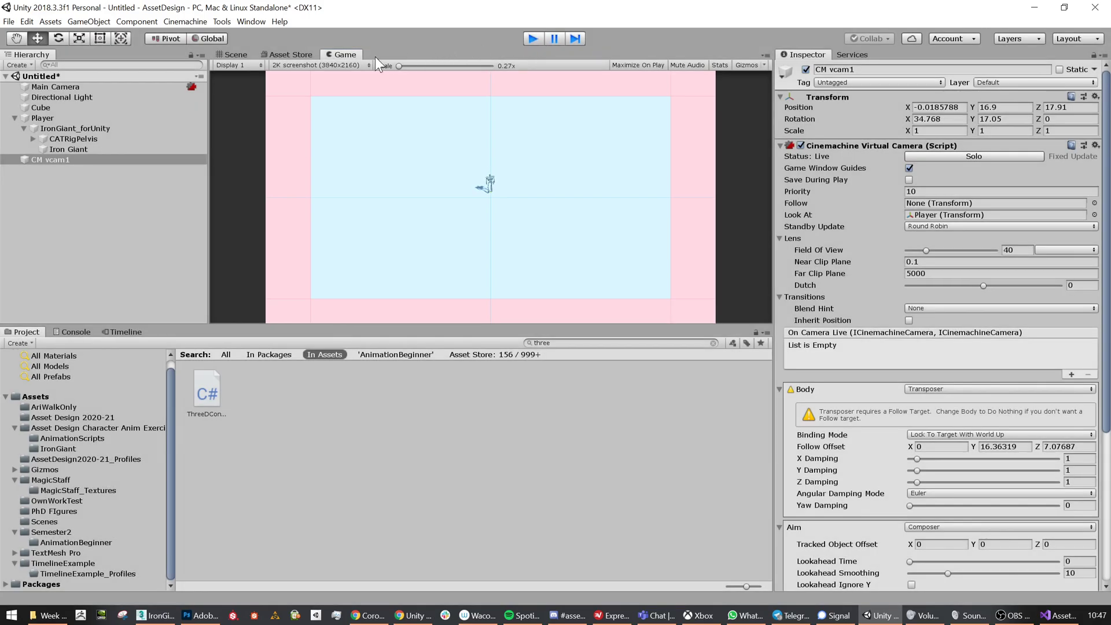
Move the virtual camera behind the robot to about Z -21.2 and test the view in play mode
{"action": "left_click", "coordinate": [236, 55]}
{"action": "left_click_drag", "start_coordinate": [640, 100], "coordinate": [350, 106]}
{"action": "left_click", "coordinate": [533, 38]}
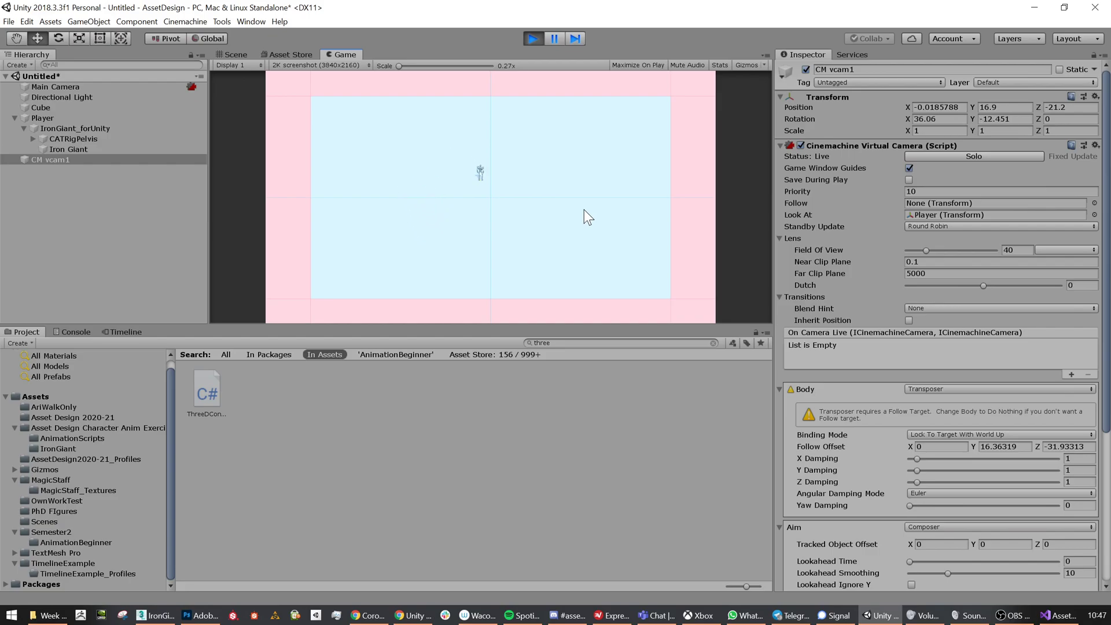
{"action": "left_click", "coordinate": [538, 38]}
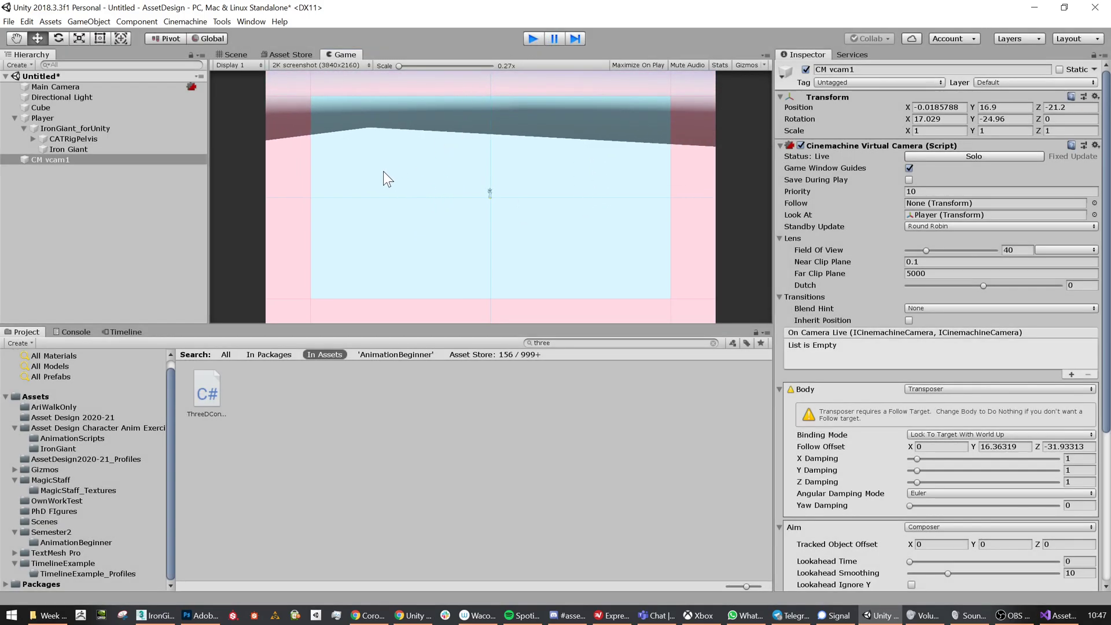
Clear the virtual camera's Look At target by setting it to None
{"action": "left_click", "coordinate": [58, 159]}
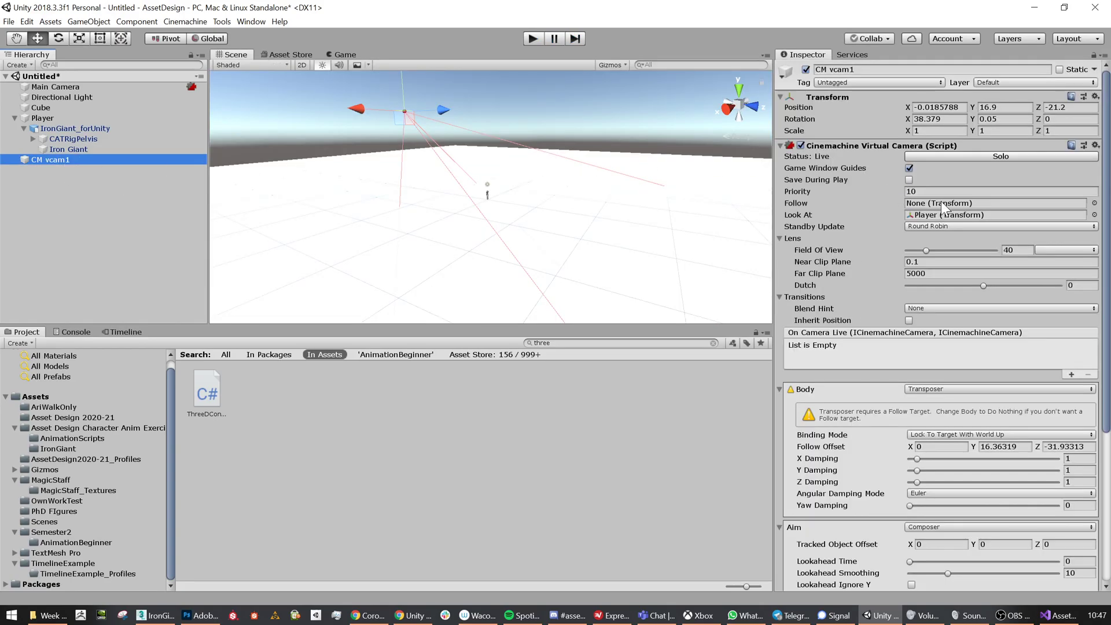
{"action": "left_click", "coordinate": [1094, 215]}
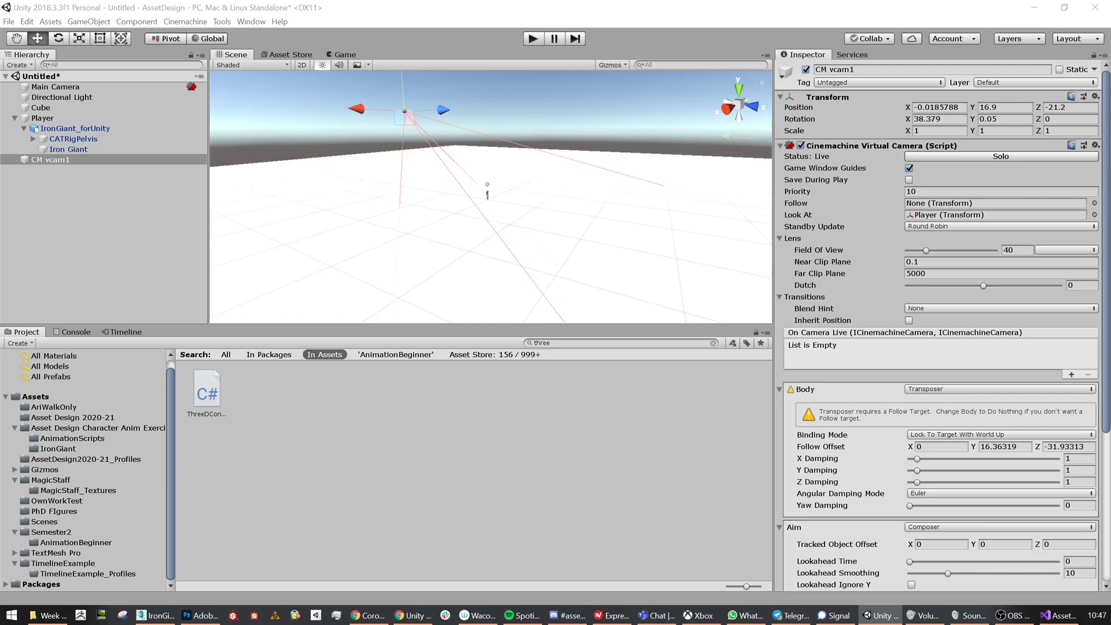
{"action": "left_click", "coordinate": [737, 87]}
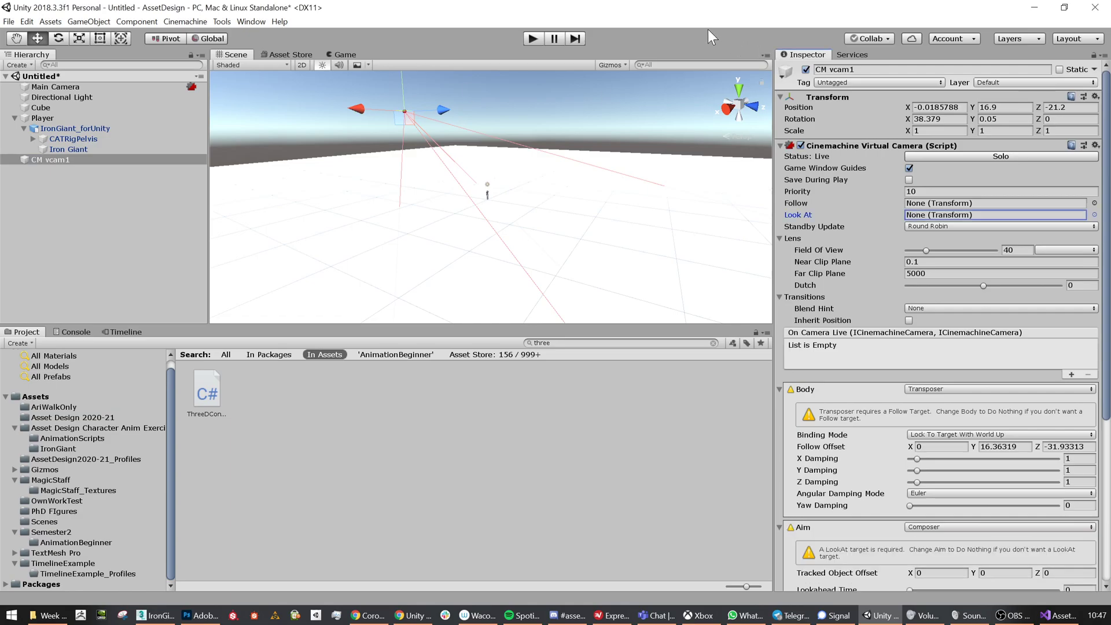
Run the scene and walk the robot around under the fixed camera, then stop play mode
{"action": "left_click", "coordinate": [533, 38]}
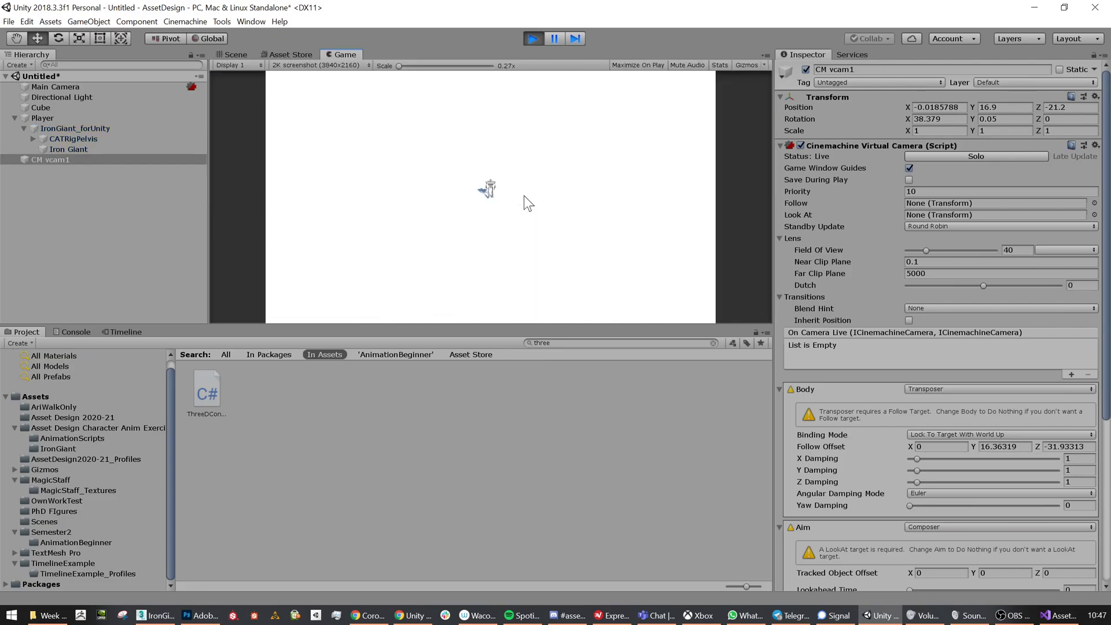
{"action": "key", "text": "w"}
{"action": "key", "text": "d"}
{"action": "key", "text": "s"}
{"action": "key", "text": "d"}
{"action": "left_click", "coordinate": [532, 39]}
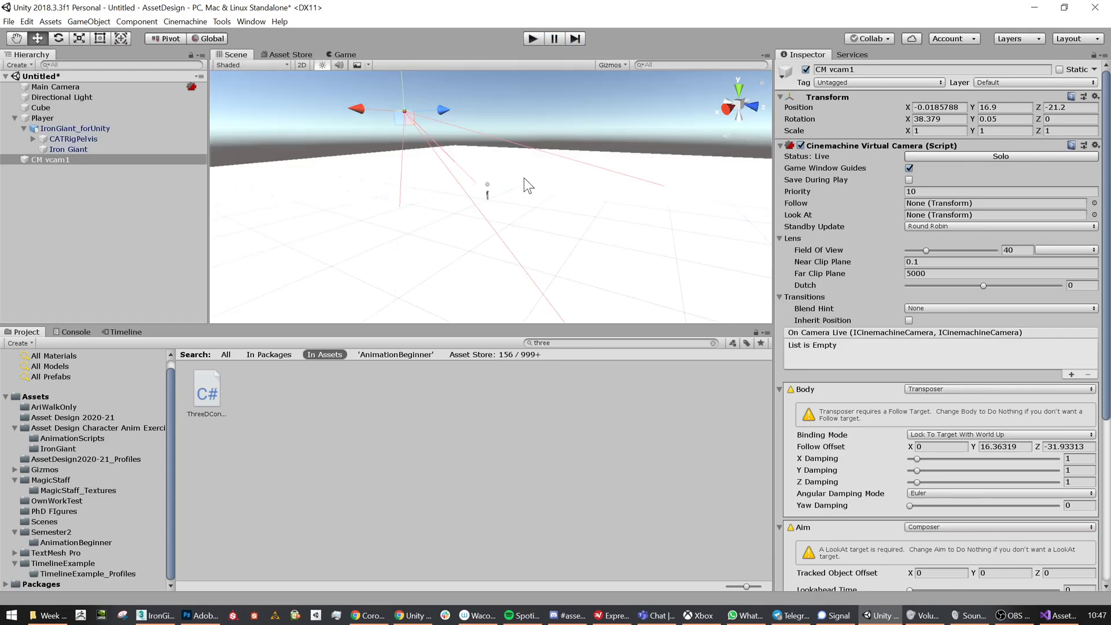
Search the project for "face" and add the FaceDirectionofMovement script to IronGiant_forUnity
{"action": "left_click_drag", "start_coordinate": [563, 181], "coordinate": [650, 236], "text": "alt"}
{"action": "left_click_drag", "start_coordinate": [461, 202], "coordinate": [635, 147], "text": "alt"}
{"action": "scroll", "coordinate": [515, 205], "scroll_direction": "up", "scroll_amount": 6}
{"action": "scroll", "coordinate": [521, 207], "scroll_direction": "up", "scroll_amount": 4}
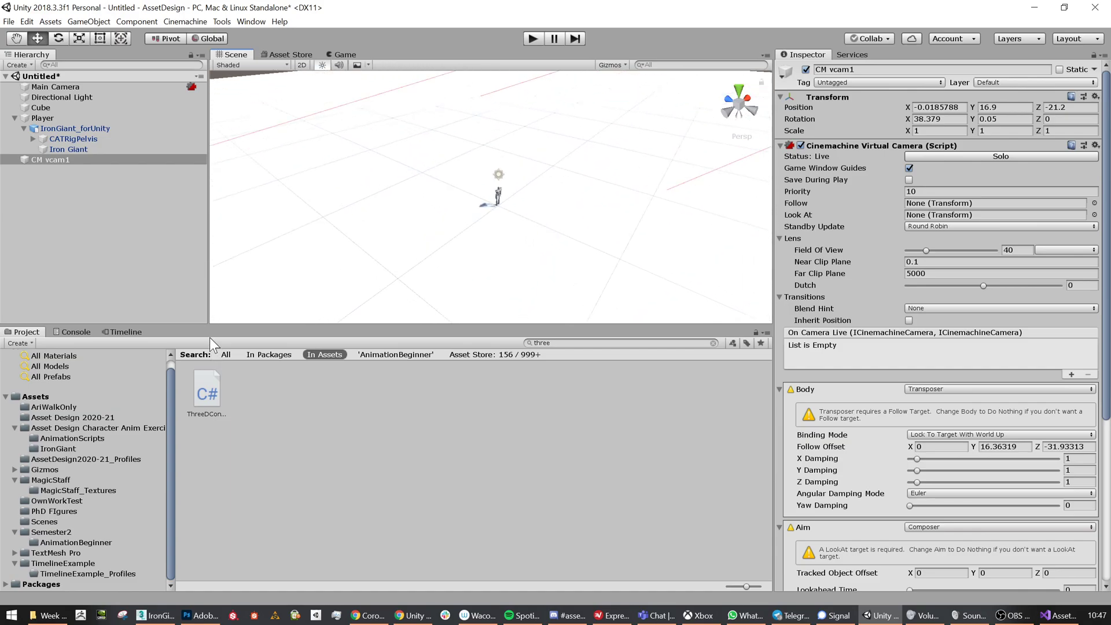
{"action": "left_click", "coordinate": [29, 117]}
{"action": "left_click", "coordinate": [559, 343]}
{"action": "type", "text": "face"}
{"action": "left_click", "coordinate": [209, 393]}
{"action": "mouse_move", "coordinate": [212, 396]}
{"action": "left_mouse_down"}
{"action": "mouse_move", "coordinate": [59, 130]}
{"action": "mouse_move", "coordinate": [42, 122]}
{"action": "mouse_move", "coordinate": [98, 172]}
{"action": "mouse_move", "coordinate": [210, 393]}
{"action": "left_mouse_up"}
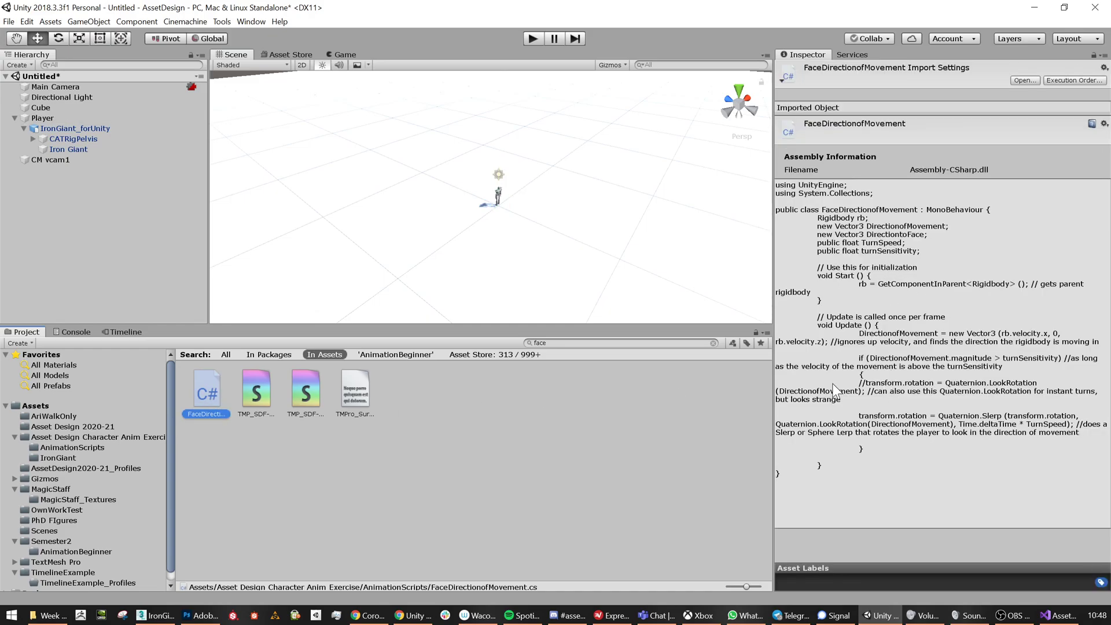
{"action": "left_click", "coordinate": [60, 129]}
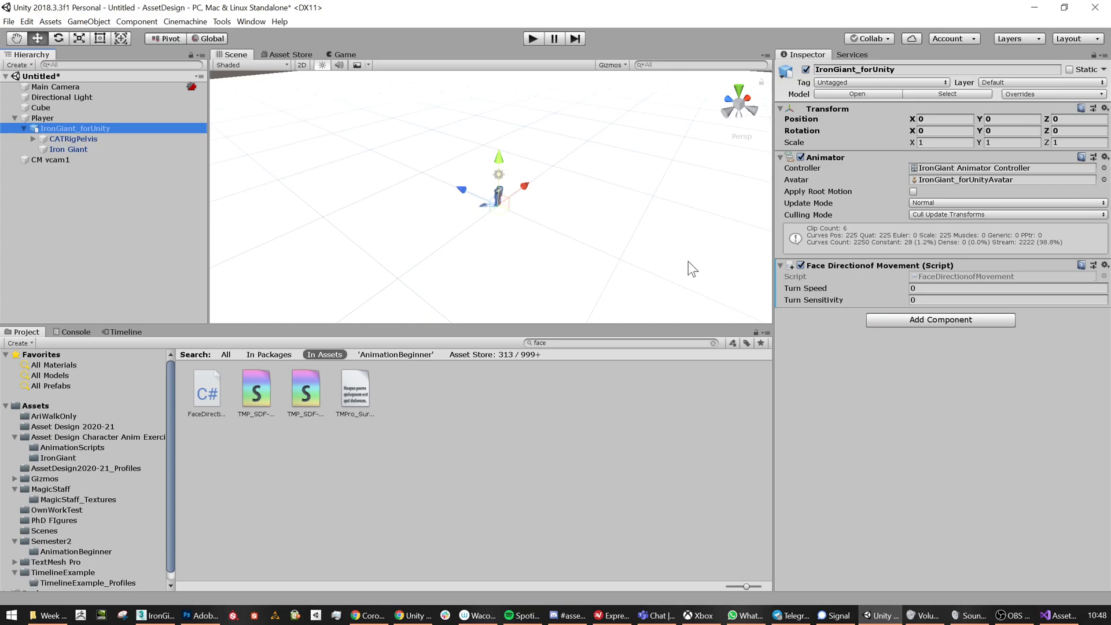
Set the Face Directionof Movement script's Turn Speed to 3 and Turn Sensitivity to 1
{"action": "left_click_drag", "start_coordinate": [939, 288], "coordinate": [761, 290]}
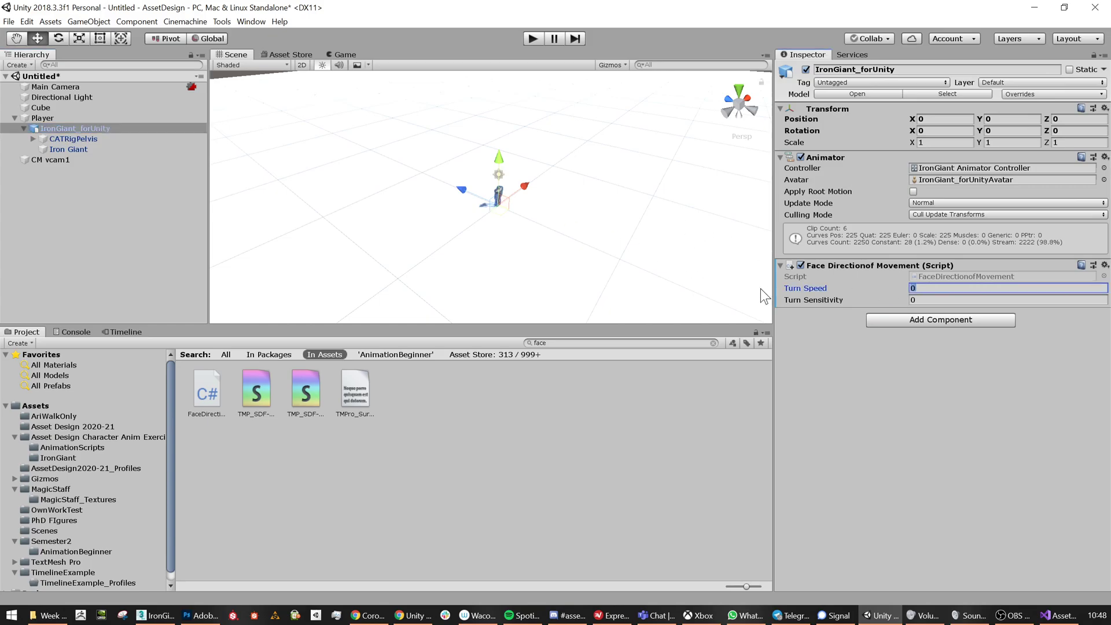
{"action": "type", "text": "3"}
{"action": "left_click", "coordinate": [871, 301]}
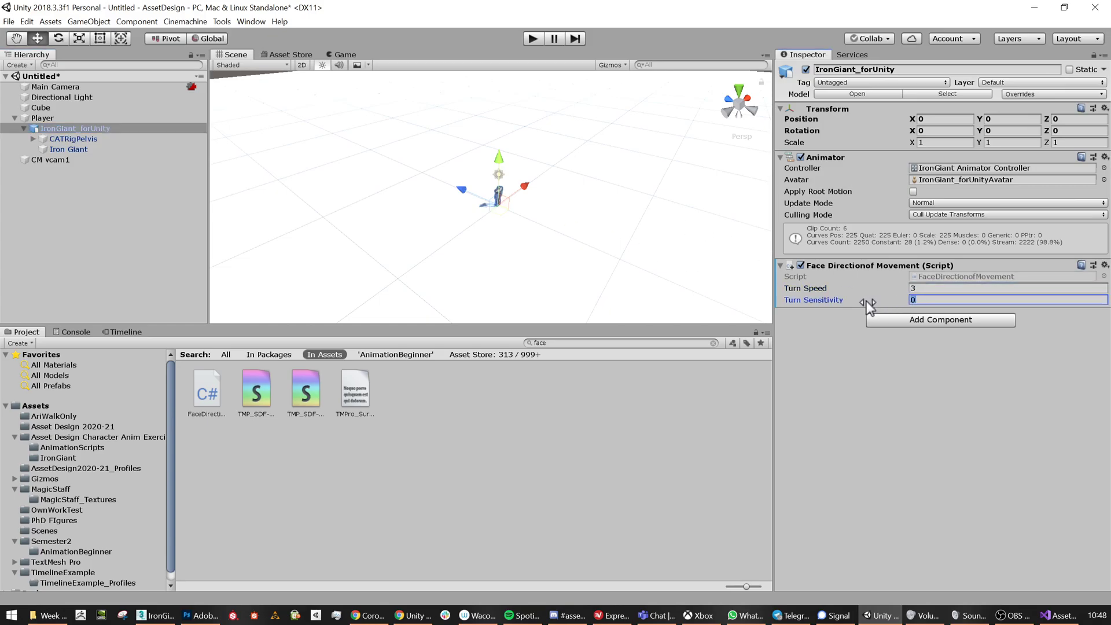
{"action": "type", "text": "1"}
Run the scene and walk the robot in all directions to test that it turns to face its movement
{"action": "left_click", "coordinate": [532, 39]}
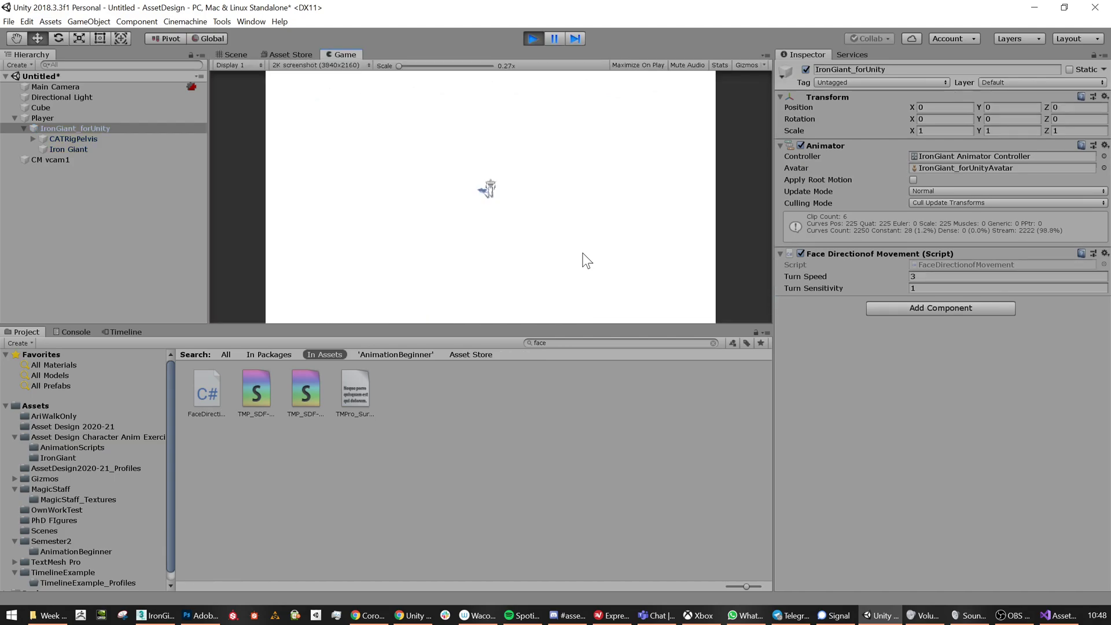
{"action": "key", "text": "d"}
{"action": "key", "text": "s"}
{"action": "key", "text": "a"}
{"action": "key", "text": "w"}
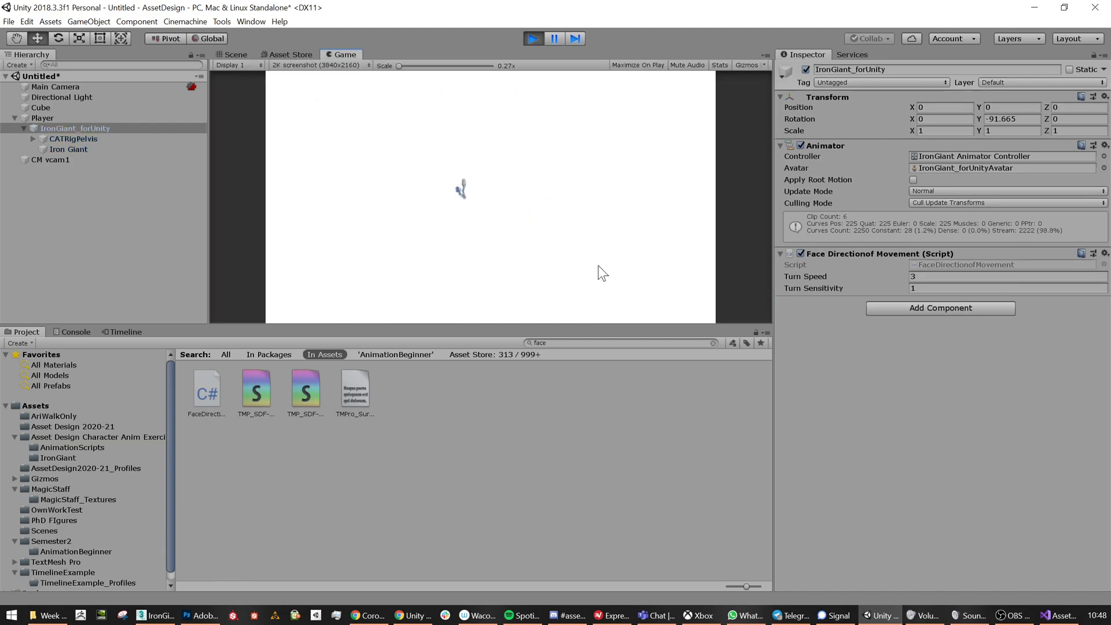
{"action": "key", "text": "d"}
{"action": "key", "text": "s"}
{"action": "key", "text": "w"}
{"action": "key", "text": "a"}
{"action": "key", "text": "d"}
Inspect the Player's components and view the robot close up in the Scene view while the scene runs, then return to the Game view
{"action": "left_click", "coordinate": [75, 117]}
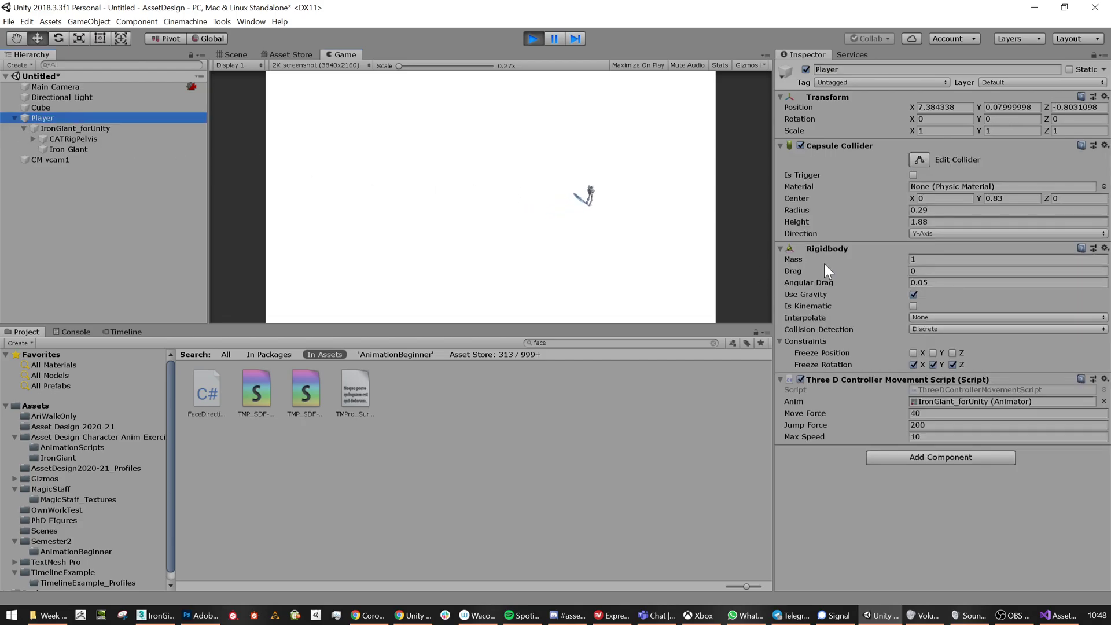
{"action": "left_click", "coordinate": [235, 55]}
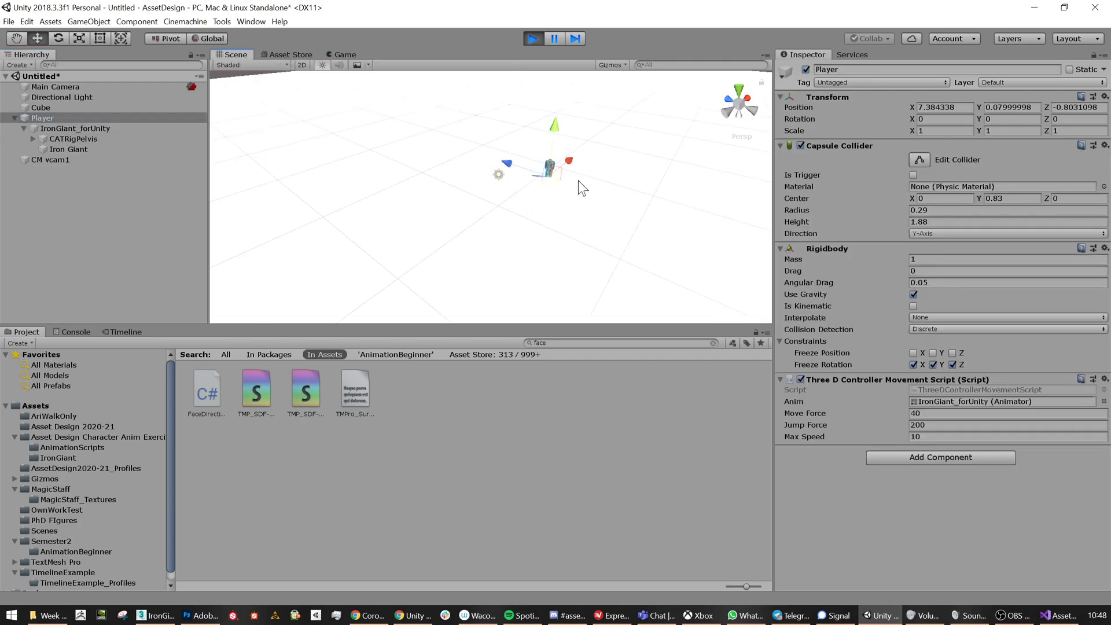
{"action": "middle_click_drag", "start_coordinate": [599, 168], "coordinate": [564, 223]}
{"action": "scroll", "coordinate": [564, 189], "scroll_direction": "up", "scroll_amount": 4}
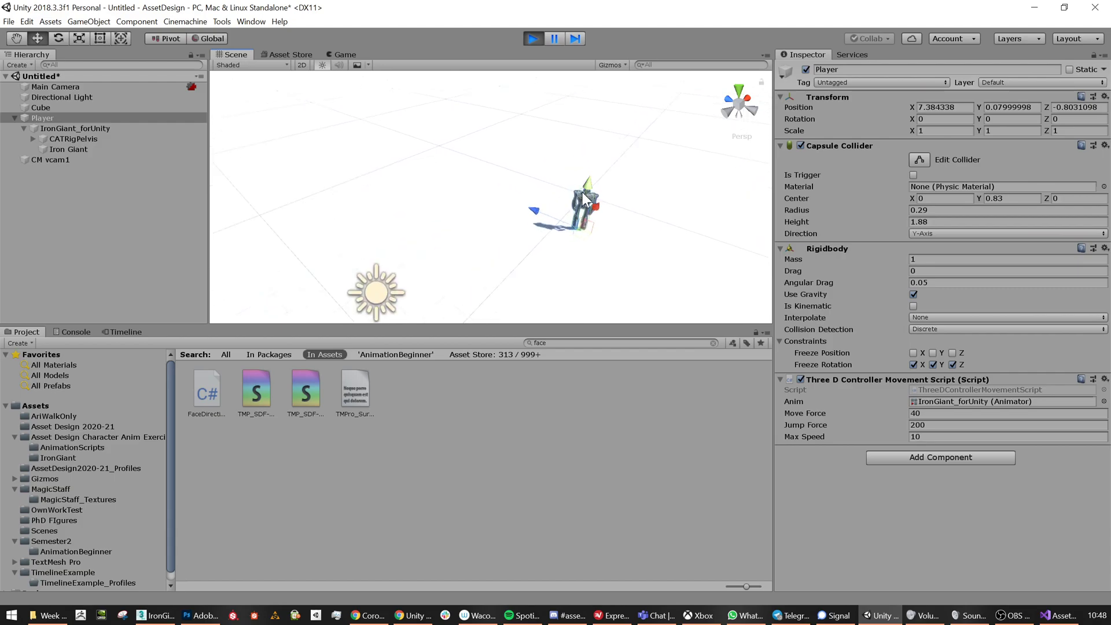
{"action": "left_click", "coordinate": [290, 56]}
{"action": "left_click", "coordinate": [343, 55]}
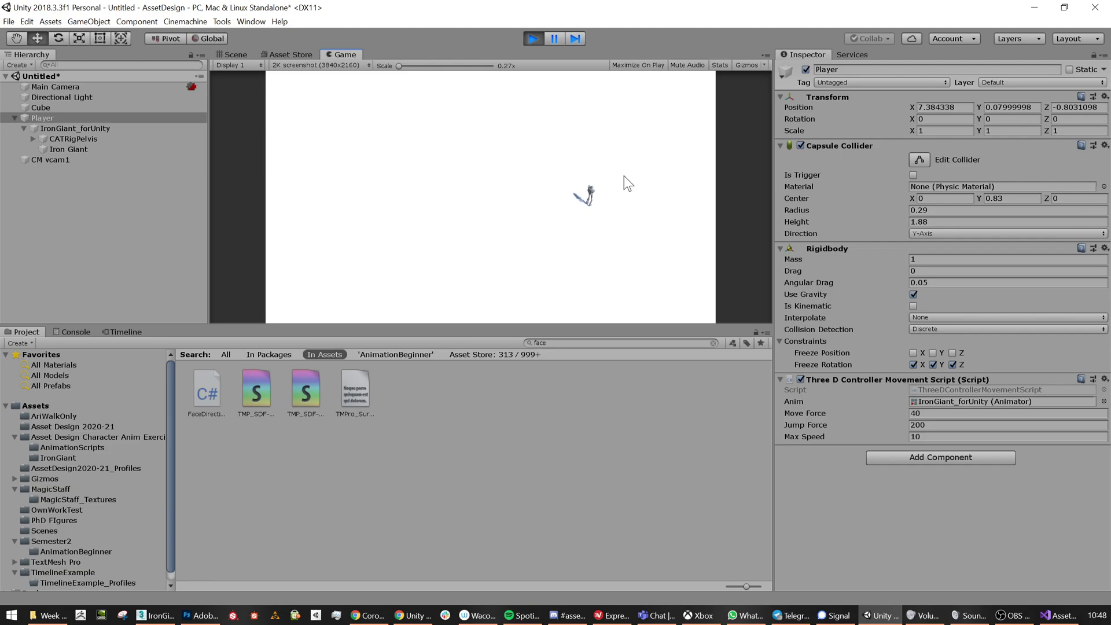
Continue walking the robot in repeated direction changes to check its turning, then stop play mode
{"action": "key", "text": "a"}
{"action": "key", "text": "d"}
{"action": "key", "text": "w"}
{"action": "key", "text": "a"}
{"action": "key", "text": "s"}
{"action": "key", "text": "d"}
{"action": "key", "text": "a"}
{"action": "key", "text": "s"}
{"action": "key", "text": "d"}
{"action": "key", "text": "w"}
{"action": "key", "text": "a"}
{"action": "key", "text": "s"}
{"action": "key", "text": "d"}
{"action": "left_click", "coordinate": [540, 41]}
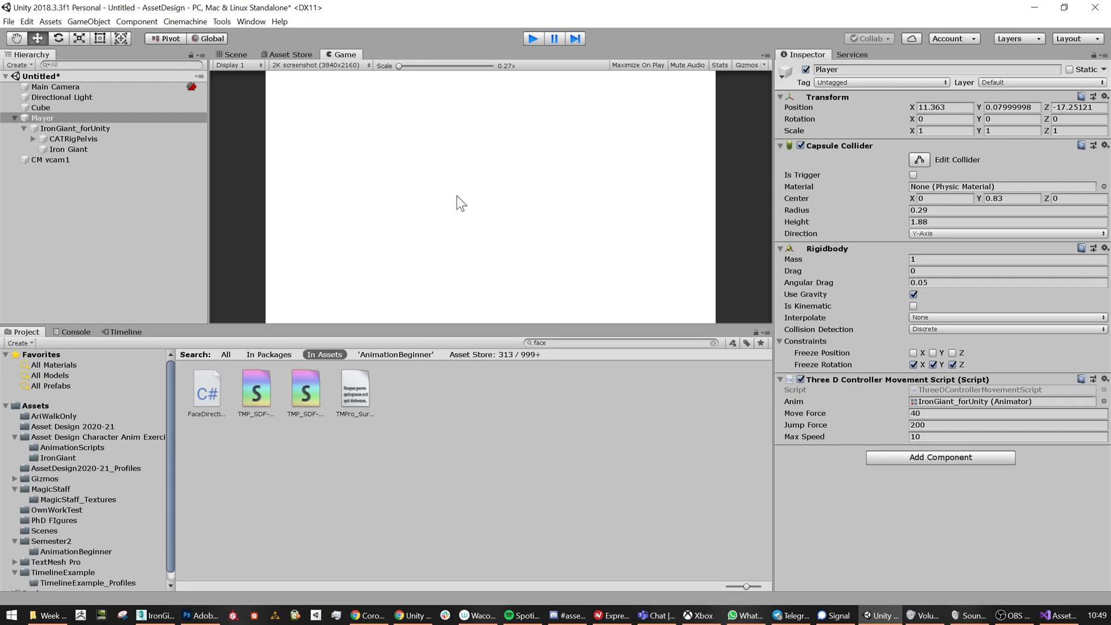
Select the Player and bring the robot back into view in the Scene view
{"action": "left_click", "coordinate": [77, 128]}
{"action": "left_click", "coordinate": [47, 119]}
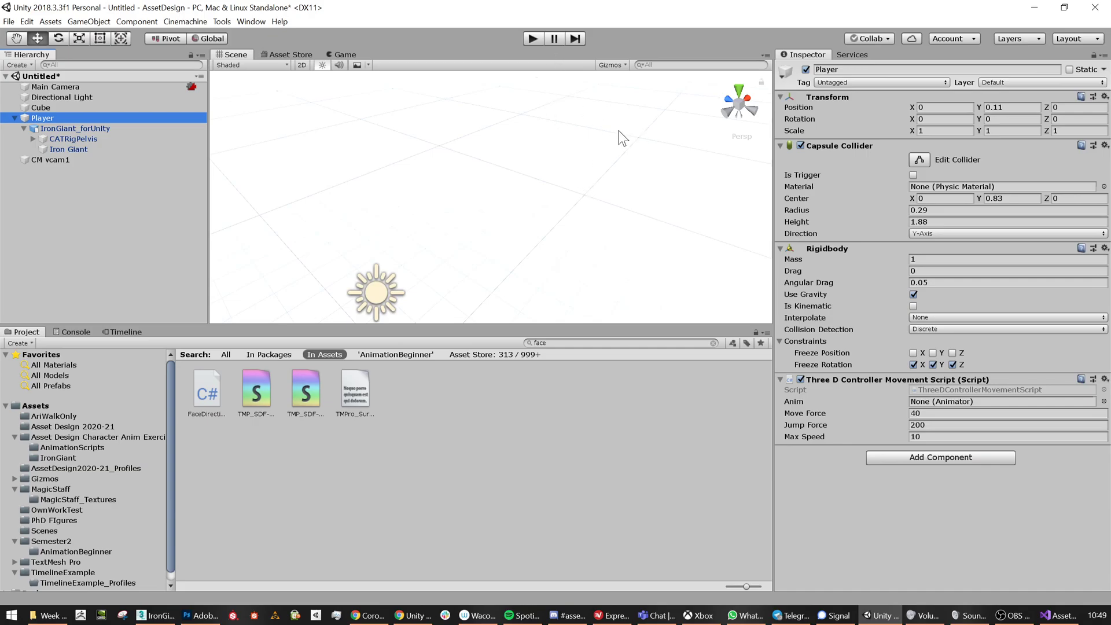
{"action": "middle_click_drag", "start_coordinate": [622, 134], "coordinate": [612, 239]}
{"action": "scroll", "coordinate": [628, 217], "scroll_direction": "down", "scroll_amount": 6}
{"action": "scroll", "coordinate": [644, 191], "scroll_direction": "down", "scroll_amount": 3}
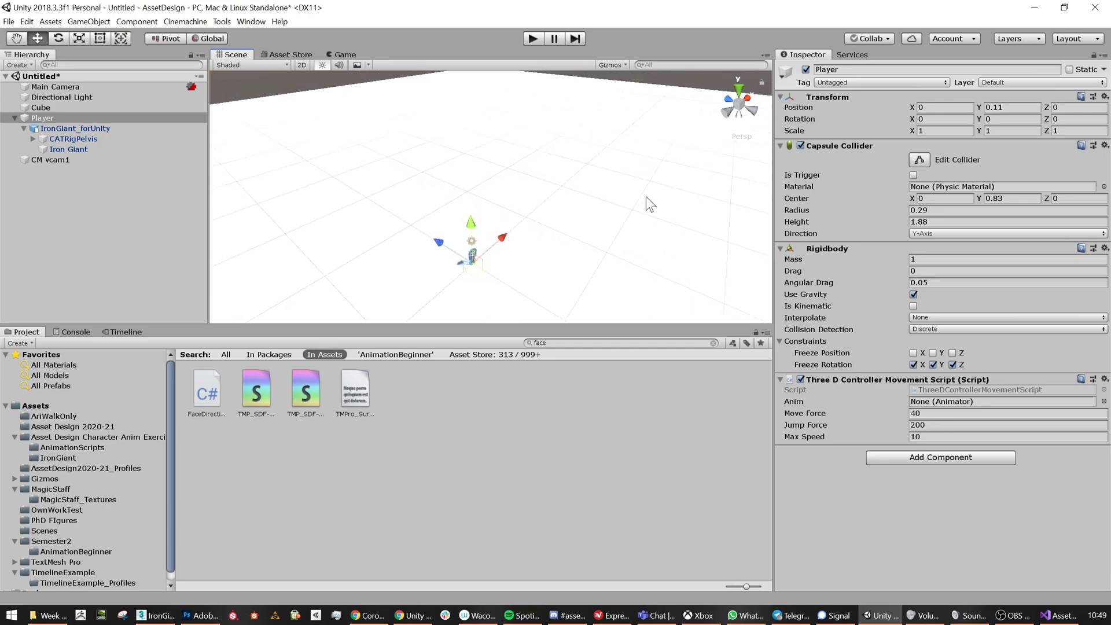